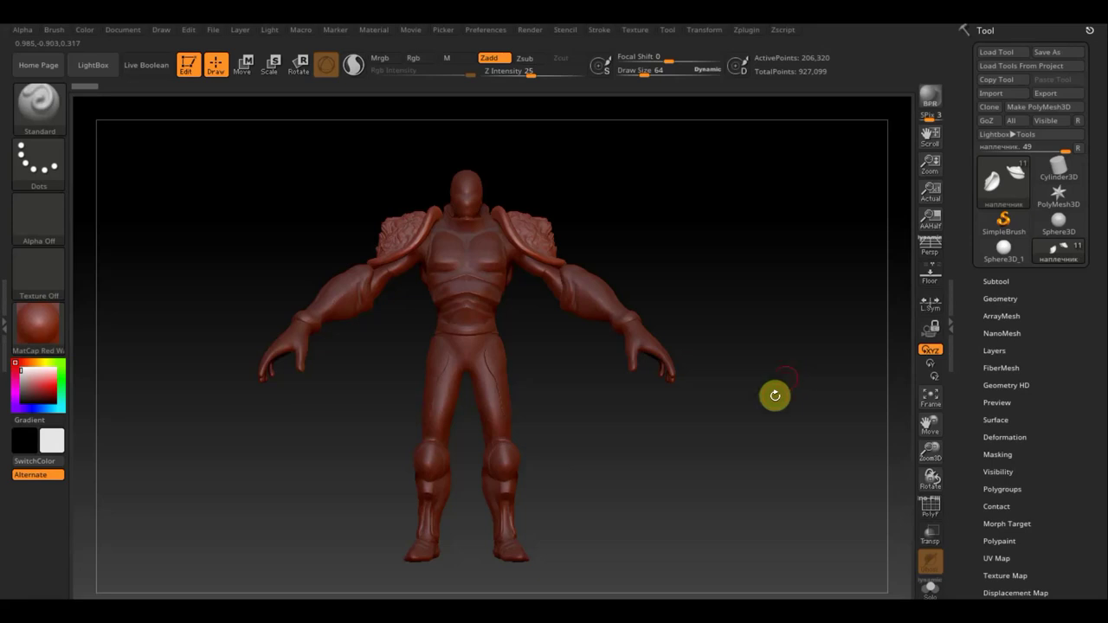
Step: Turn the character to a three-quarter view and make Extract5 the active subtool, showing the SubTool options
mouse_move(770, 411)
left_mouse_down()
mouse_move(712, 428)
mouse_move(712, 438)
left_mouse_up()
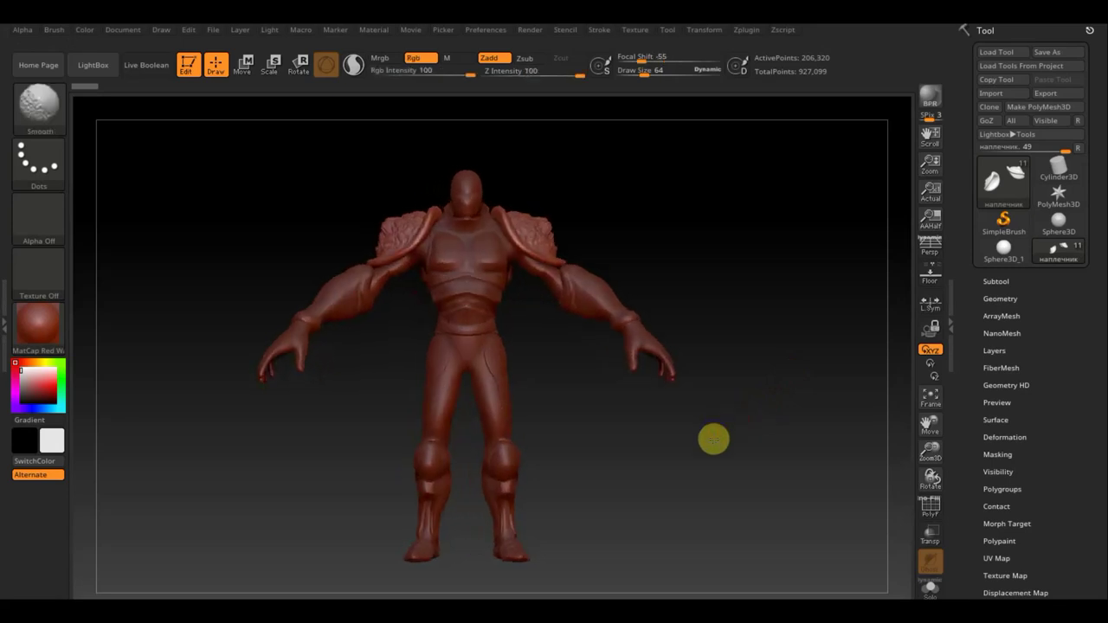
mouse_move(591, 428)
left_mouse_down("alt")
mouse_move(604, 475)
mouse_move(617, 413)
left_mouse_up("alt")
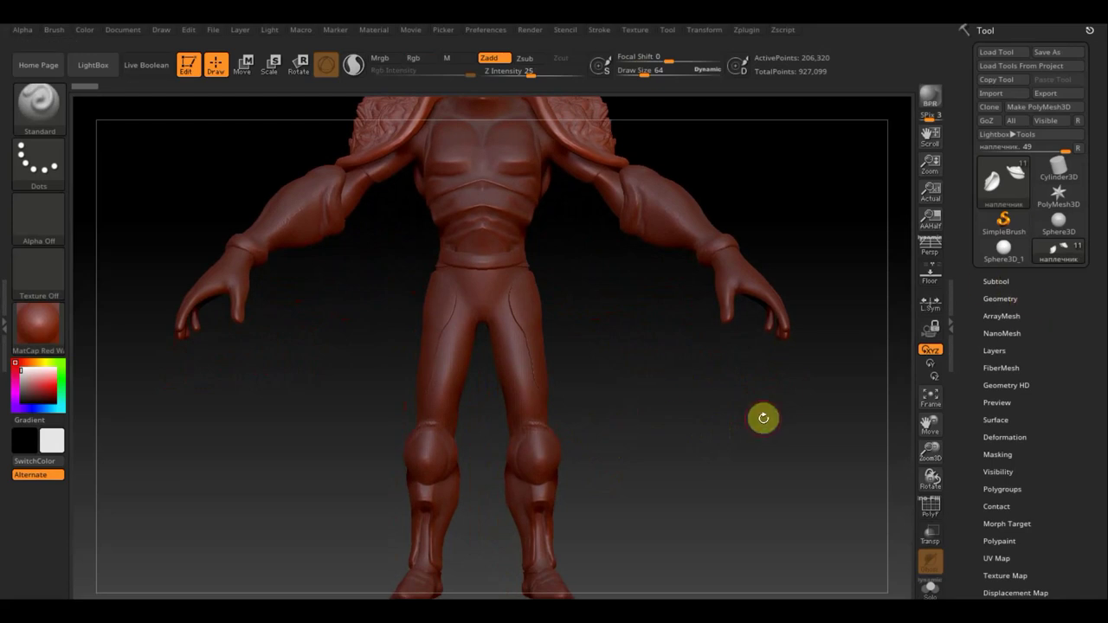
key("n")
left_click(629, 461)
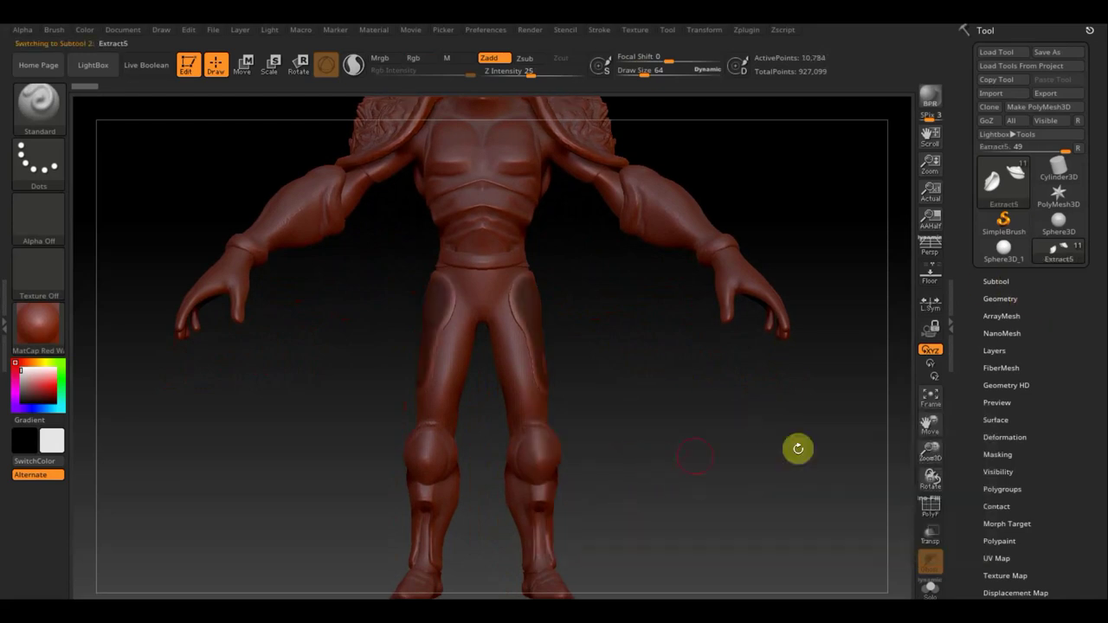
left_click(996, 281)
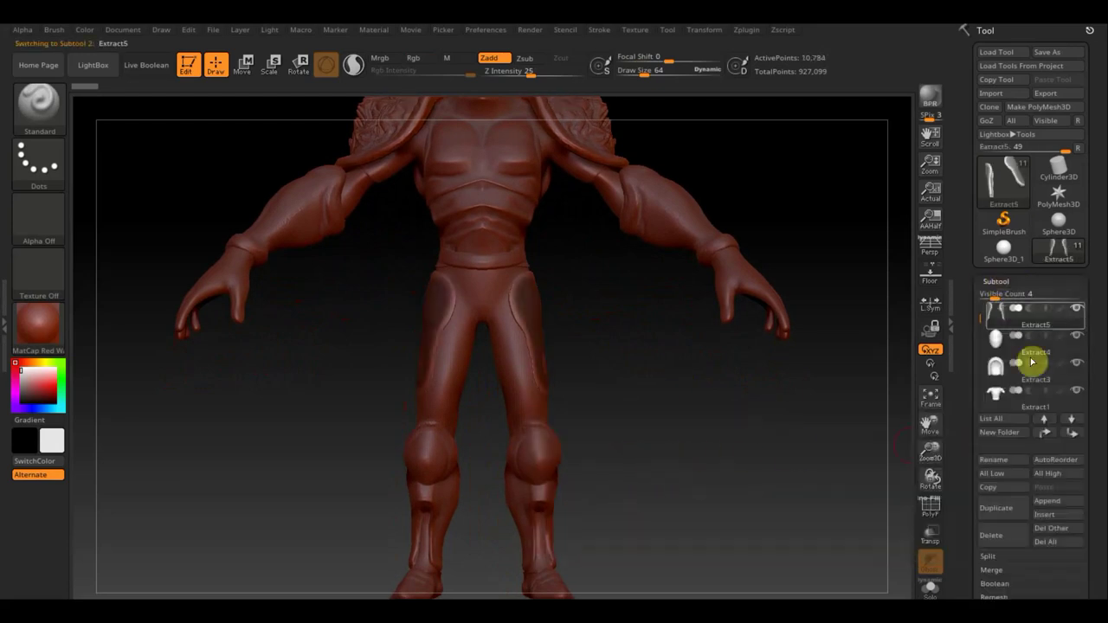
Step: Delete the Extract5 subtool, confirming the irreversible-deletion warning
left_click(1002, 537)
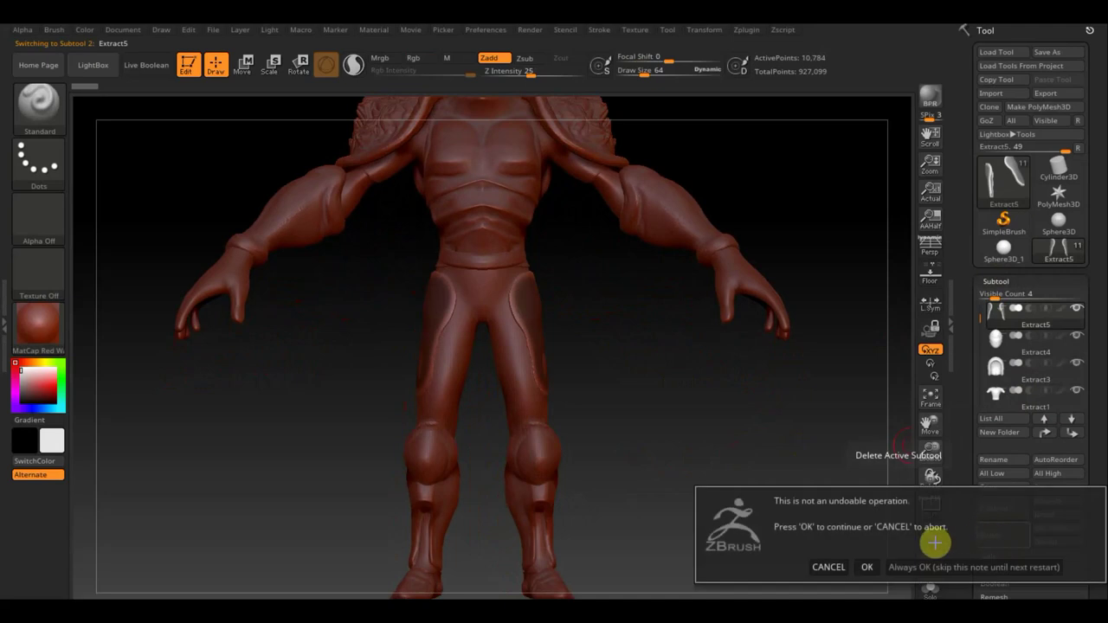
left_click(864, 567)
left_click_drag(724, 475, 761, 481)
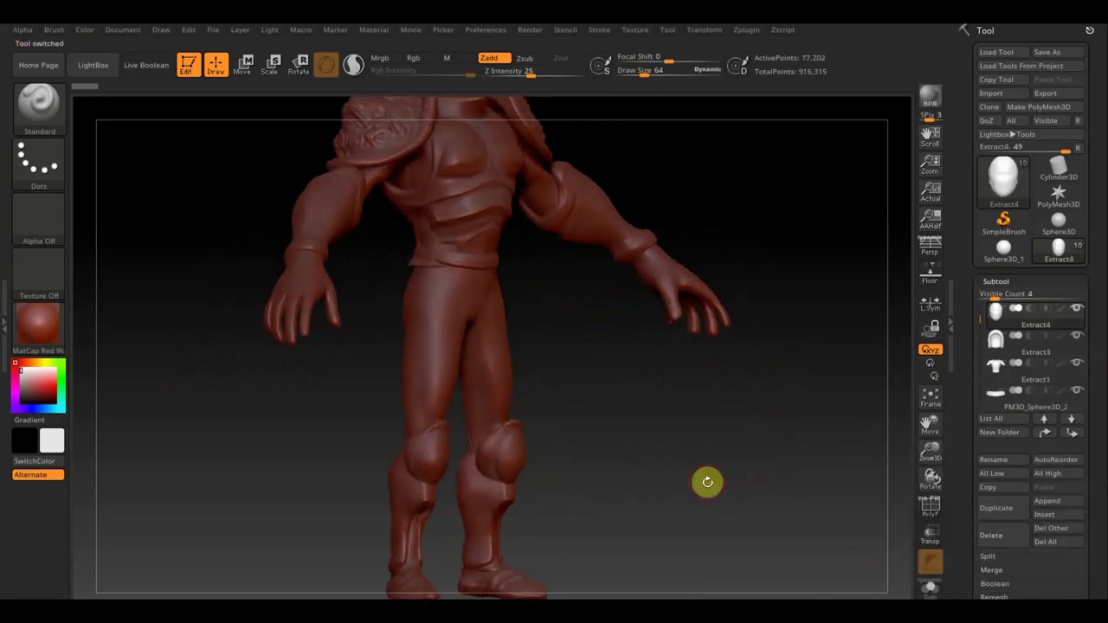
Step: Make PM3D_Sphere3D_3 active and solo it so only the bare body shows, in side view
key("n")
left_click(522, 519)
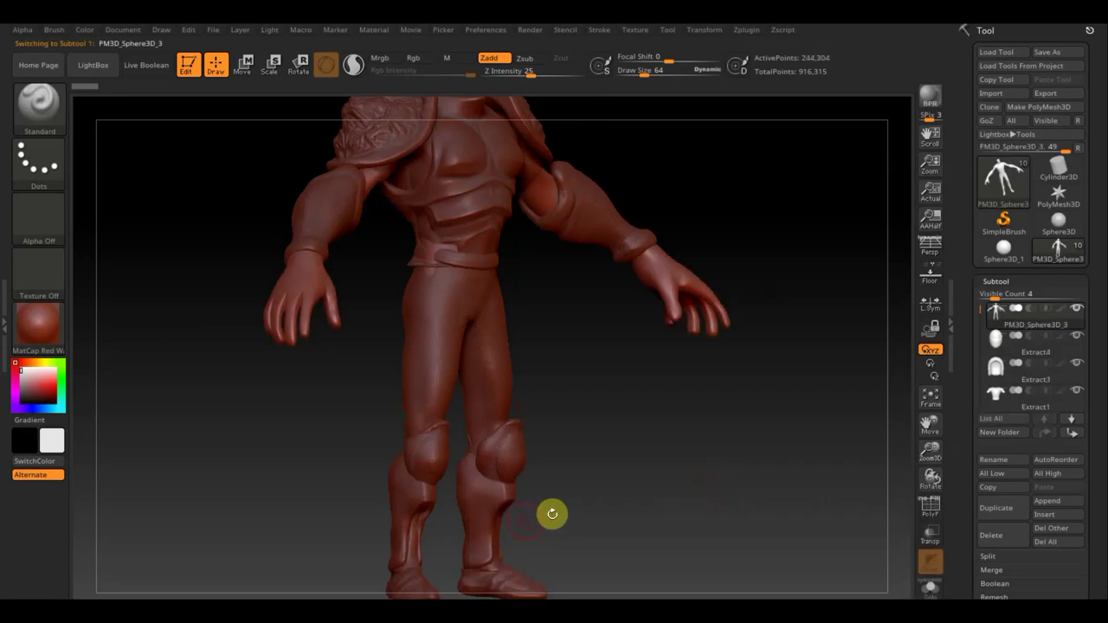
key("shift")
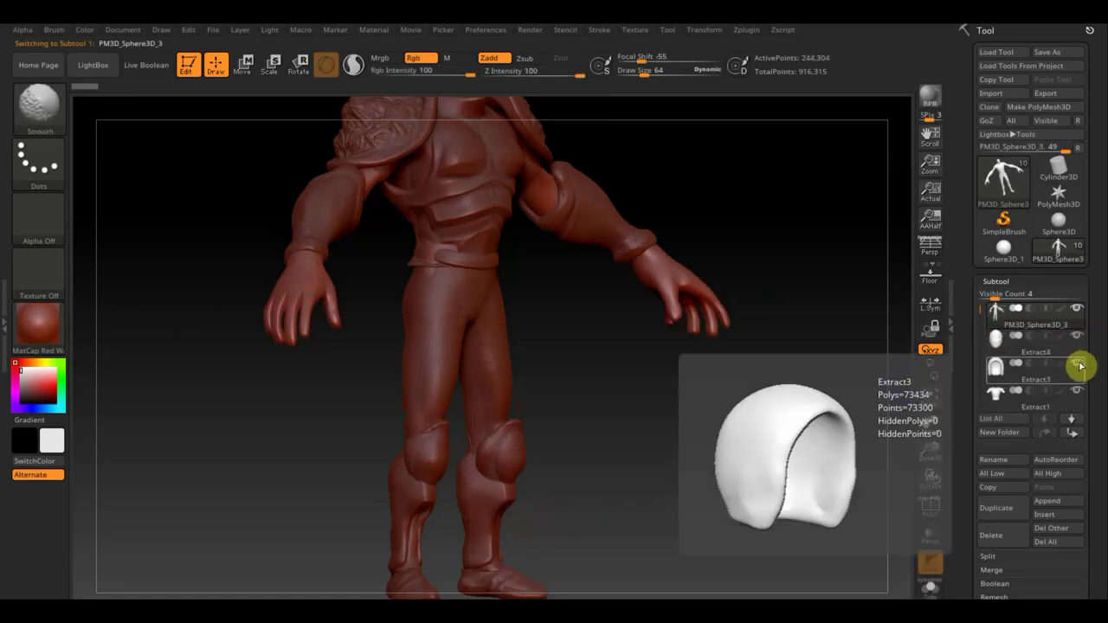
left_click(1077, 309, "shift")
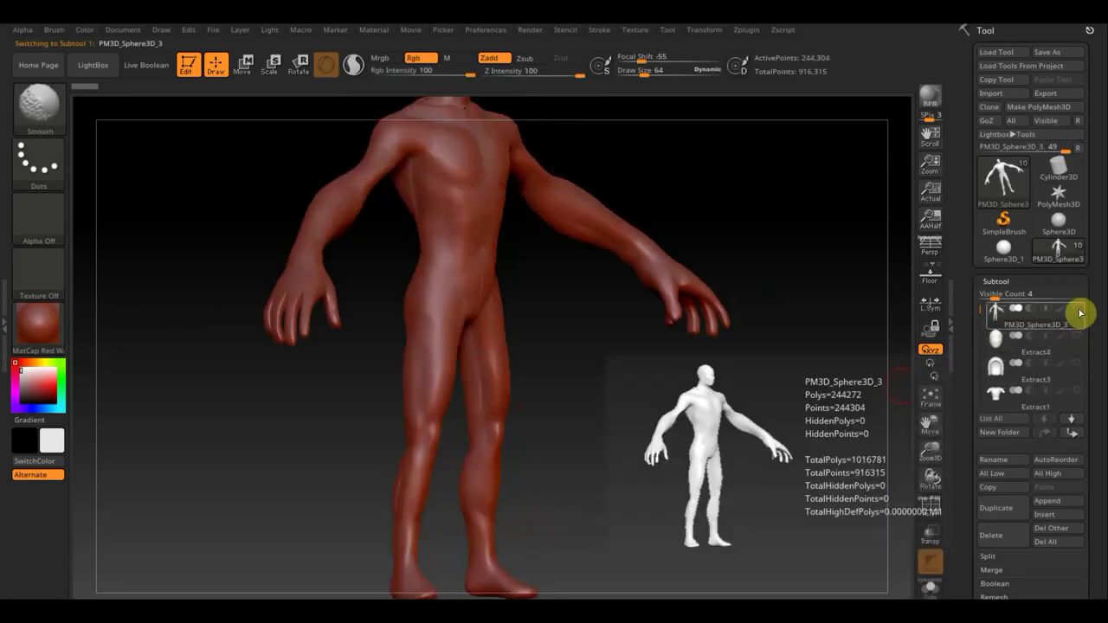
left_click_drag(729, 418, 767, 420)
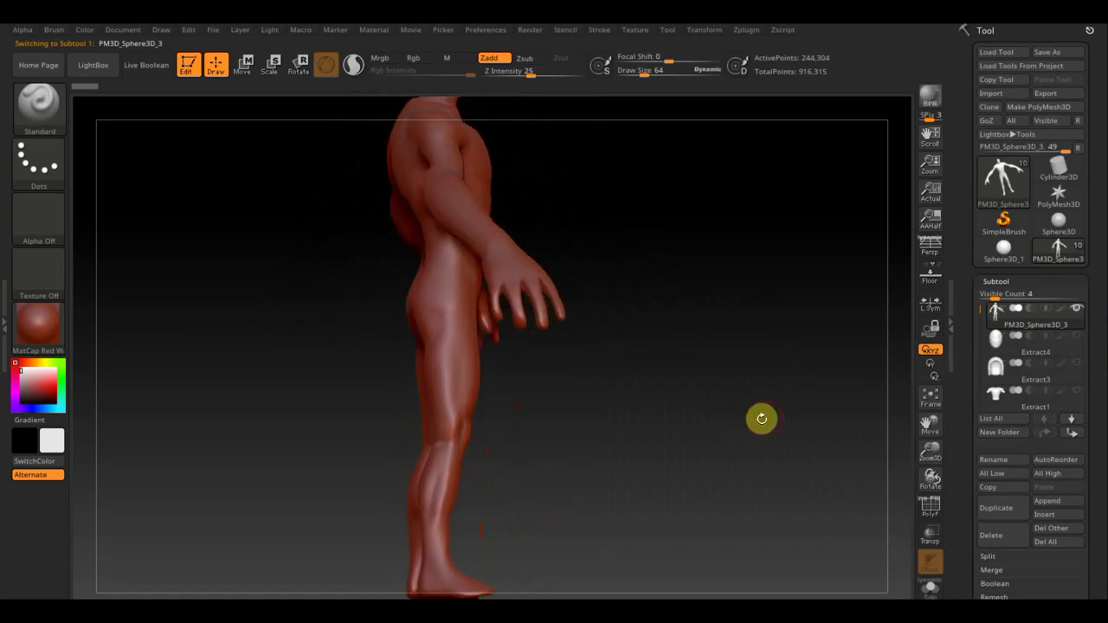
left_click(434, 335)
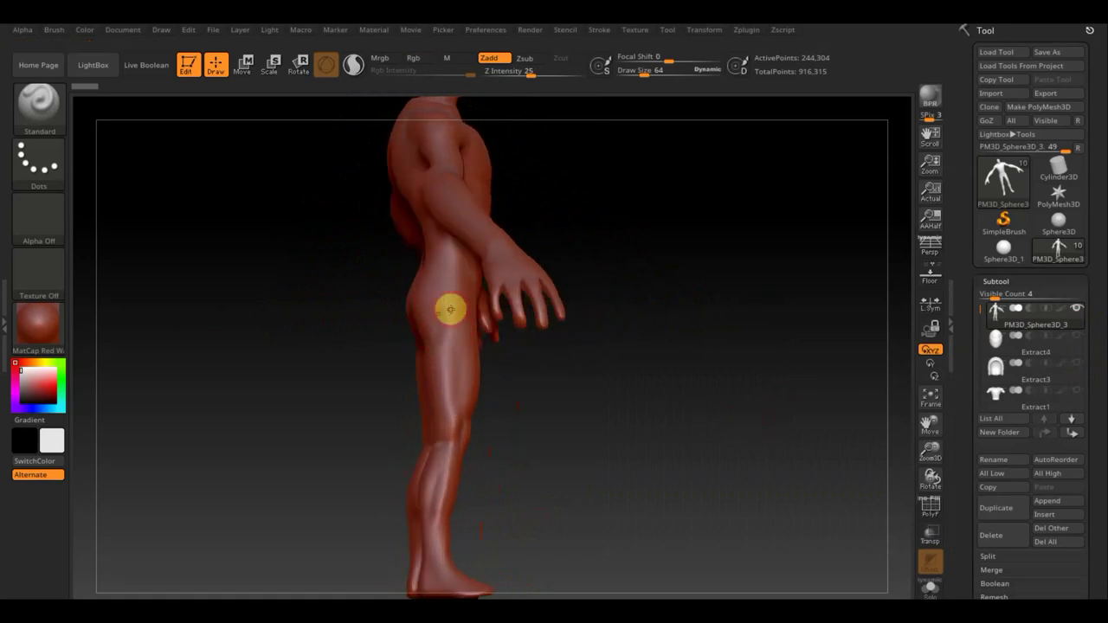
key("ctrl")
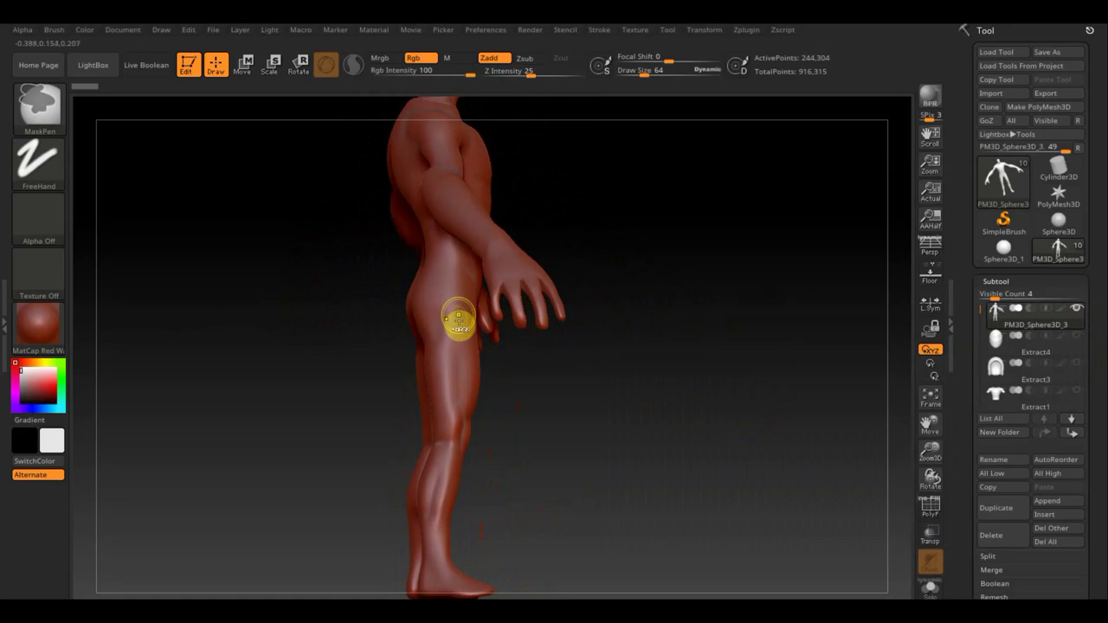
Step: Redraw the rectangular mask until only a narrow strip on the outer thigh is masked
mouse_move(541, 471)
left_mouse_down("ctrl")
mouse_move(500, 356)
mouse_move(469, 354)
mouse_move(425, 311)
mouse_move(433, 296)
left_mouse_up("ctrl")
mouse_move(603, 407)
left_mouse_down()
mouse_move(539, 407)
mouse_move(594, 408)
mouse_move(617, 424)
left_mouse_up()
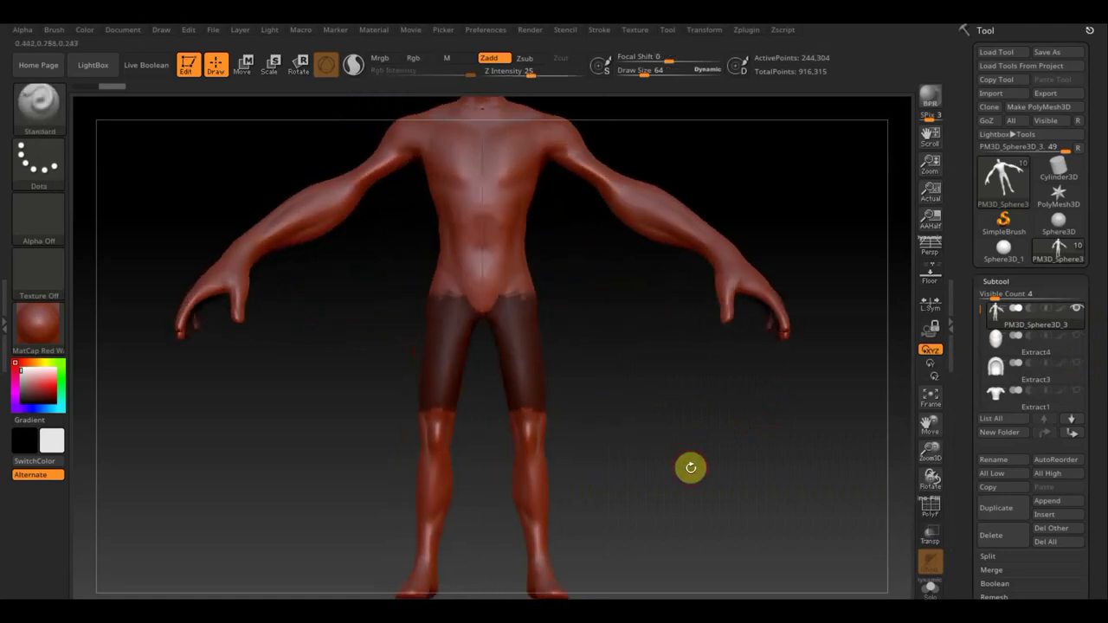
mouse_move(689, 465)
left_mouse_down("ctrl")
mouse_move(670, 437)
mouse_move(725, 447)
left_mouse_up("ctrl")
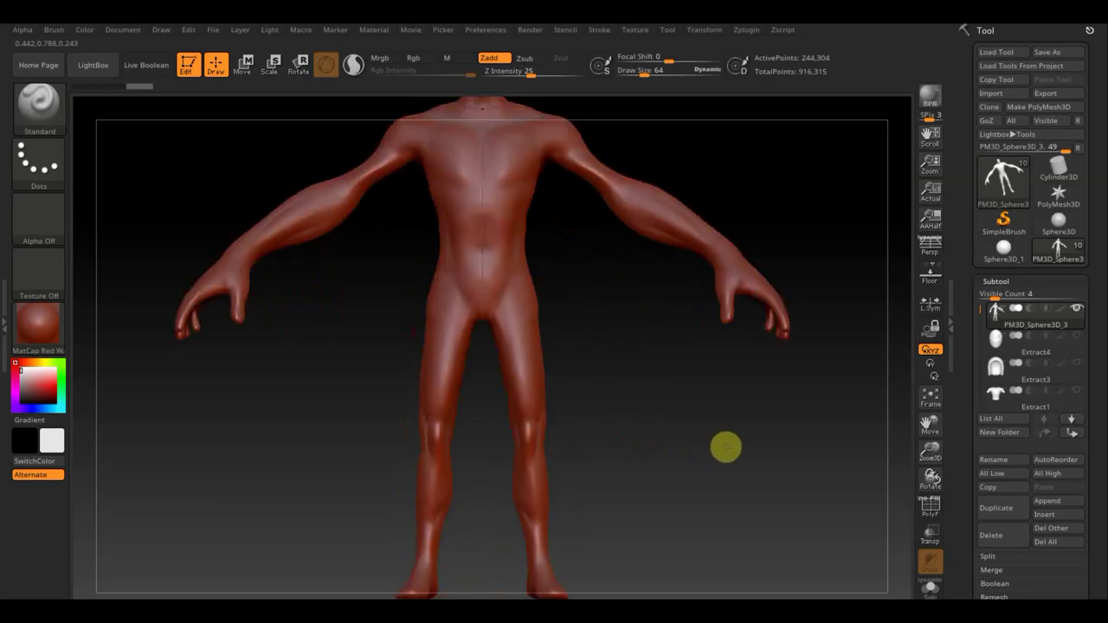
mouse_move(632, 443)
left_mouse_down()
mouse_move(709, 436)
mouse_move(677, 448)
left_mouse_up()
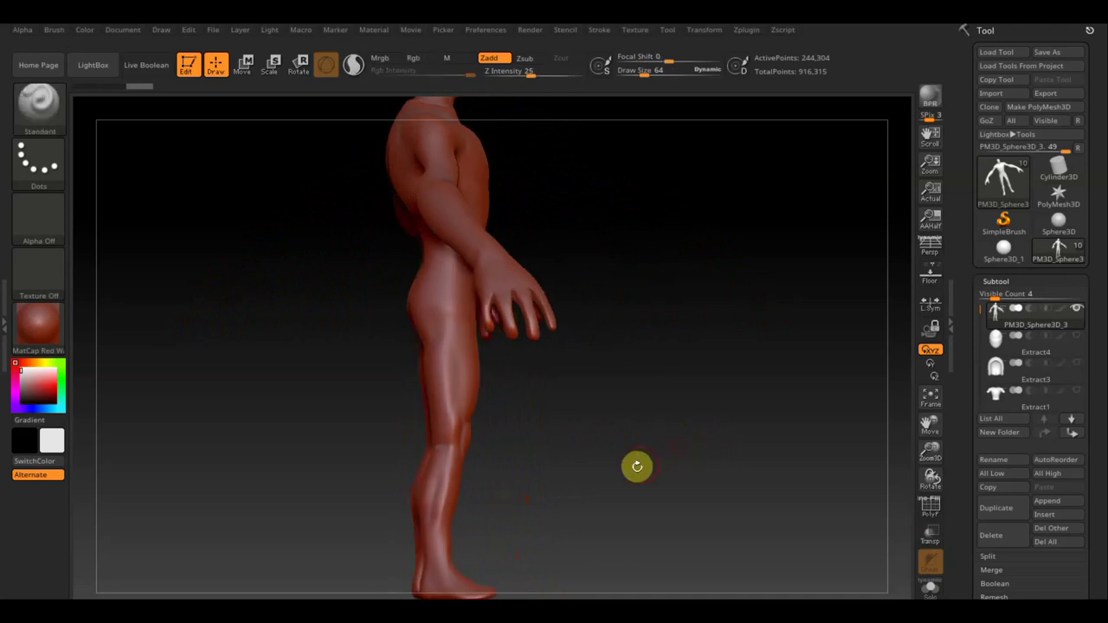
mouse_move(618, 472)
left_mouse_down("ctrl")
mouse_move(586, 381)
mouse_move(462, 386)
mouse_move(428, 314)
mouse_move(432, 279)
left_mouse_up("ctrl")
mouse_move(658, 433)
left_mouse_down()
mouse_move(581, 438)
mouse_move(628, 450)
mouse_move(571, 442)
mouse_move(650, 473)
left_mouse_up()
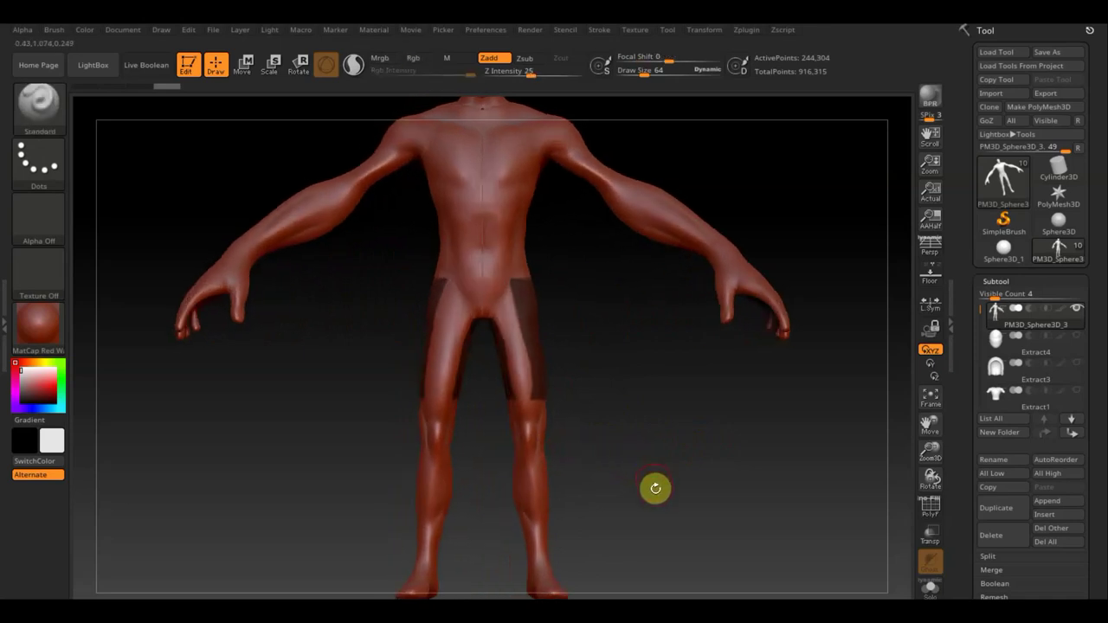
left_click_drag(664, 523, 486, 253, "ctrl")
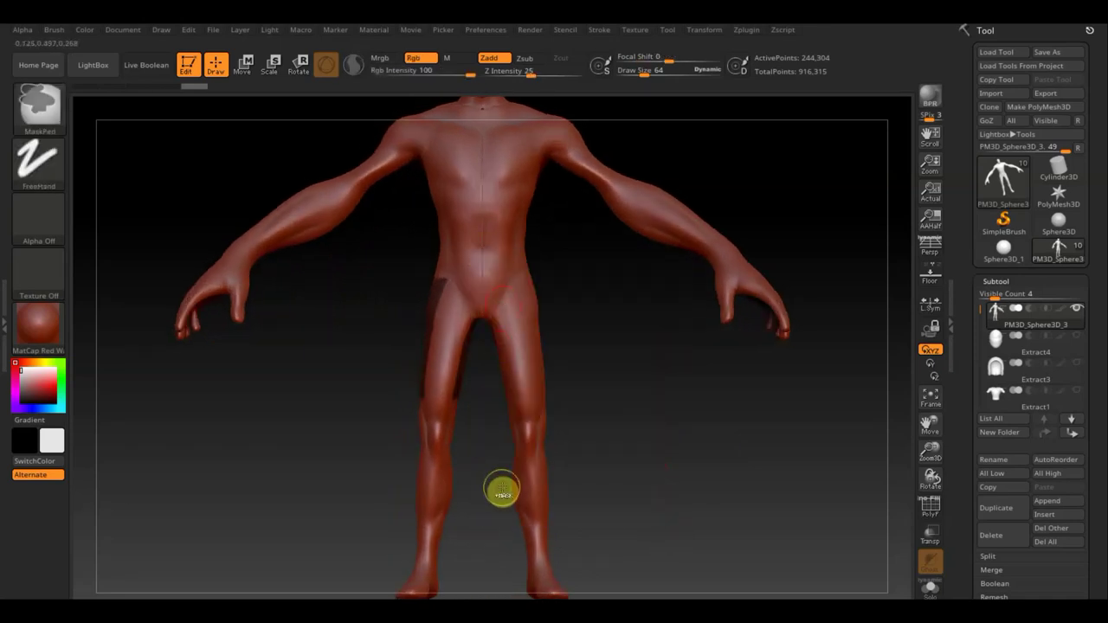
mouse_move(503, 483)
left_mouse_down("ctrl")
mouse_move(448, 302)
mouse_move(628, 383)
mouse_move(719, 401)
left_mouse_up("ctrl")
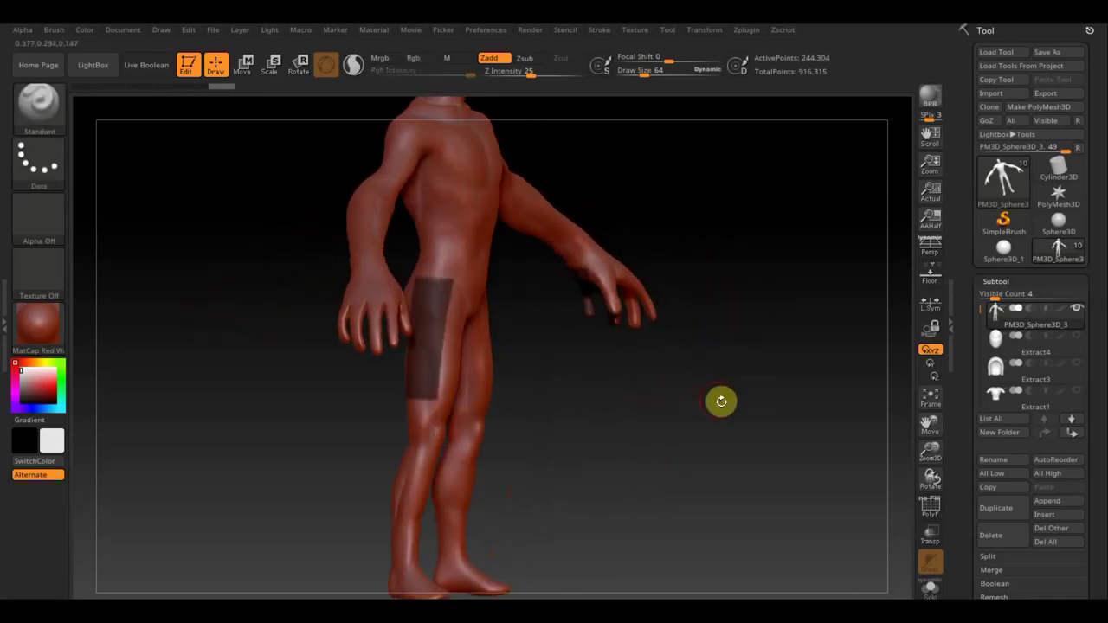
left_click_drag(1095, 564, 1095, 493)
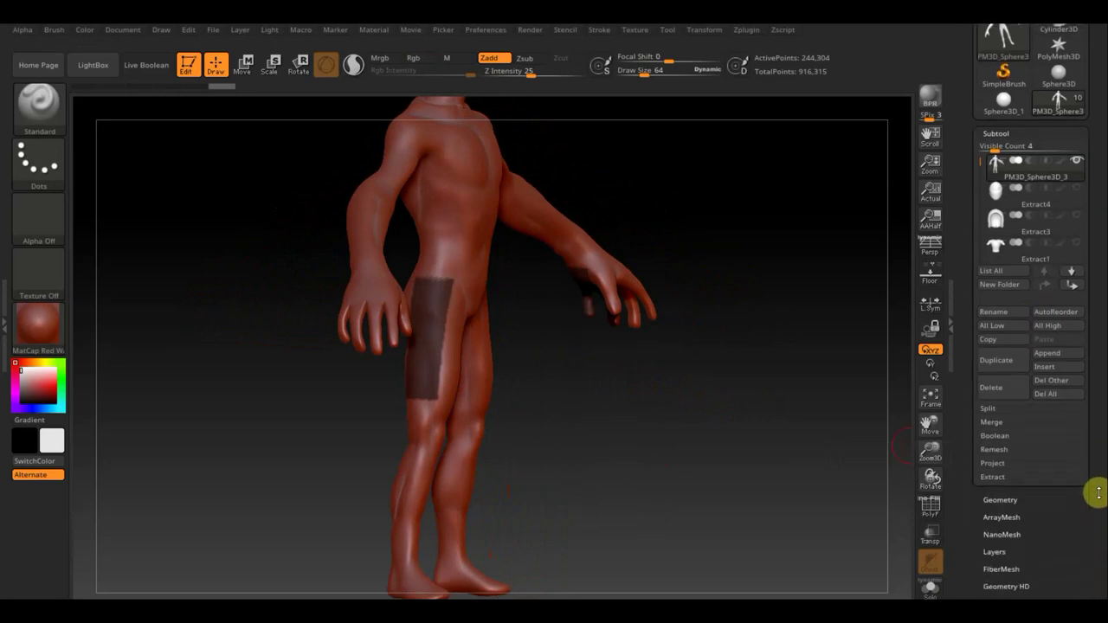
Step: Extract and accept the masked thigh strip as Extract1, then clear the stray mask on the right hand
left_click(995, 467)
left_click(1017, 489)
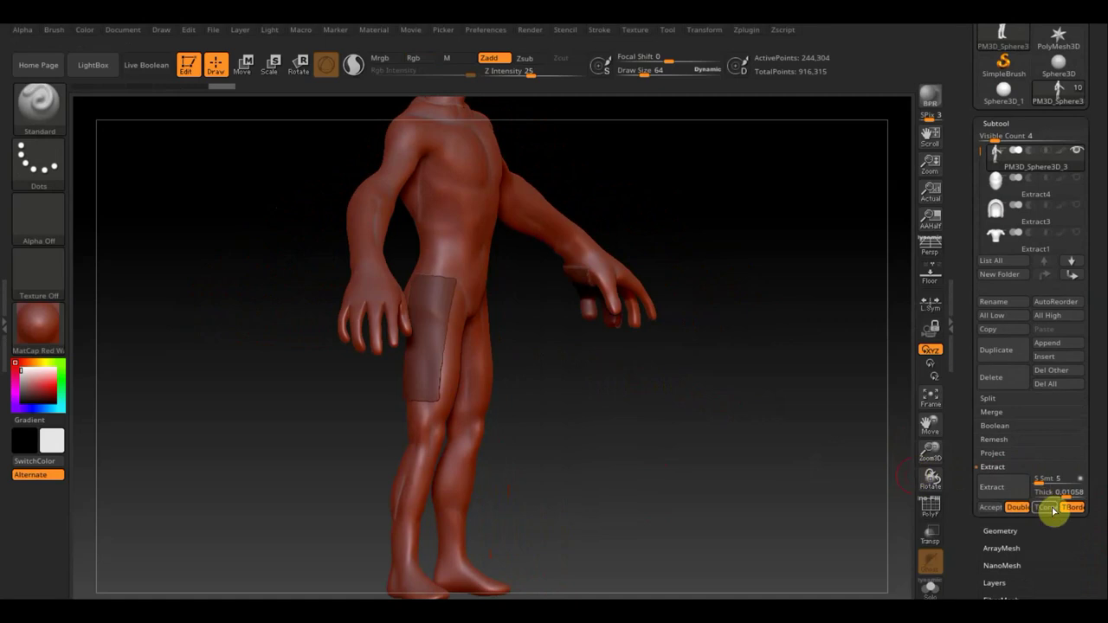
left_click(989, 509)
left_click_drag(842, 499, 777, 467)
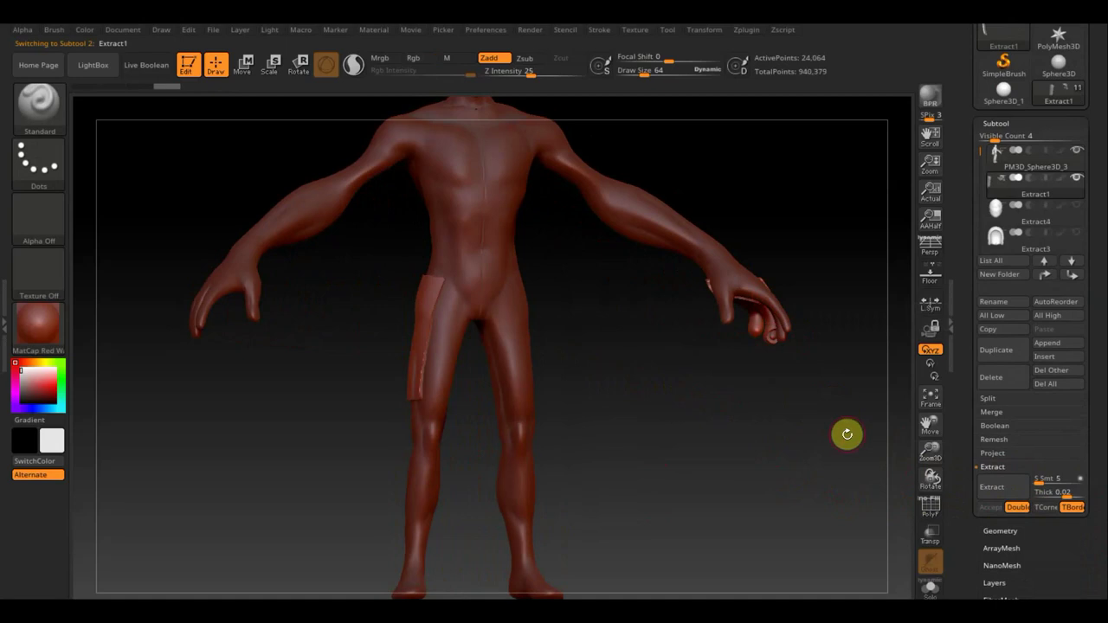
left_click_drag(846, 434, 693, 218, "ctrl")
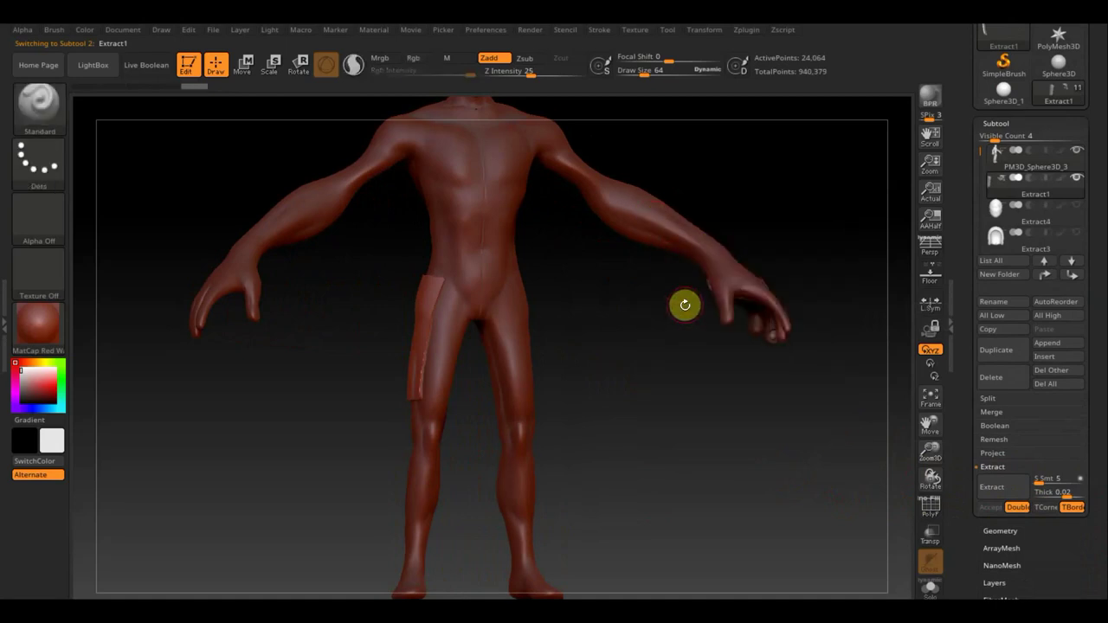
left_click(685, 305, "ctrl")
Step: Hide the unwanted portion of the Extract1 thigh strip with a rectangular selection
key("ctrl+shift")
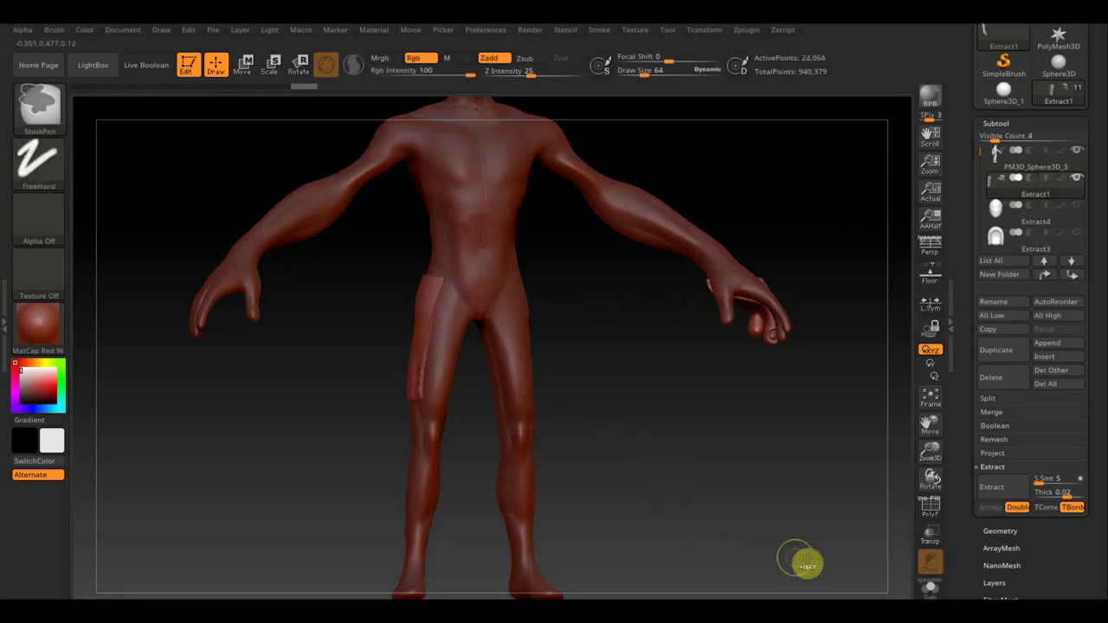
left_click_drag(804, 561, 334, 143, "ctrl")
left_click(334, 143, "ctrl")
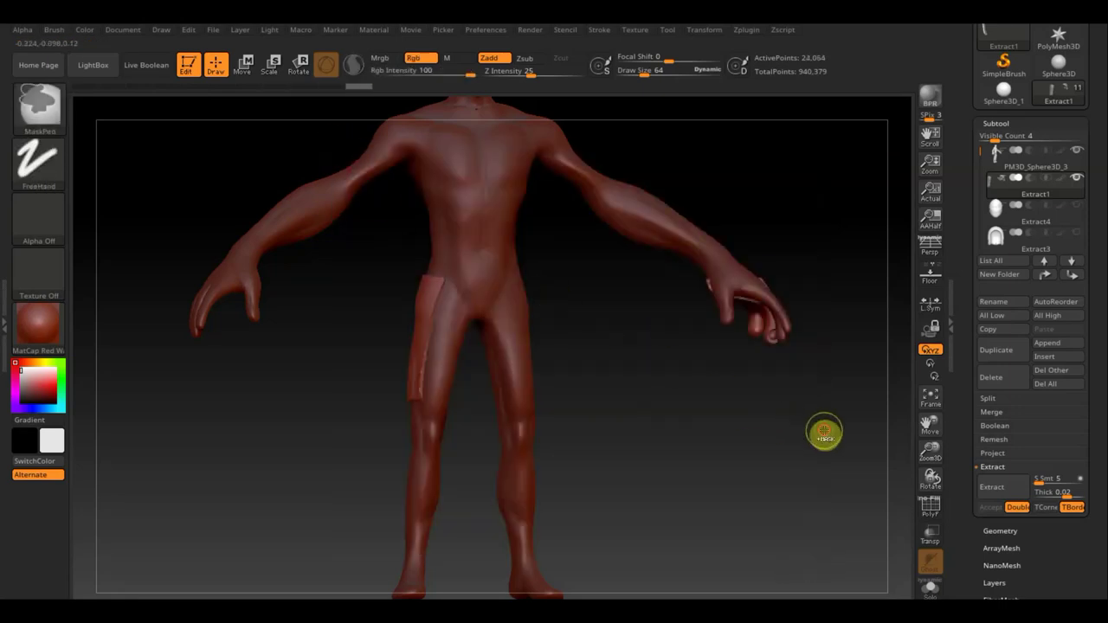
left_click_drag(823, 429, 663, 231, "ctrl")
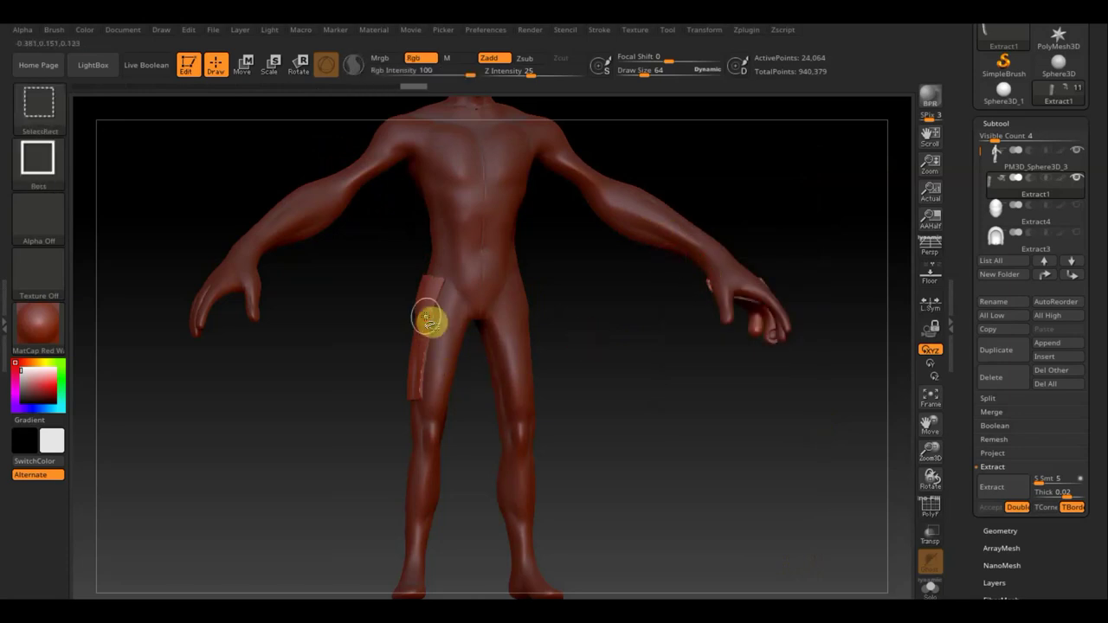
left_click_drag(646, 443, 623, 445)
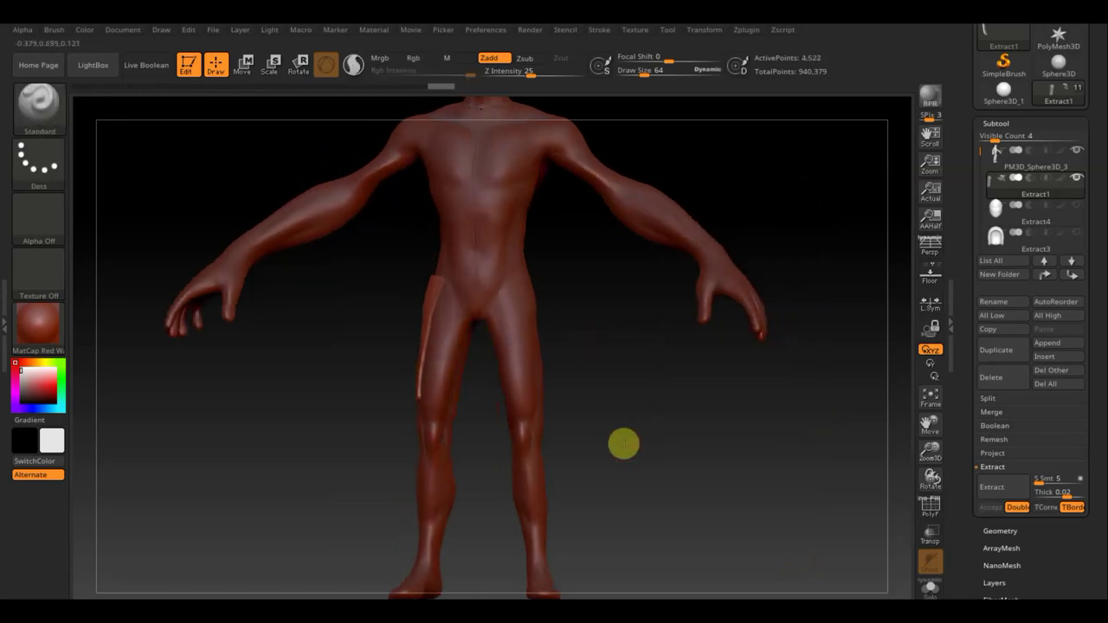
left_click(1020, 534)
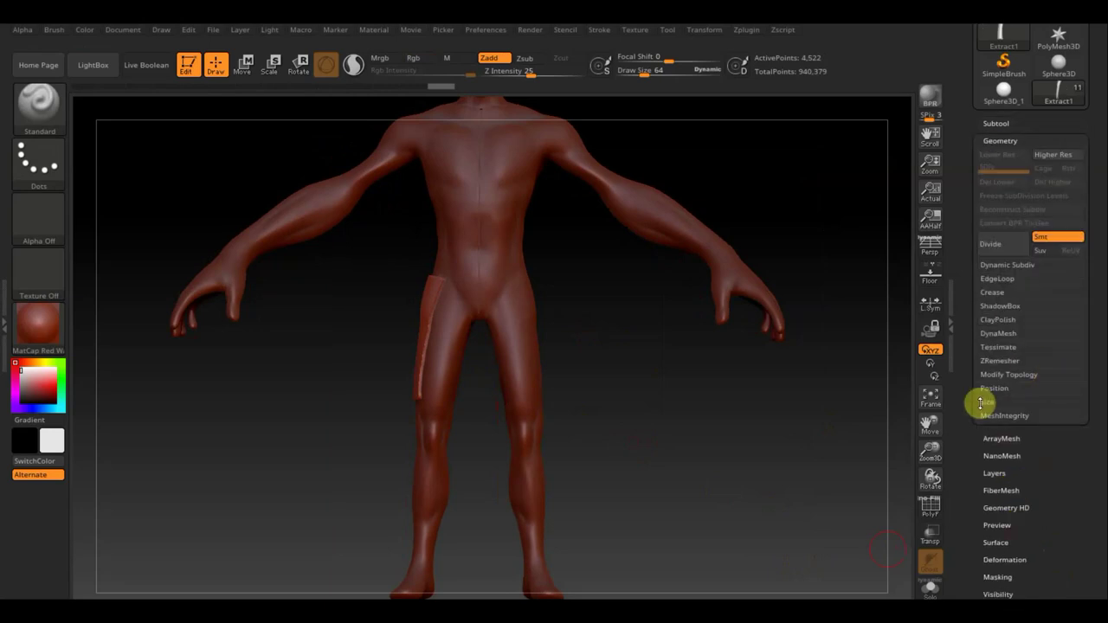
Step: Delete the strip's hidden polygons, drop to its lowest subdivision, and smooth it with brush size 151
left_click(1015, 374)
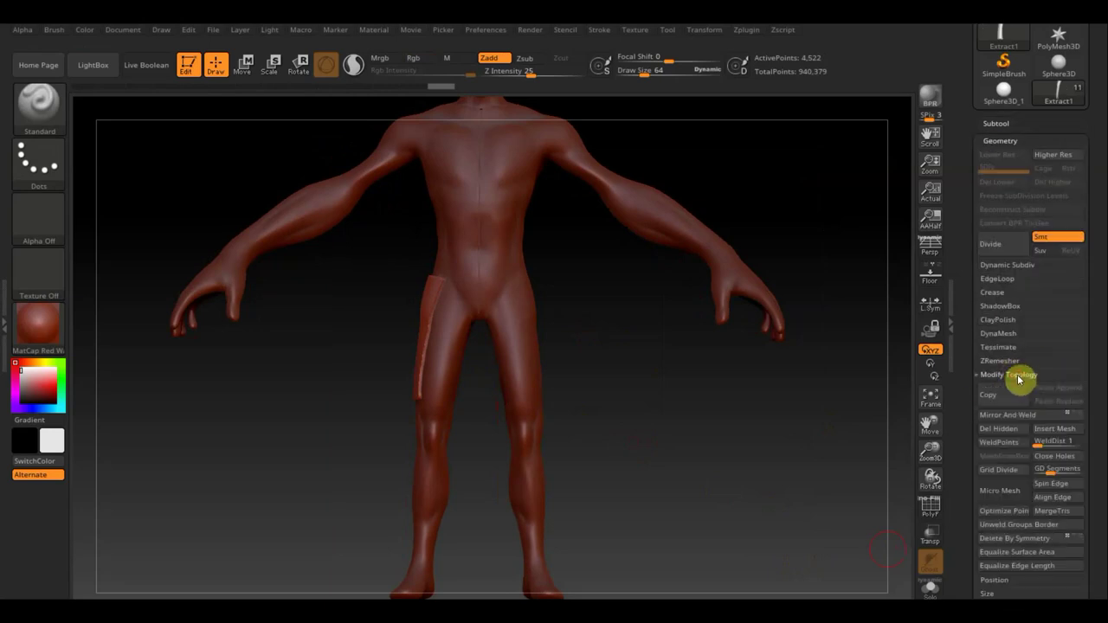
left_click(1013, 430)
mouse_move(854, 425)
left_mouse_down()
mouse_move(828, 447)
mouse_move(870, 450)
mouse_move(640, 467)
mouse_move(655, 468)
left_mouse_up()
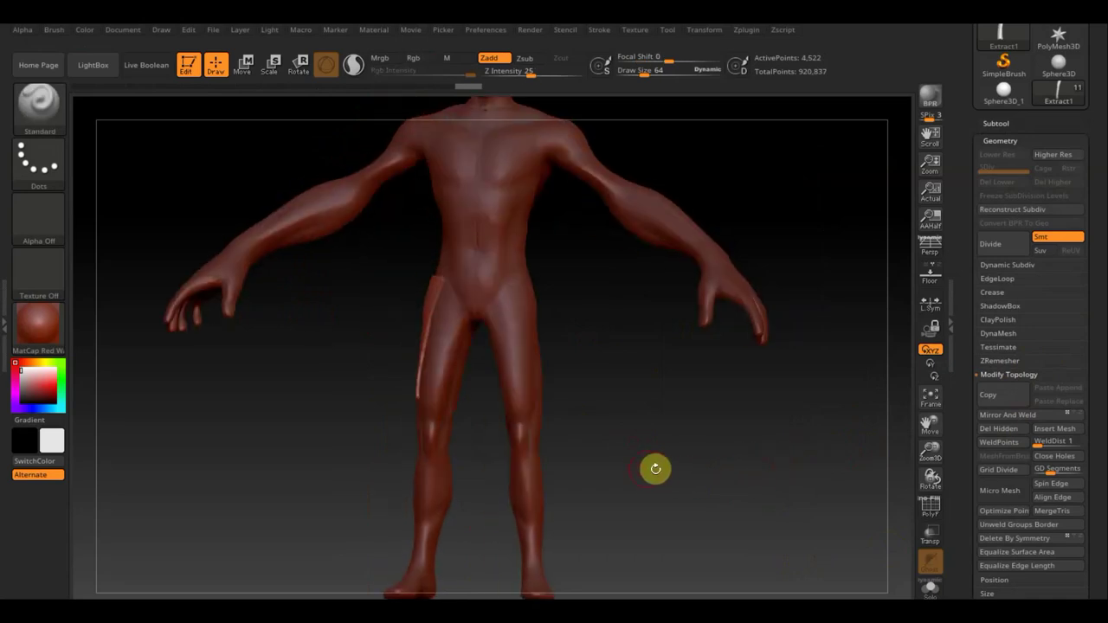
key("shift+d")
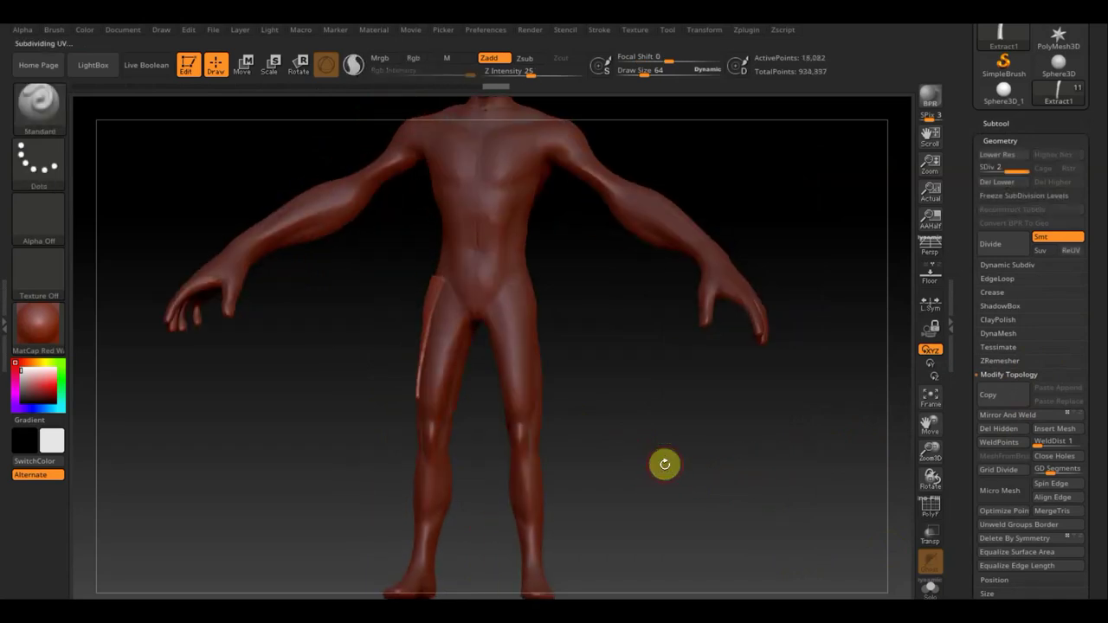
left_click(996, 154)
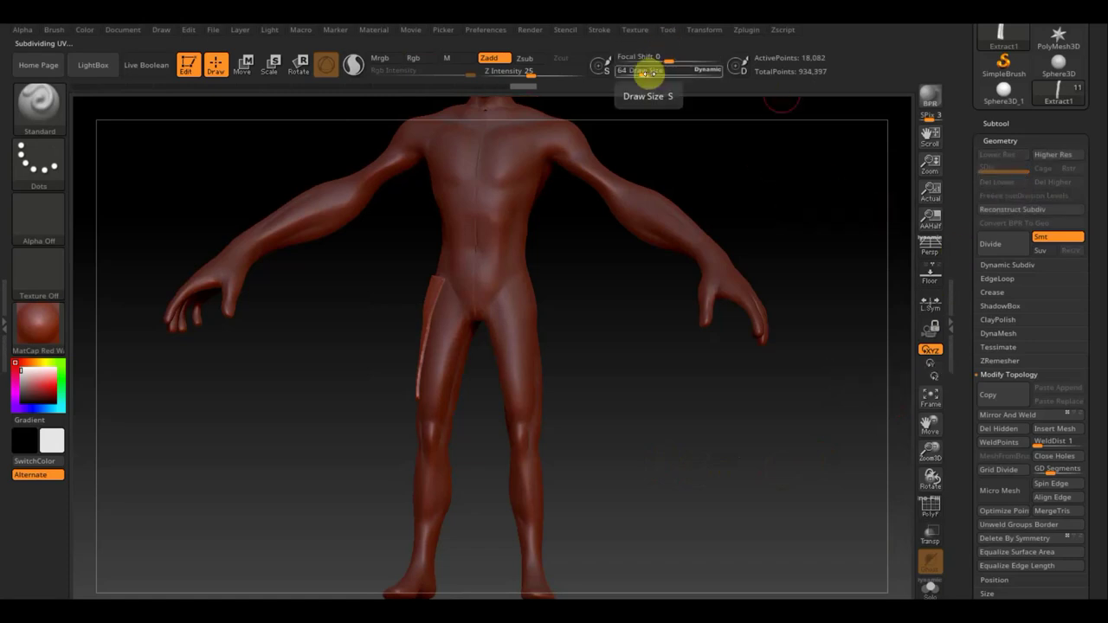
mouse_move(650, 71)
left_mouse_down()
mouse_move(684, 138)
mouse_move(745, 168)
mouse_move(470, 314)
left_mouse_up()
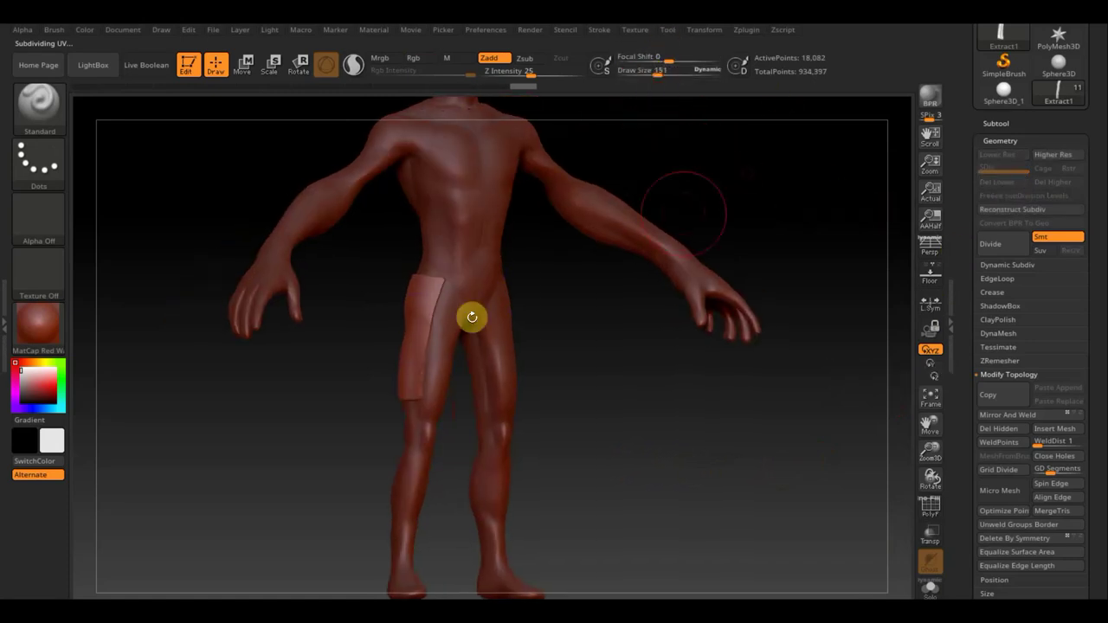
key("shift")
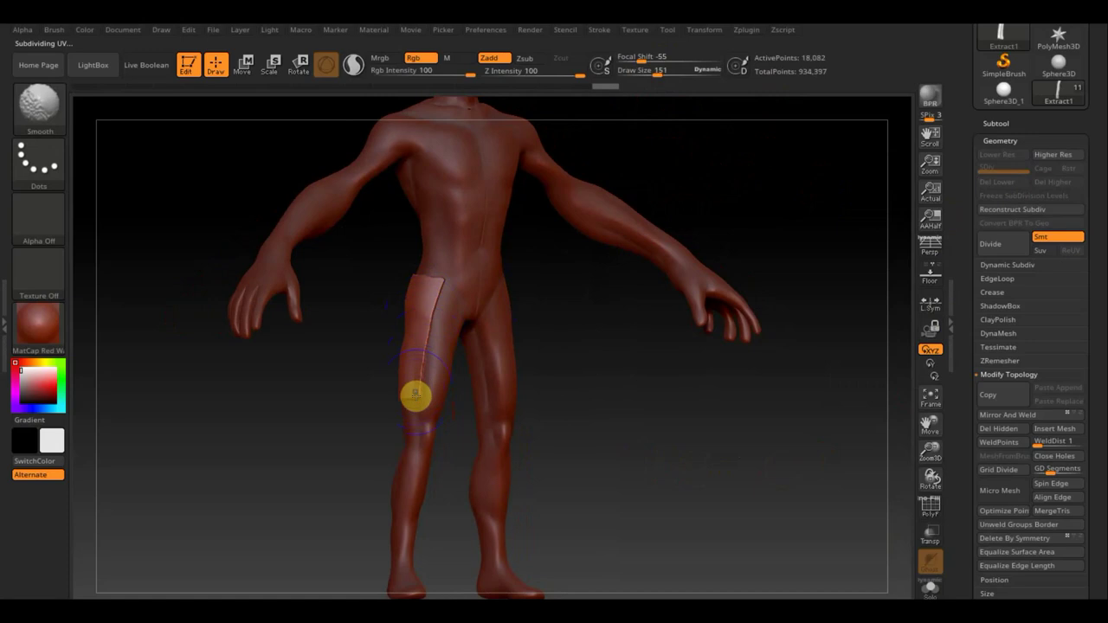
left_click_drag(1095, 576, 1100, 378)
Step: DynaMesh the thigh strip at resolution 128, bringing it to 2,382 points
left_click(992, 205)
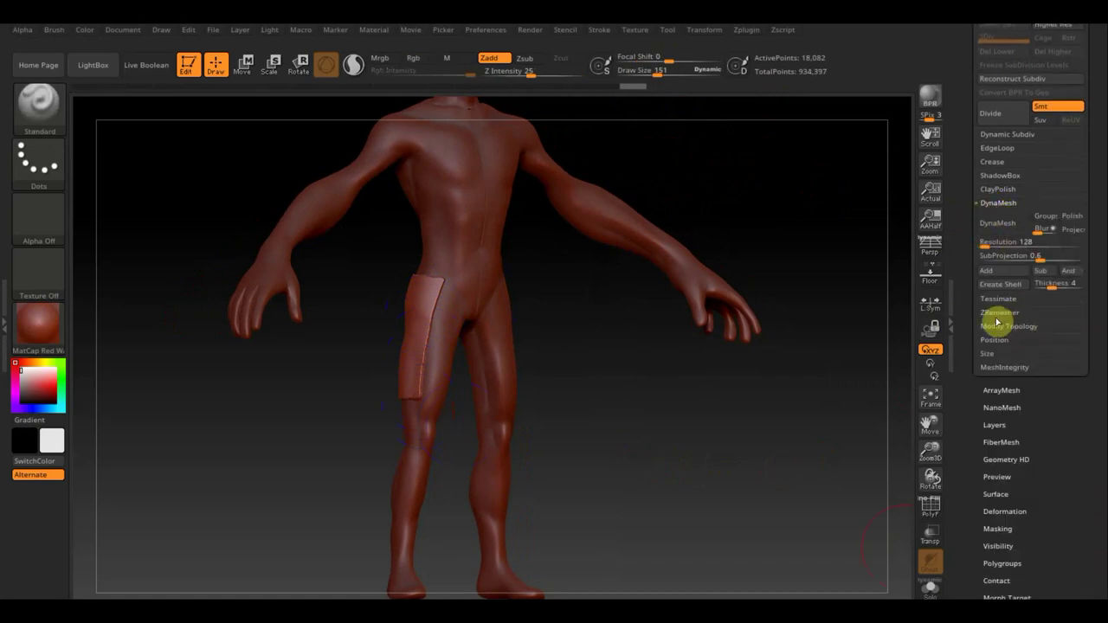
left_click(1003, 228)
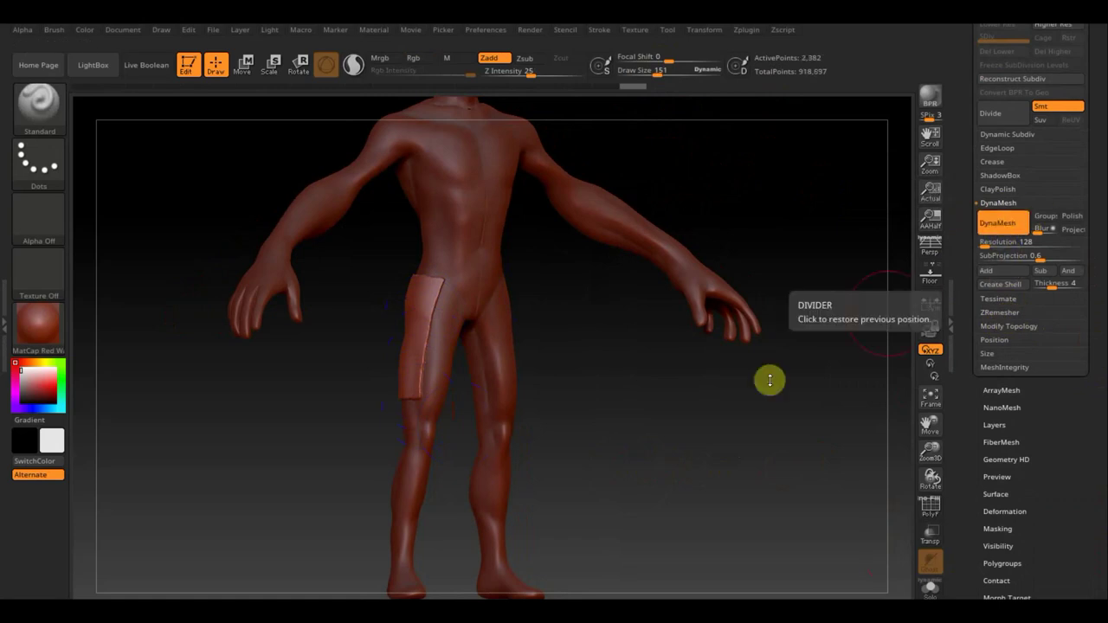
mouse_move(768, 379)
left_mouse_down()
mouse_move(700, 418)
mouse_move(735, 417)
mouse_move(653, 420)
mouse_move(745, 386)
left_mouse_up()
left_click_drag(1096, 110, 1098, 192)
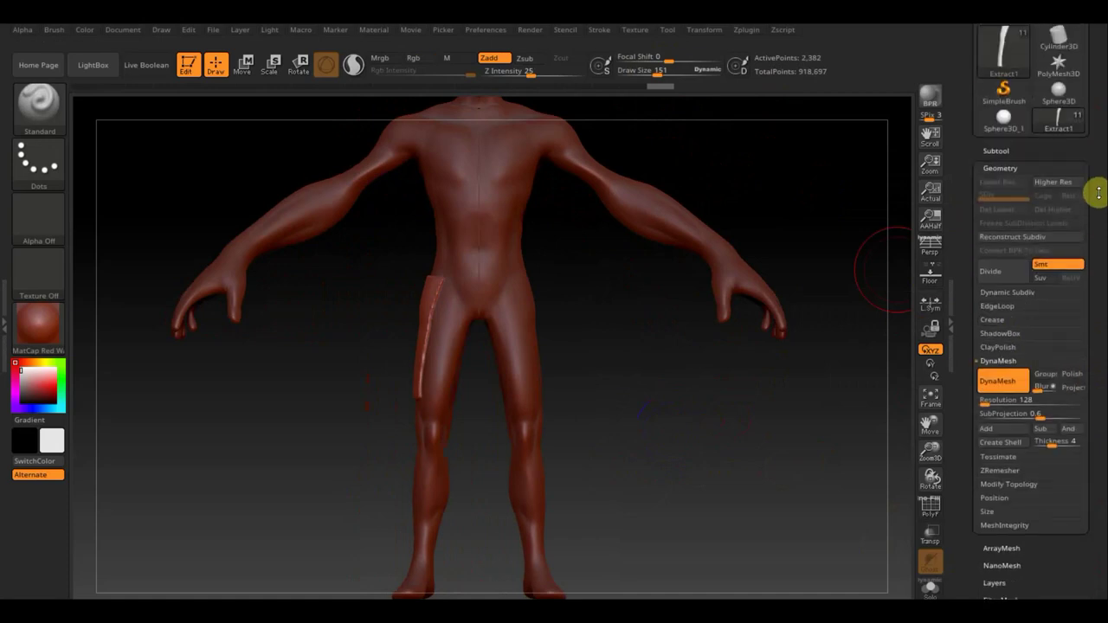
left_click(1006, 149)
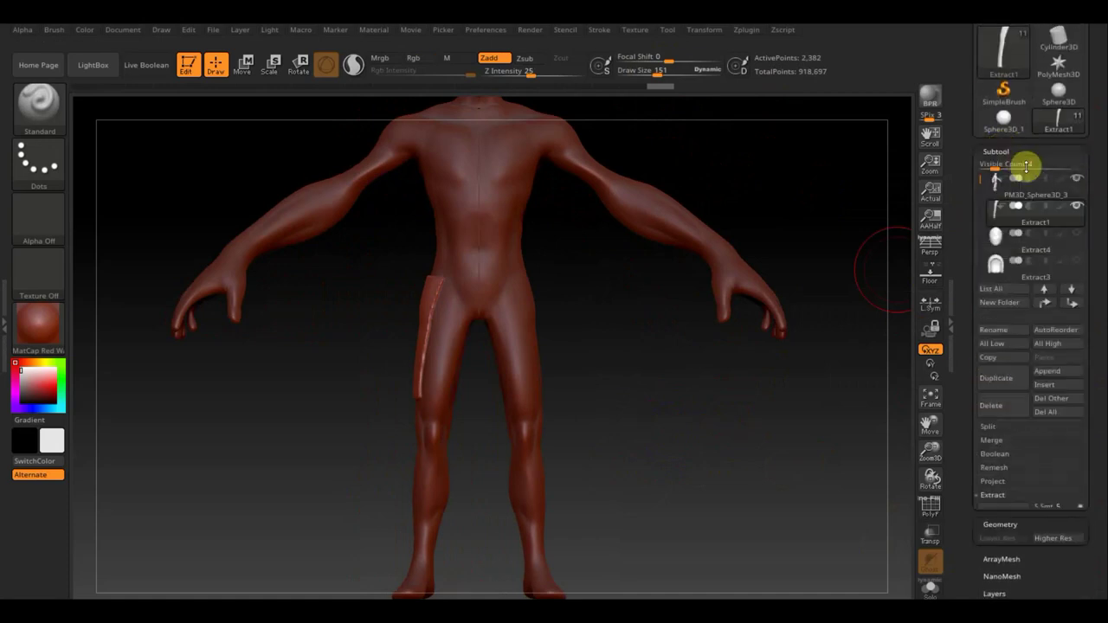
Step: Turn Solo off to show all armor, and nudge the Extract1 strip slightly upward
left_click(1078, 211, "shift")
left_click(1078, 211, "shift")
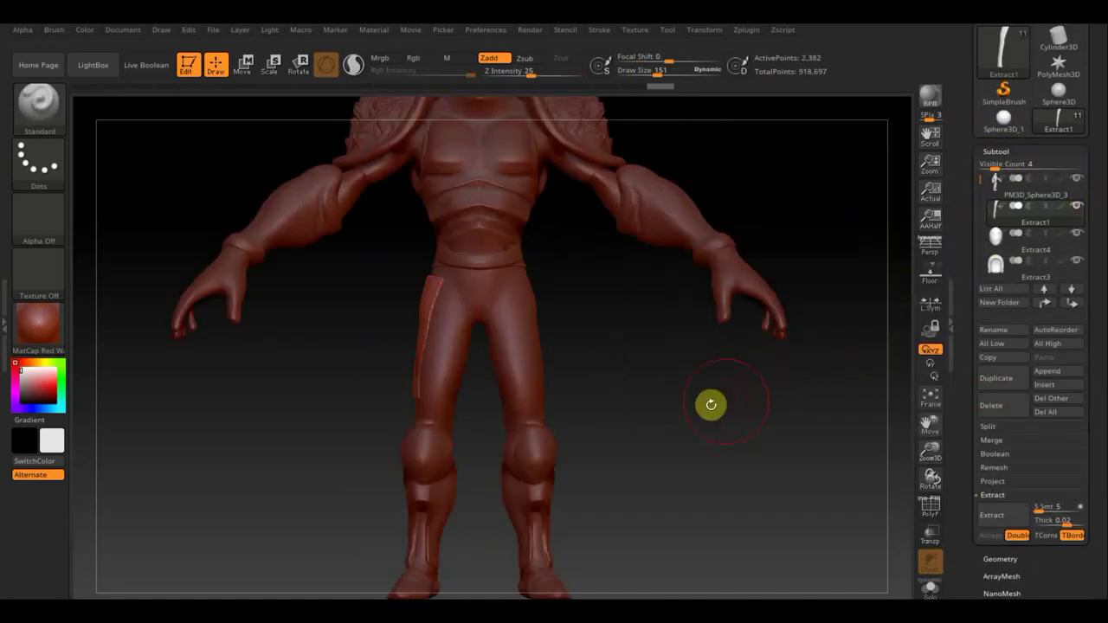
left_click_drag(710, 400, 747, 406)
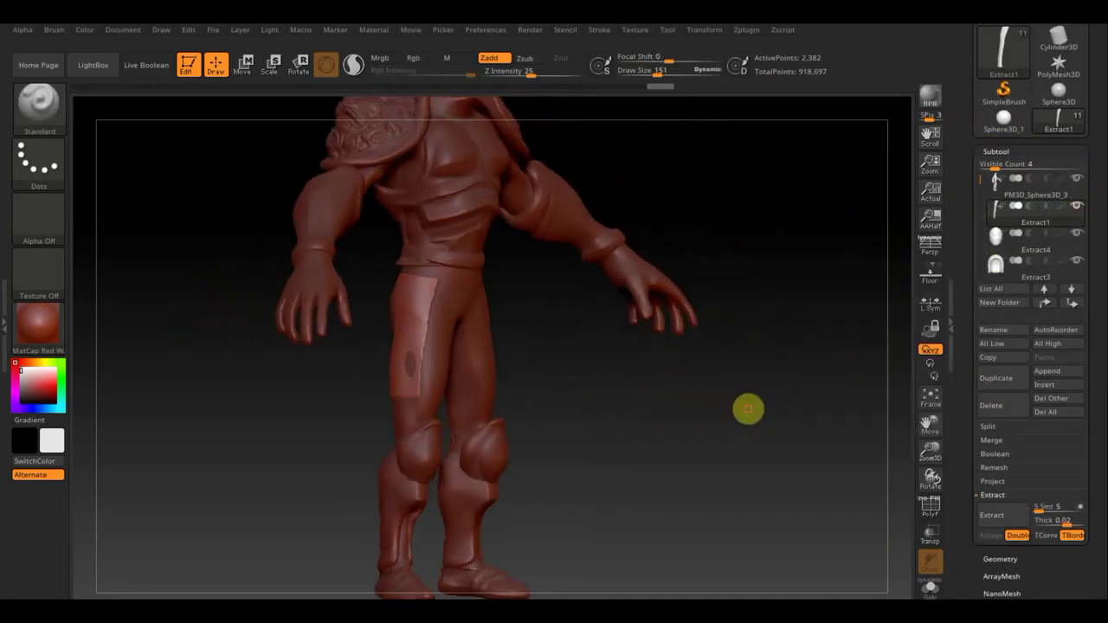
left_click(244, 64)
left_click_drag(468, 208, 470, 202)
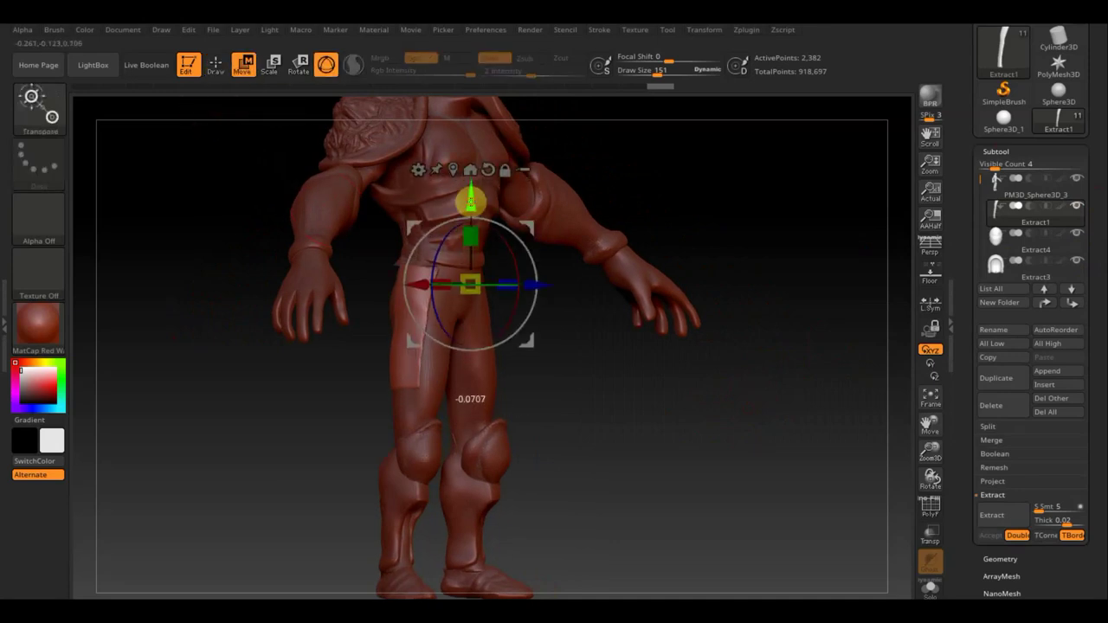
mouse_move(658, 378)
left_mouse_down()
mouse_move(613, 378)
mouse_move(626, 393)
left_mouse_up()
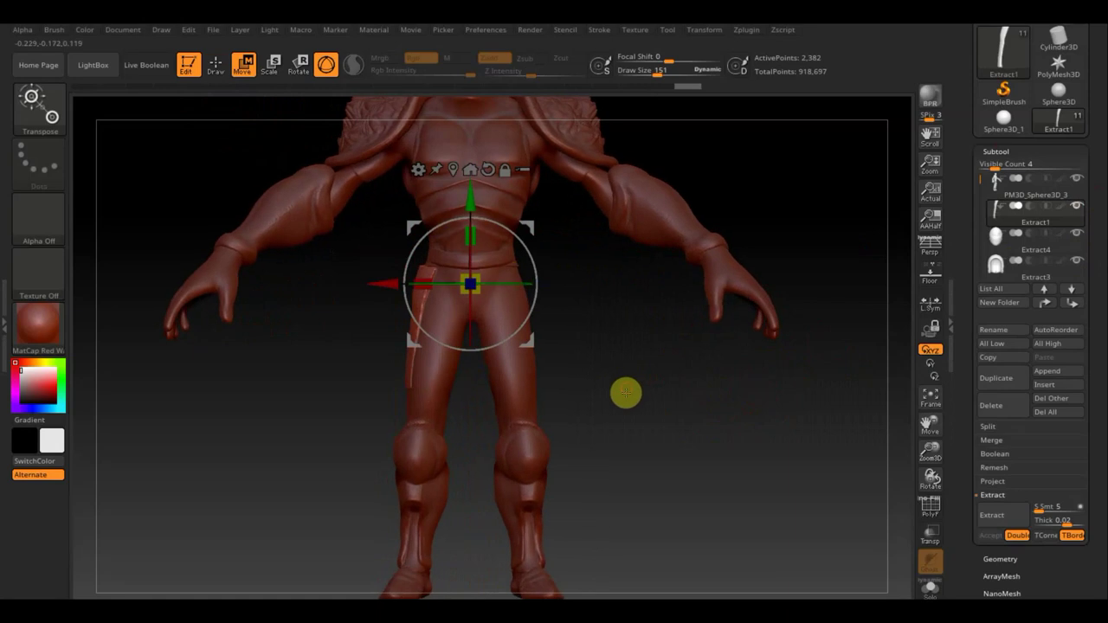
left_click(216, 64)
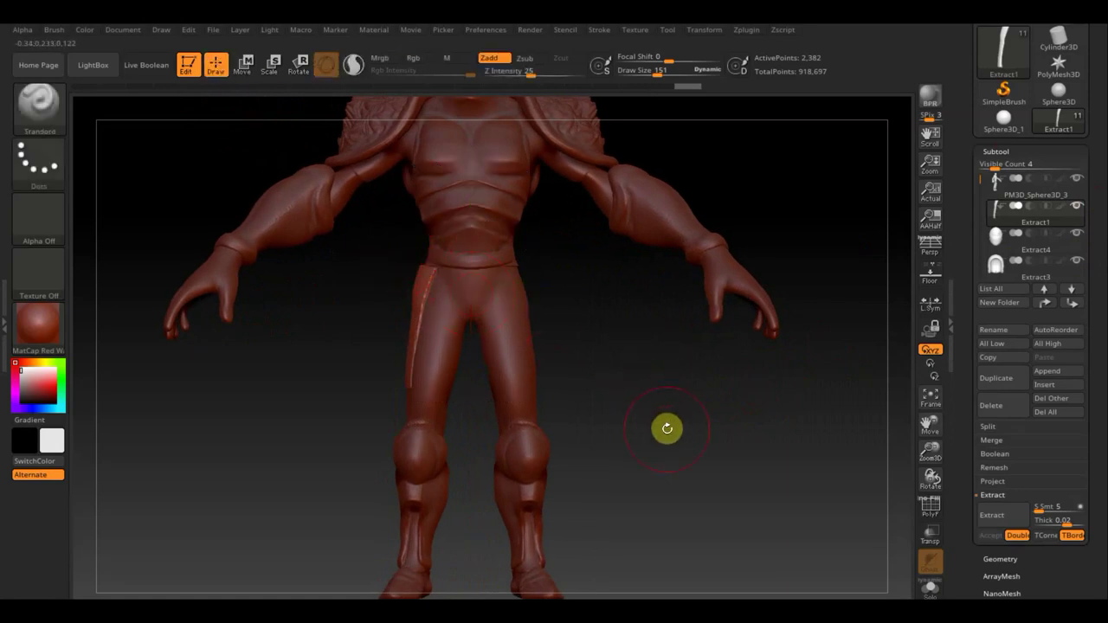
Step: With Move Topological, pull the strip down the outer thigh toward the knee, checking front and back
mouse_move(665, 427)
left_mouse_down()
mouse_move(762, 435)
mouse_move(665, 435)
left_mouse_up()
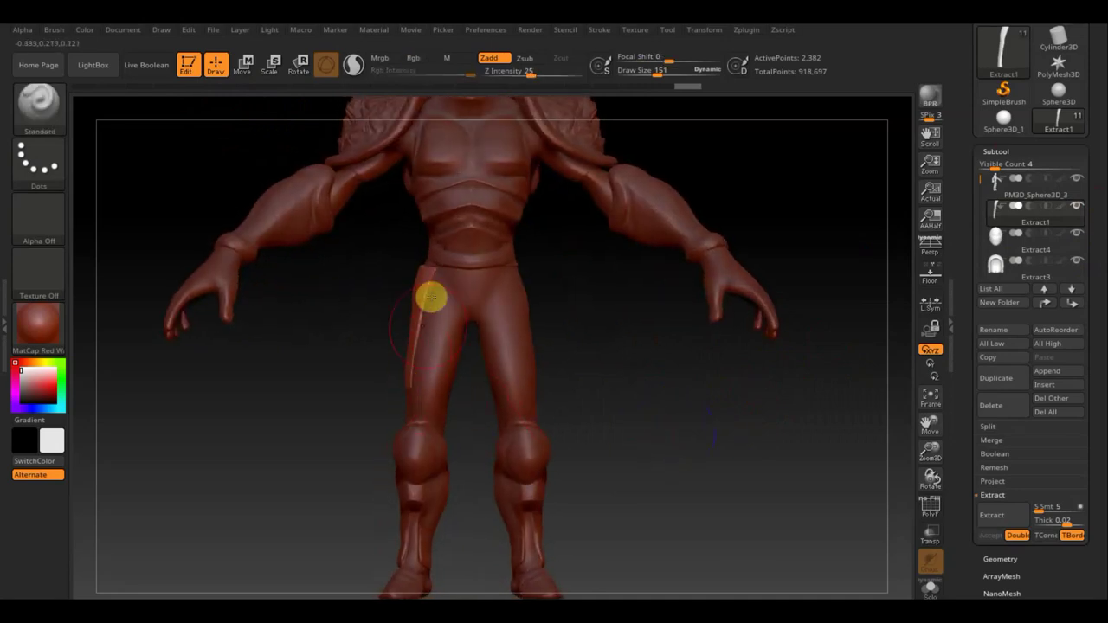
mouse_move(596, 382)
left_mouse_down()
mouse_move(675, 388)
mouse_move(551, 366)
left_mouse_up()
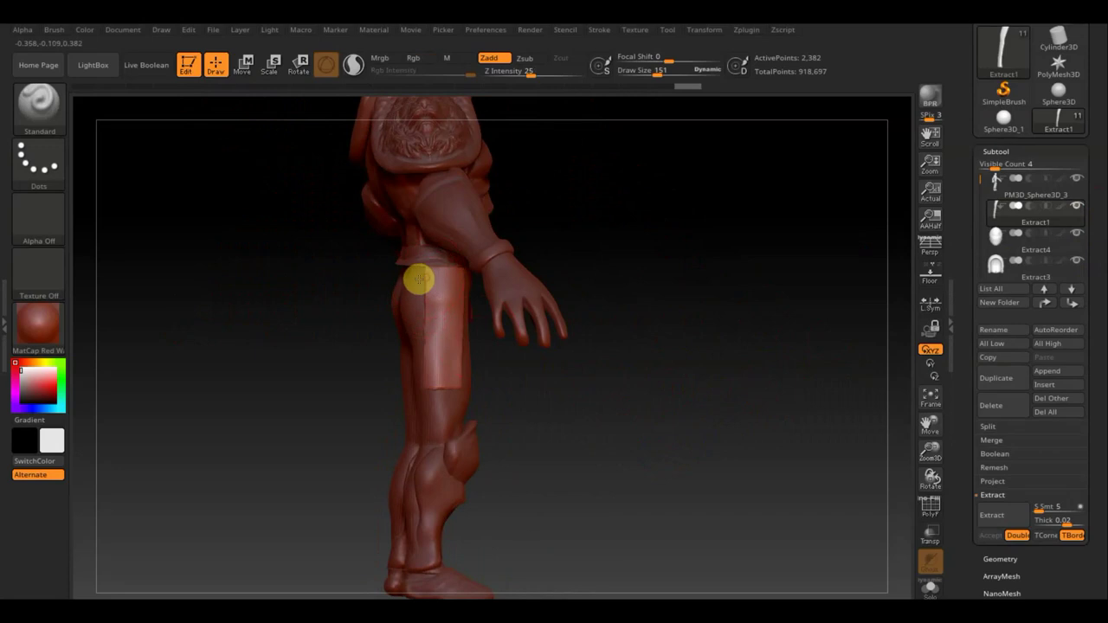
left_click(45, 106)
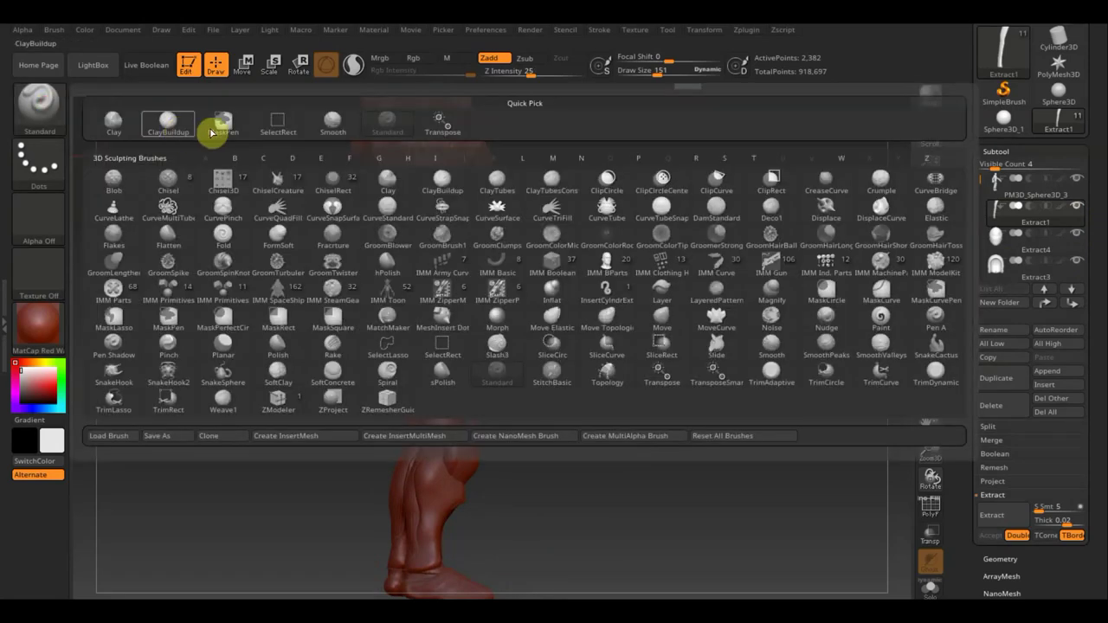
left_click(615, 318)
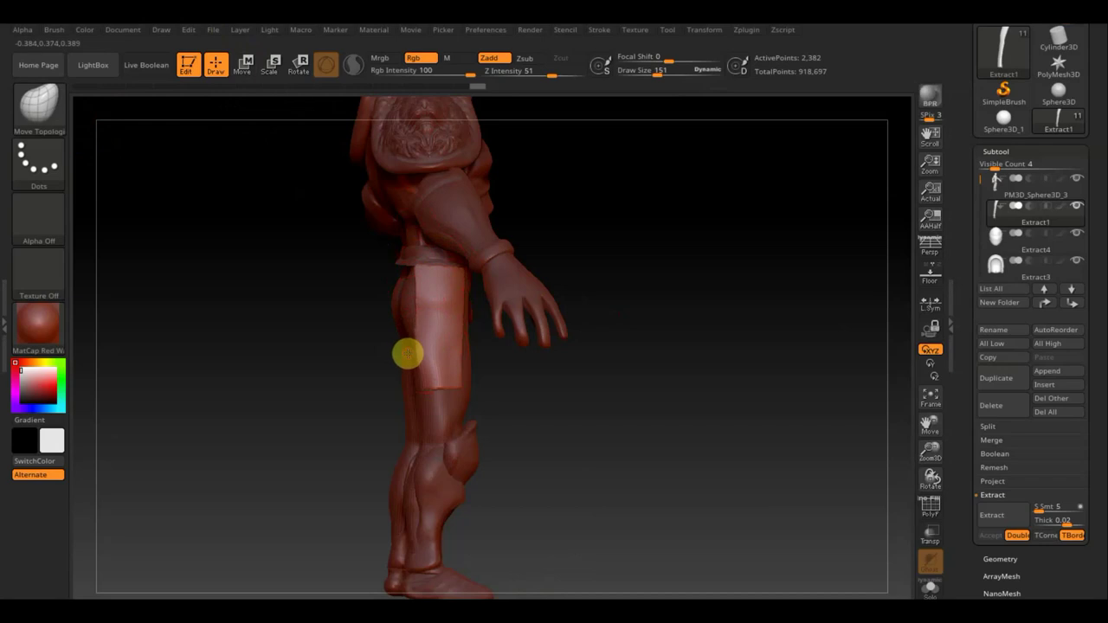
left_click_drag(408, 353, 423, 385)
mouse_move(528, 432)
left_mouse_down()
mouse_move(584, 438)
mouse_move(446, 352)
left_mouse_up()
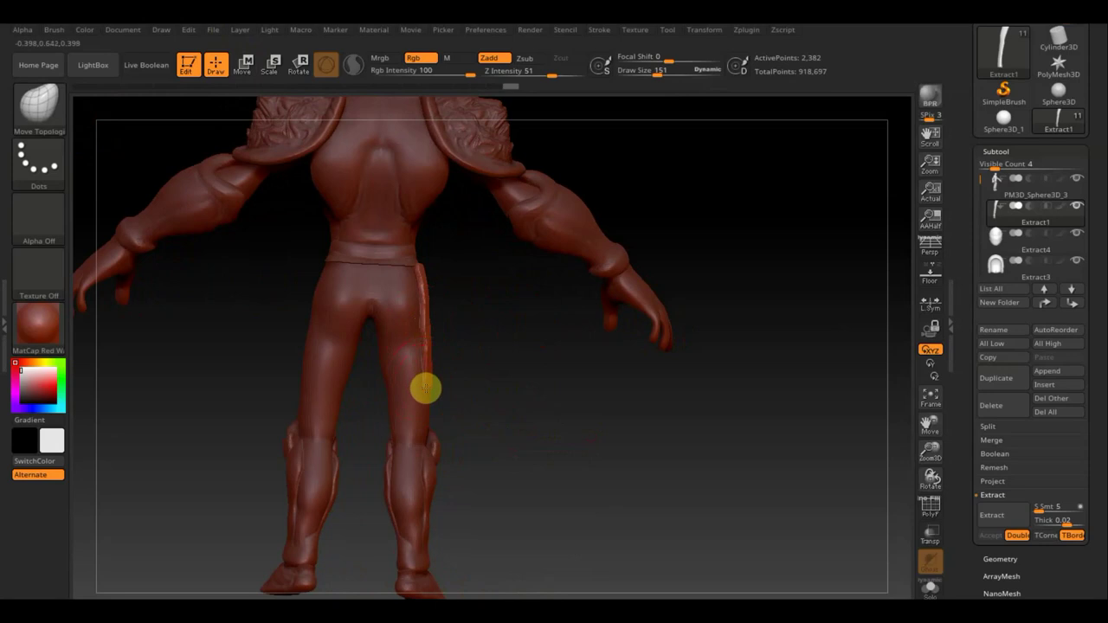
mouse_move(445, 391)
left_mouse_down()
mouse_move(462, 395)
mouse_move(366, 386)
mouse_move(448, 386)
left_mouse_up()
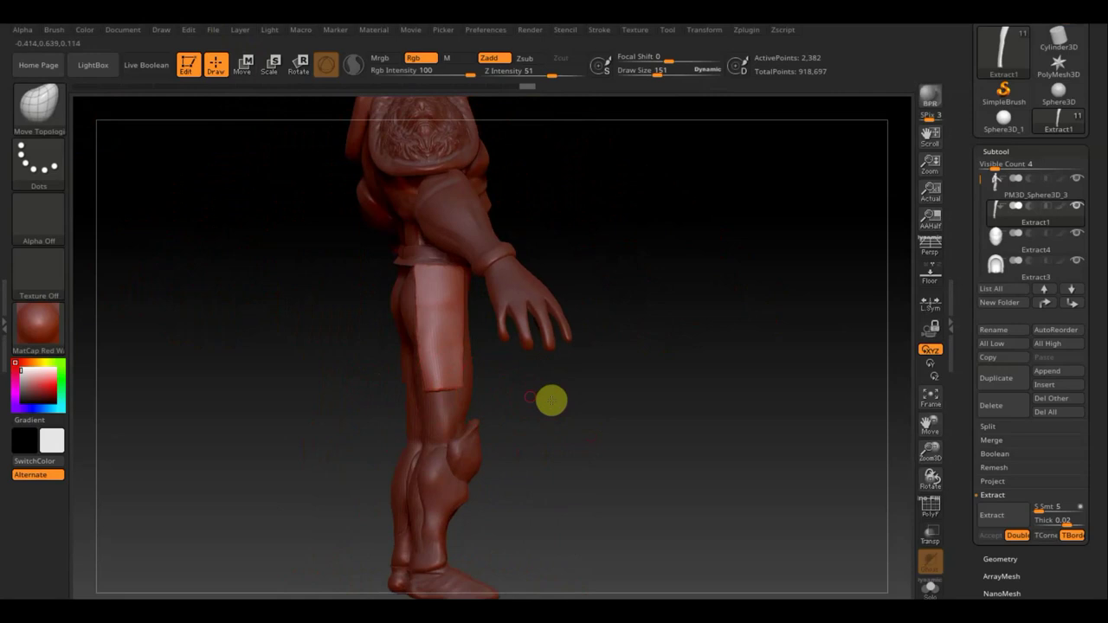
left_click_drag(548, 398, 590, 401)
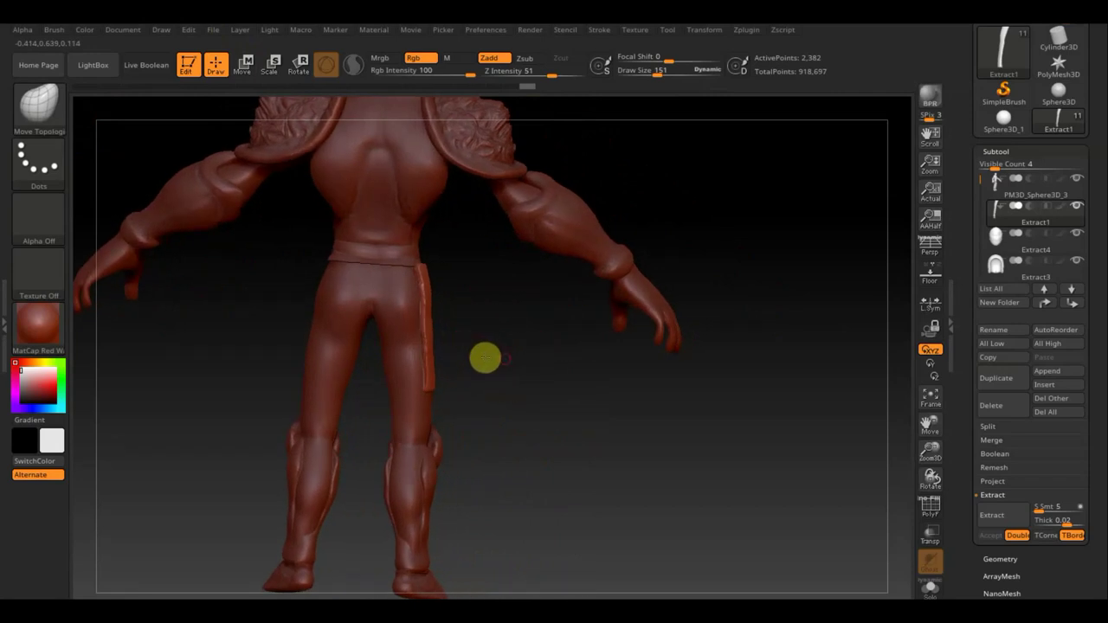
mouse_move(484, 357)
left_mouse_down()
mouse_move(395, 354)
mouse_move(512, 354)
mouse_move(609, 381)
mouse_move(601, 373)
left_mouse_up()
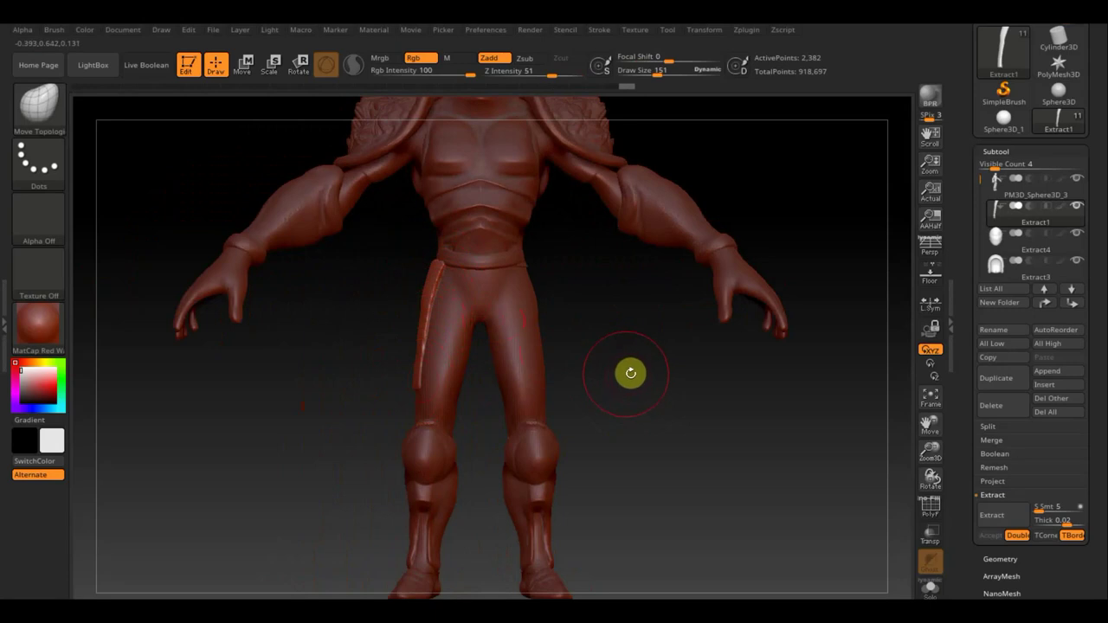
left_click_drag(1099, 506, 1080, 443)
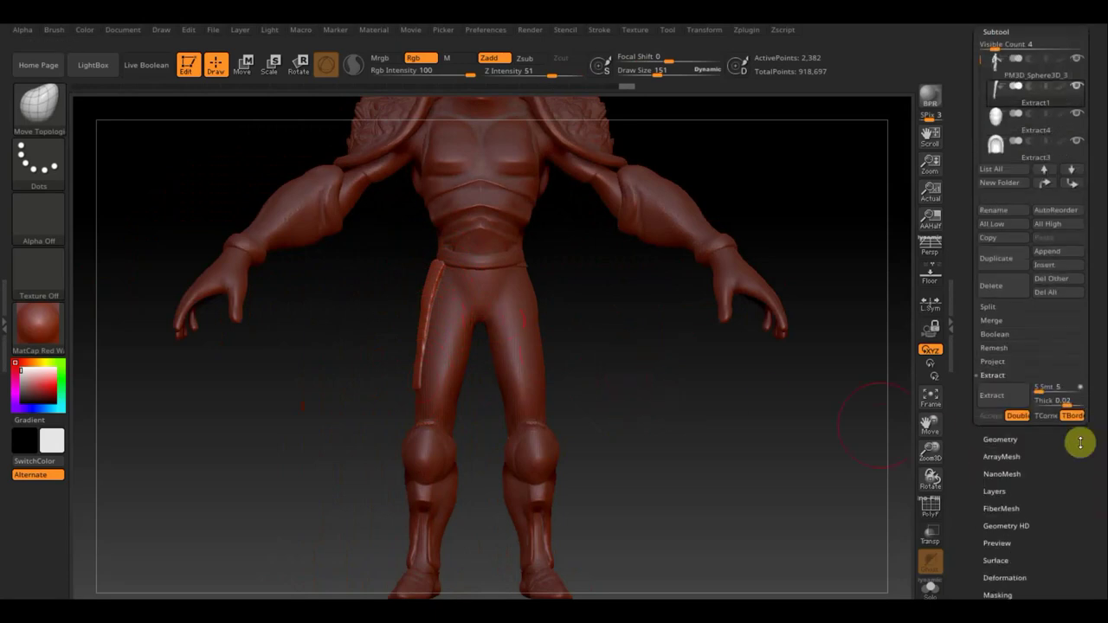
Step: Apply Mirror And Weld so the strip covers both outer thighs at 4,764 points
left_click(997, 440)
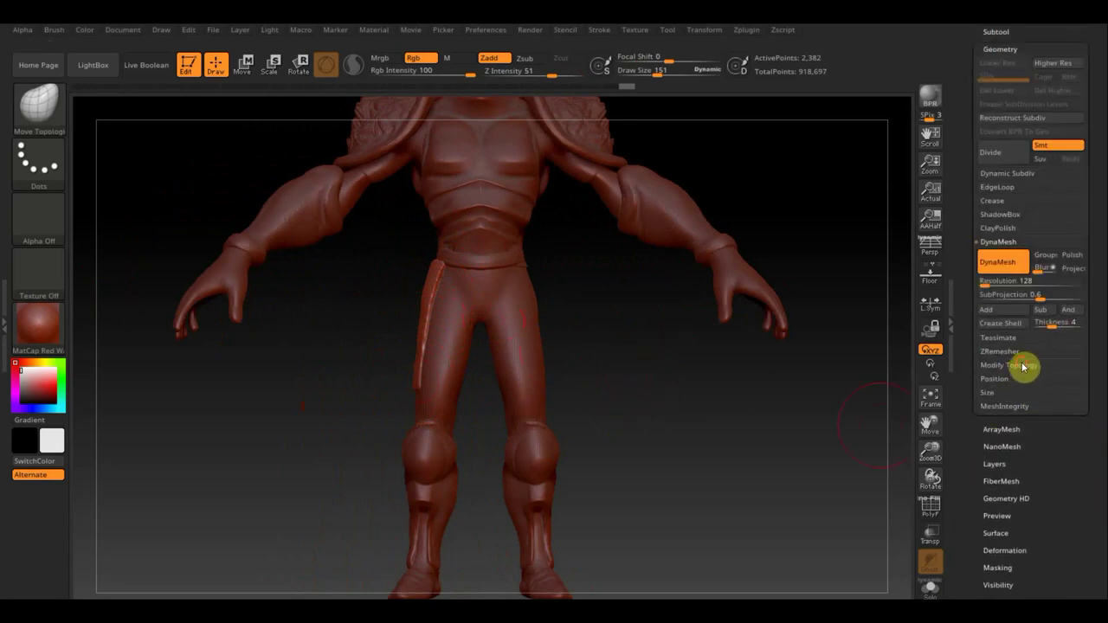
left_click(1022, 367)
left_click(1022, 323)
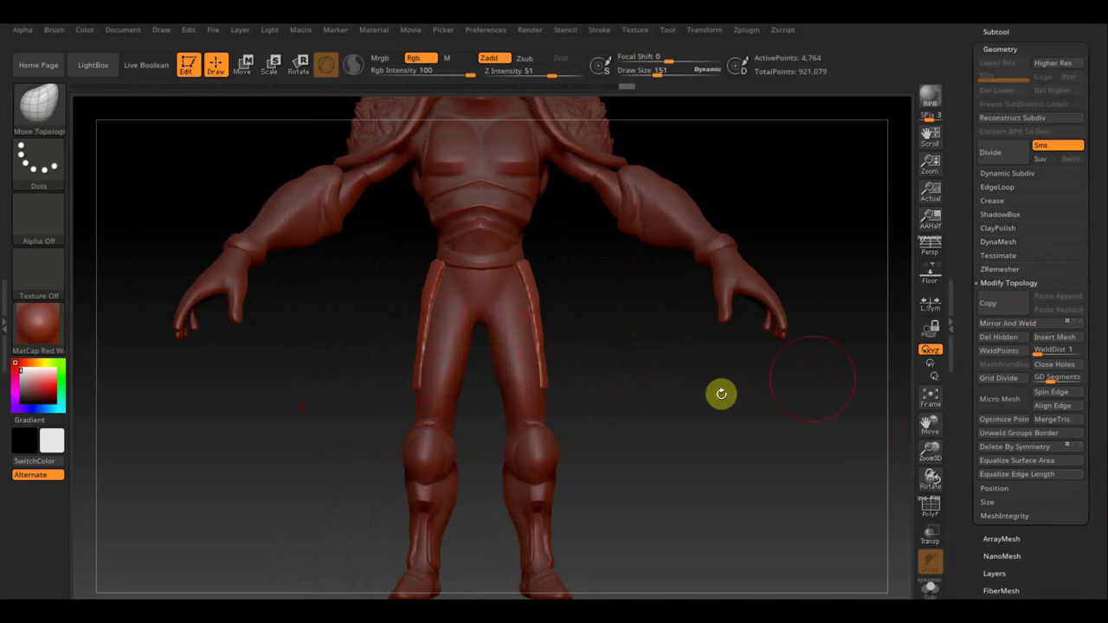
left_click_drag(721, 394, 579, 416)
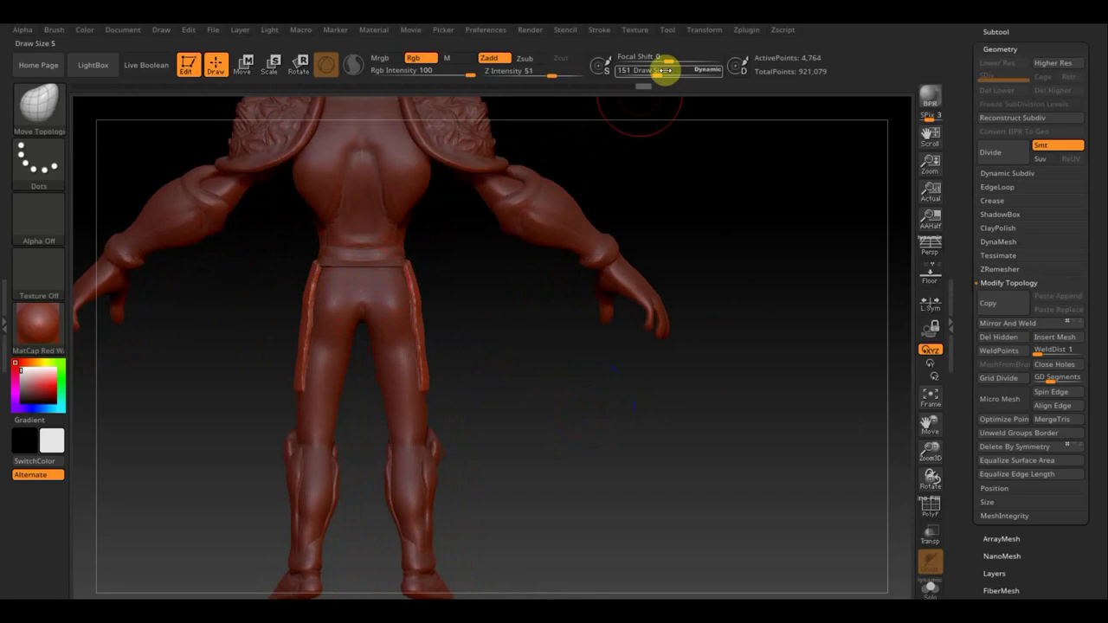
left_click_drag(663, 67, 648, 74)
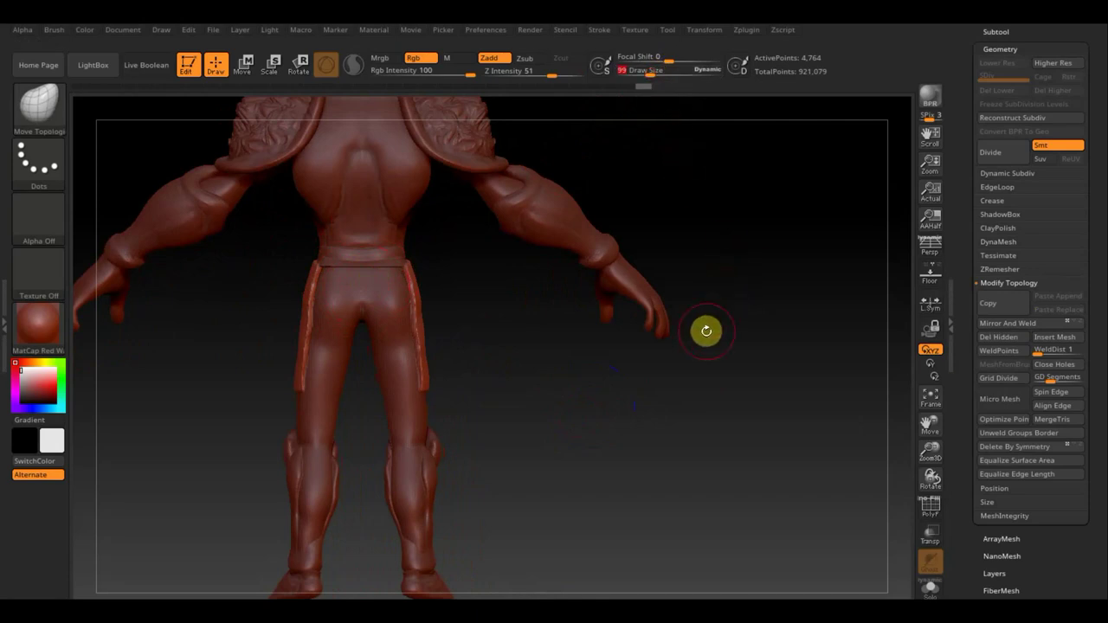
key("n")
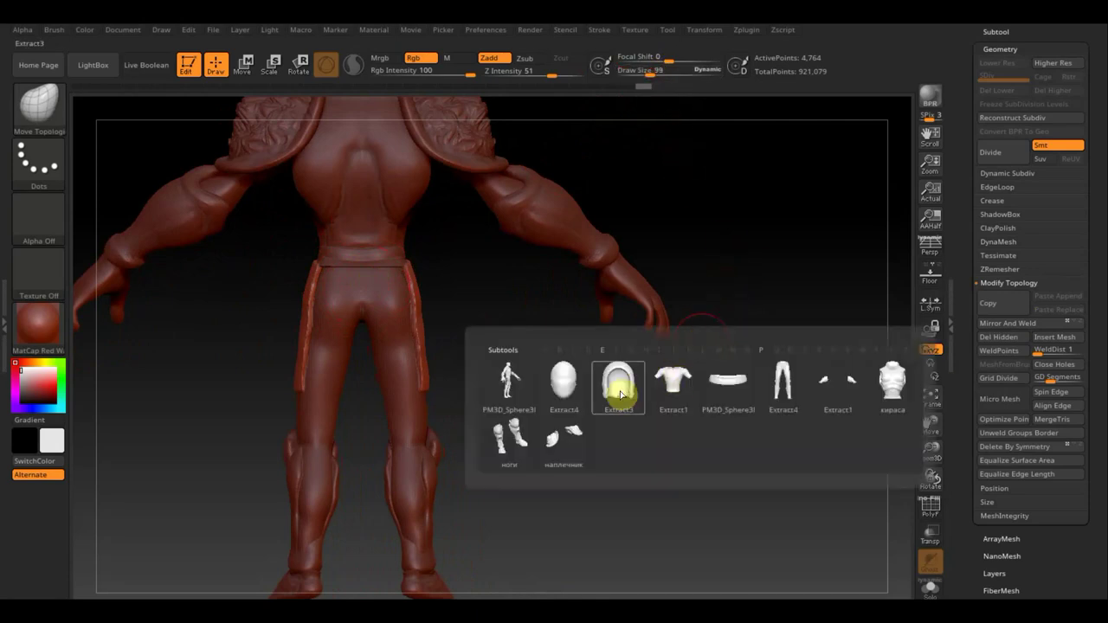
Step: Solo the body subtool and mask a rectangular patch on the lower back
left_click(512, 388)
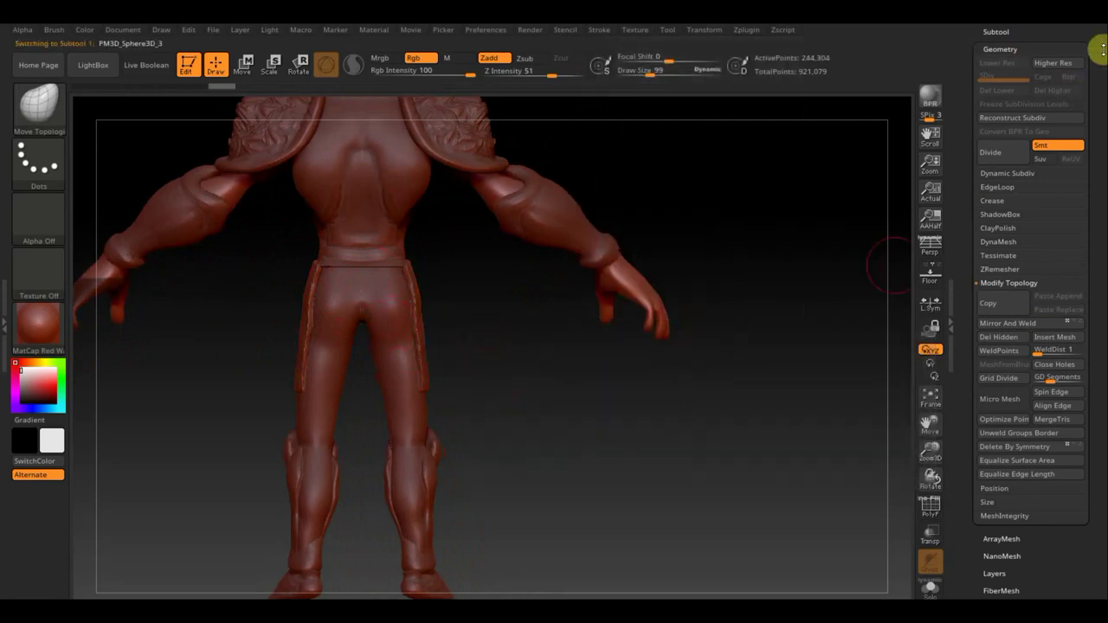
left_click_drag(1103, 49, 1012, 123)
left_click(1012, 124)
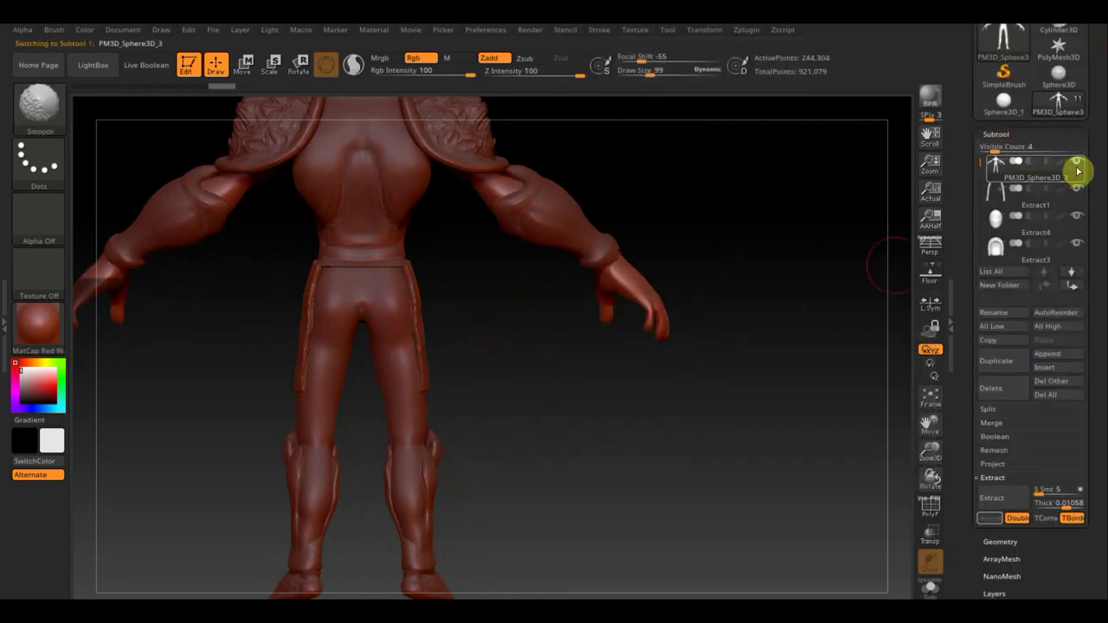
left_click(1077, 162, "shift")
key("ctrl")
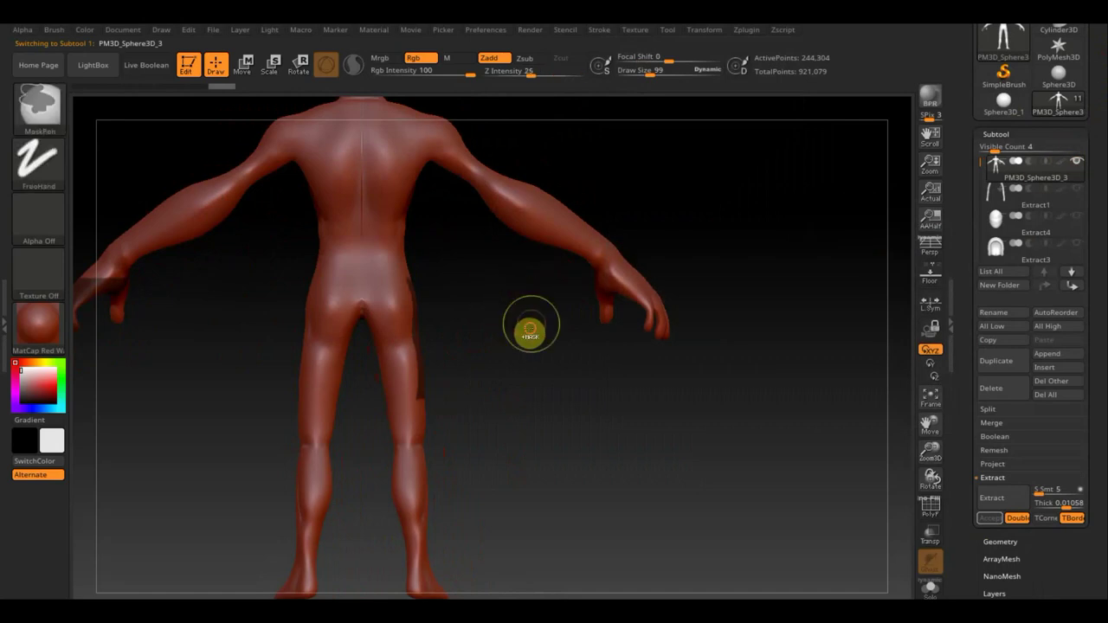
mouse_move(378, 284)
left_mouse_down("ctrl")
mouse_move(341, 275)
mouse_move(374, 279)
left_mouse_up("ctrl")
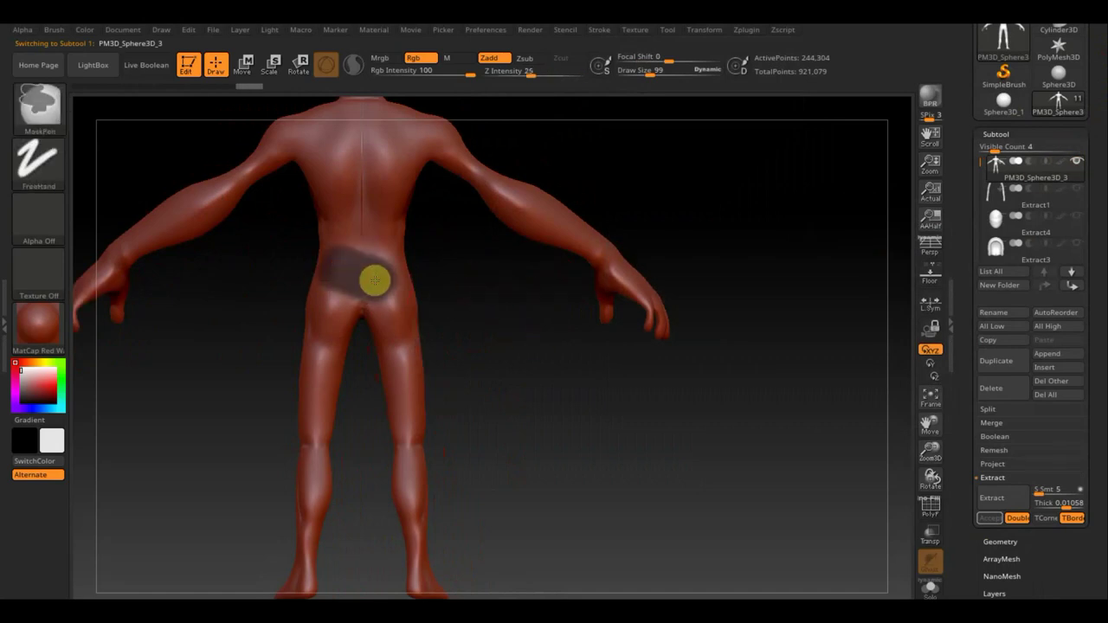
left_click_drag(519, 341, 516, 324, "ctrl")
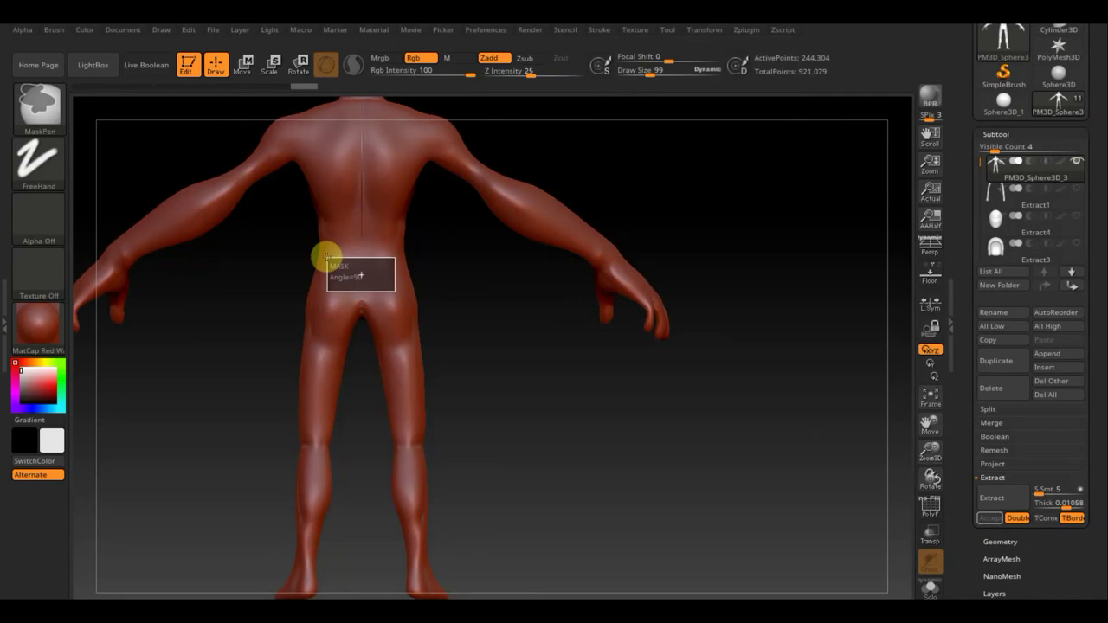
left_click_drag(327, 257, 327, 255, "ctrl")
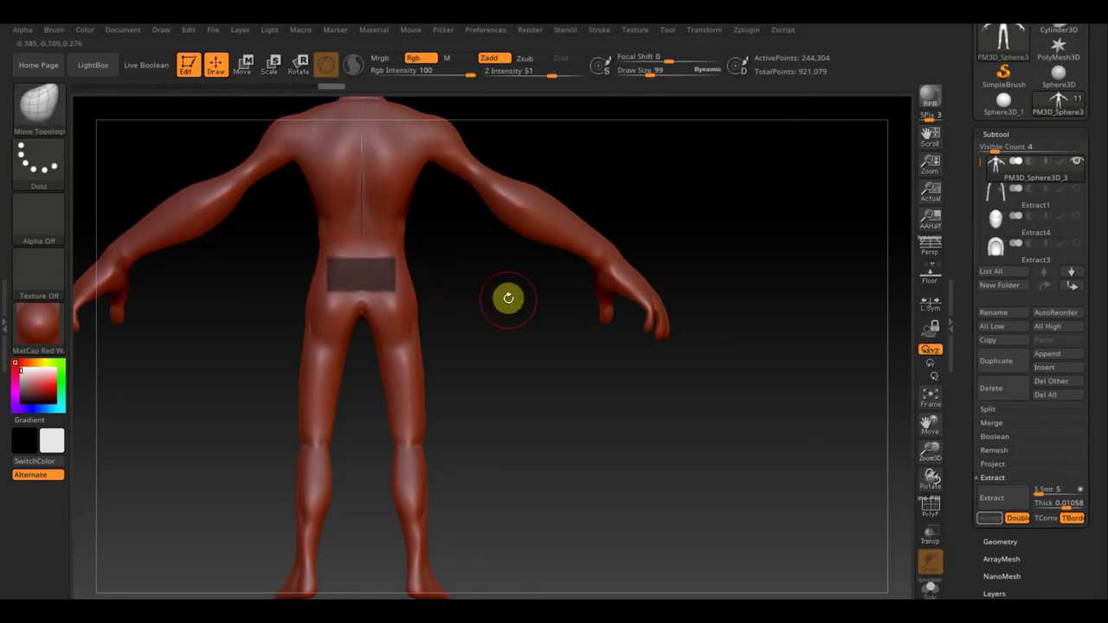
Step: Extract the patch as a new Extract2 subtool and scale it taller with the Transpose gizmo
left_click(999, 499)
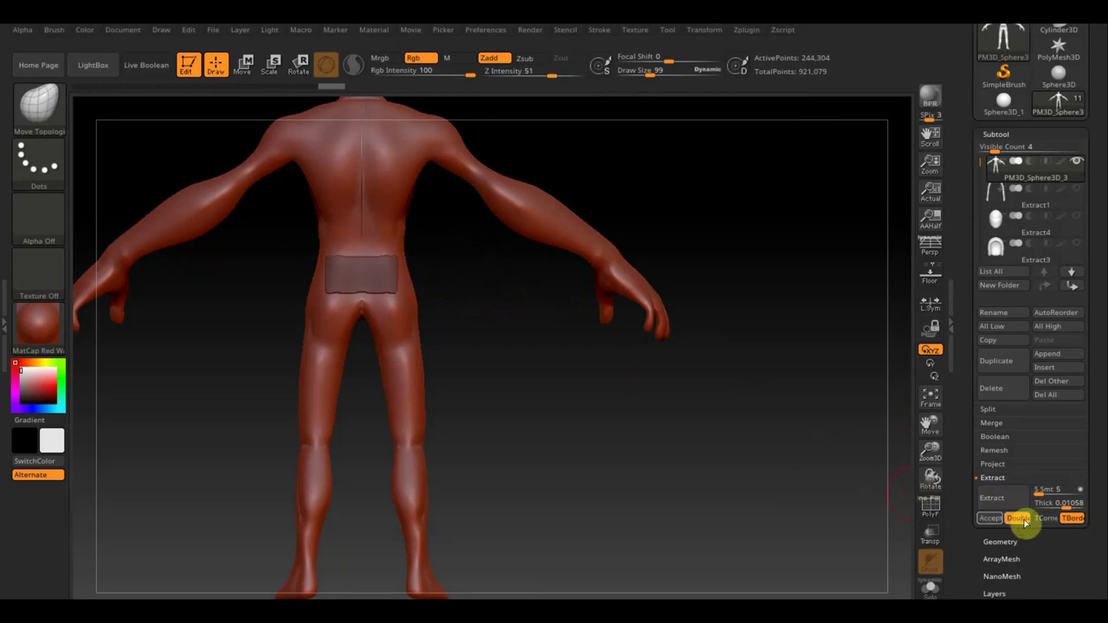
left_click(992, 520)
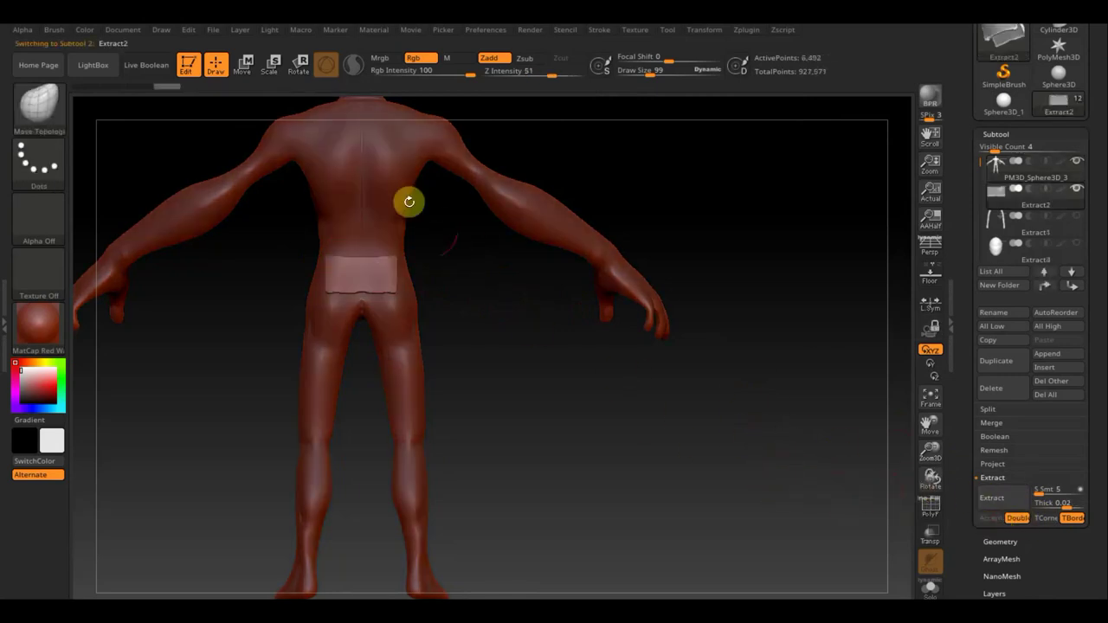
left_click(246, 76)
mouse_move(361, 201)
left_mouse_down()
mouse_move(365, 233)
mouse_move(369, 176)
mouse_move(363, 309)
left_mouse_up()
Step: From a side view, move the Extract2 patch back and up over the rear of the hips
mouse_move(499, 355)
left_mouse_down()
mouse_move(563, 390)
mouse_move(557, 399)
left_mouse_up()
left_click_drag(452, 397, 425, 393)
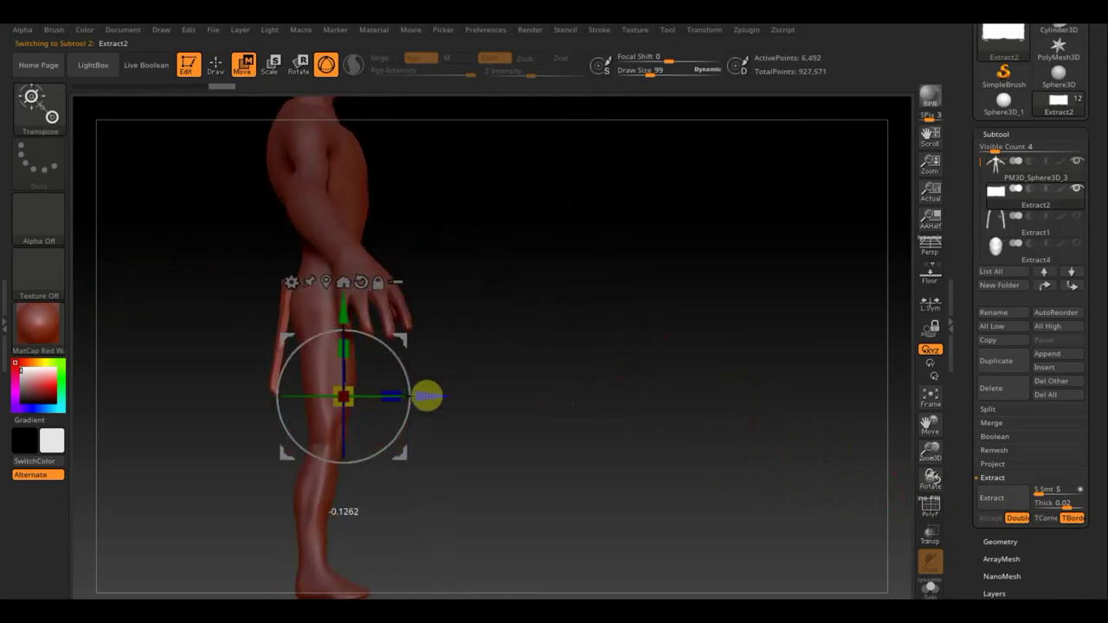
left_click_drag(341, 313, 342, 288)
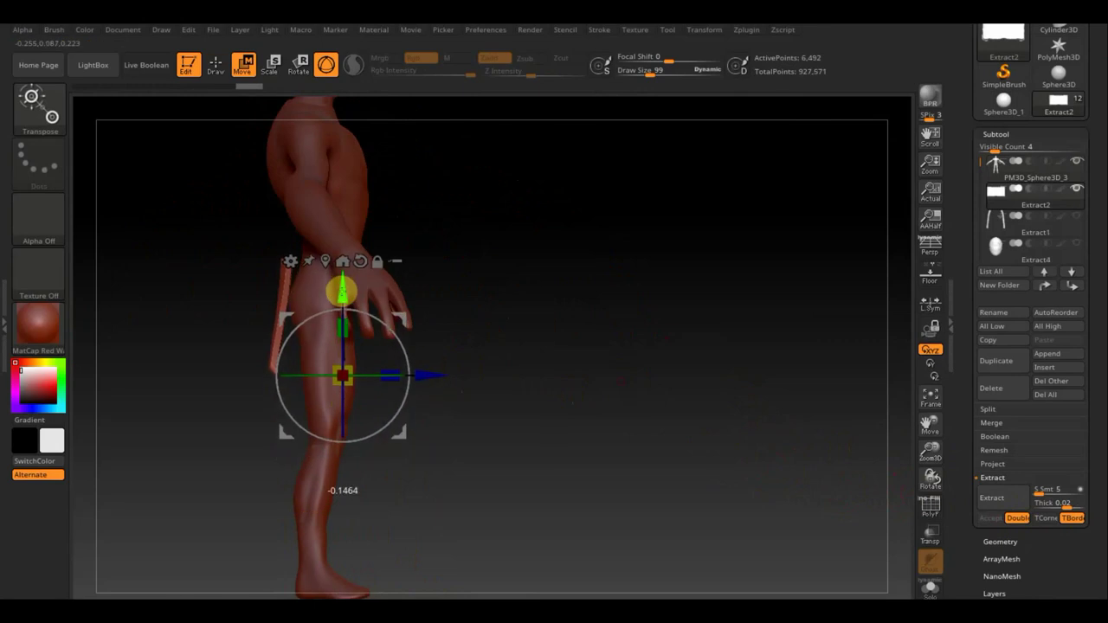
left_click_drag(428, 367, 433, 374)
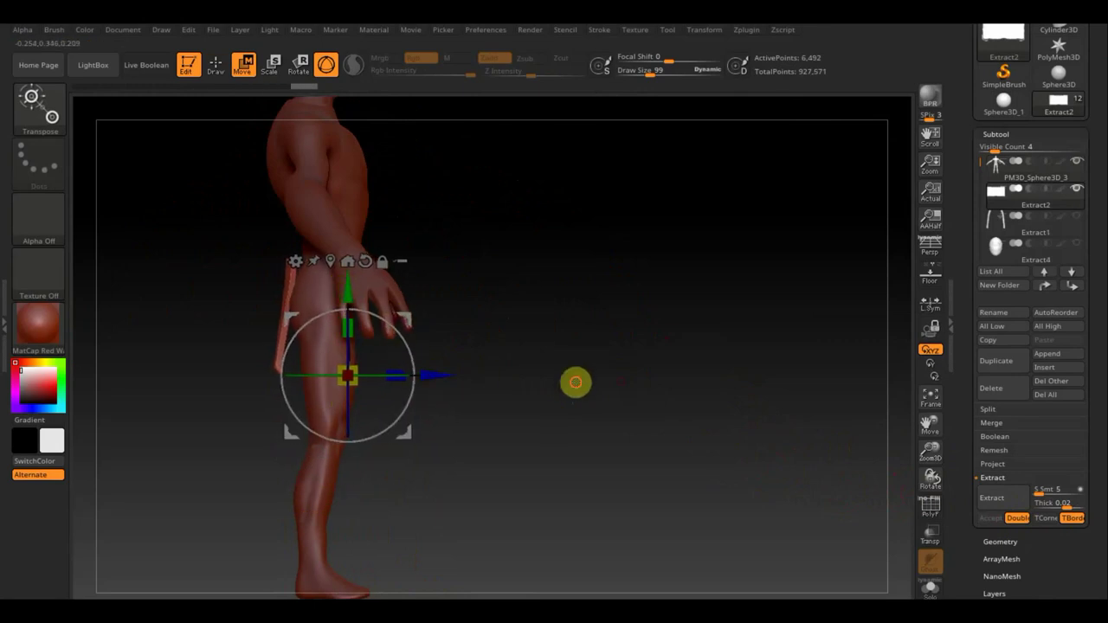
left_click_drag(574, 380, 626, 381, "shift")
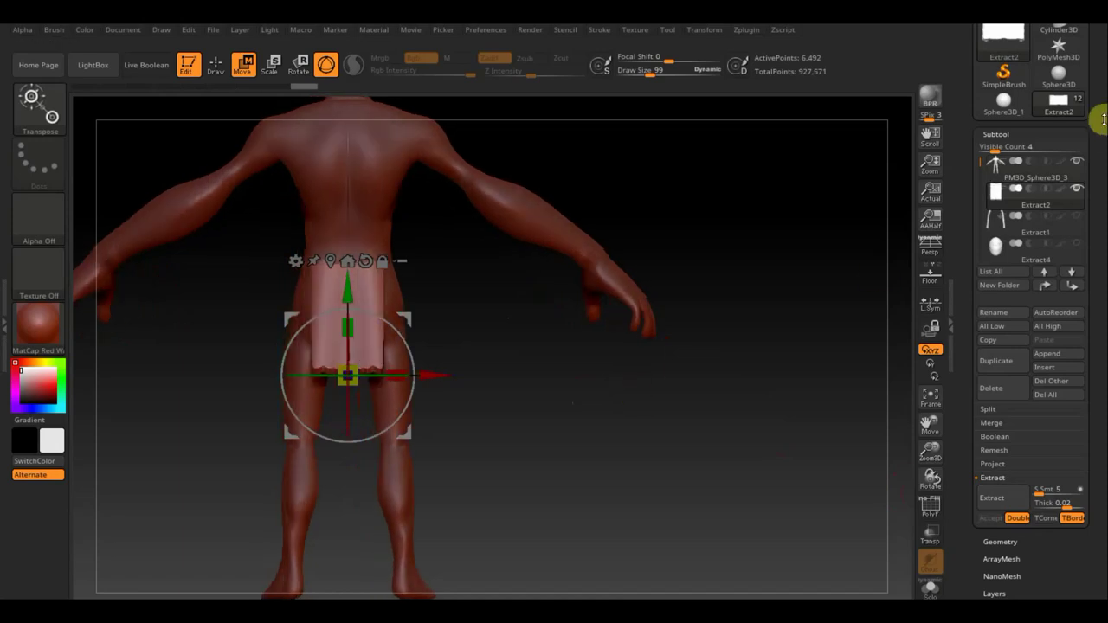
Step: Solo Extract2 to check its placement, then widen it slightly sideways
left_click(1078, 189, "shift")
left_click(1082, 192, "shift")
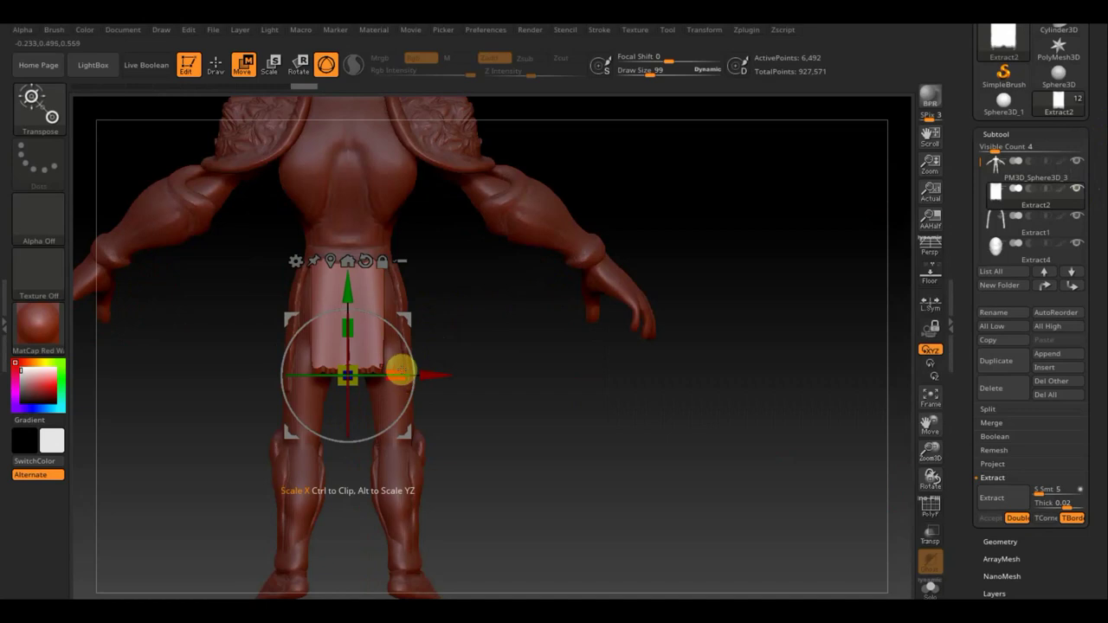
left_click_drag(401, 370, 406, 371)
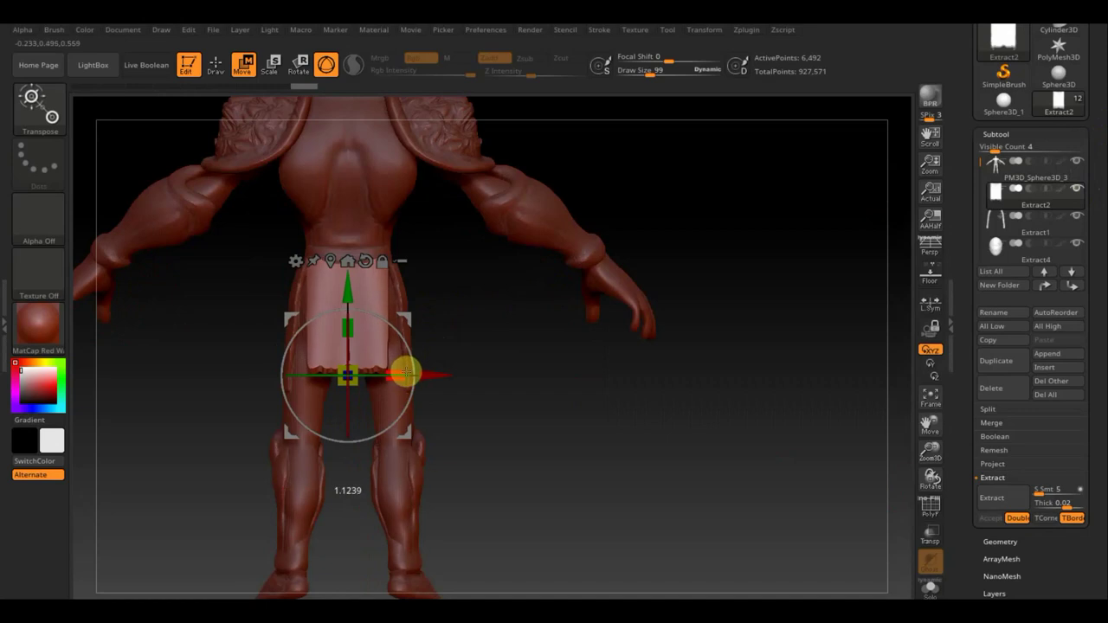
mouse_move(504, 361)
left_mouse_down()
mouse_move(522, 369)
mouse_move(509, 361)
mouse_move(555, 353)
mouse_move(545, 306)
left_mouse_up()
Step: Smooth the loincloth panel's surface using a Draw Size of 208
left_click(215, 67)
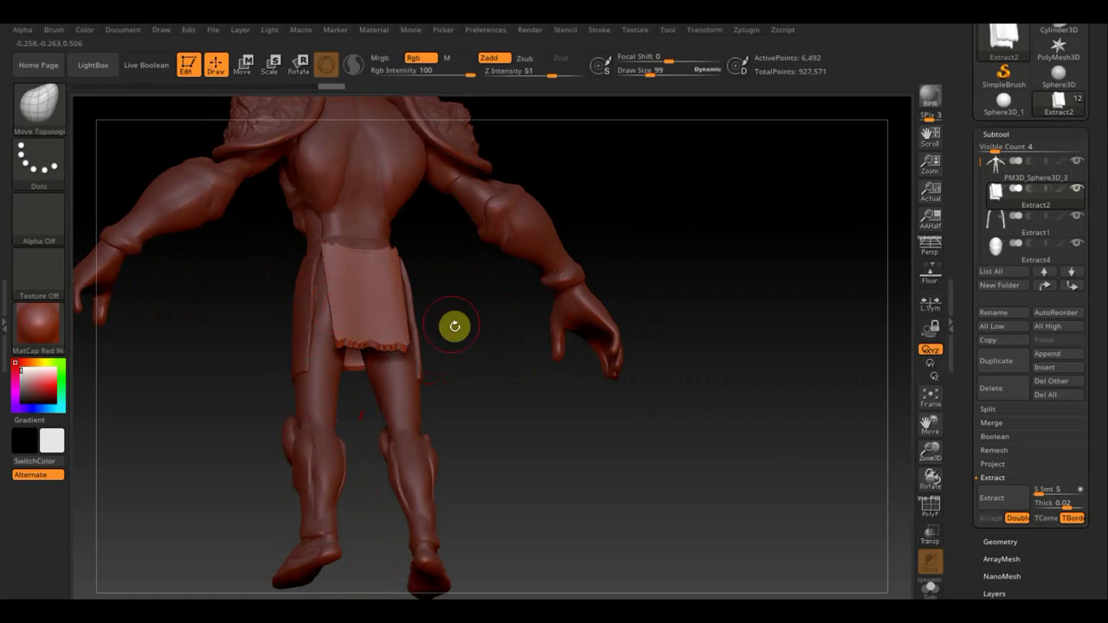
left_click_drag(455, 324, 462, 327)
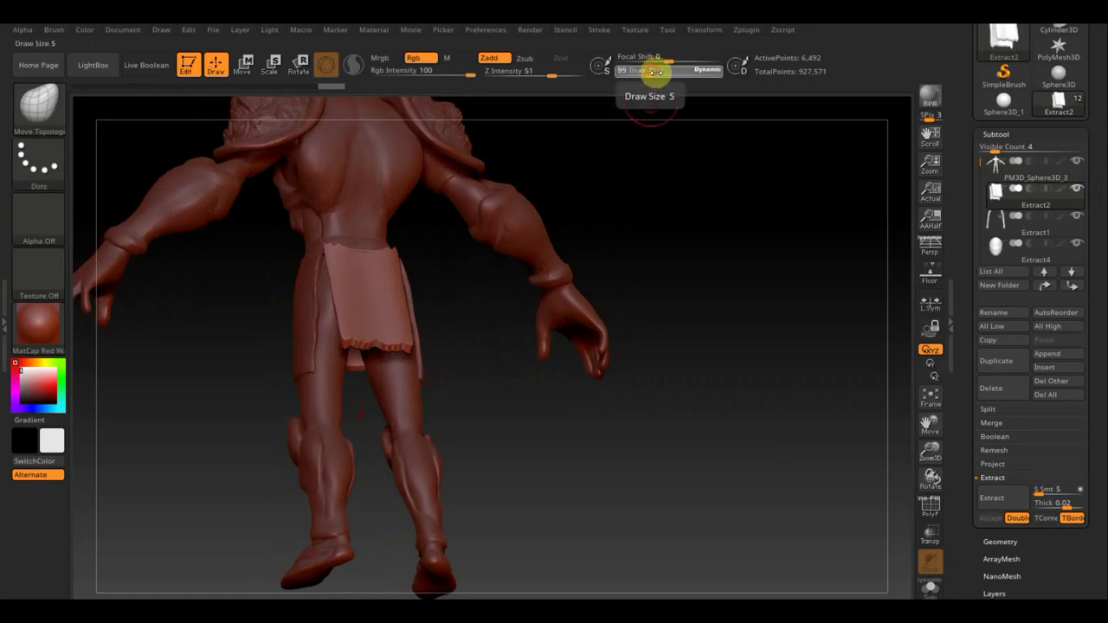
left_click_drag(648, 71, 663, 75)
key("shift")
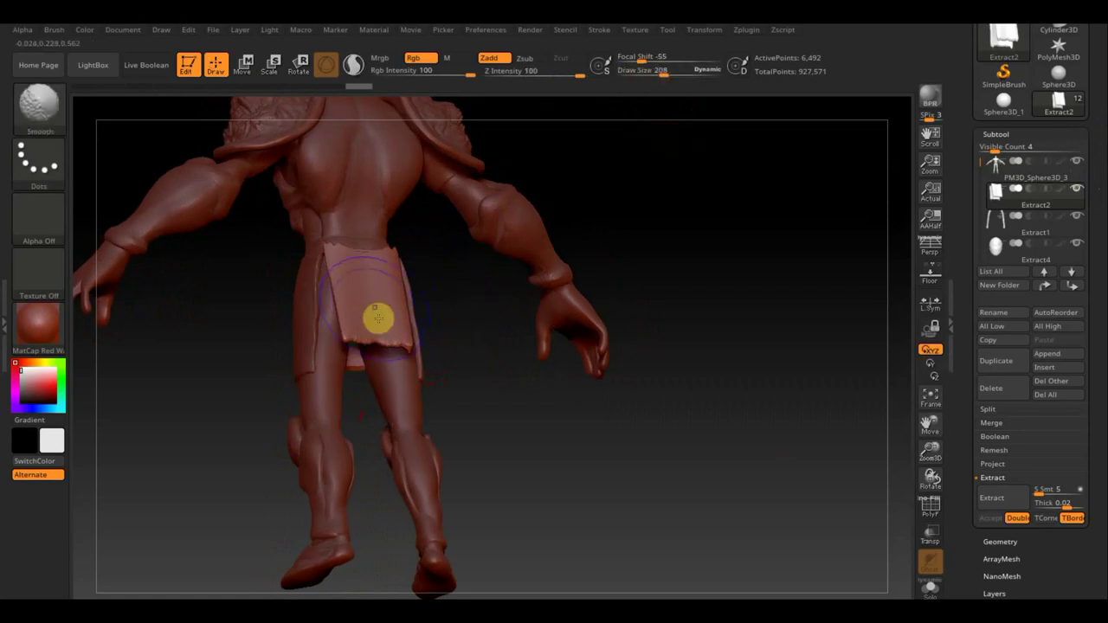
left_click_drag(356, 329, 359, 272, "shift")
mouse_move(659, 410)
left_mouse_down("shift")
mouse_move(635, 467)
mouse_move(645, 470)
left_mouse_up("shift")
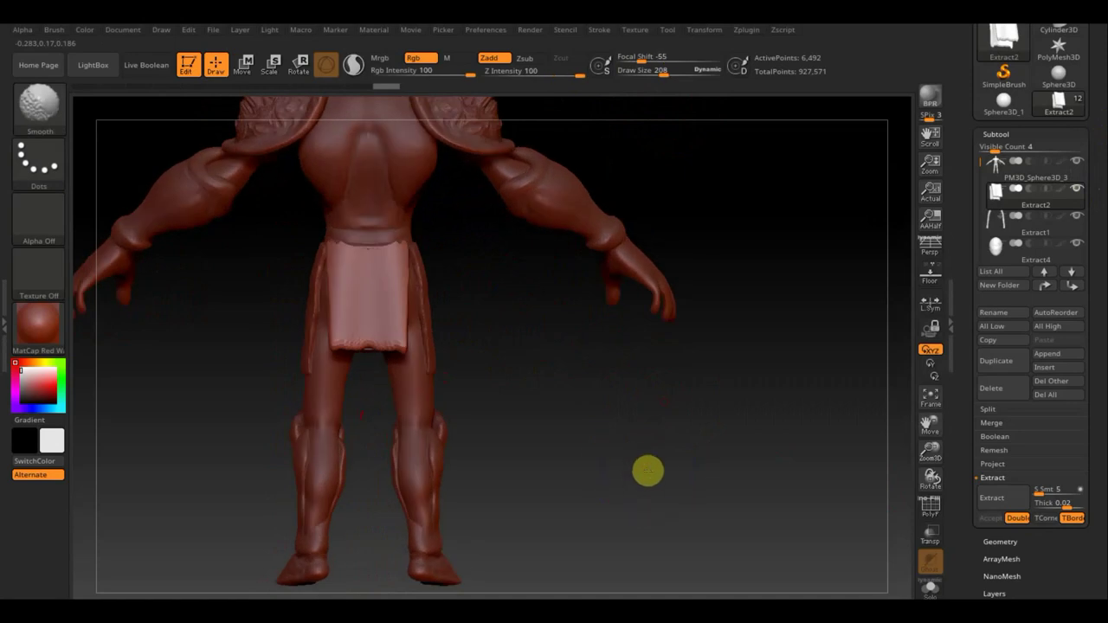
Step: Remesh the loincloth panel with DynaMesh at resolution 128
left_click(987, 540)
left_click(1017, 345)
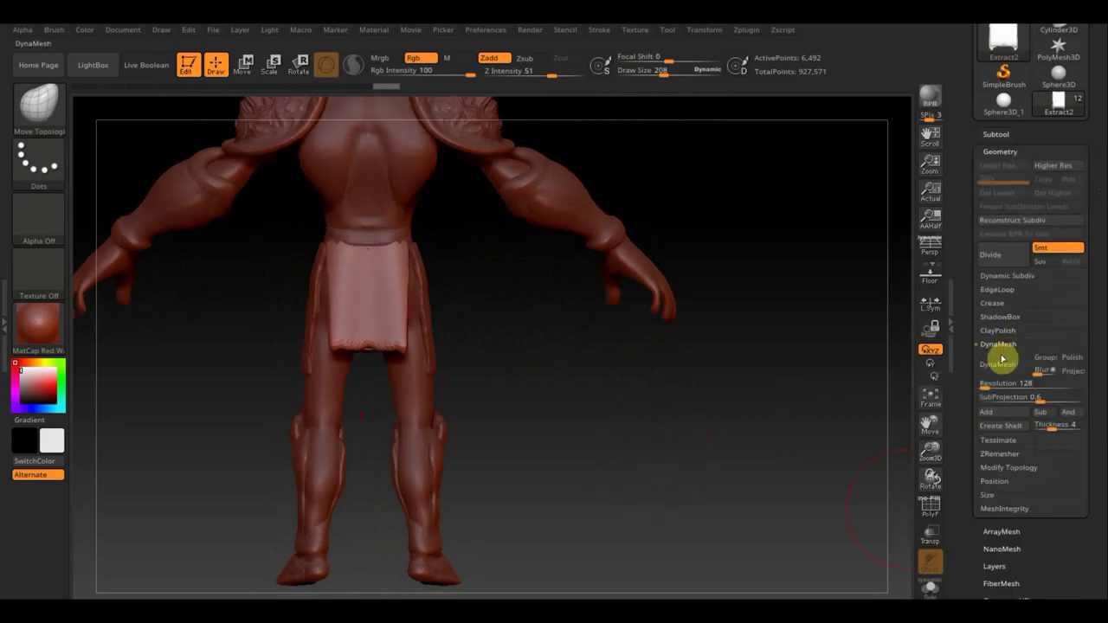
left_click(1001, 370)
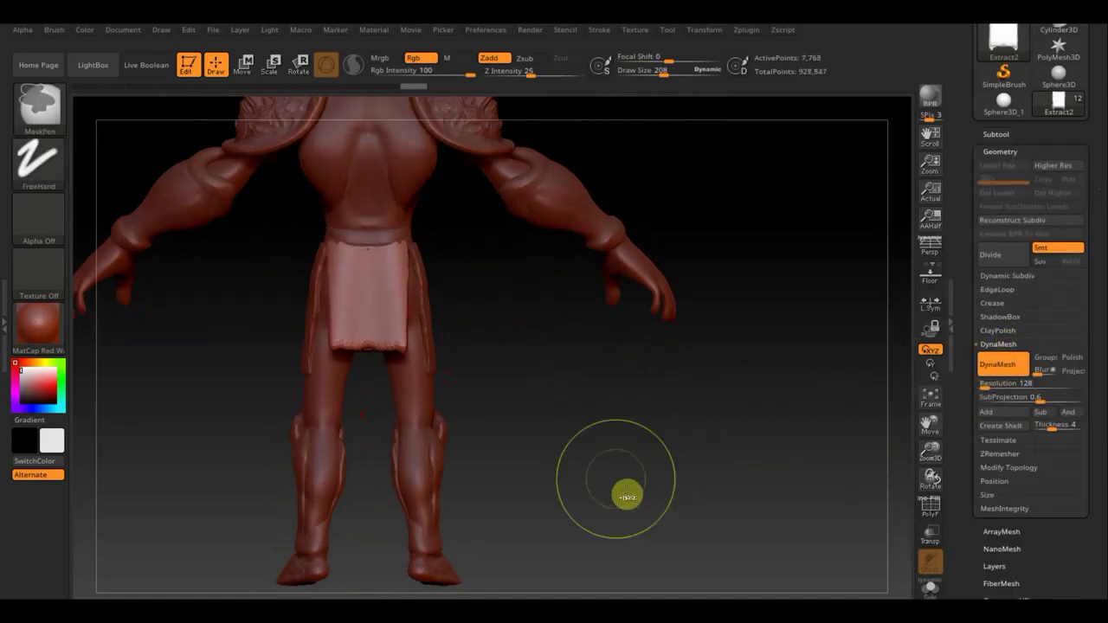
mouse_move(580, 483)
left_mouse_down("ctrl+shift")
mouse_move(402, 407)
mouse_move(536, 454)
left_mouse_up("ctrl+shift")
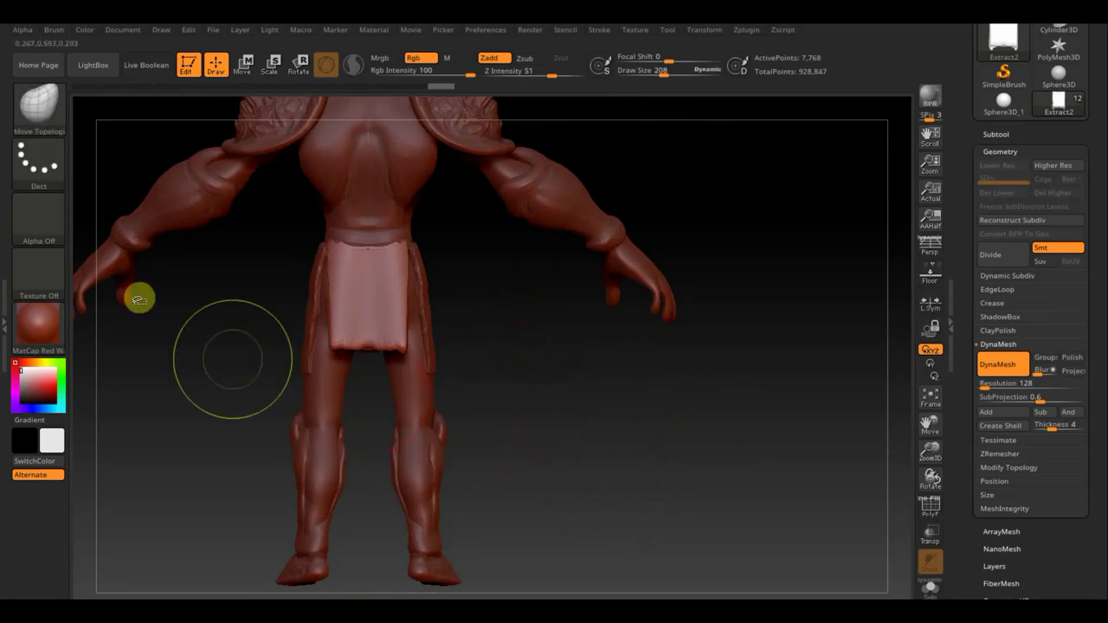
left_click(39, 130, "ctrl+shift")
Step: Cut the panel's ragged bottom and top edges straight with TrimRect
left_click(823, 183)
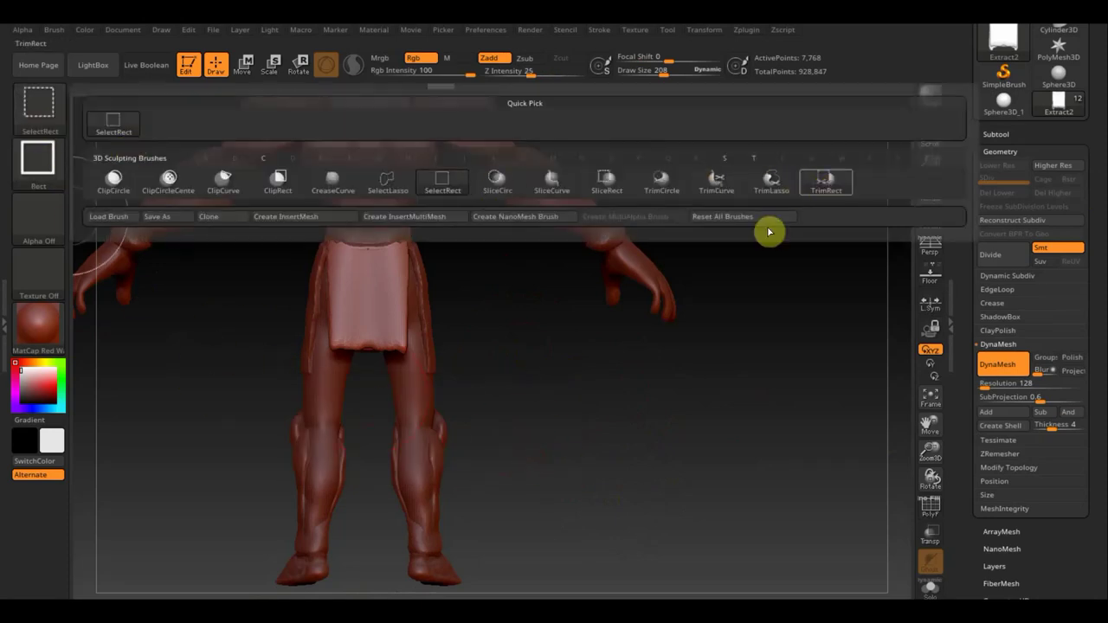
left_click_drag(542, 481, 275, 345, "ctrl+shift")
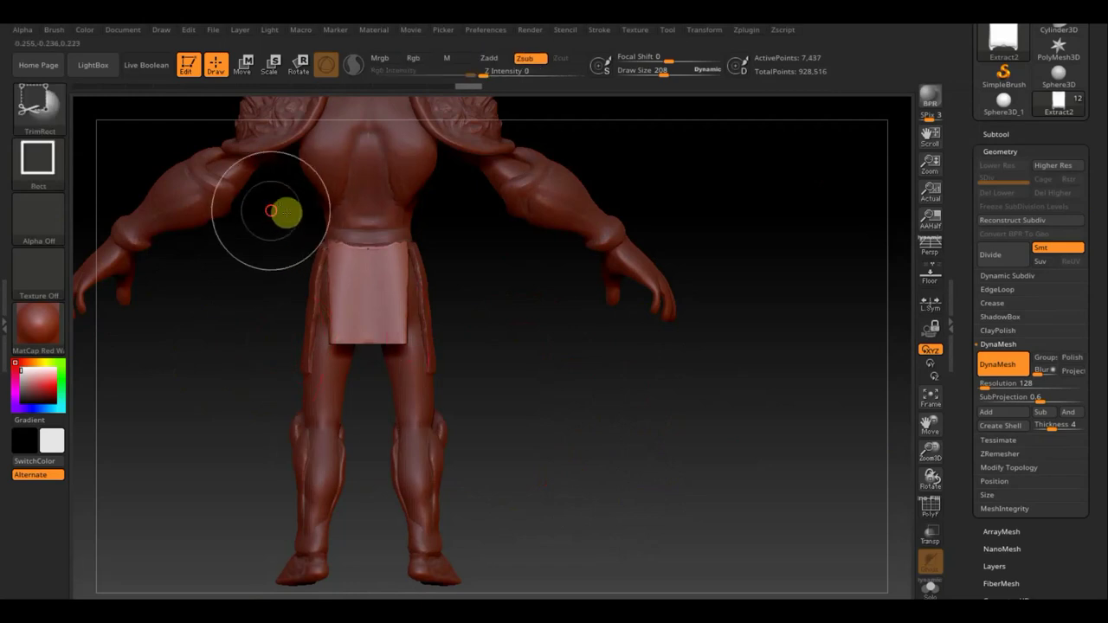
left_click_drag(272, 211, 437, 245, "ctrl+shift")
mouse_move(490, 291)
left_mouse_down()
mouse_move(450, 305)
mouse_move(417, 274)
left_mouse_up()
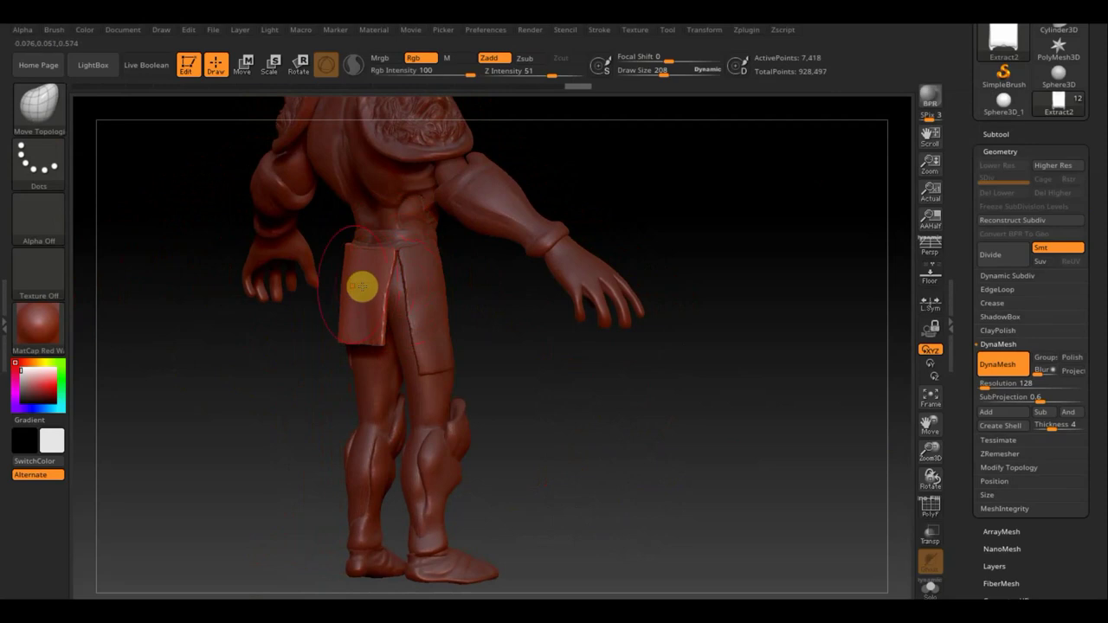
Step: Inspect the panel from both sides and pull its lower edge into shape
mouse_move(546, 361)
left_mouse_down()
mouse_move(658, 349)
mouse_move(523, 355)
left_mouse_up()
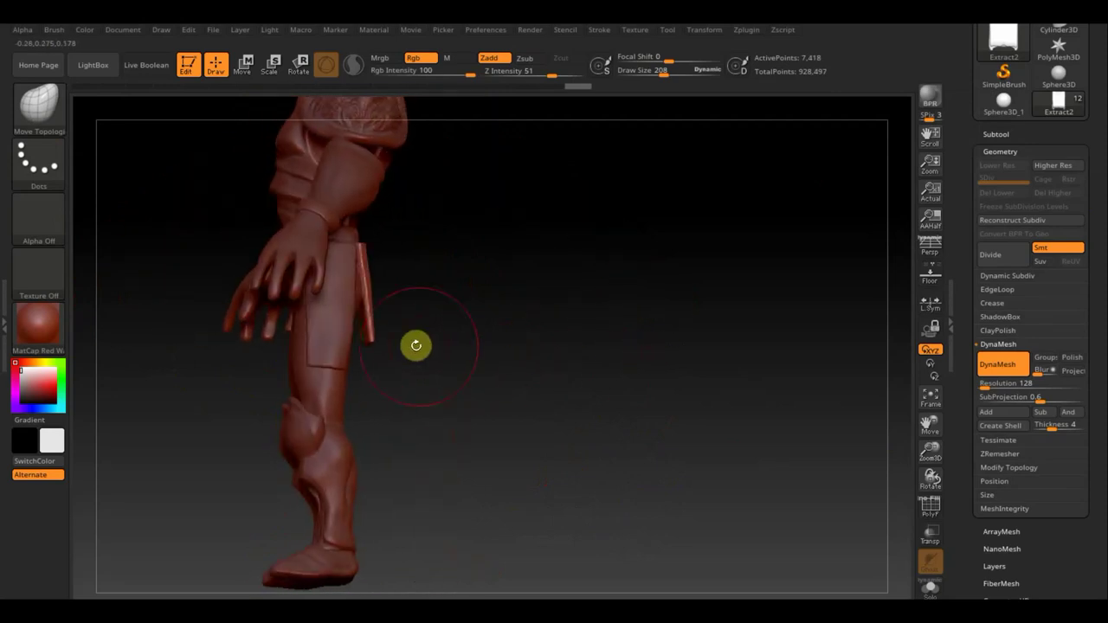
mouse_move(416, 351)
left_mouse_down("shift")
mouse_move(384, 360)
mouse_move(546, 446)
left_mouse_up("shift")
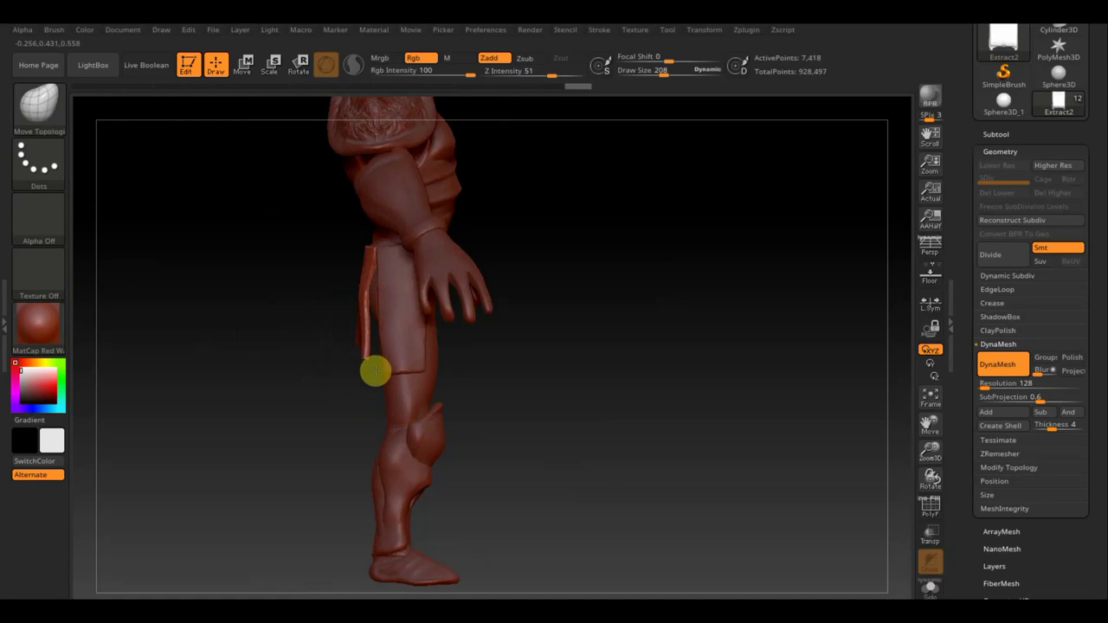
mouse_move(578, 418)
left_mouse_down()
mouse_move(616, 415)
mouse_move(614, 428)
left_mouse_up()
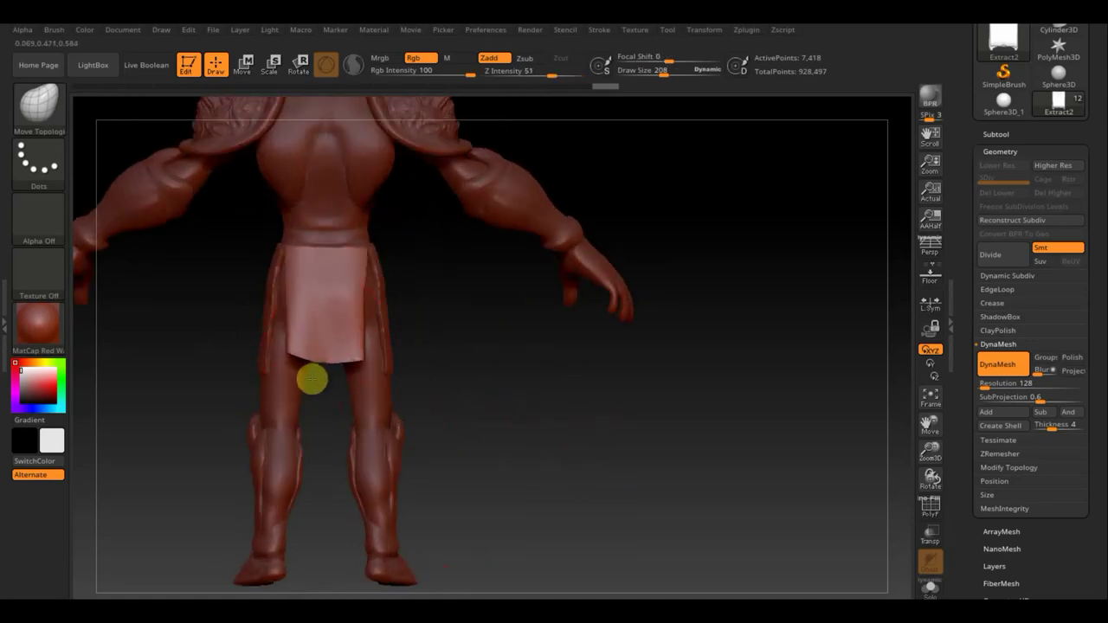
left_click_drag(334, 372, 350, 359)
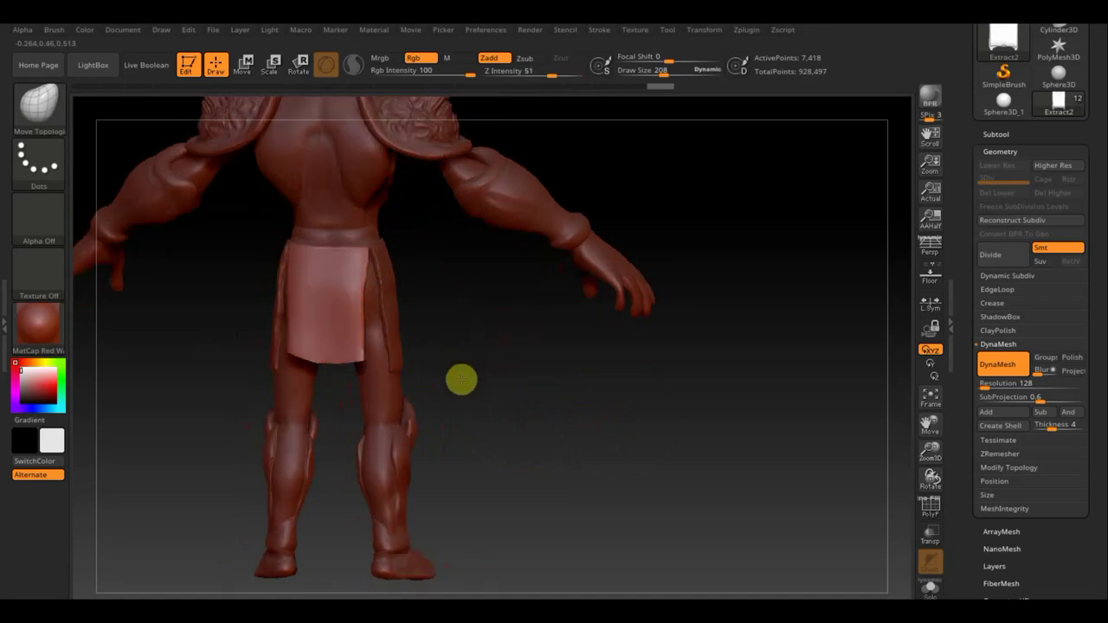
left_click_drag(459, 378, 389, 289)
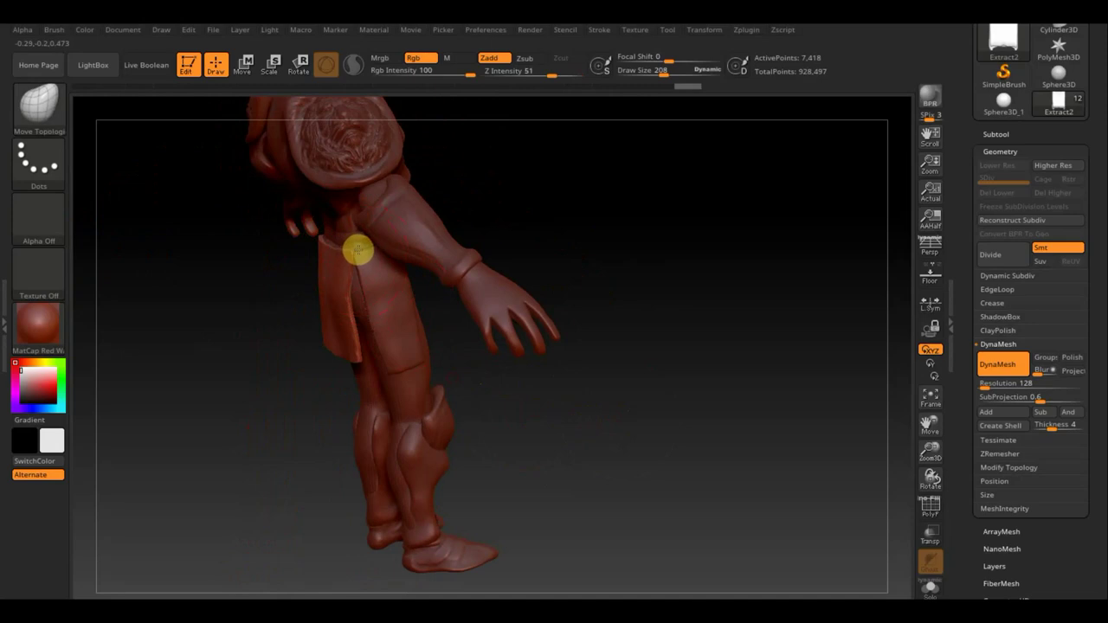
mouse_move(700, 237)
left_mouse_down()
mouse_move(739, 223)
mouse_move(720, 271)
left_mouse_up()
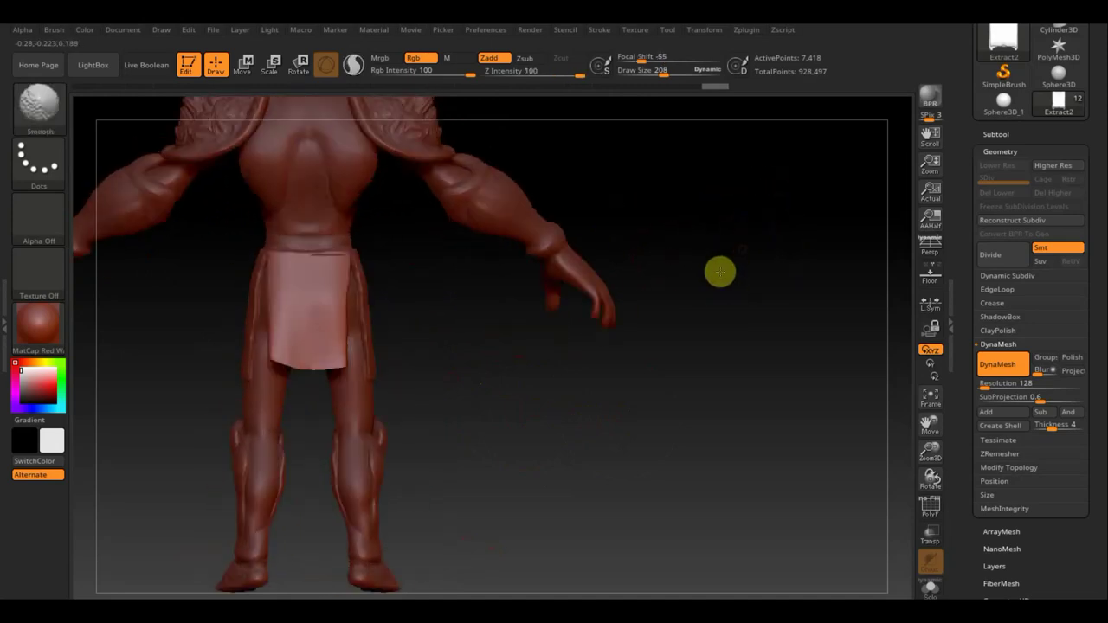
left_click(1008, 468)
Step: Mirror And Weld the loincloth panel, then inspect it from the side and below
left_click(1031, 430)
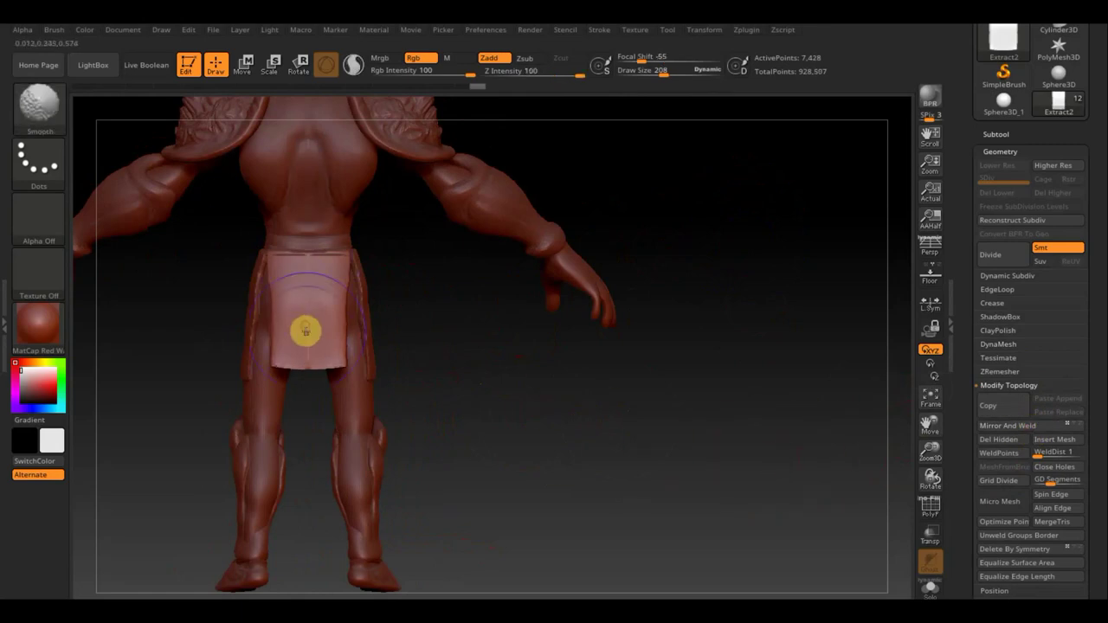
left_click_drag(519, 395, 468, 398)
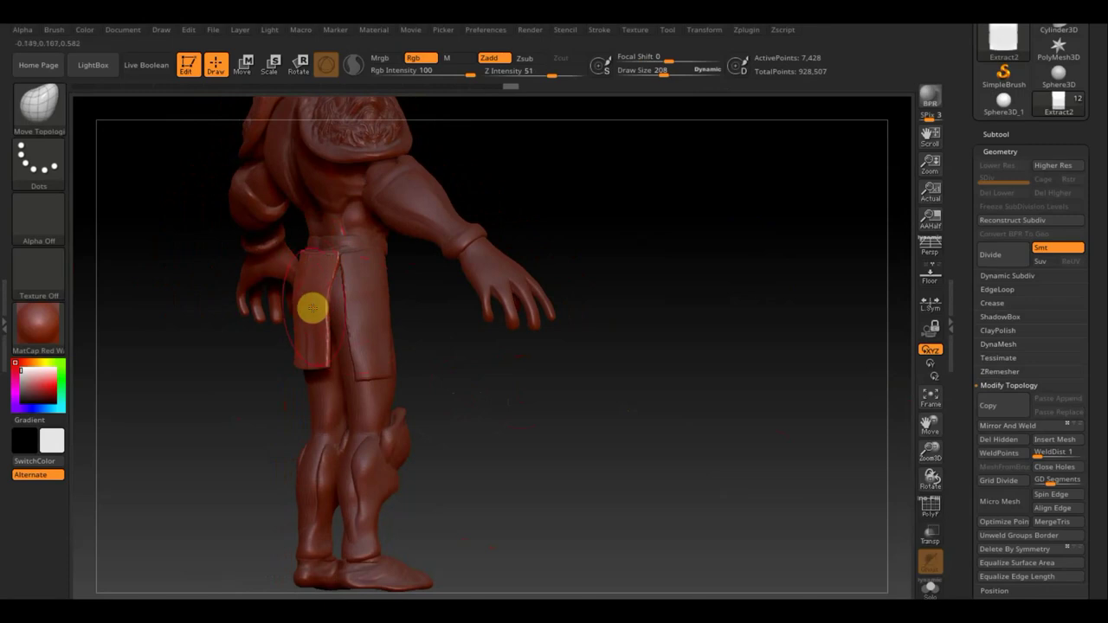
mouse_move(466, 373)
left_mouse_down()
mouse_move(448, 378)
mouse_move(526, 378)
mouse_move(534, 366)
mouse_move(591, 380)
mouse_move(734, 373)
mouse_move(724, 387)
left_mouse_up()
left_click_drag(650, 356, 648, 306)
left_click_drag(469, 333, 477, 303)
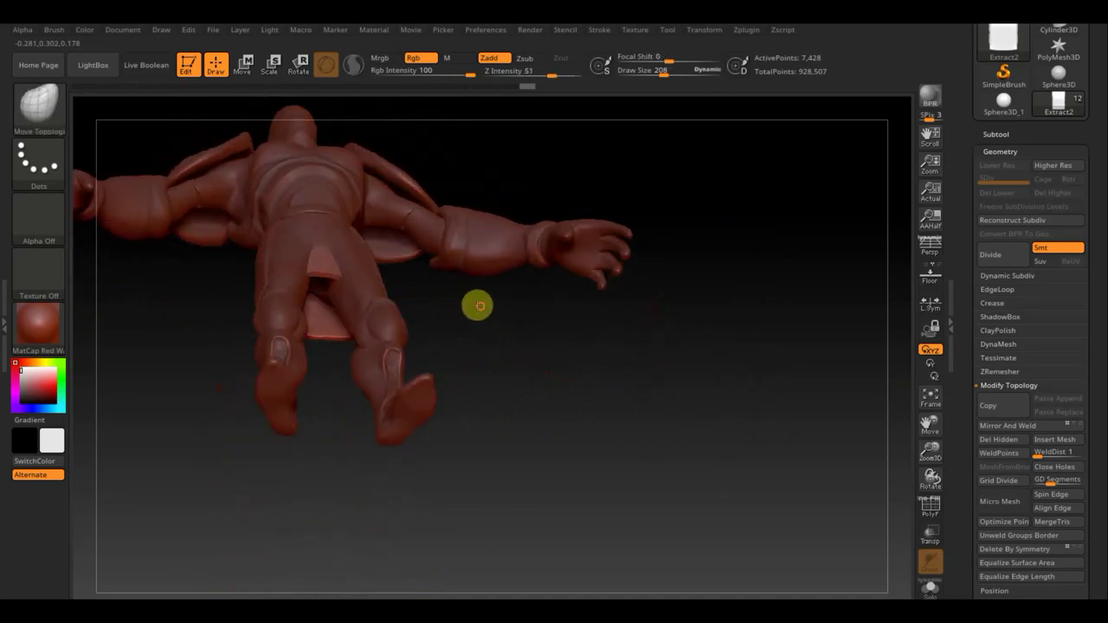
Step: Toggle half the loincloth's visibility, then mask its central section from a side angle
left_click(327, 275, "ctrl+shift")
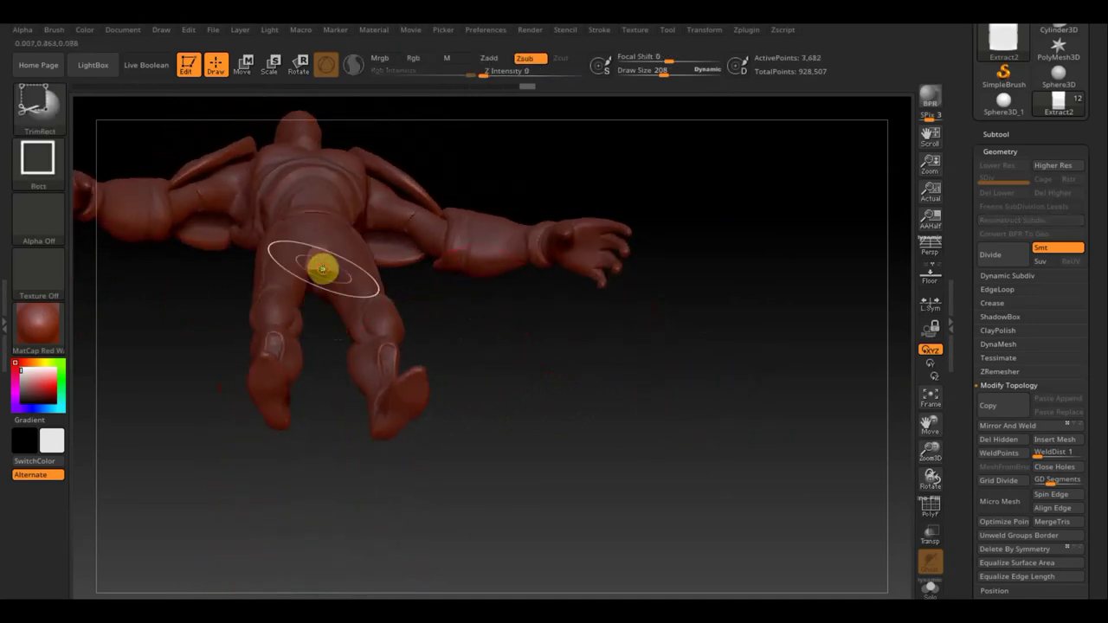
left_click(527, 390, "ctrl+shift")
mouse_move(519, 389)
left_mouse_down()
mouse_move(527, 370)
mouse_move(563, 458)
mouse_move(227, 304)
left_mouse_up()
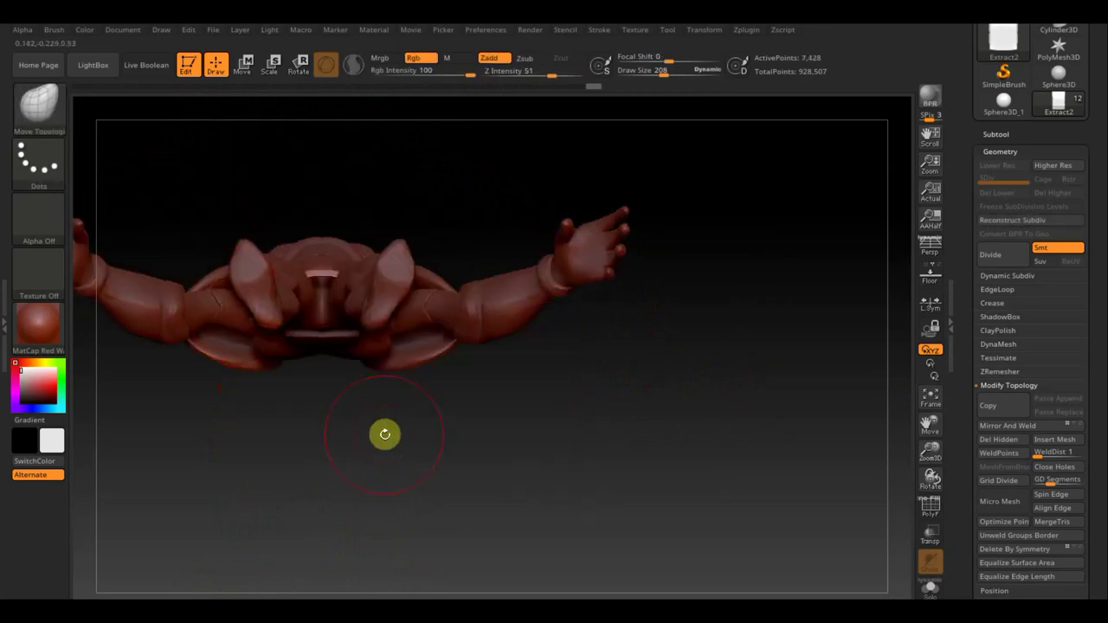
left_click_drag(541, 481, 188, 220, "ctrl")
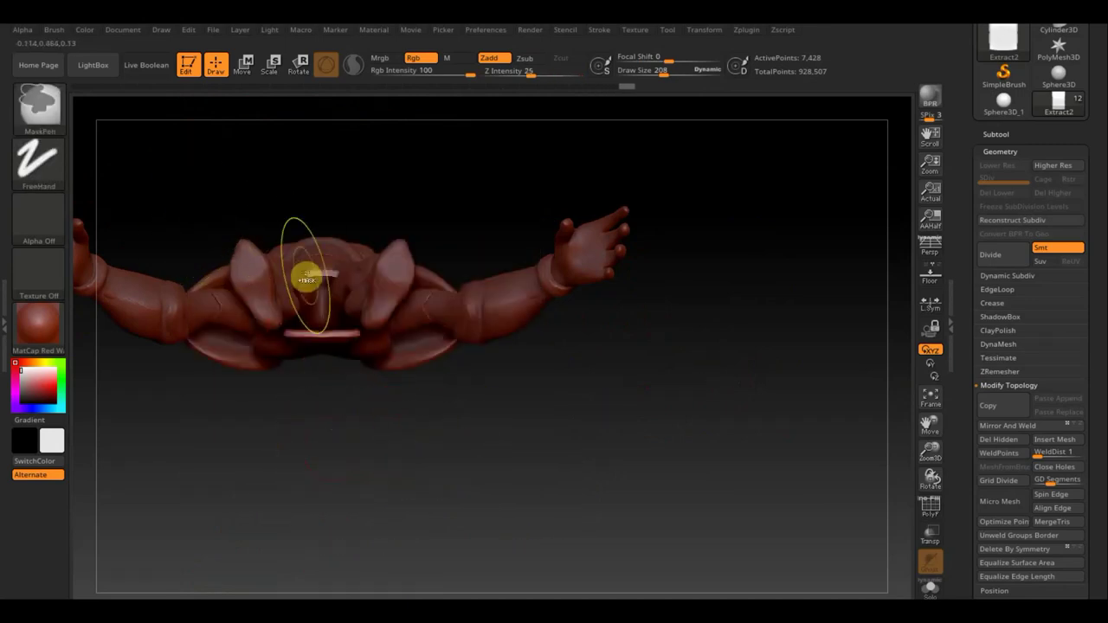
mouse_move(193, 214)
left_mouse_down("ctrl")
mouse_move(406, 298)
mouse_move(337, 356)
mouse_move(323, 333)
left_mouse_up("ctrl")
mouse_move(480, 411)
left_mouse_down()
mouse_move(515, 502)
mouse_move(574, 438)
mouse_move(581, 458)
mouse_move(679, 458)
left_mouse_up()
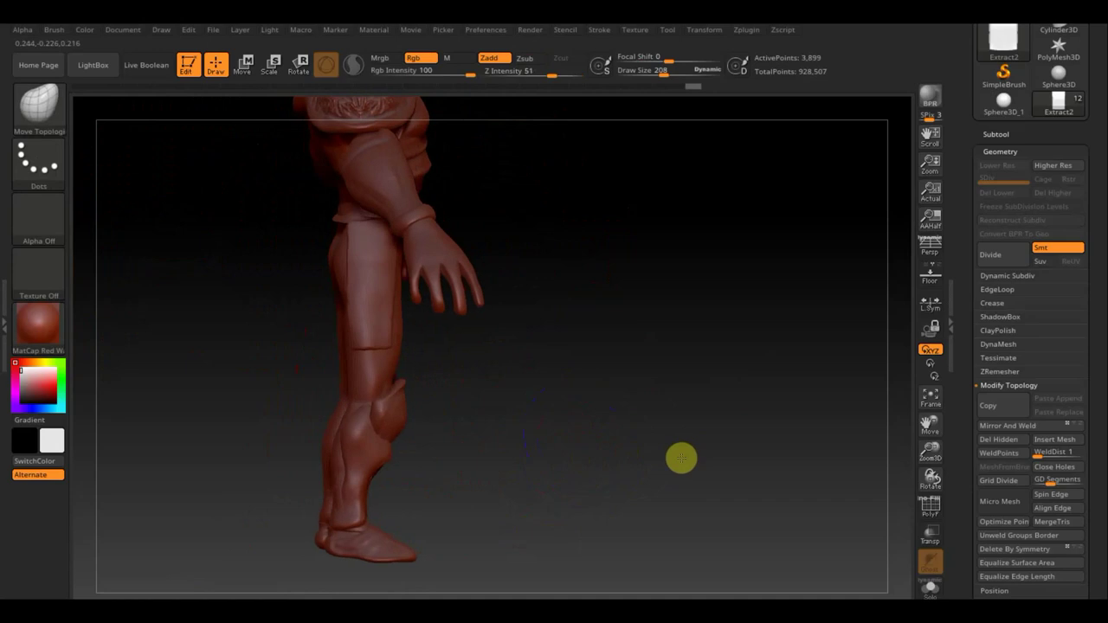
Step: Place the Transpose gizmo on the hip and zoom in on the loincloth
left_click(246, 65)
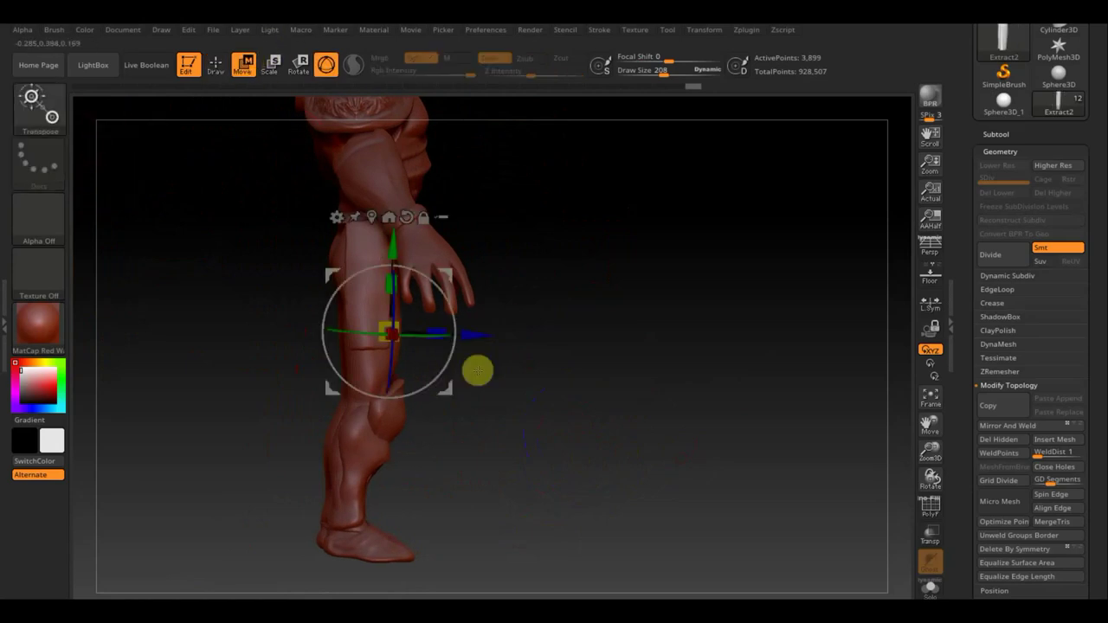
mouse_move(485, 341)
left_mouse_down()
mouse_move(635, 407)
mouse_move(549, 437)
mouse_move(668, 442)
left_mouse_up()
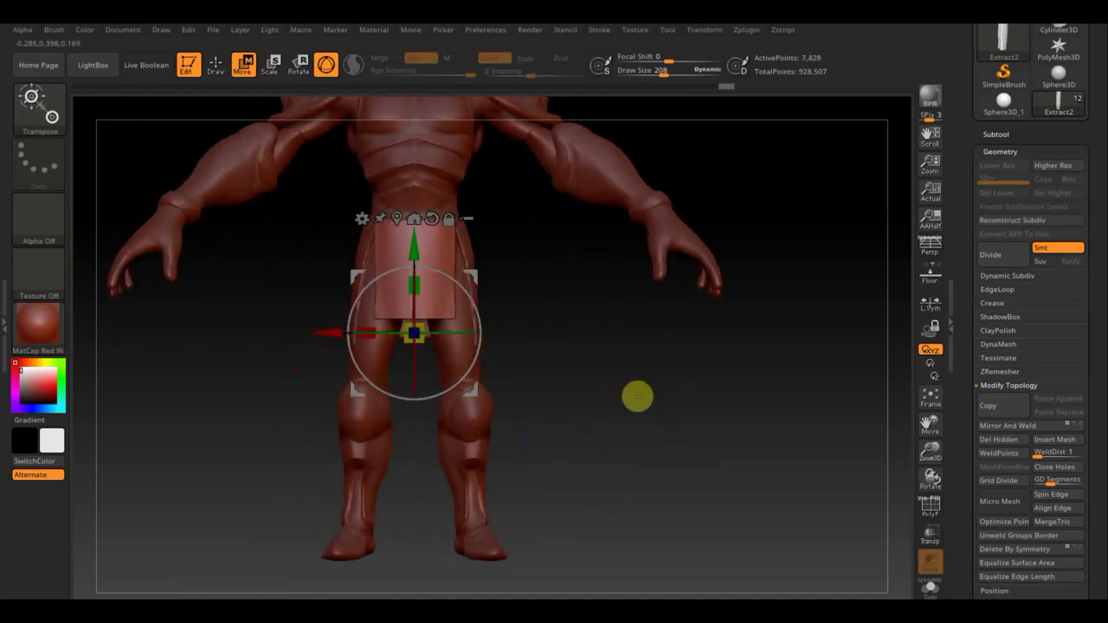
scroll(637, 396, "up", 2)
scroll(628, 407, "up", 2)
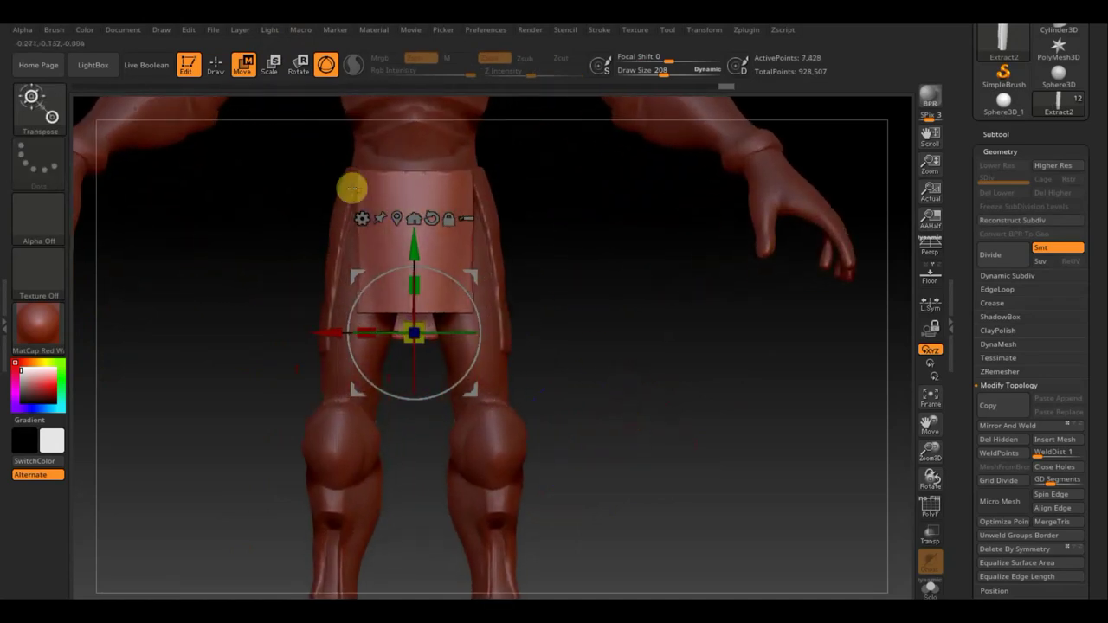
left_click(218, 66)
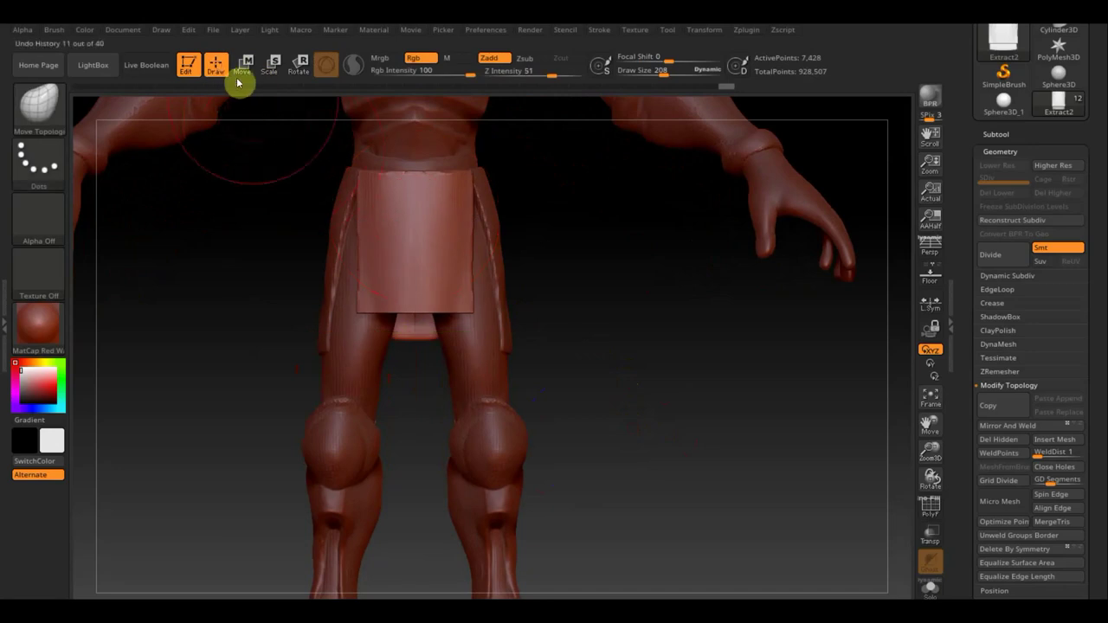
Step: Hide half the loincloth and scale the panel narrower in two passes
left_click(424, 336, "ctrl+shift")
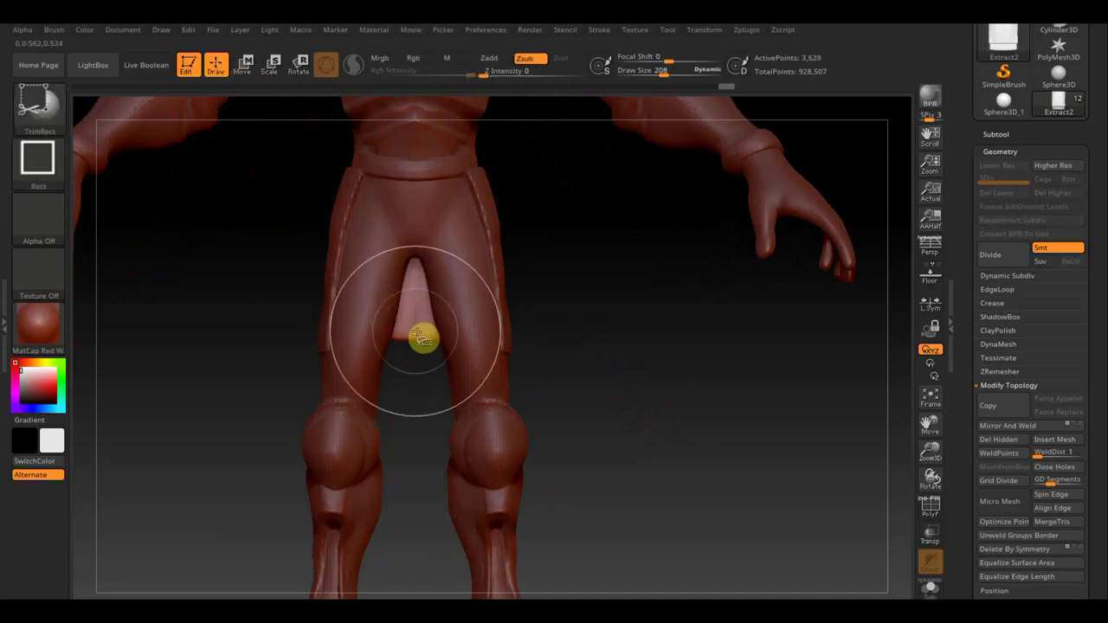
left_click(432, 320, "ctrl+shift")
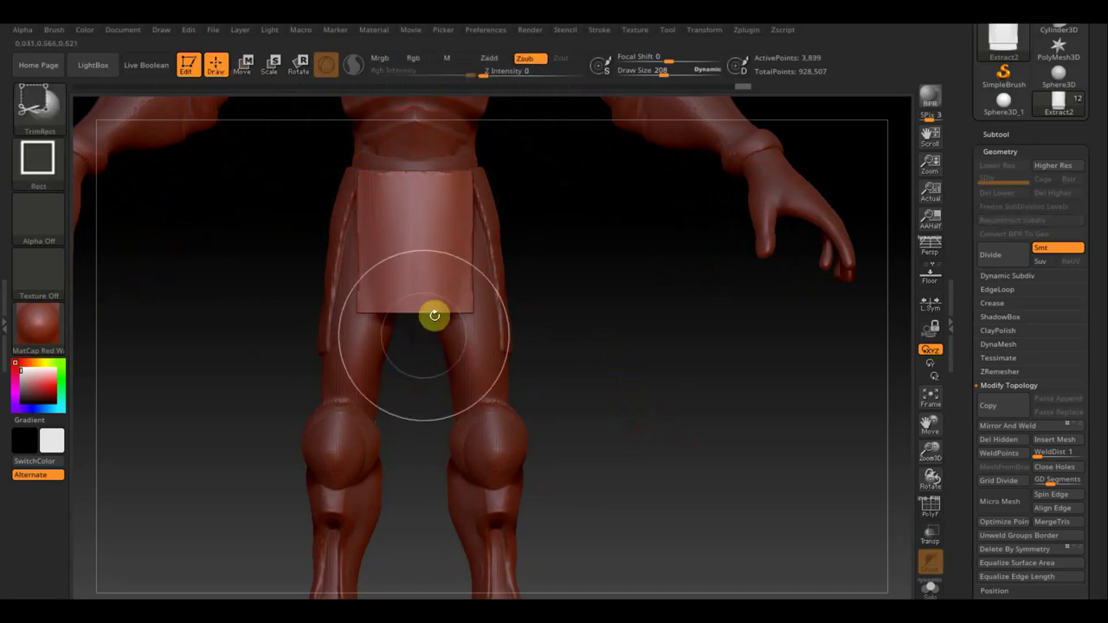
left_click(247, 68)
left_click_drag(368, 326, 380, 330)
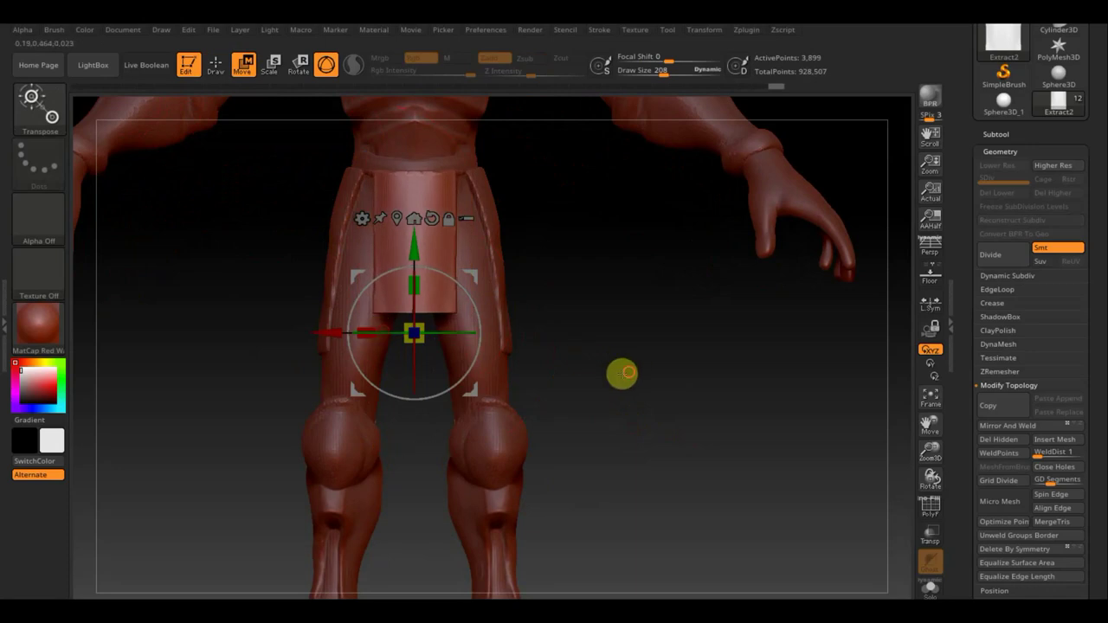
mouse_move(620, 373)
left_mouse_down()
mouse_move(562, 376)
mouse_move(680, 378)
mouse_move(455, 319)
left_mouse_up()
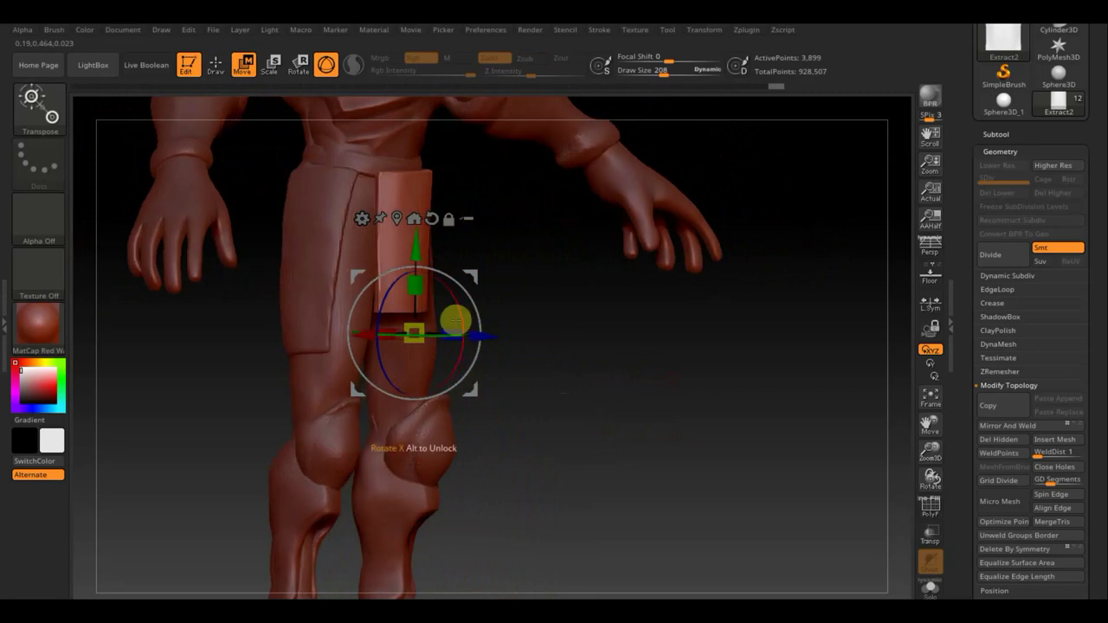
mouse_move(482, 257)
left_mouse_down()
mouse_move(508, 297)
mouse_move(582, 321)
mouse_move(520, 309)
left_mouse_up()
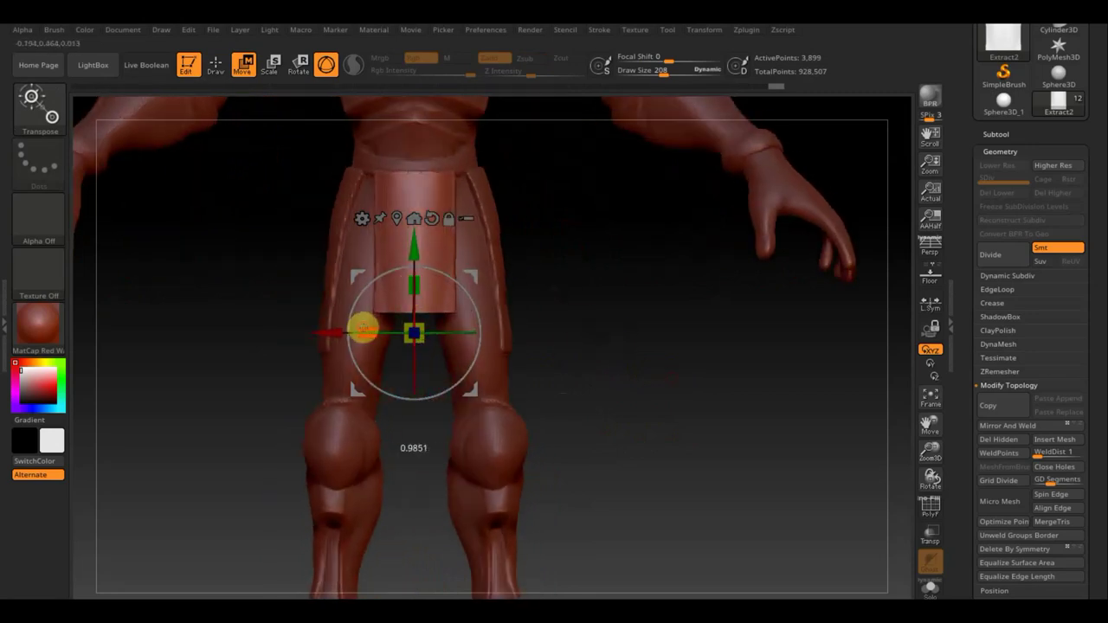
left_click_drag(363, 329, 371, 330)
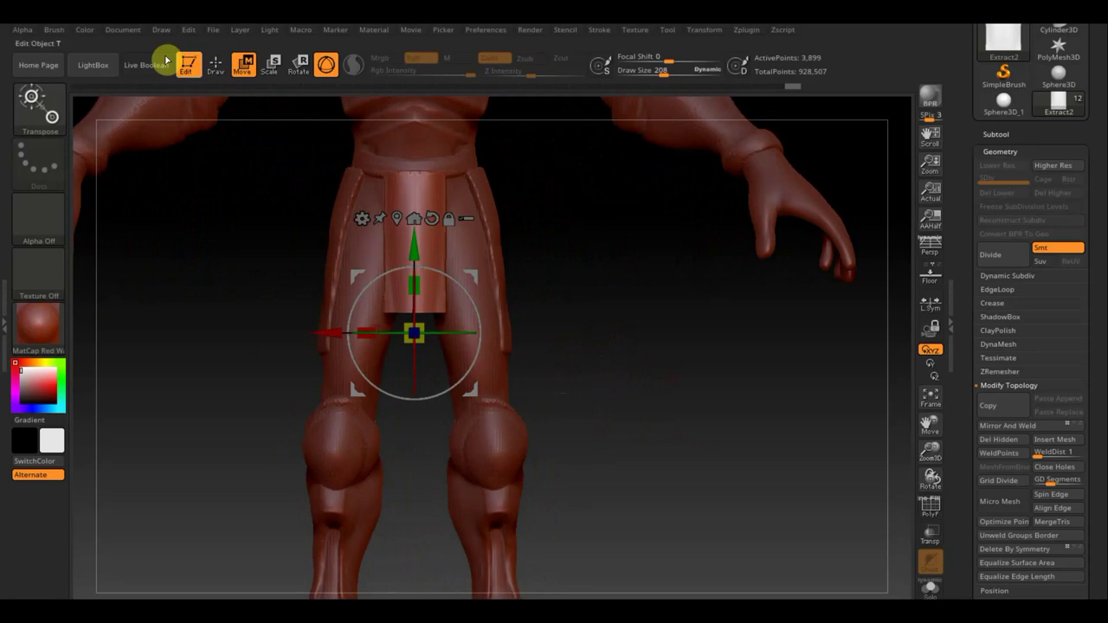
left_click(216, 65)
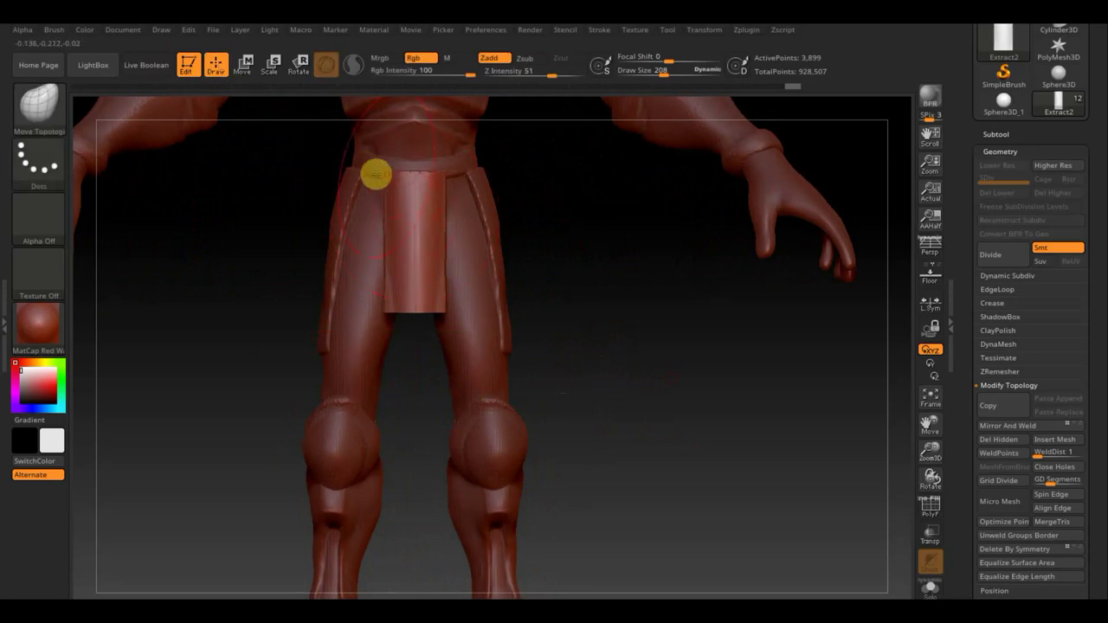
Step: Pull the loincloth's top-left corner outward, then orbit to check the flare
left_click_drag(357, 175, 347, 172)
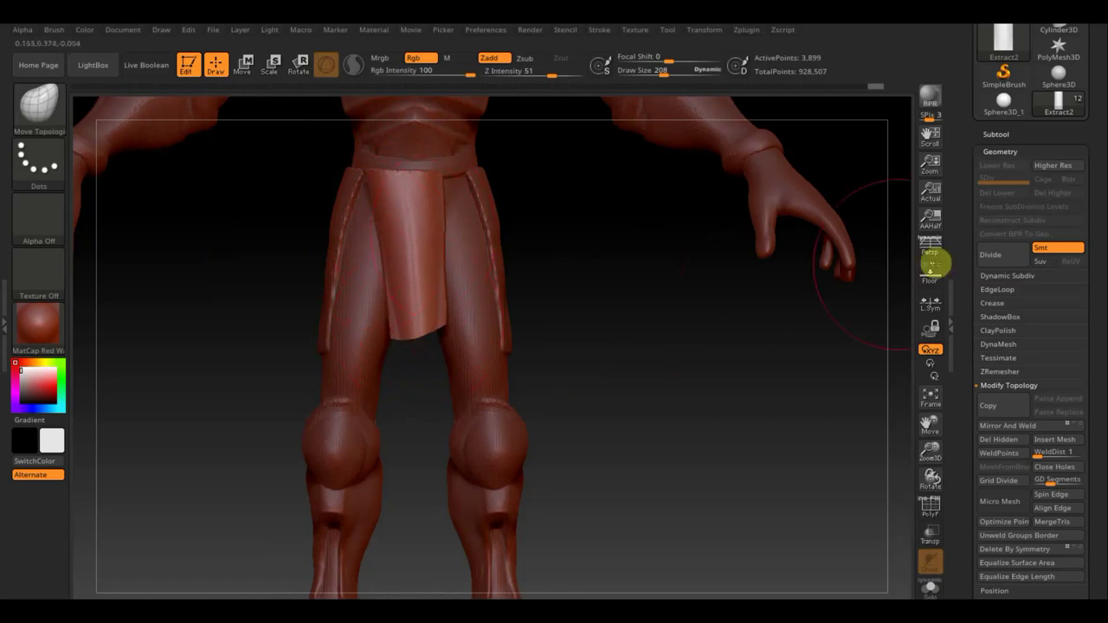
mouse_move(839, 292)
left_mouse_down()
mouse_move(695, 390)
mouse_move(649, 385)
left_mouse_up()
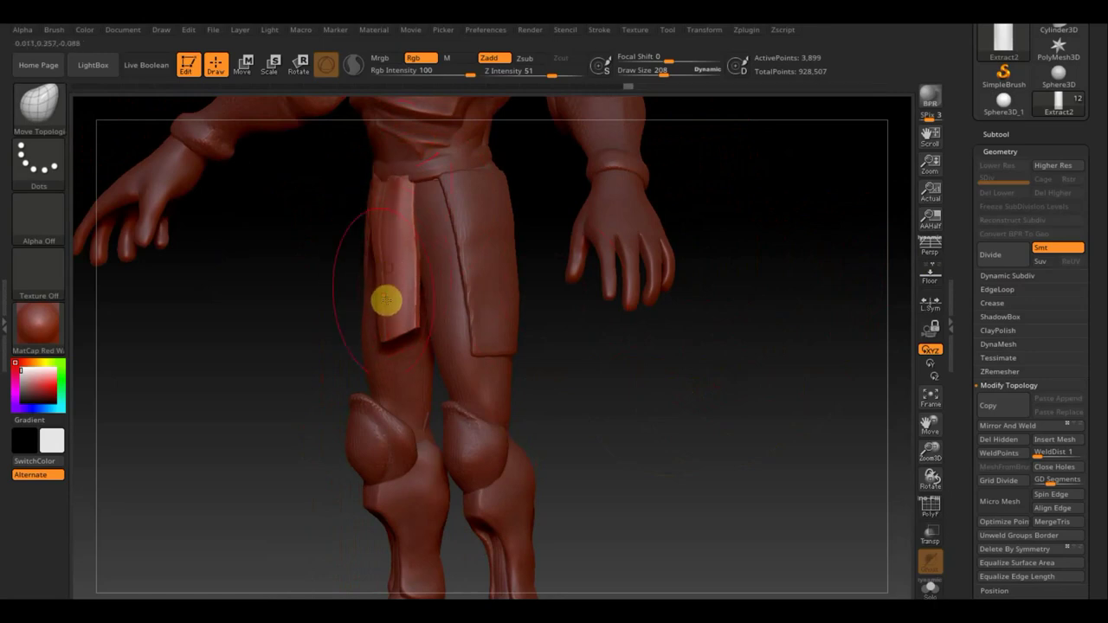
left_click_drag(619, 429, 679, 421, "shift")
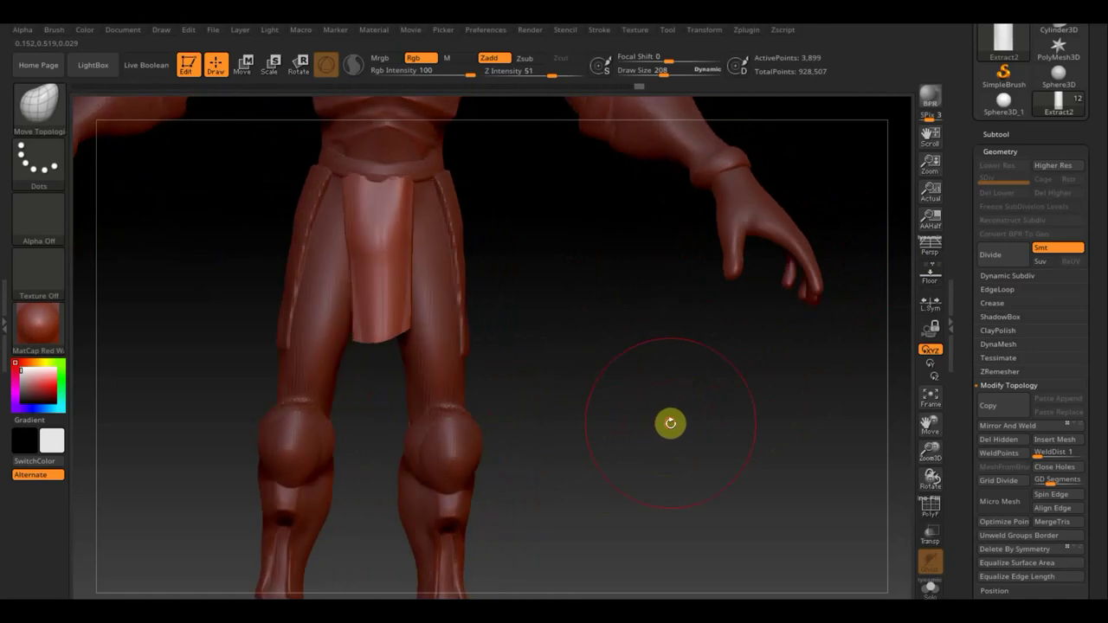
Step: Unhide the whole loincloth, Mirror And Weld it, inspect, and show the subtool list
left_click(1009, 425)
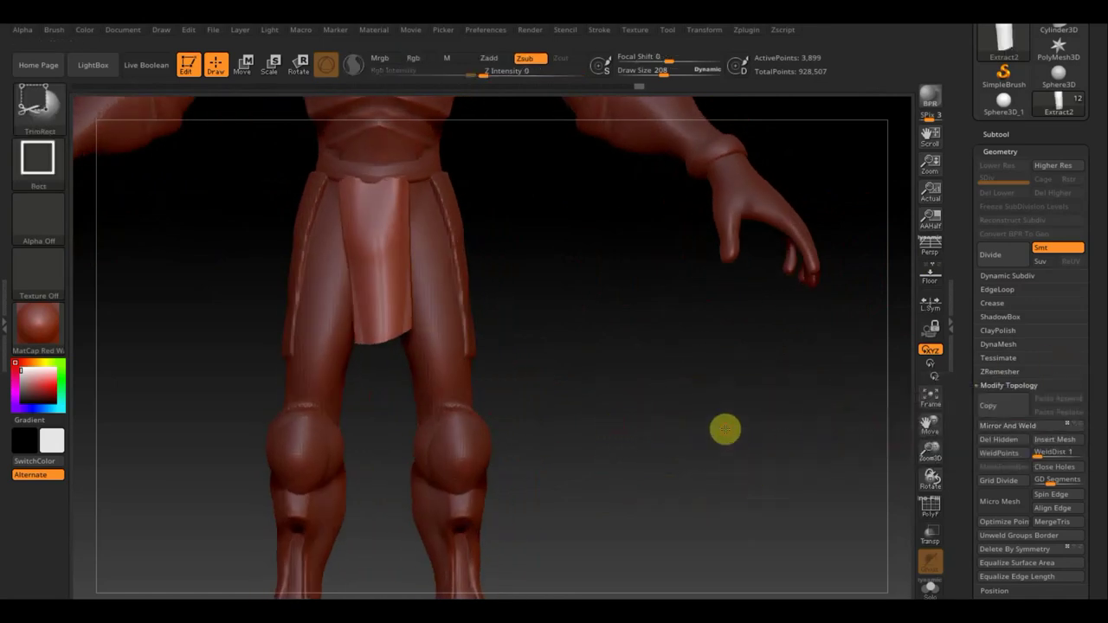
left_click(727, 428, "ctrl+shift")
left_click(1031, 432)
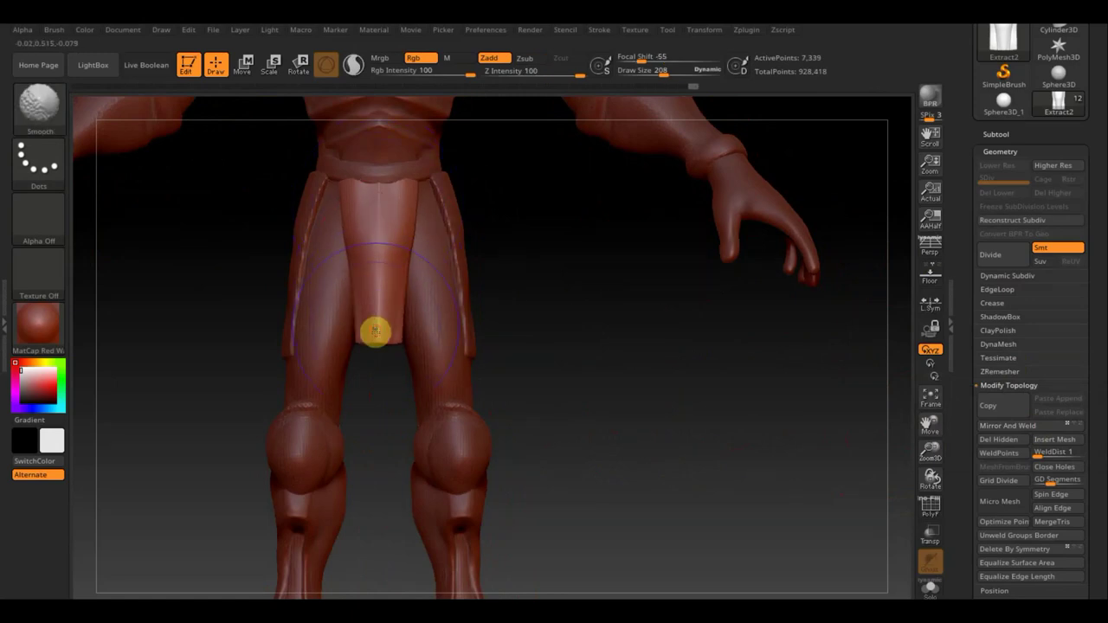
mouse_move(509, 306)
left_mouse_down()
mouse_move(517, 322)
mouse_move(384, 245)
left_mouse_up()
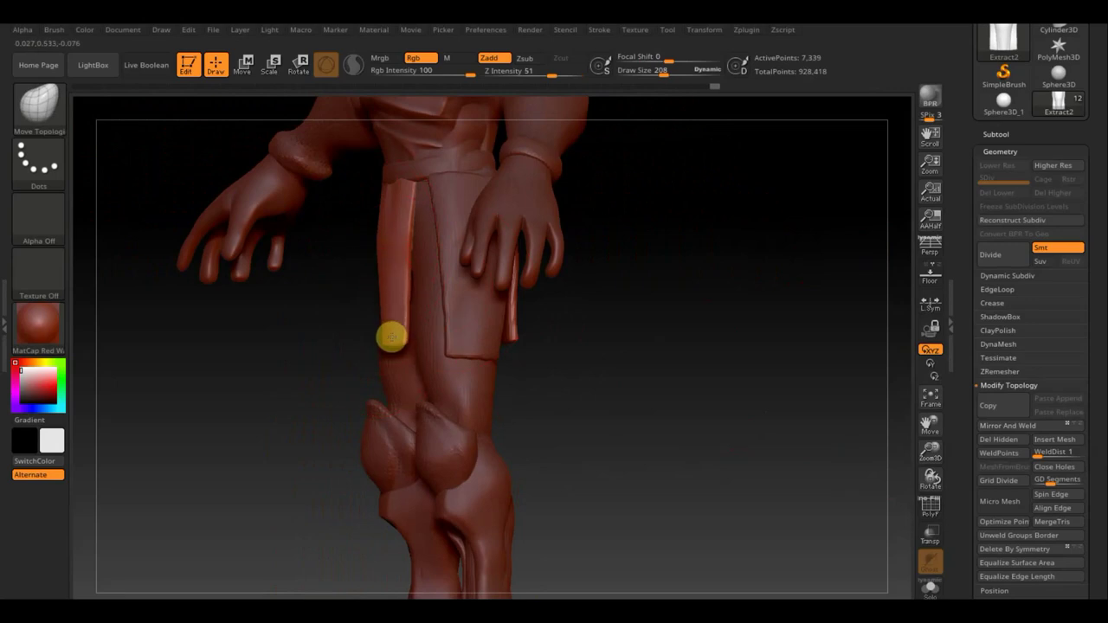
left_click_drag(704, 373, 507, 302)
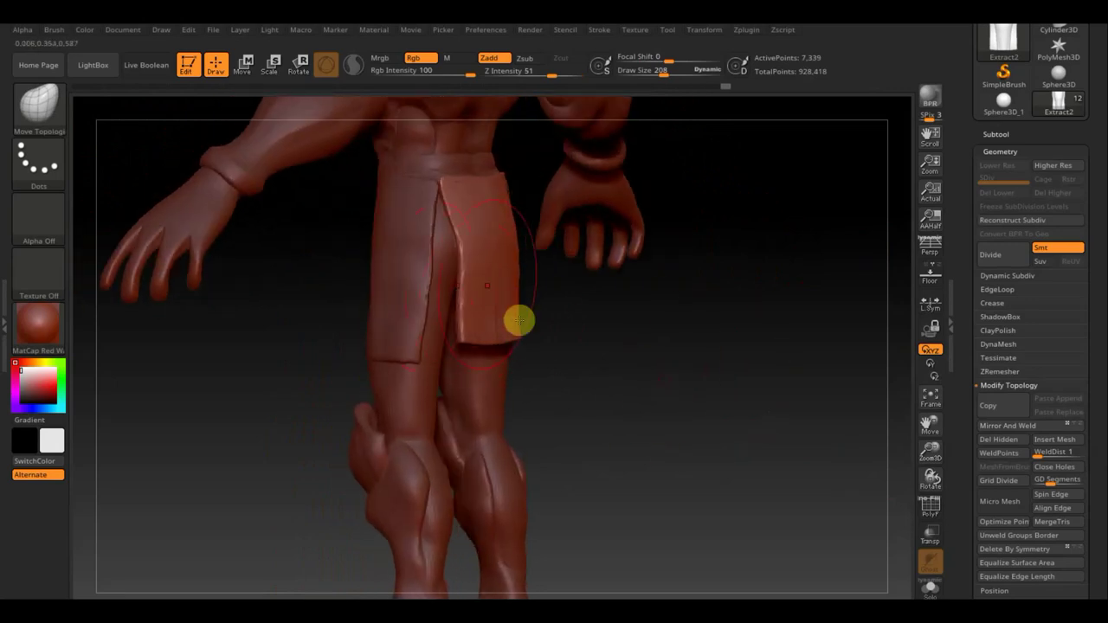
mouse_move(689, 395)
left_mouse_down()
mouse_move(785, 398)
mouse_move(683, 366)
left_mouse_up()
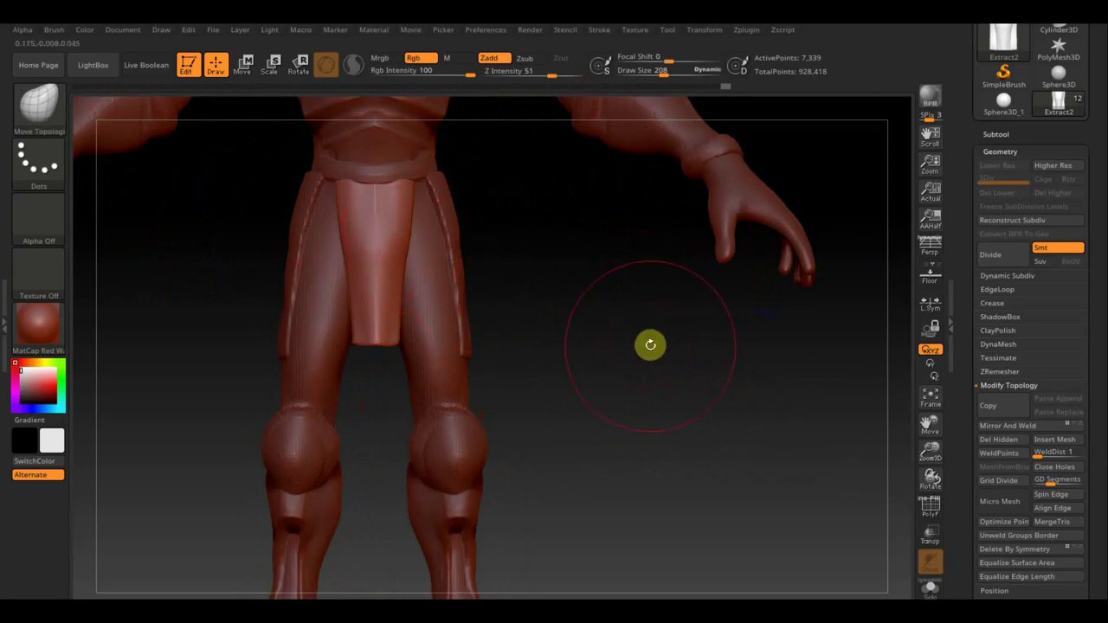
key("n")
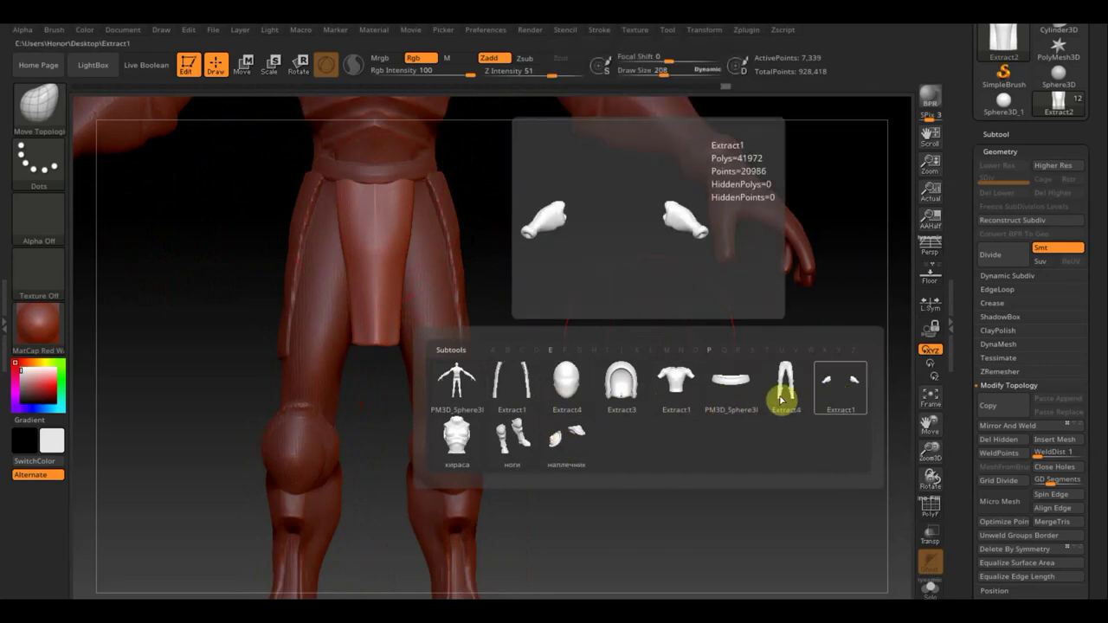
Step: On the Extract1 strips, pull the strip edges to fit the outer thigh, then Mirror And Weld
left_click(504, 386)
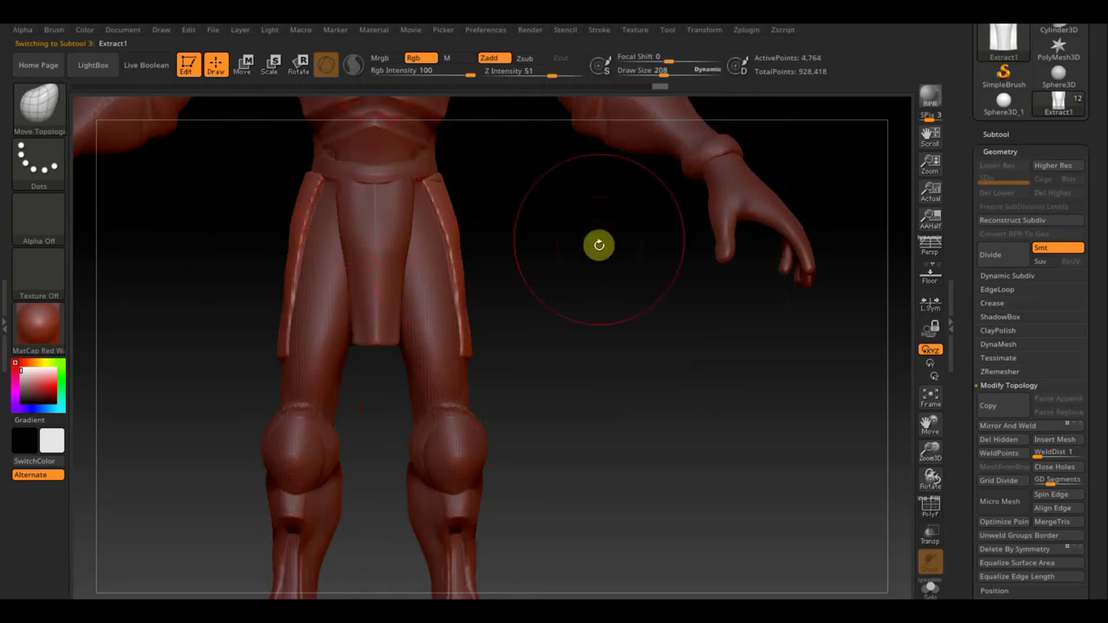
left_click_drag(598, 245, 626, 254)
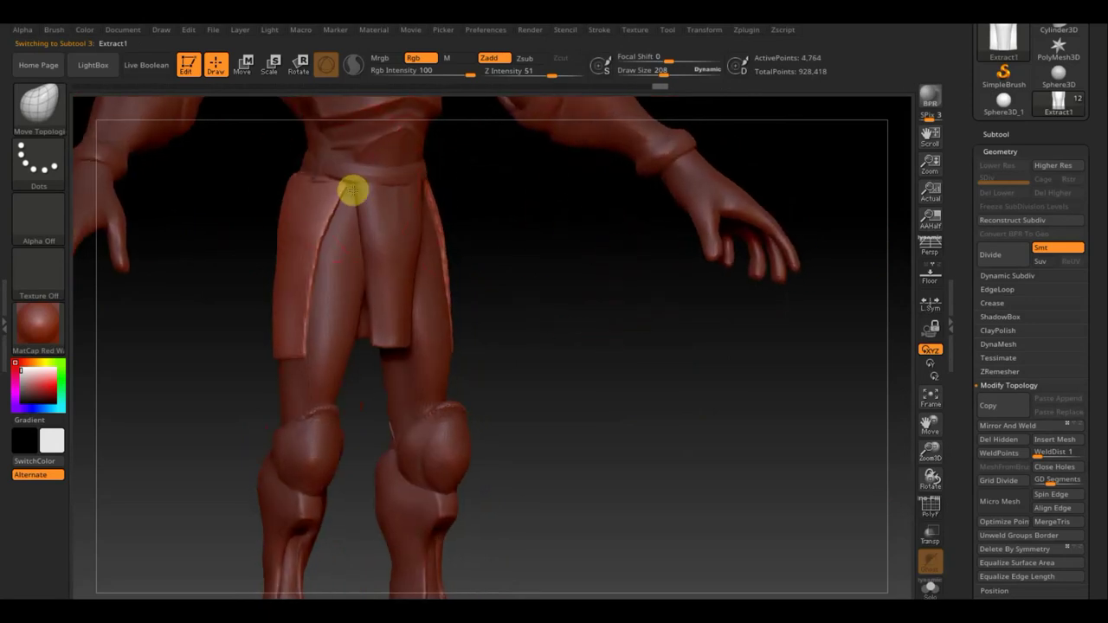
mouse_move(352, 191)
left_mouse_down()
mouse_move(370, 192)
mouse_move(316, 247)
mouse_move(341, 260)
mouse_move(309, 302)
mouse_move(313, 317)
left_mouse_up()
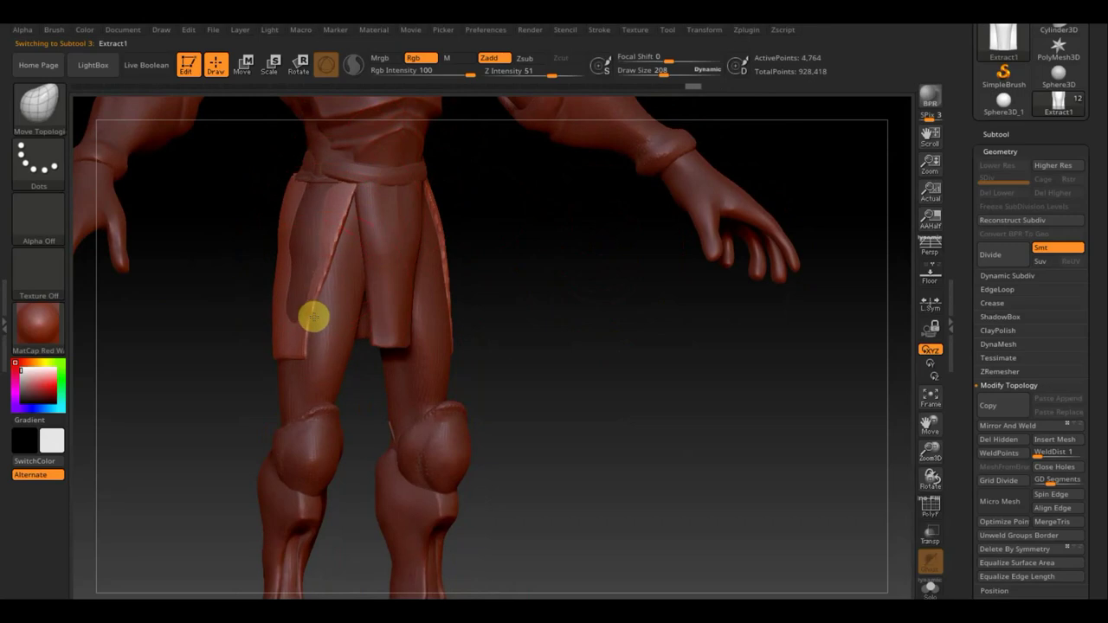
mouse_move(564, 388)
left_mouse_down()
mouse_move(306, 305)
mouse_move(302, 348)
left_mouse_up()
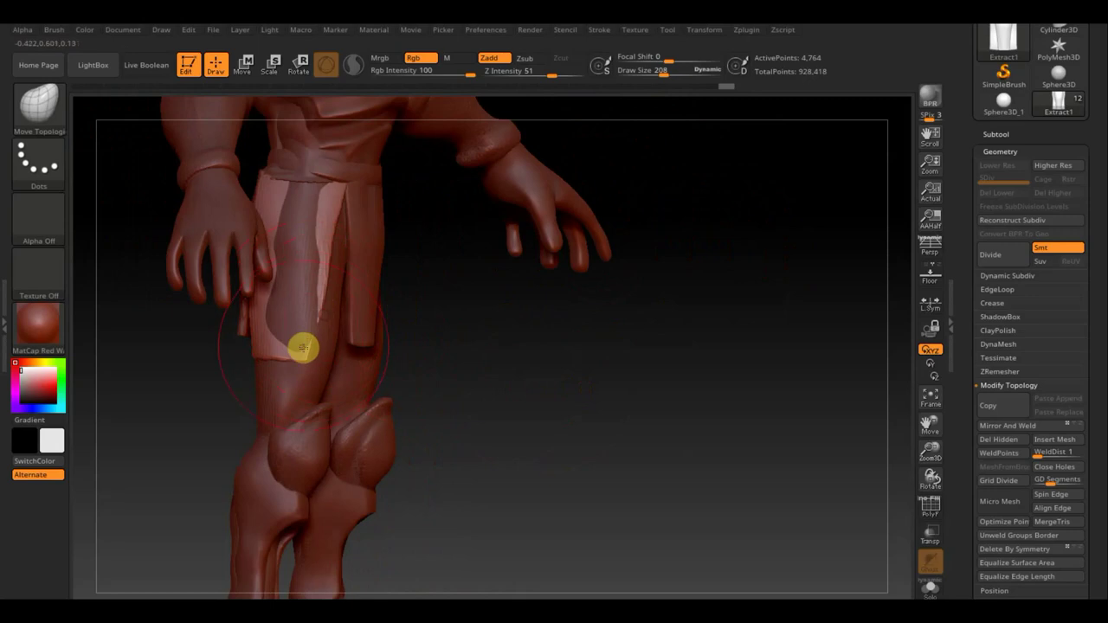
left_click_drag(326, 257, 338, 259)
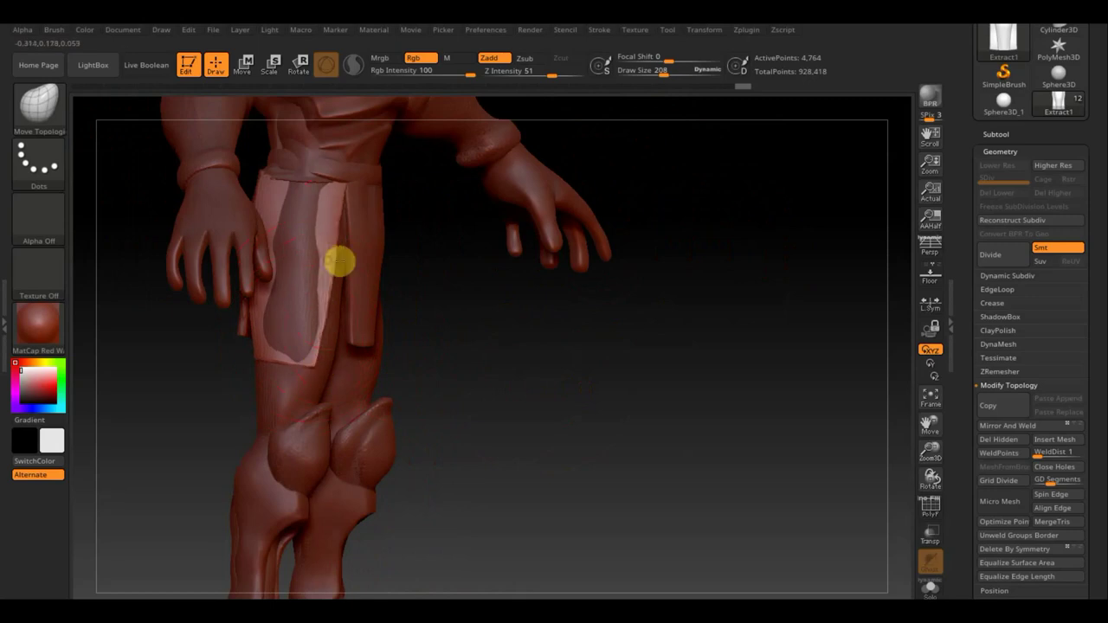
left_click_drag(522, 329, 465, 333)
left_click_drag(563, 339, 554, 346)
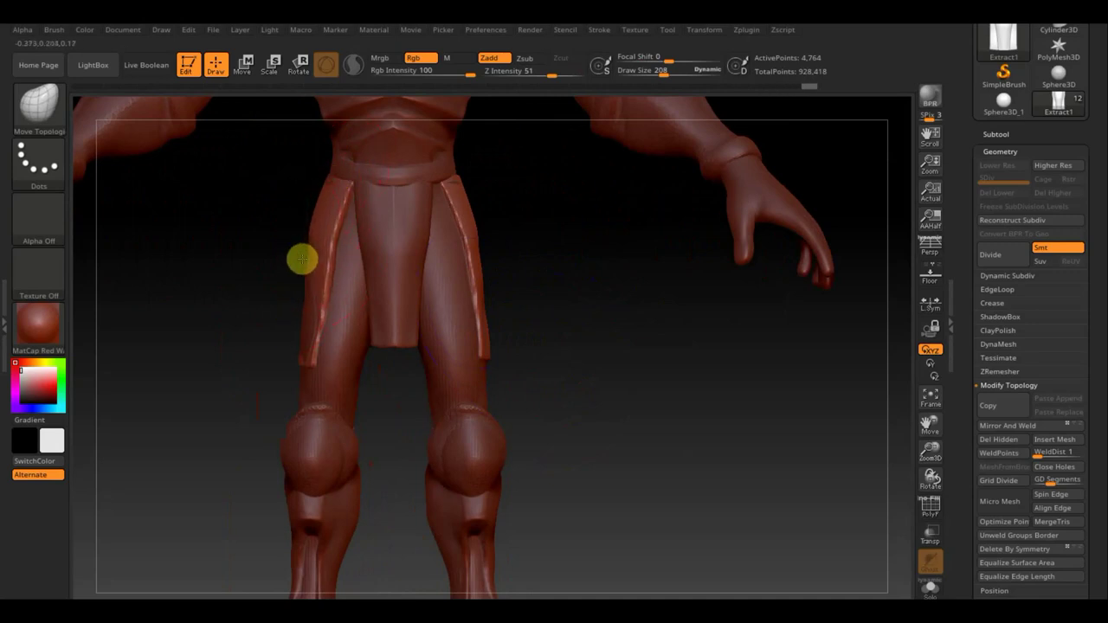
left_click(295, 336)
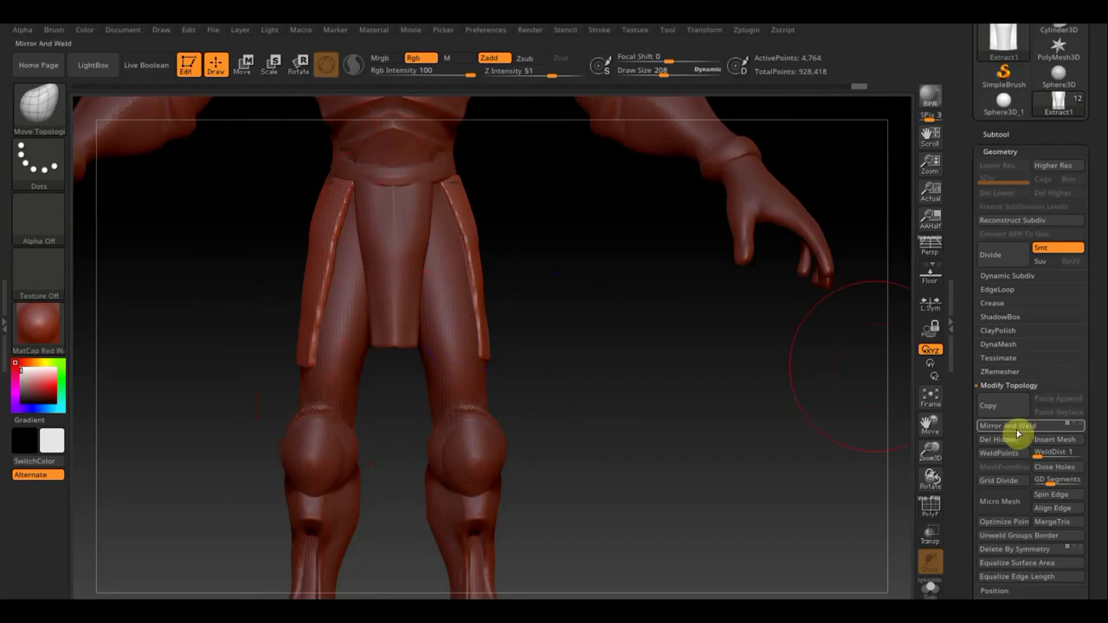
Step: Shrink the brush to about 100 and stroke along the back plate's right edge
mouse_move(678, 467)
left_mouse_down()
mouse_move(545, 474)
mouse_move(594, 425)
mouse_move(588, 450)
left_mouse_up()
left_click_drag(524, 415, 742, 490, "alt")
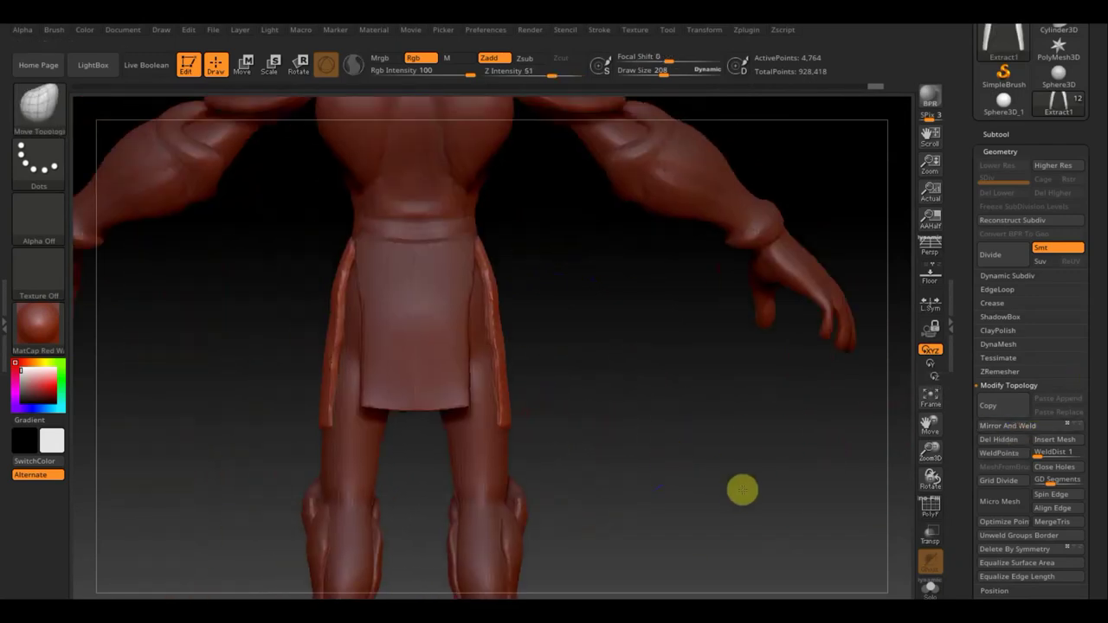
left_click_drag(663, 75, 649, 73)
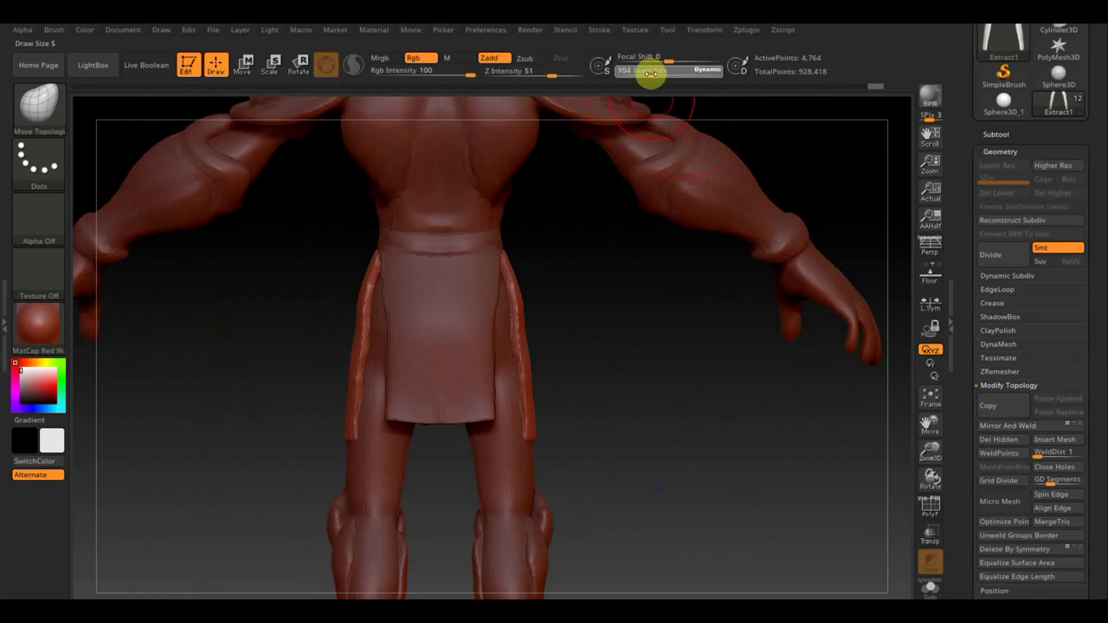
mouse_move(563, 309)
left_mouse_down()
mouse_move(546, 314)
mouse_move(498, 287)
left_mouse_up()
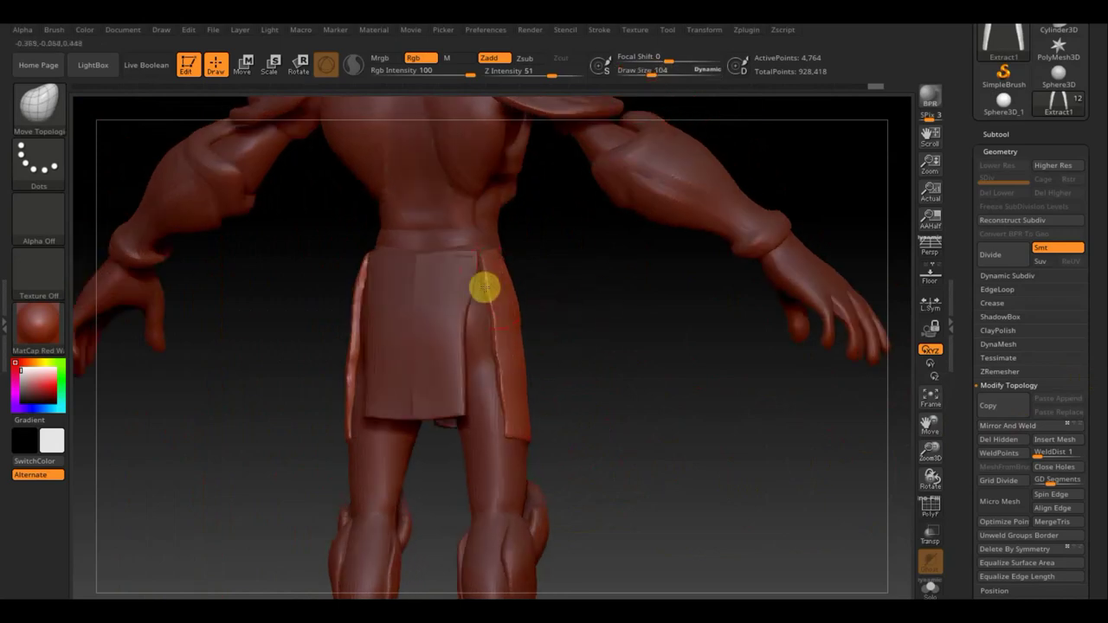
mouse_move(589, 321)
left_mouse_down()
mouse_move(522, 286)
mouse_move(492, 254)
left_mouse_up()
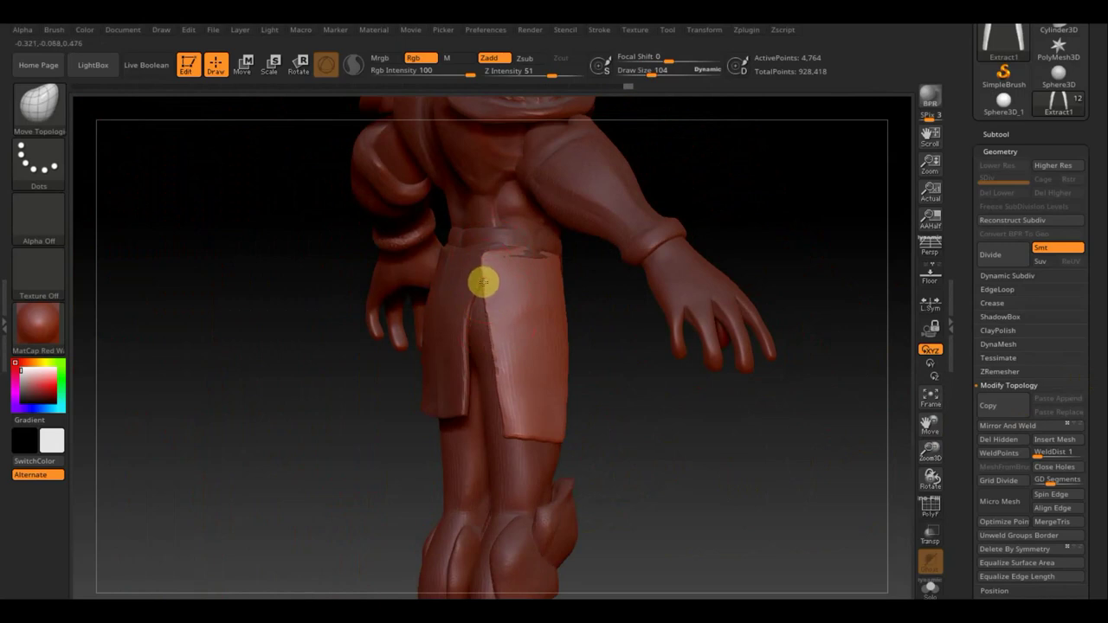
mouse_move(635, 346)
left_mouse_down()
mouse_move(683, 346)
mouse_move(605, 320)
left_mouse_up()
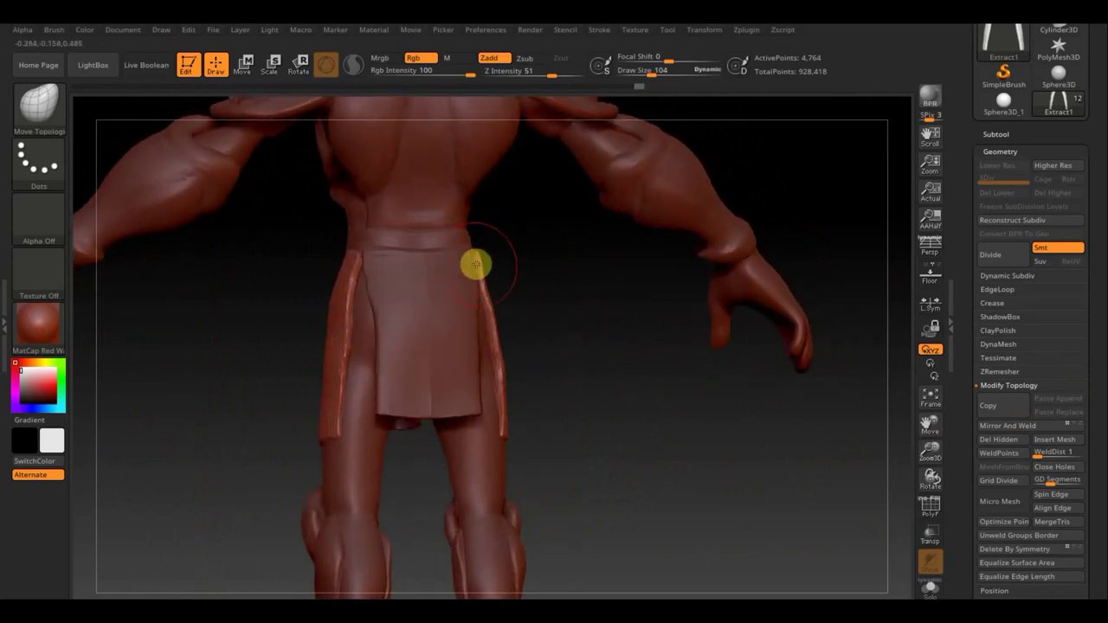
left_click_drag(470, 226, 482, 277)
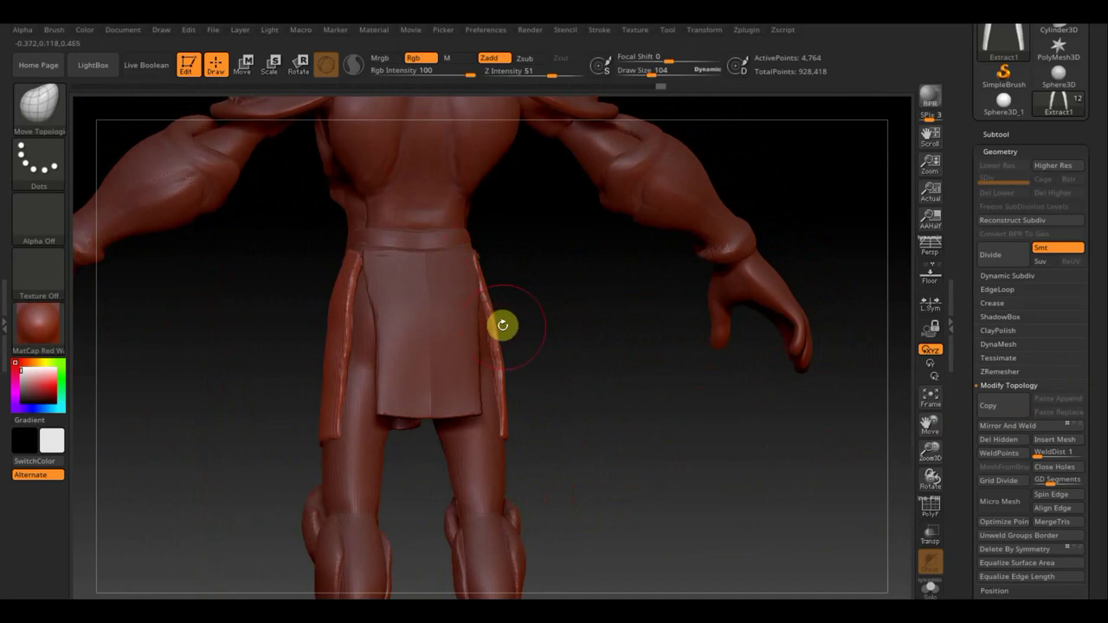
Step: Mirror And Weld the strip and rotate to check both sides
left_click(1011, 425)
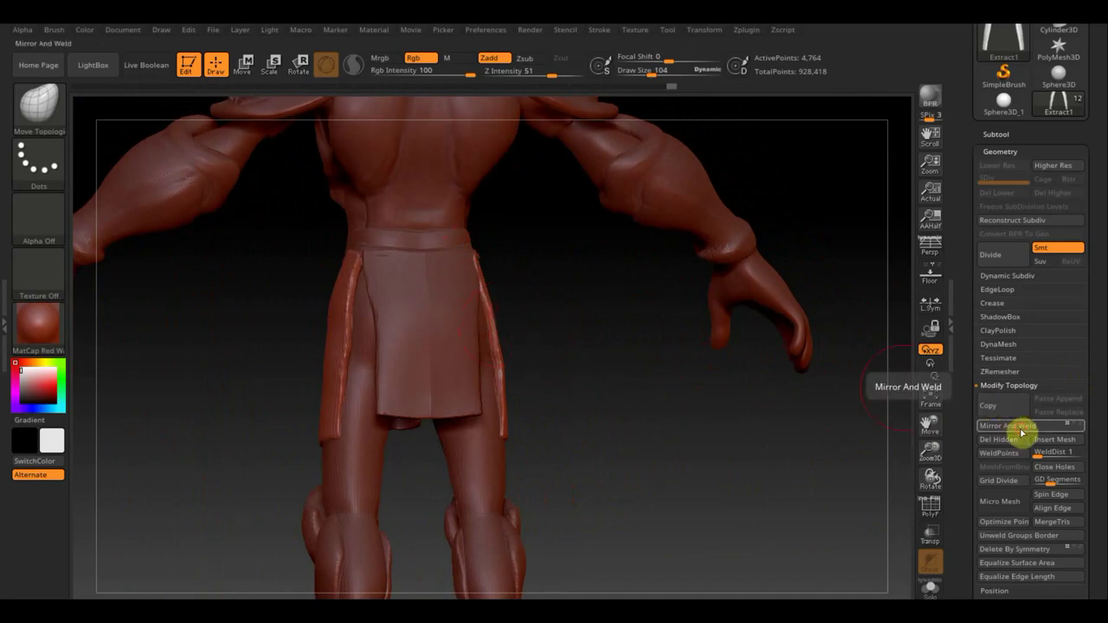
left_click_drag(749, 416, 598, 421)
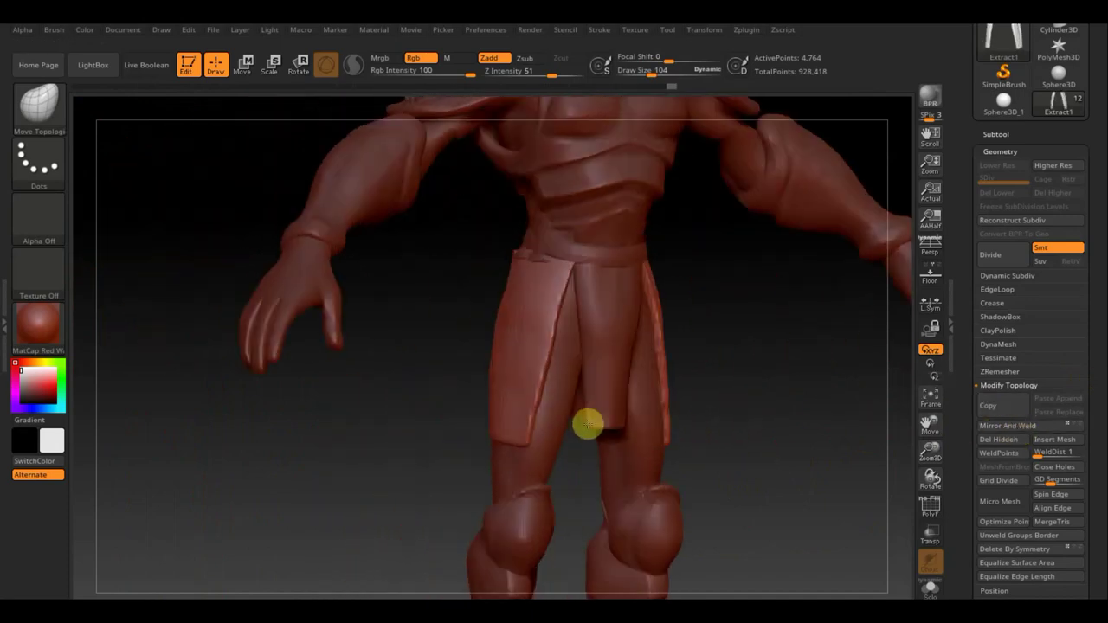
mouse_move(784, 366)
left_mouse_down()
mouse_move(765, 375)
mouse_move(732, 321)
mouse_move(761, 265)
mouse_move(727, 279)
mouse_move(747, 383)
mouse_move(677, 391)
mouse_move(690, 370)
left_mouse_up()
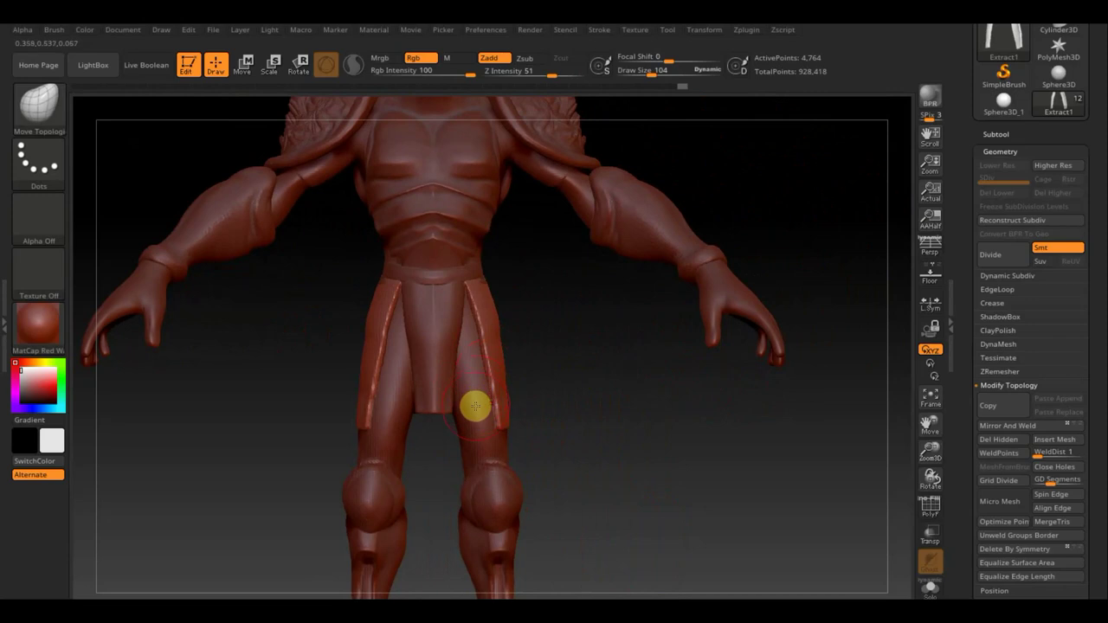
mouse_move(563, 321)
left_mouse_down()
mouse_move(651, 321)
mouse_move(601, 321)
left_mouse_up()
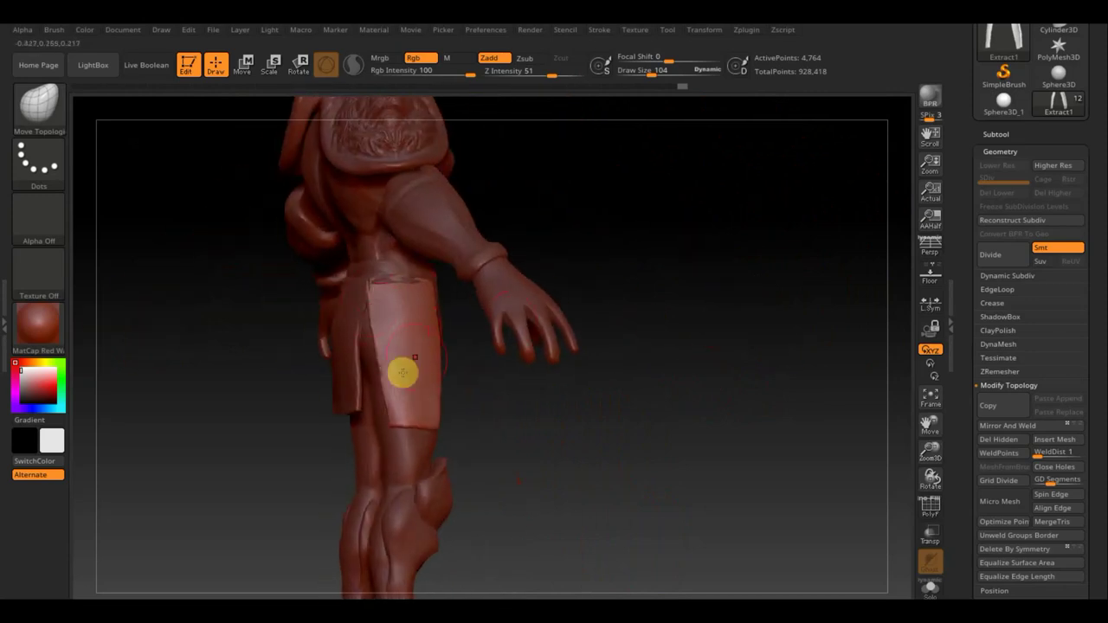
left_click_drag(679, 430, 583, 440)
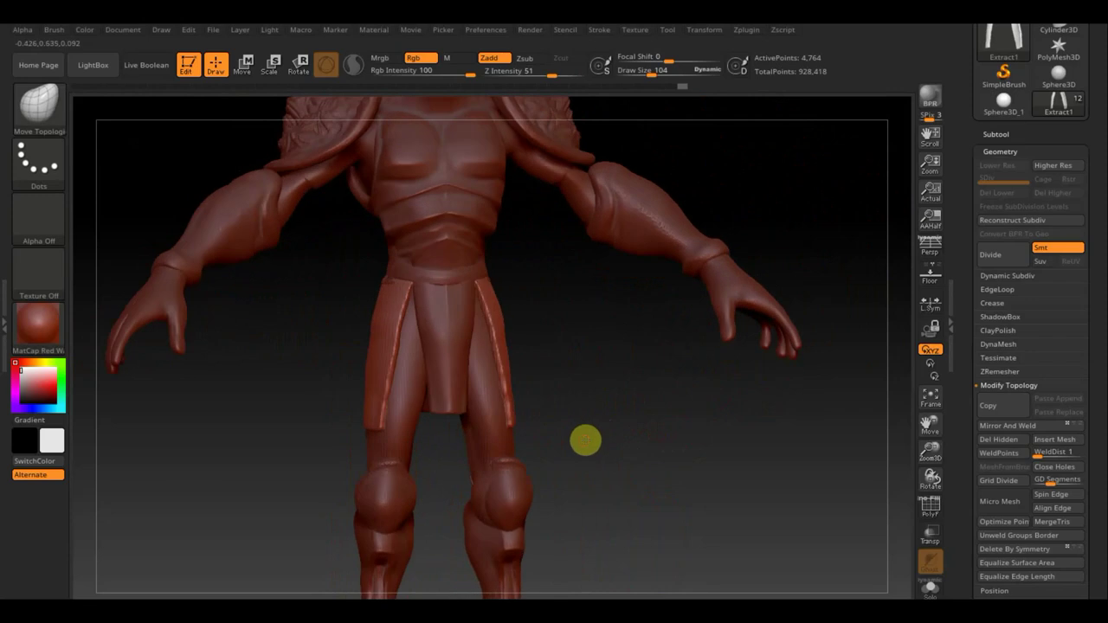
left_click_drag(717, 425, 683, 452)
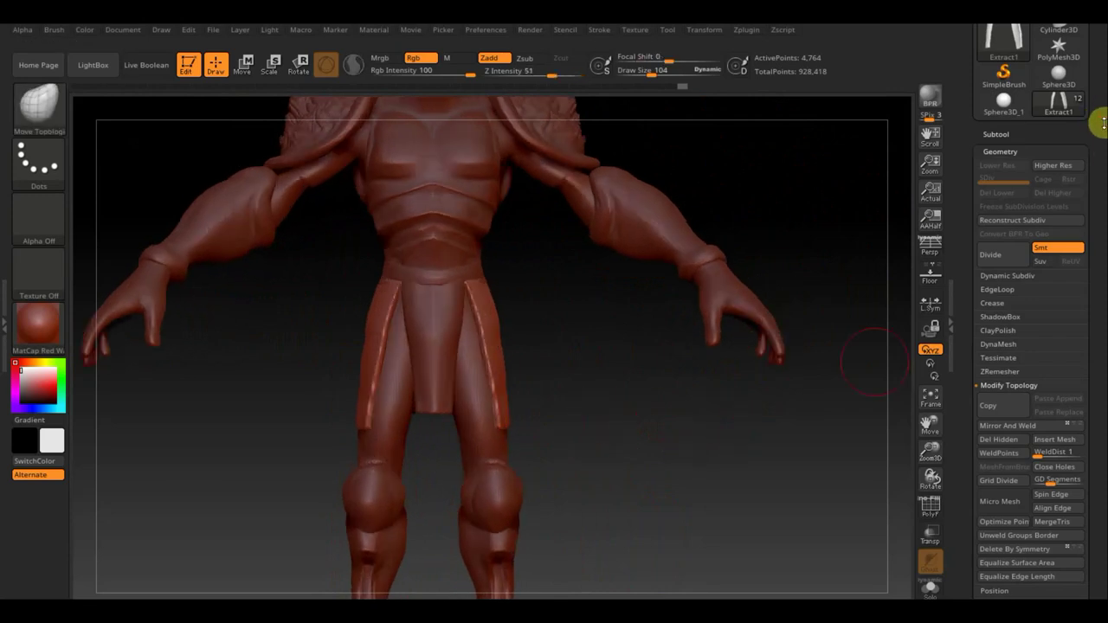
scroll(1104, 124, "up", 3)
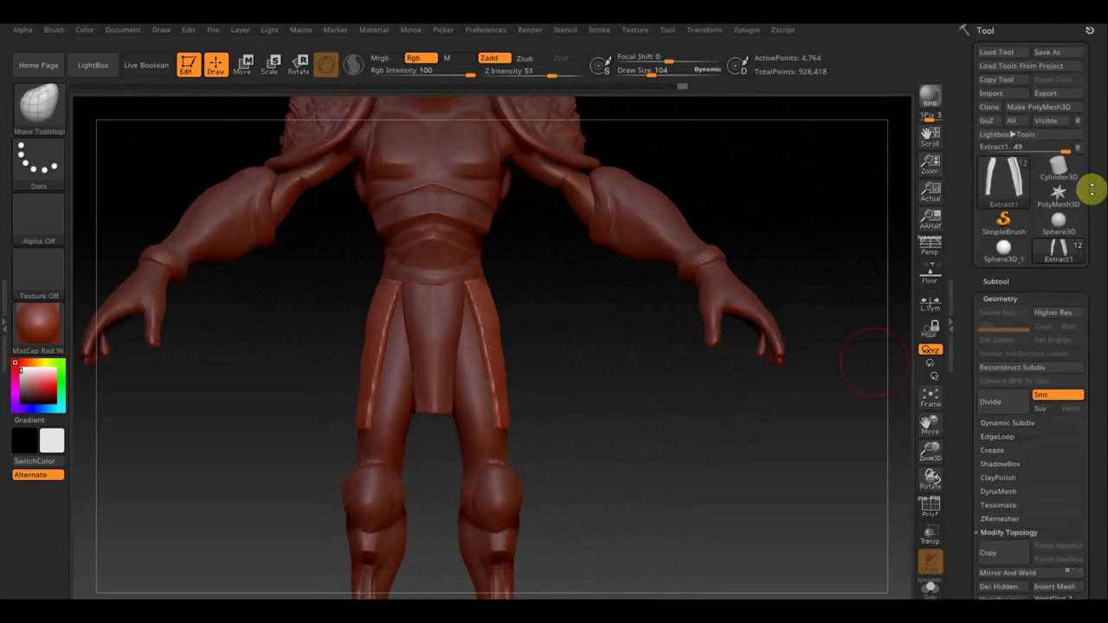
Step: Load a new Cube3D tool and narrow it horizontally into a tall slab
left_click(1011, 203)
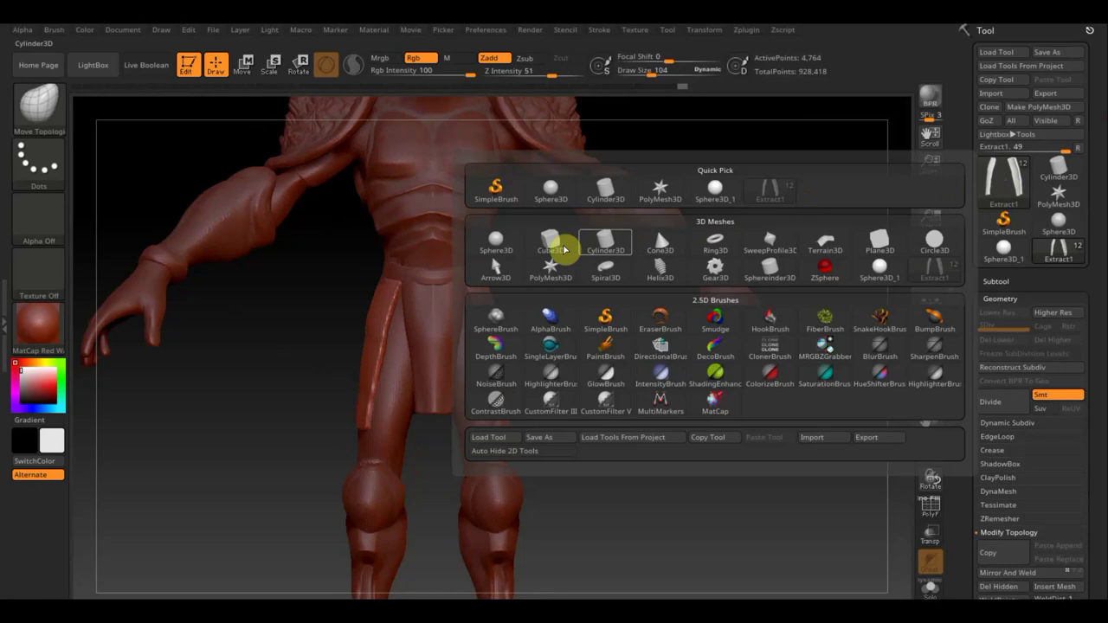
mouse_move(550, 243)
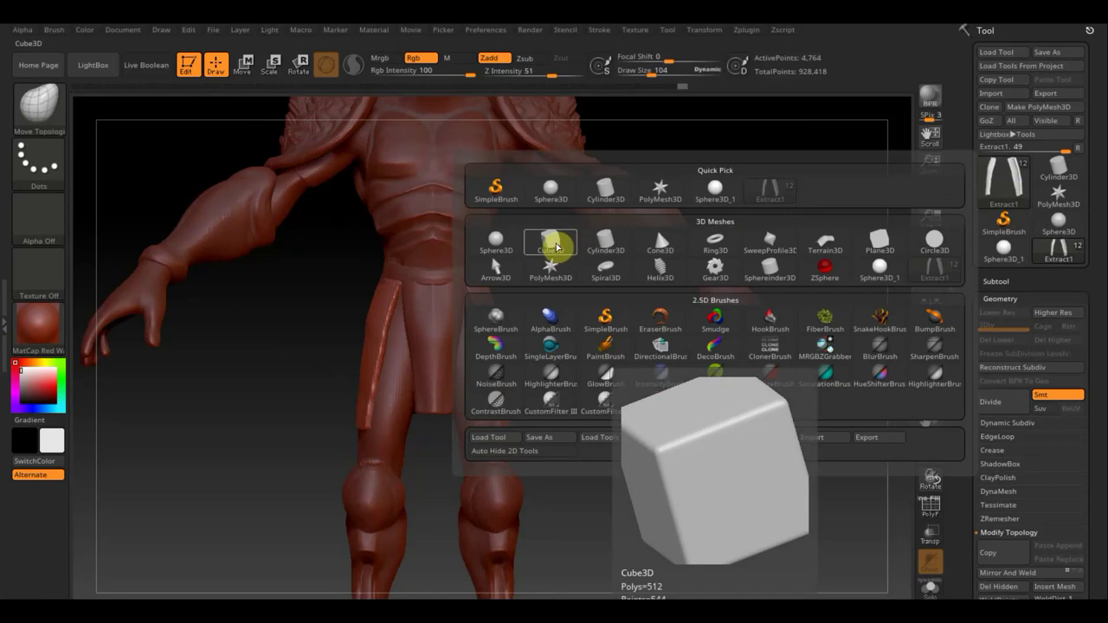
left_click(558, 250)
left_click_drag(759, 378, 715, 384)
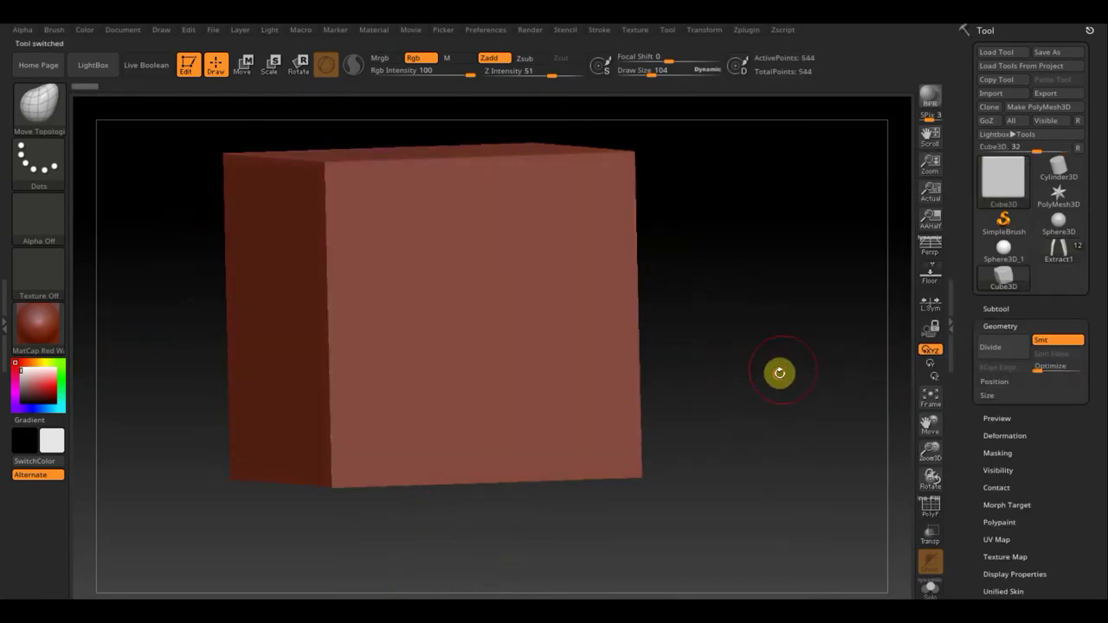
mouse_move(779, 371)
left_mouse_down()
mouse_move(764, 375)
mouse_move(475, 233)
left_mouse_up()
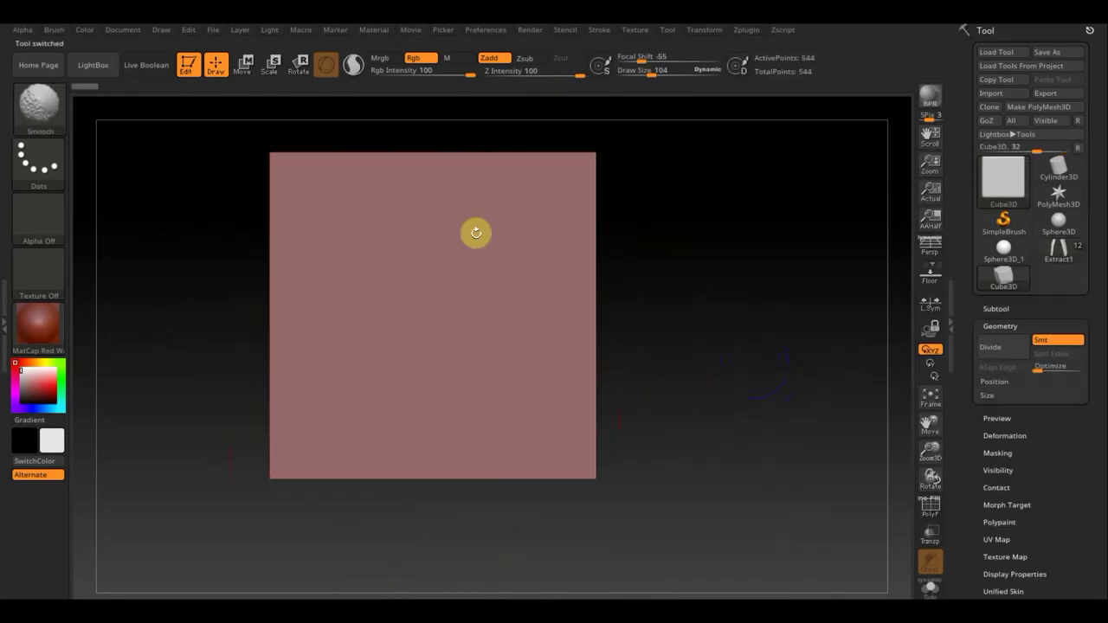
left_click(246, 65)
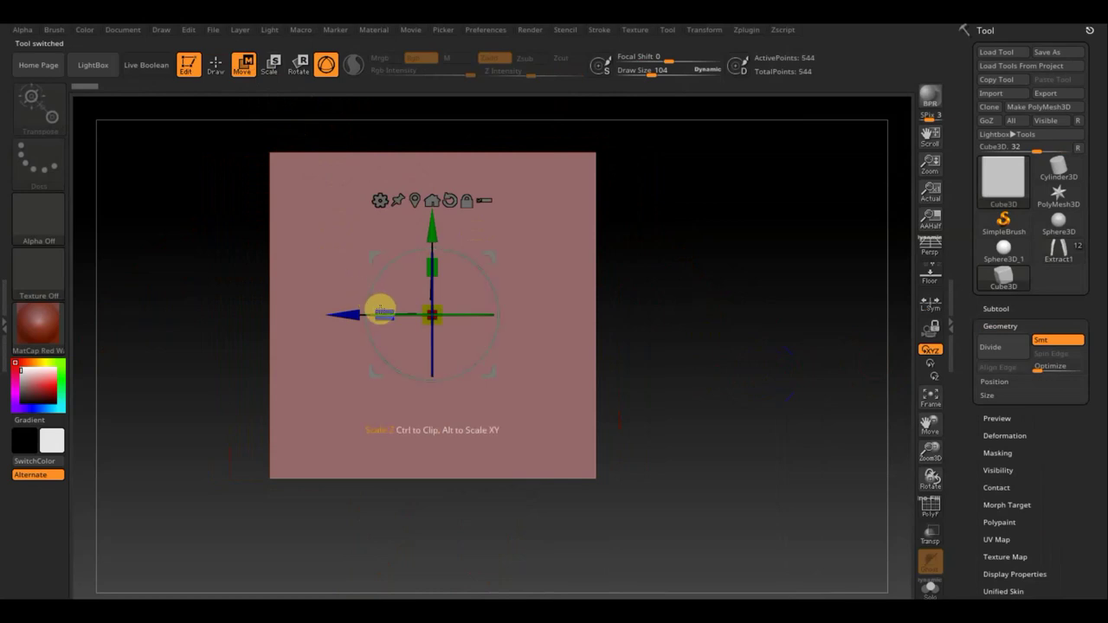
left_click_drag(381, 315, 523, 321)
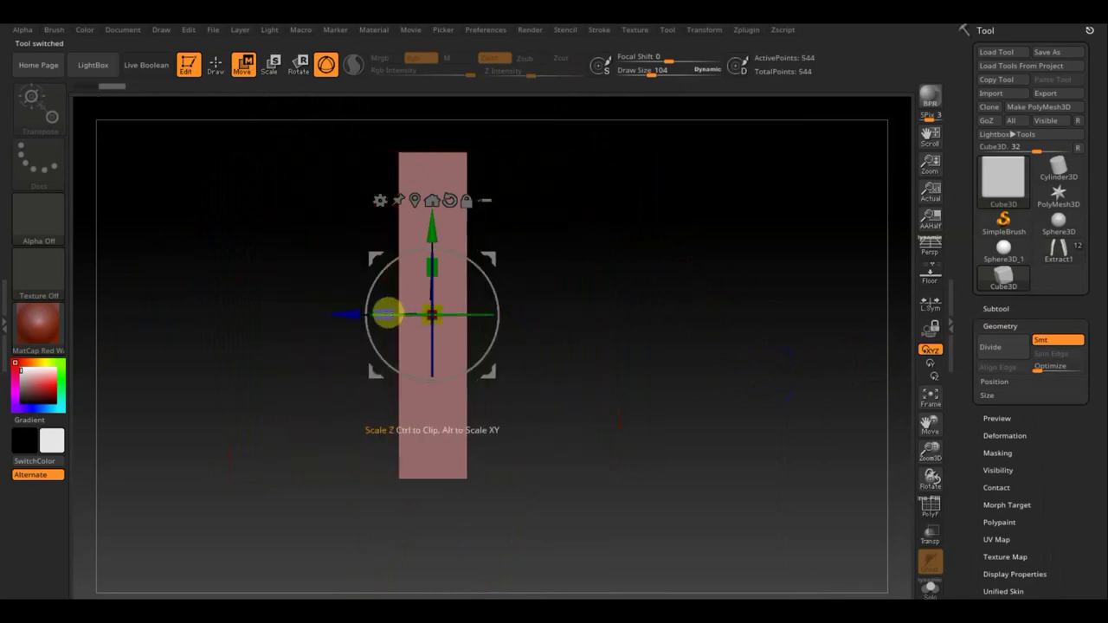
Step: Convert the cube to a PolyMesh3D and flatten it into a thin edge-on strip
left_click(1032, 109)
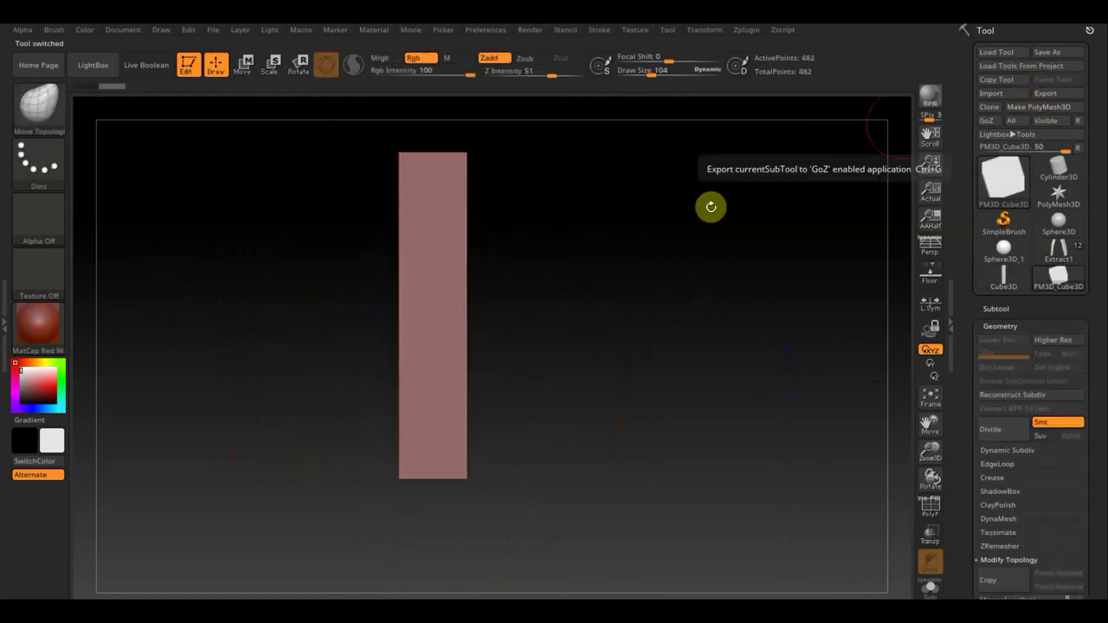
left_click(247, 65)
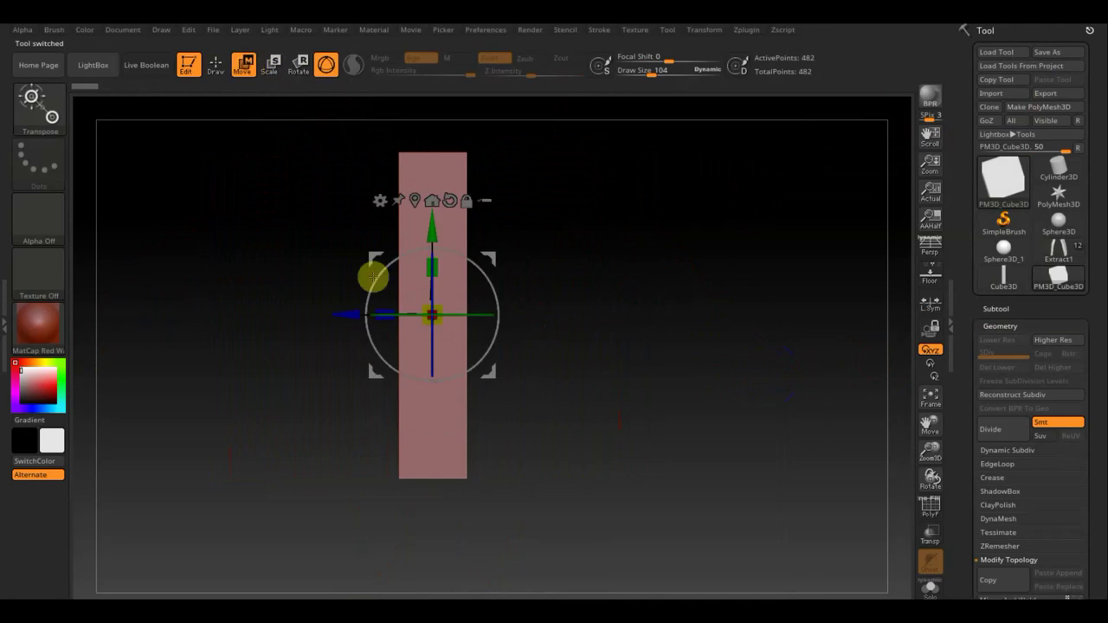
left_click_drag(384, 311, 401, 313)
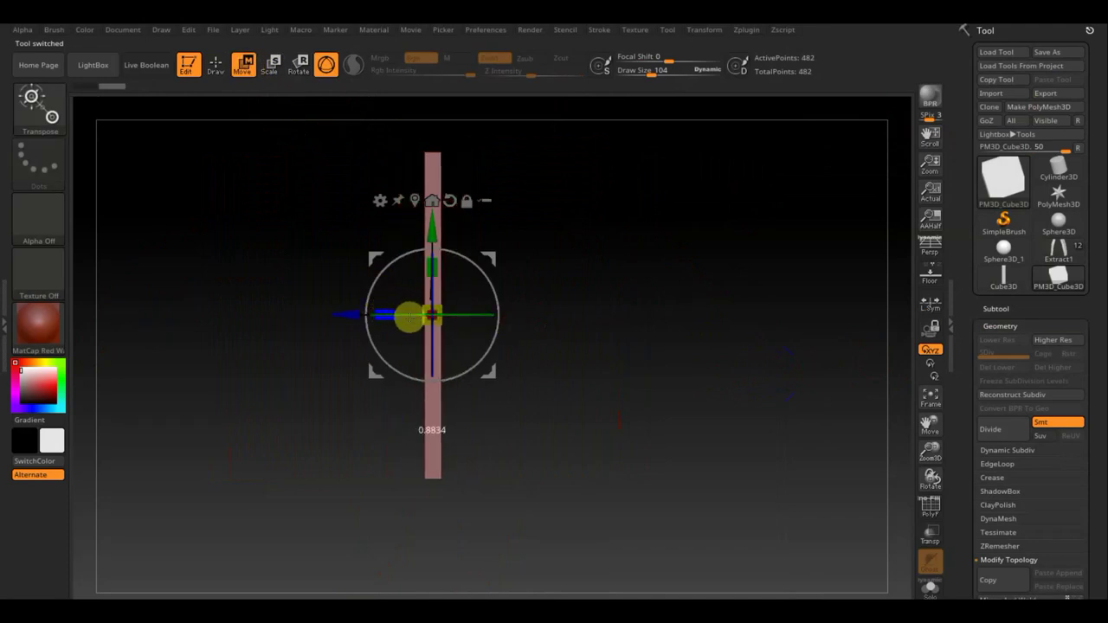
left_click_drag(490, 272, 491, 277)
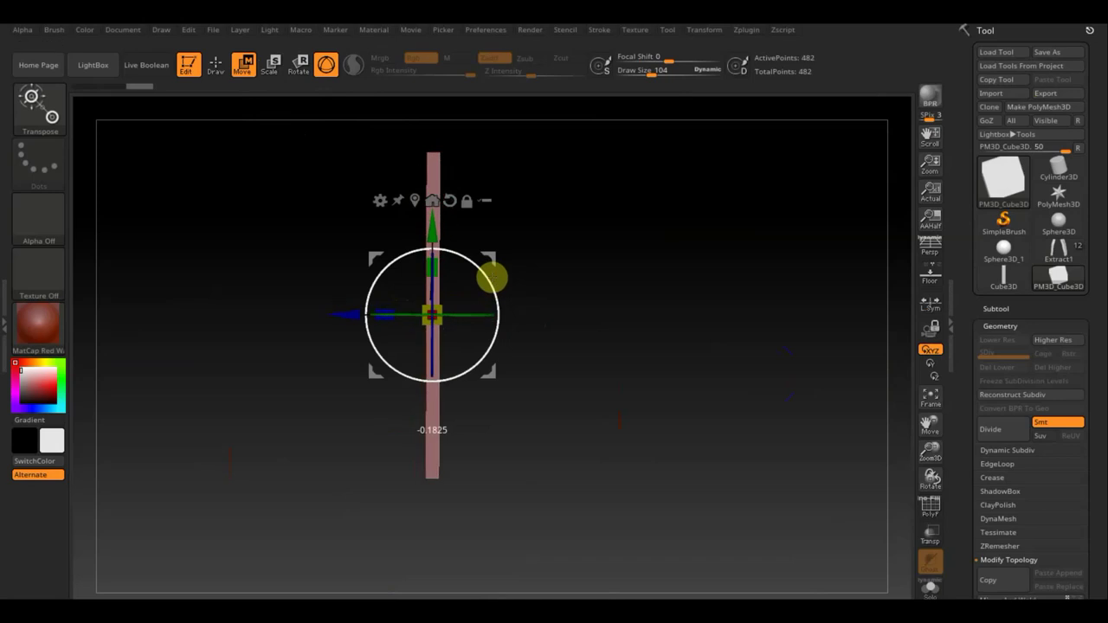
key("ctrl+z")
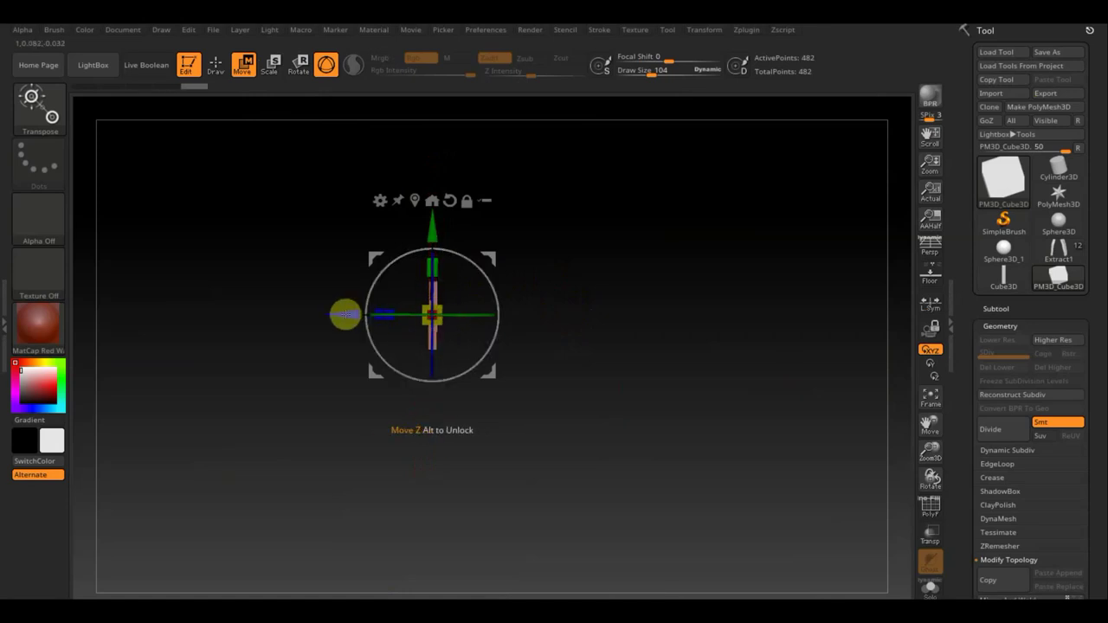
Step: Duplicate the strip and position the first copy just below it
left_click_drag(353, 317, 354, 324, "ctrl")
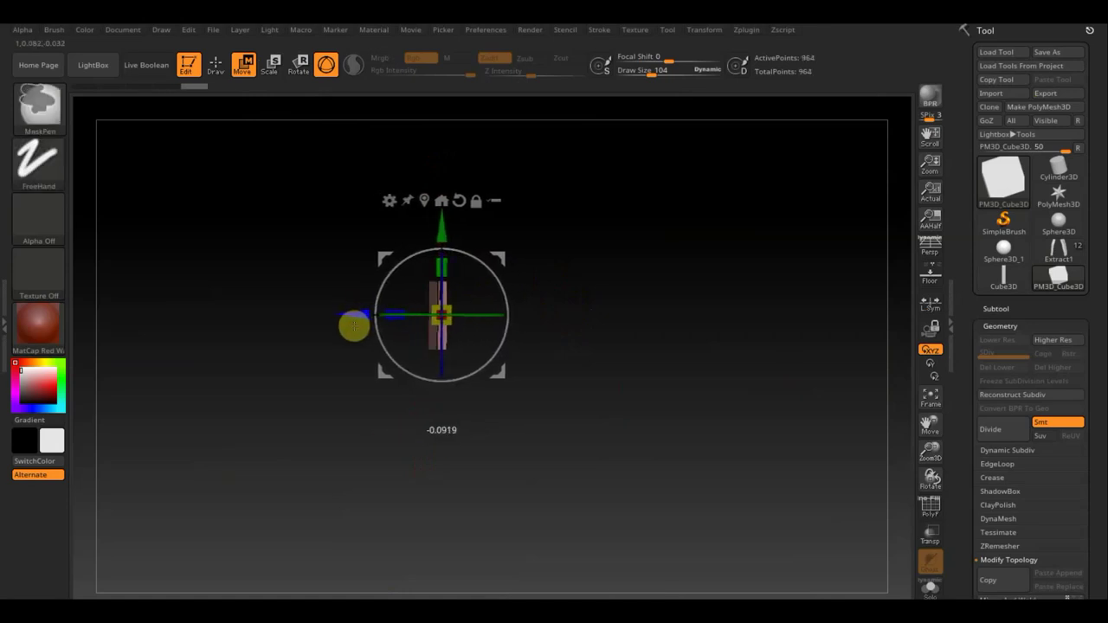
left_click_drag(448, 227, 439, 267)
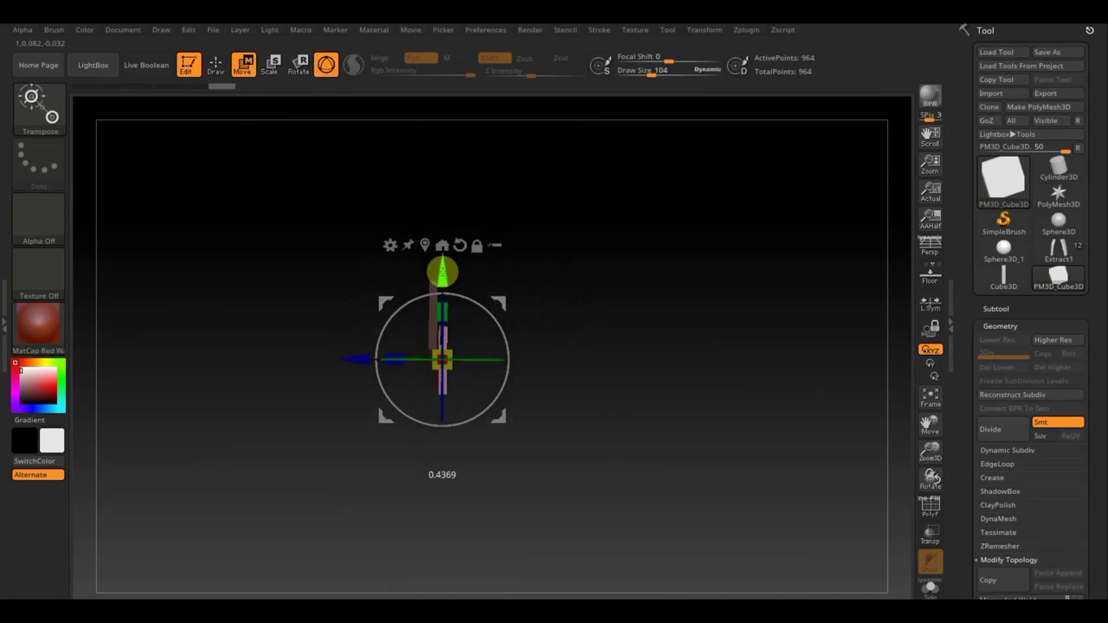
mouse_move(537, 290)
left_mouse_down()
mouse_move(624, 294)
mouse_move(576, 295)
mouse_move(600, 287)
mouse_move(548, 279)
left_mouse_up()
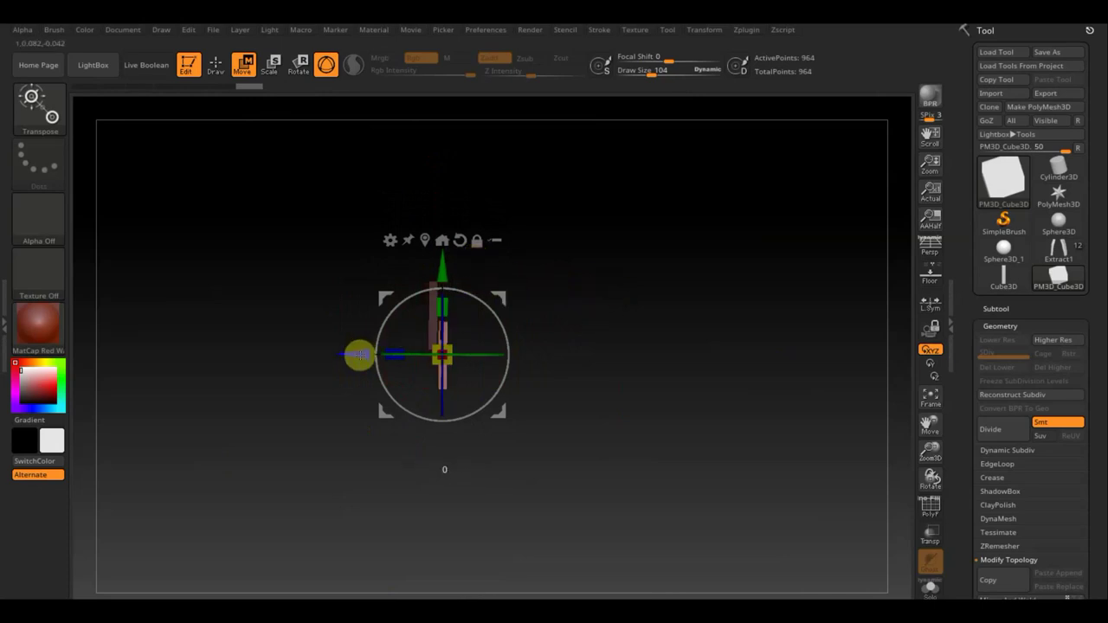
left_click_drag(360, 355, 360, 357)
left_click_drag(360, 357, 358, 357)
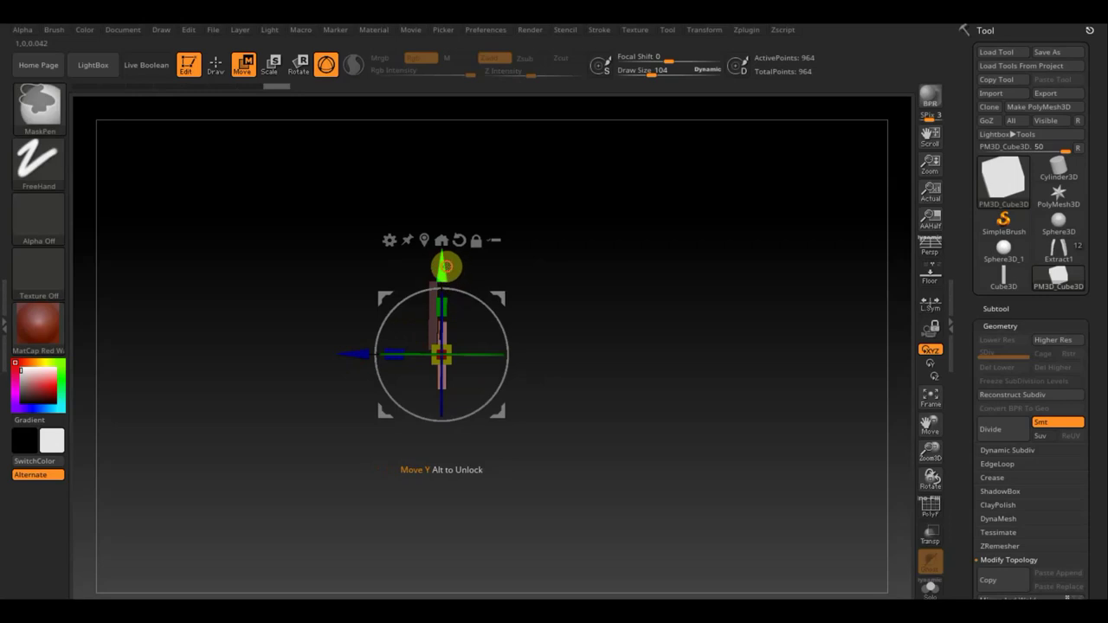
Step: Duplicate more copies downward and align them into a stack of five horizontal planks
left_click_drag(446, 264, 444, 303, "ctrl")
left_click_drag(356, 391, 364, 394)
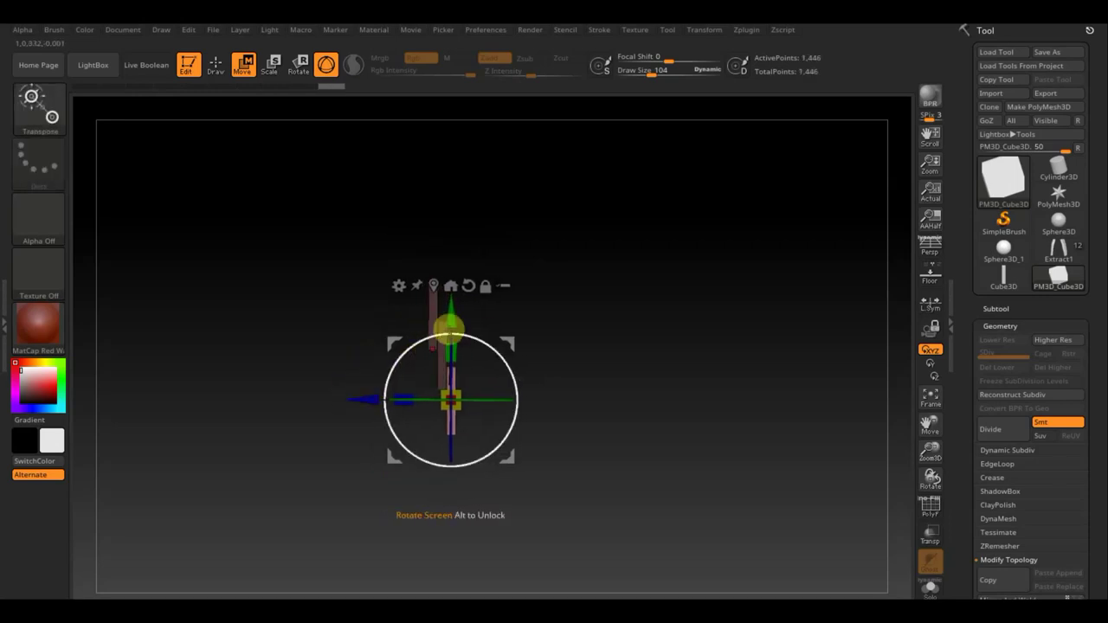
left_click_drag(453, 312, 450, 353)
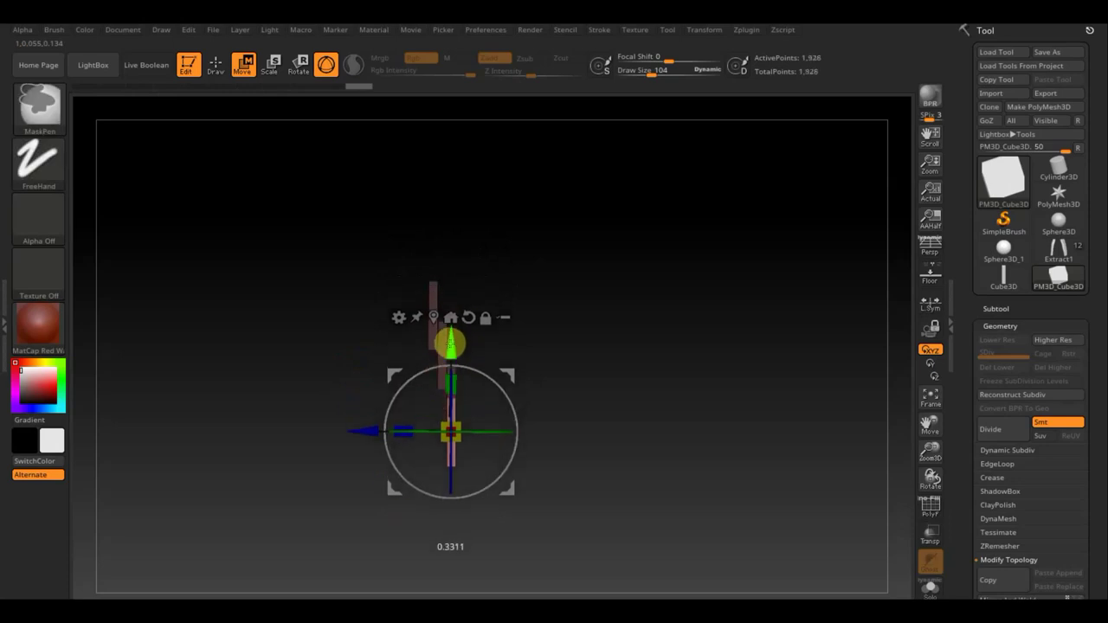
left_click_drag(363, 440, 373, 442)
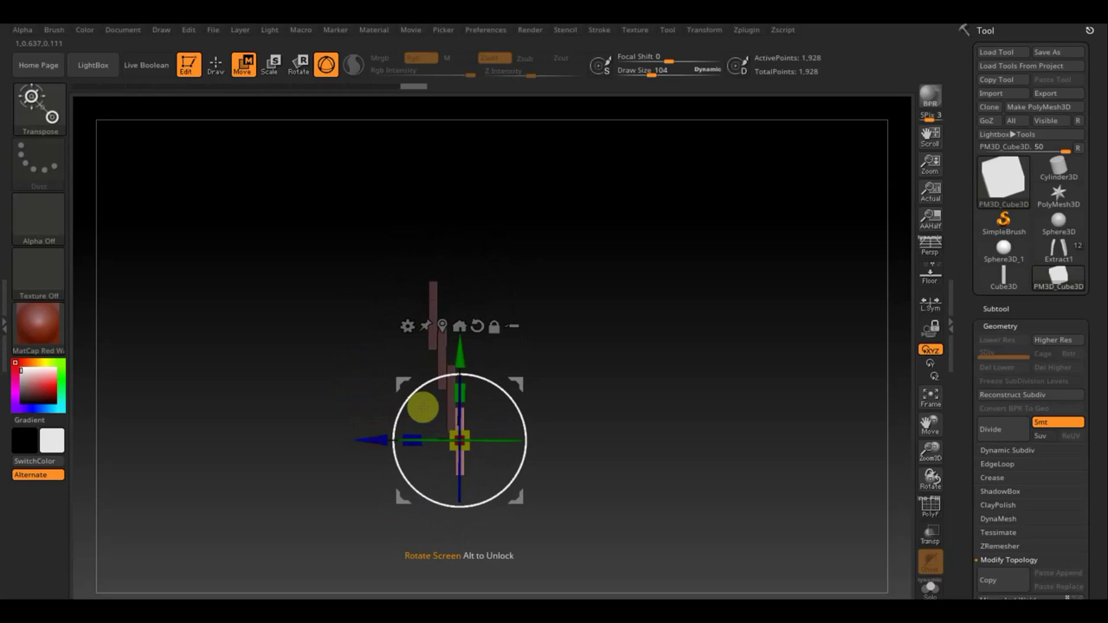
left_click_drag(465, 362, 459, 408, "ctrl")
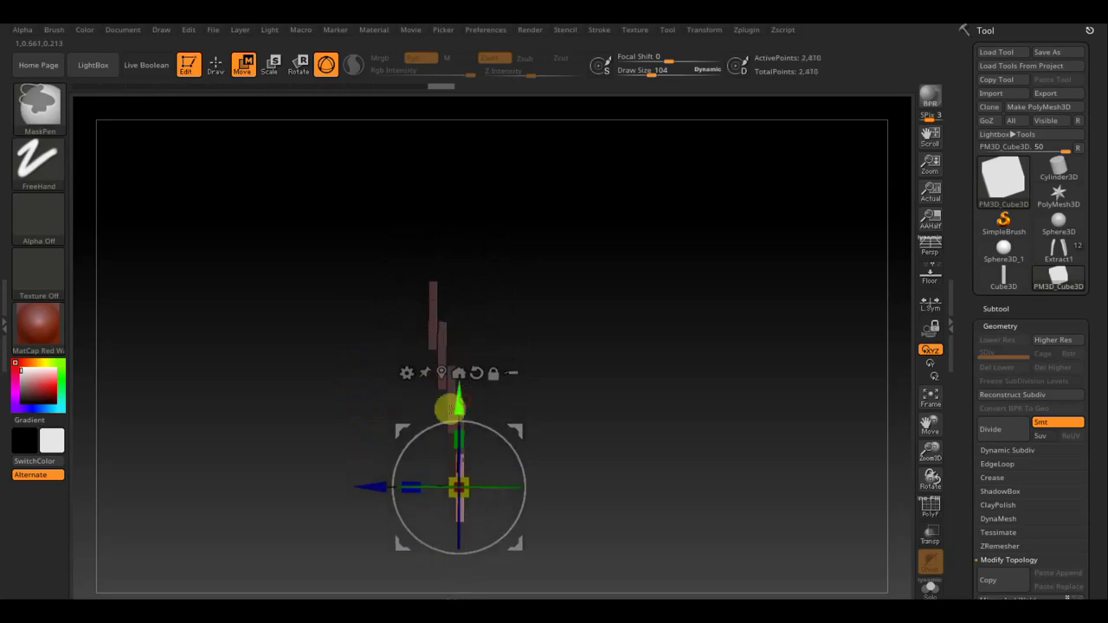
left_click_drag(374, 484, 383, 481)
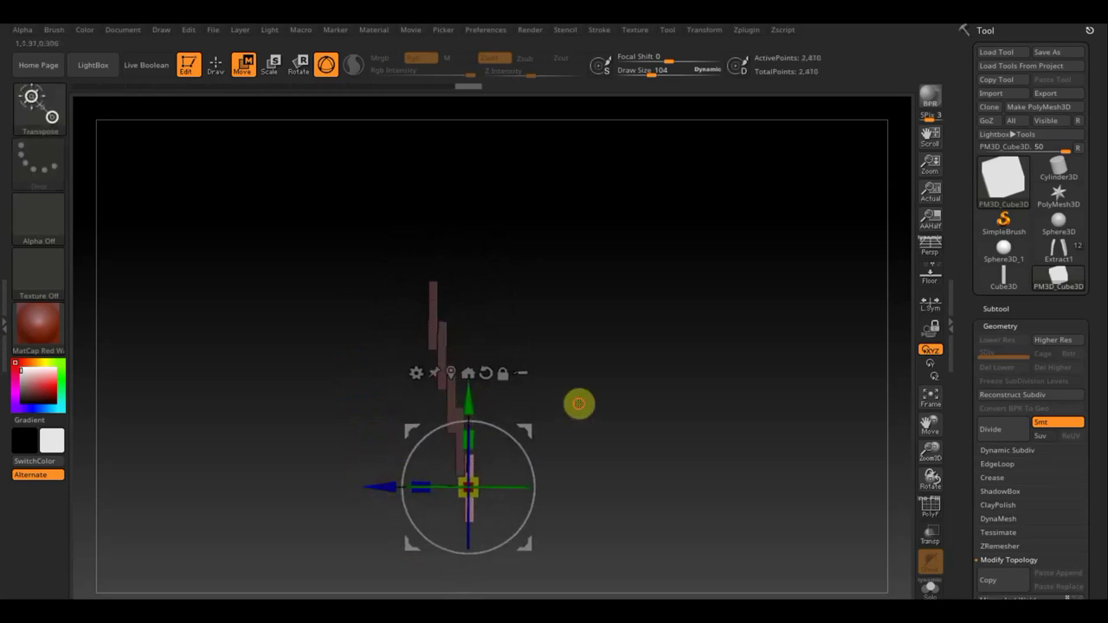
left_click_drag(579, 403, 665, 400, "shift")
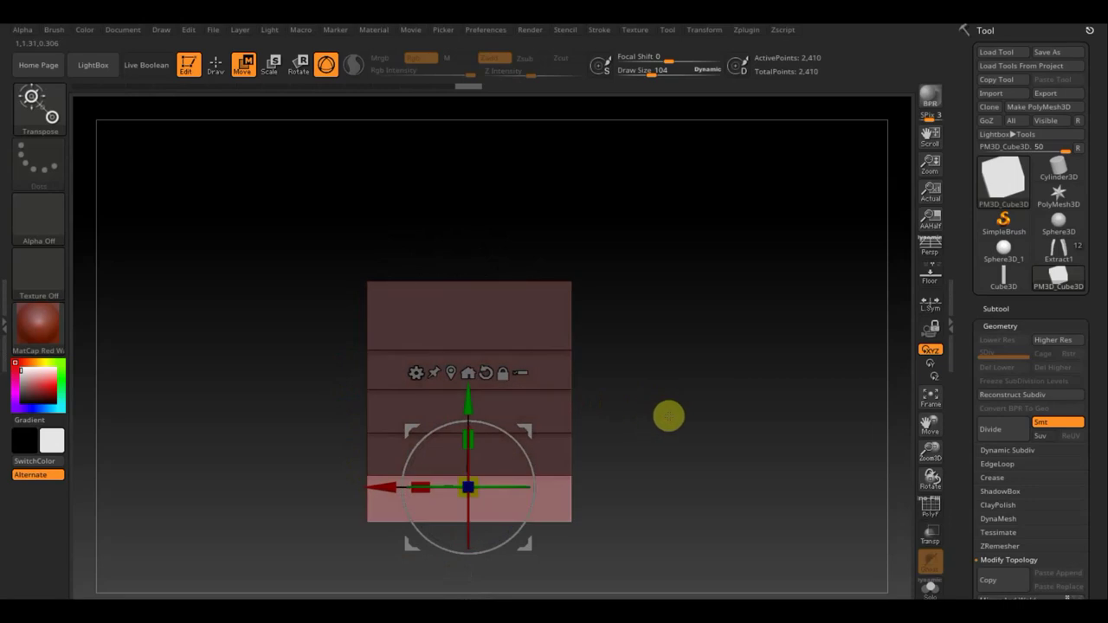
mouse_move(702, 376)
left_mouse_down()
mouse_move(698, 279)
mouse_move(674, 391)
left_mouse_up()
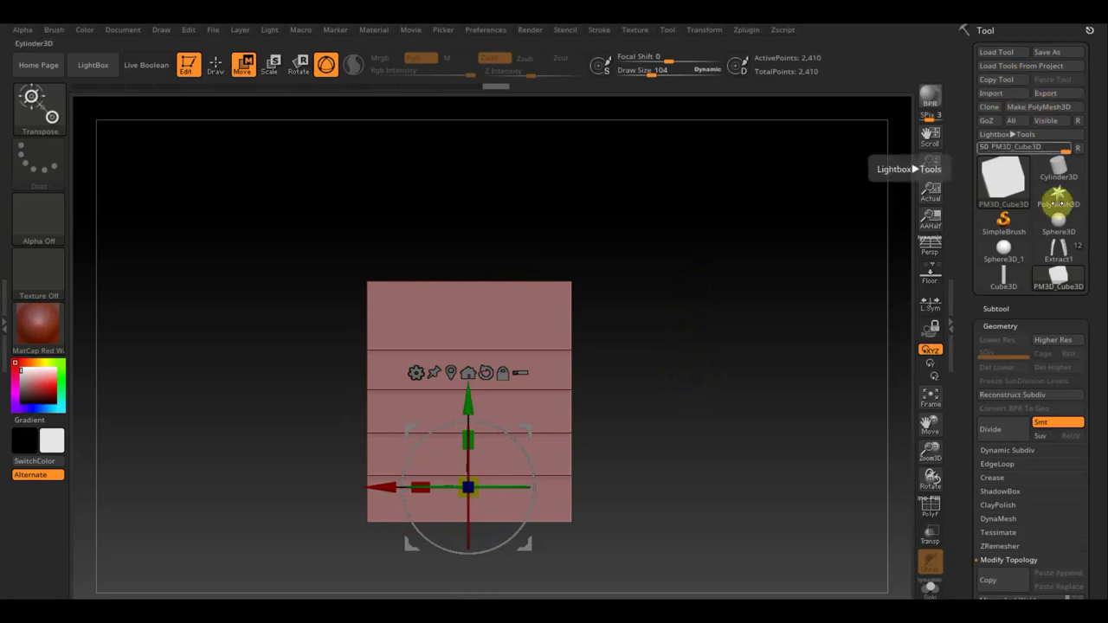
Step: Reload Extract1, append PM3D_Cube3D as a subtool, and select PM3D_Cube3D1
left_click(1069, 251)
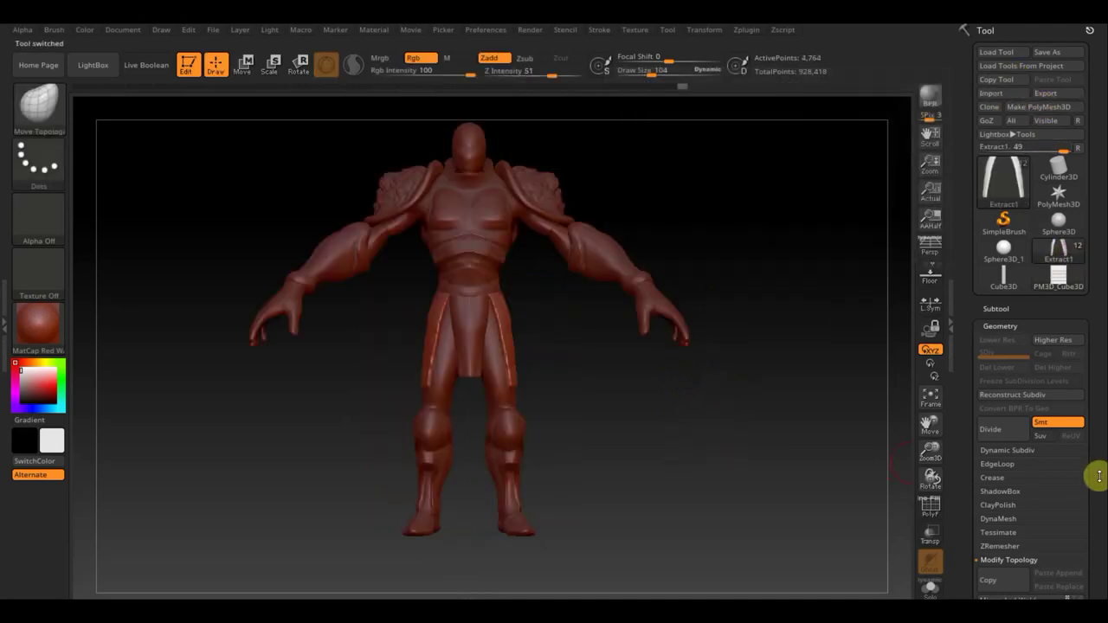
left_click(998, 307)
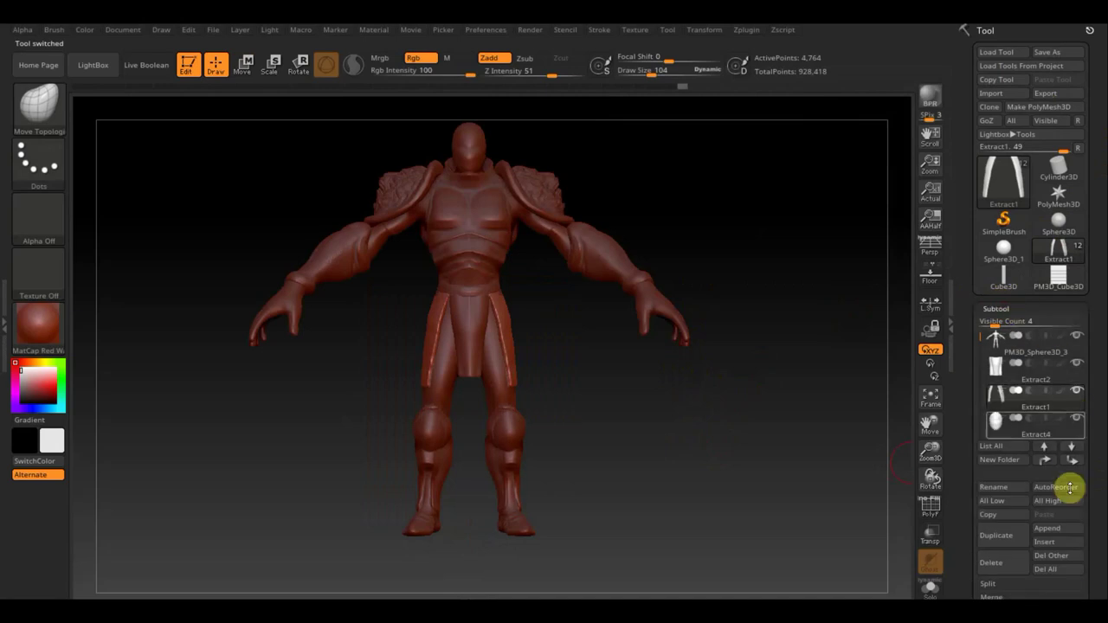
left_click(1057, 529)
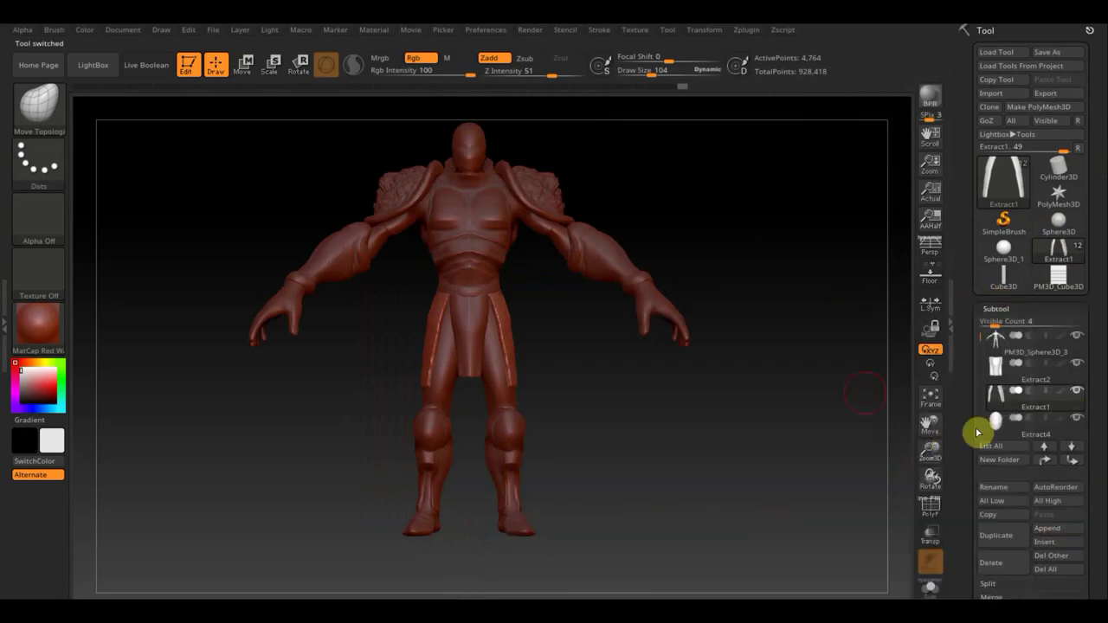
left_click(1052, 534)
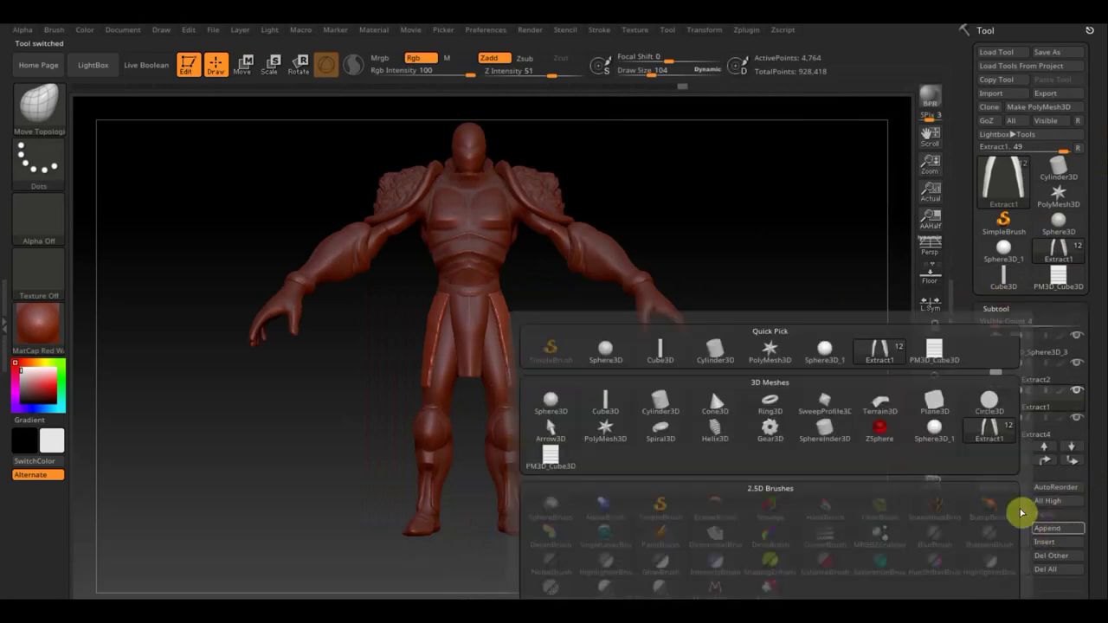
left_click(934, 353)
mouse_move(672, 438)
left_mouse_down()
mouse_move(722, 452)
mouse_move(771, 534)
mouse_move(782, 482)
left_mouse_up()
key("n")
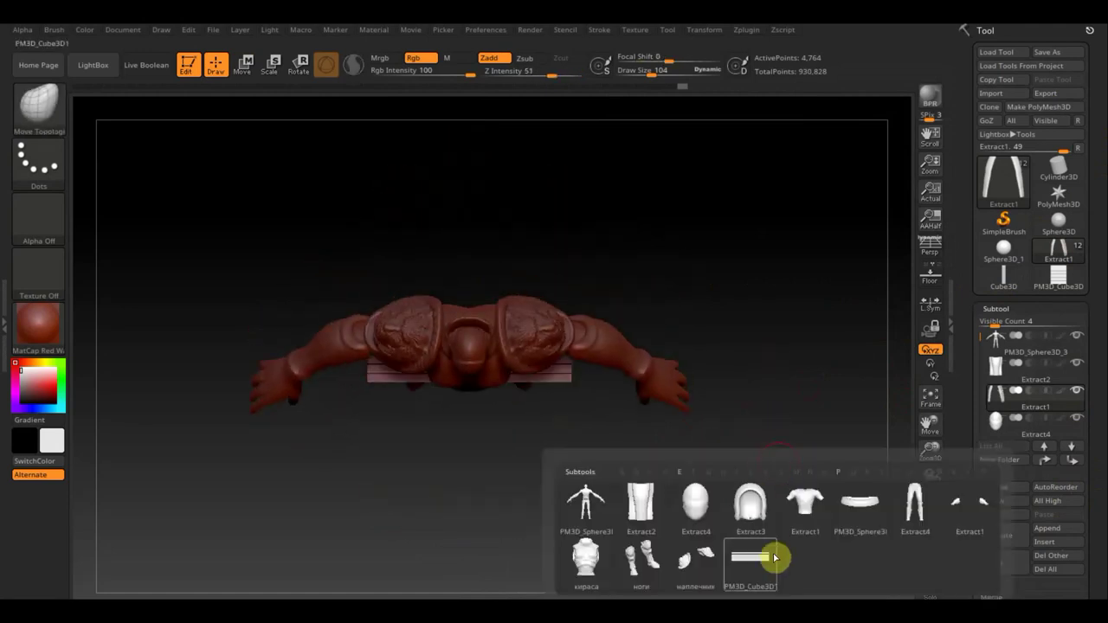
left_click(760, 560)
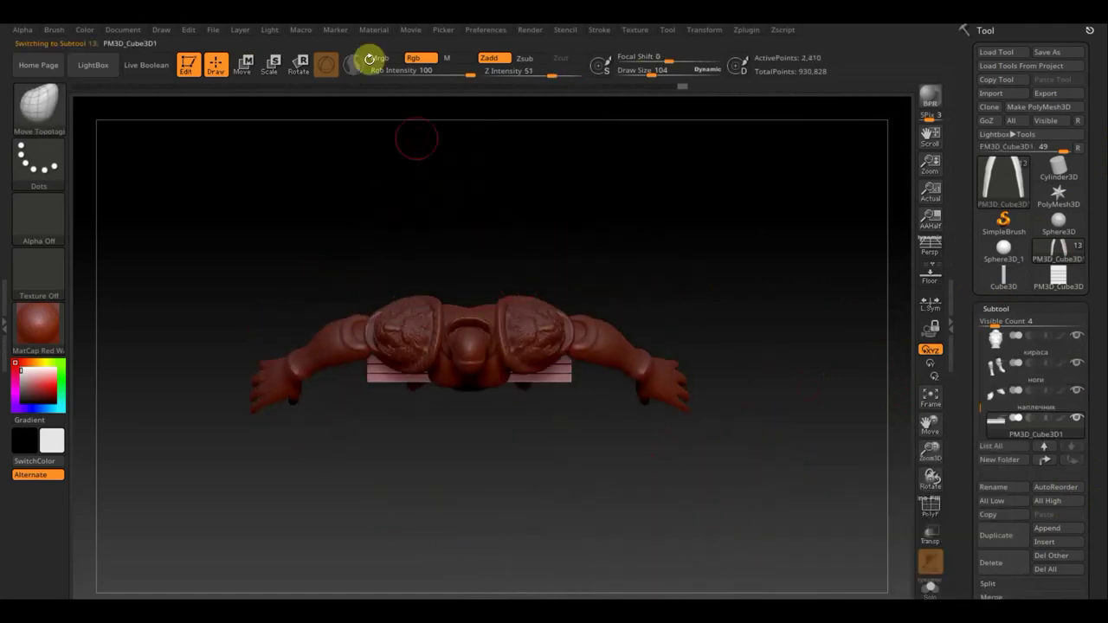
Step: Stand the plank stack upright, shrink it to about a third, and raise it to the hip
left_click(241, 76)
left_click_drag(497, 272, 504, 359)
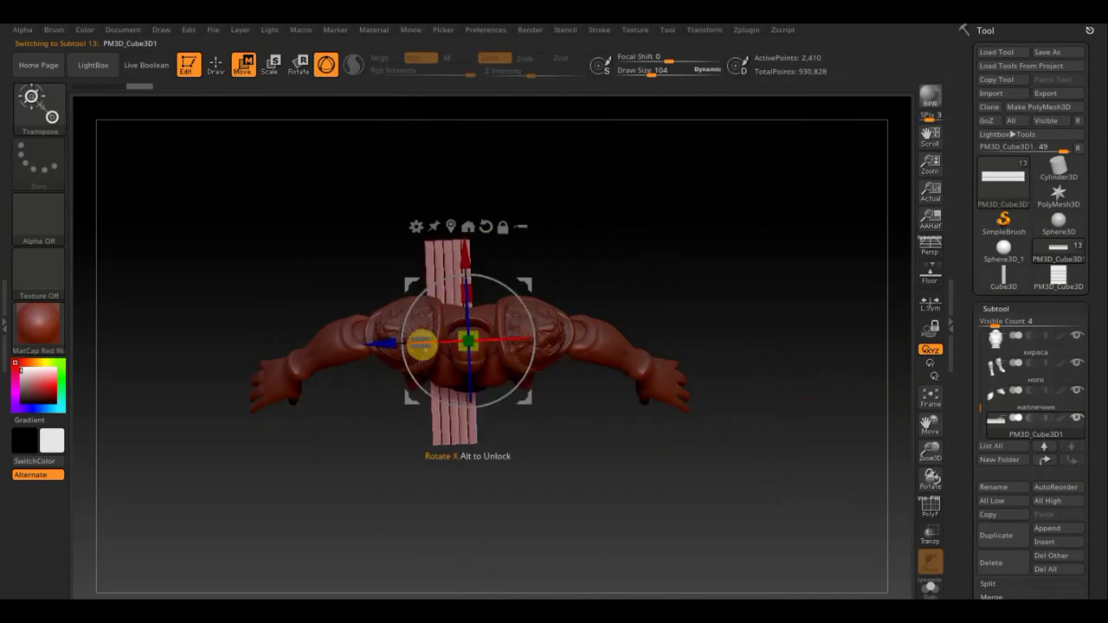
left_click_drag(389, 344, 324, 338)
mouse_move(477, 420)
left_mouse_down()
mouse_move(472, 231)
mouse_move(521, 255)
mouse_move(585, 263)
mouse_move(589, 284)
left_mouse_up()
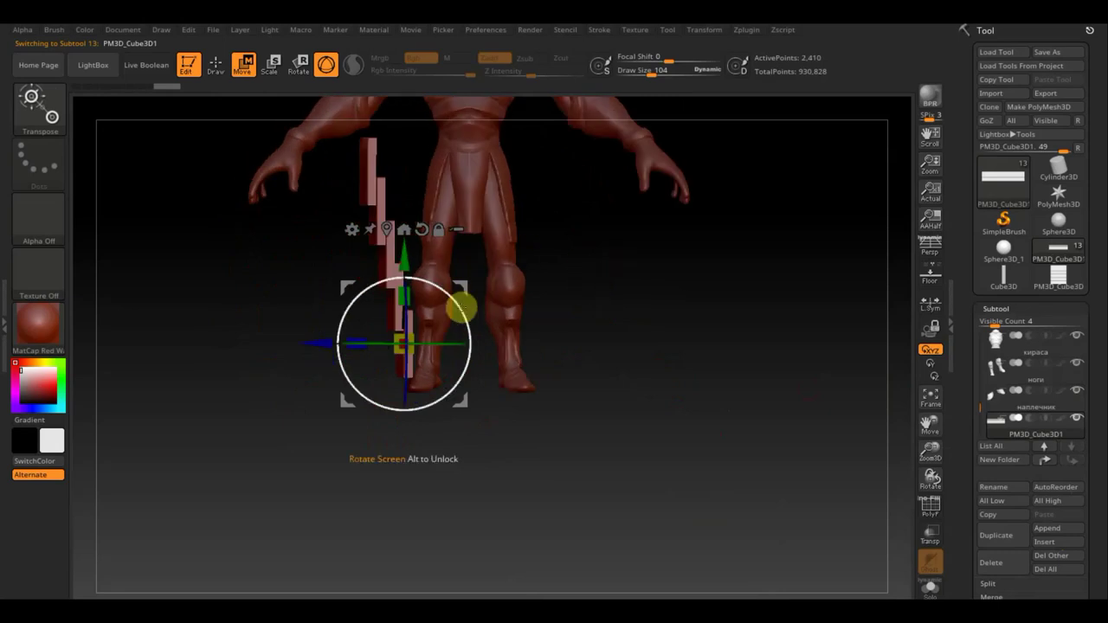
left_click_drag(458, 307, 455, 321)
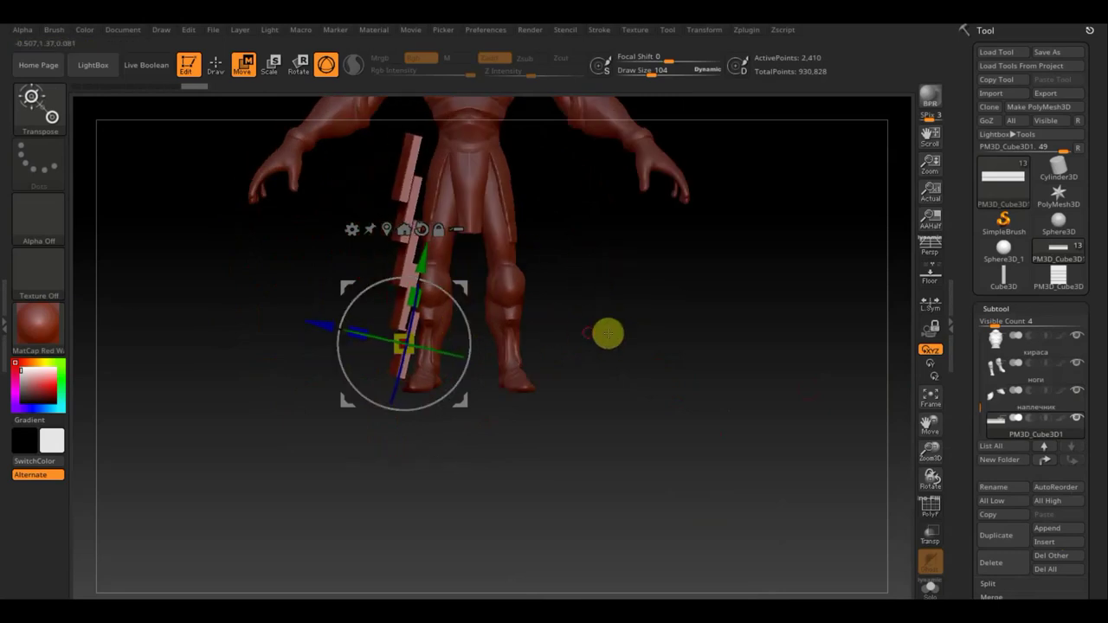
left_click_drag(606, 332, 661, 334)
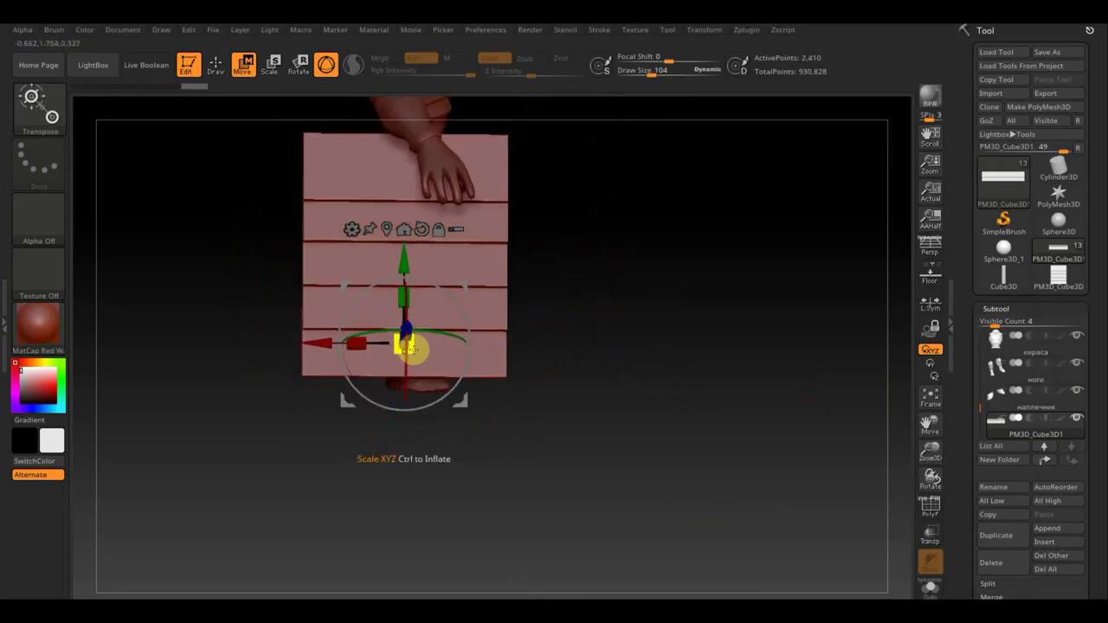
left_click_drag(408, 347, 361, 299)
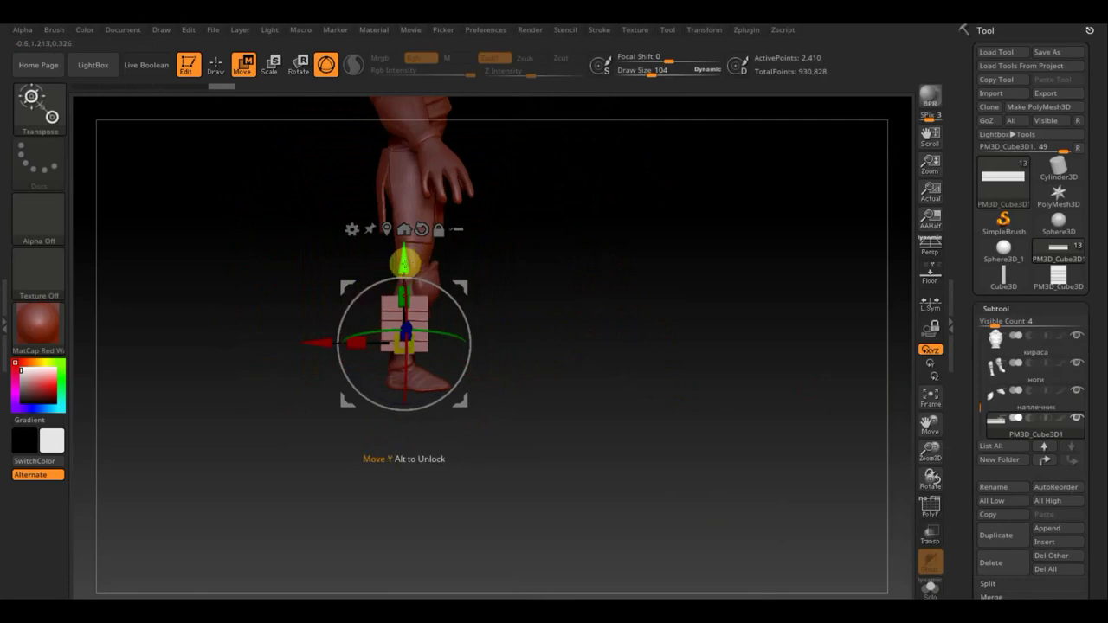
left_click_drag(403, 261, 433, 142)
Step: Rotate, scale and slide the planks to lie edge-on along the outer thigh strip
mouse_move(628, 193)
left_mouse_down()
mouse_move(576, 208)
mouse_move(613, 252)
left_mouse_up()
left_click_drag(353, 205, 306, 200)
left_click_drag(583, 265, 611, 269)
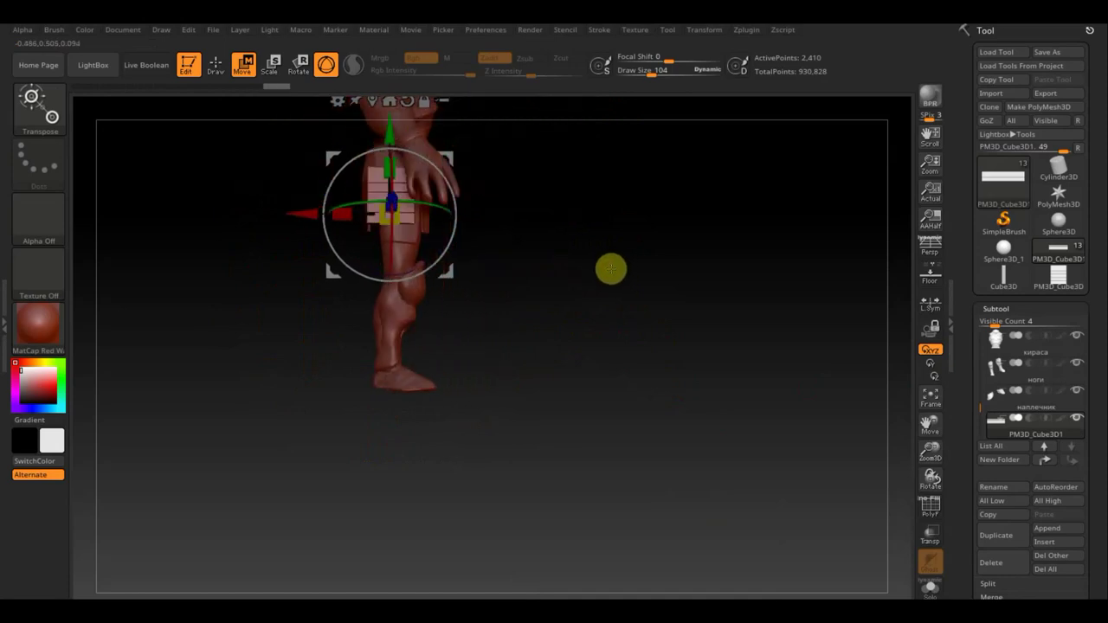
left_click_drag(302, 211, 312, 212)
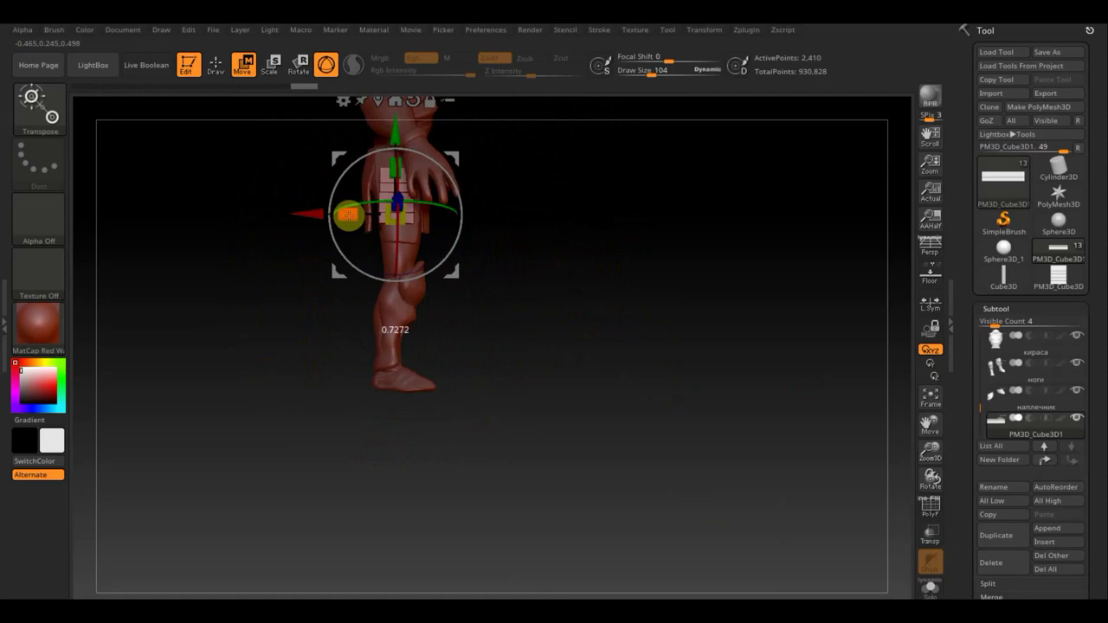
left_click_drag(349, 216, 351, 215)
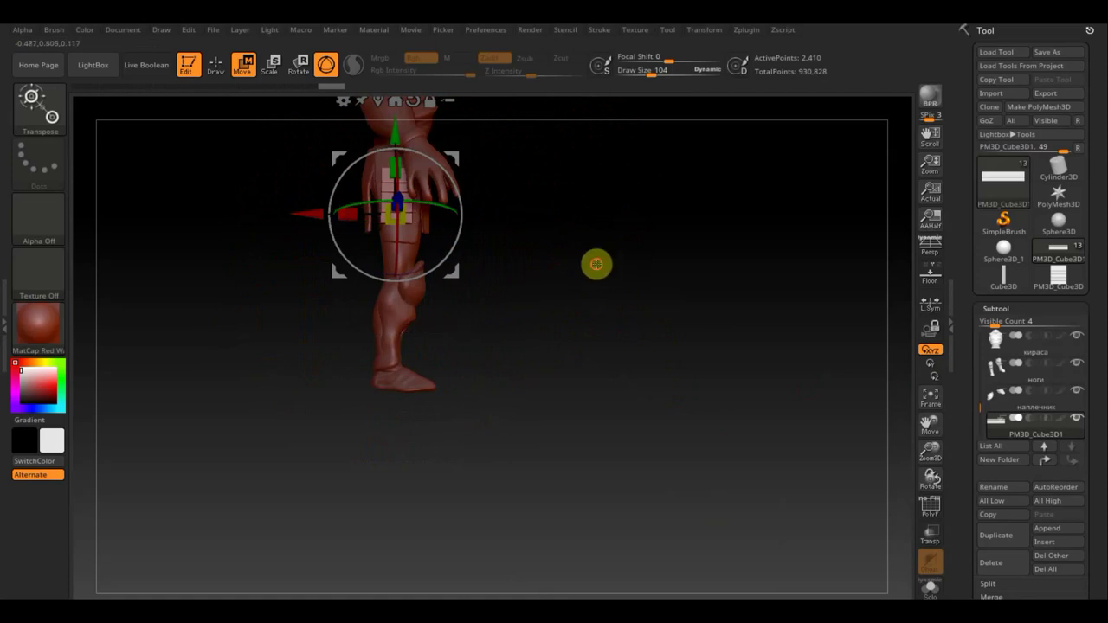
mouse_move(596, 262)
left_mouse_down("alt")
mouse_move(636, 368)
mouse_move(633, 349)
left_mouse_up("alt")
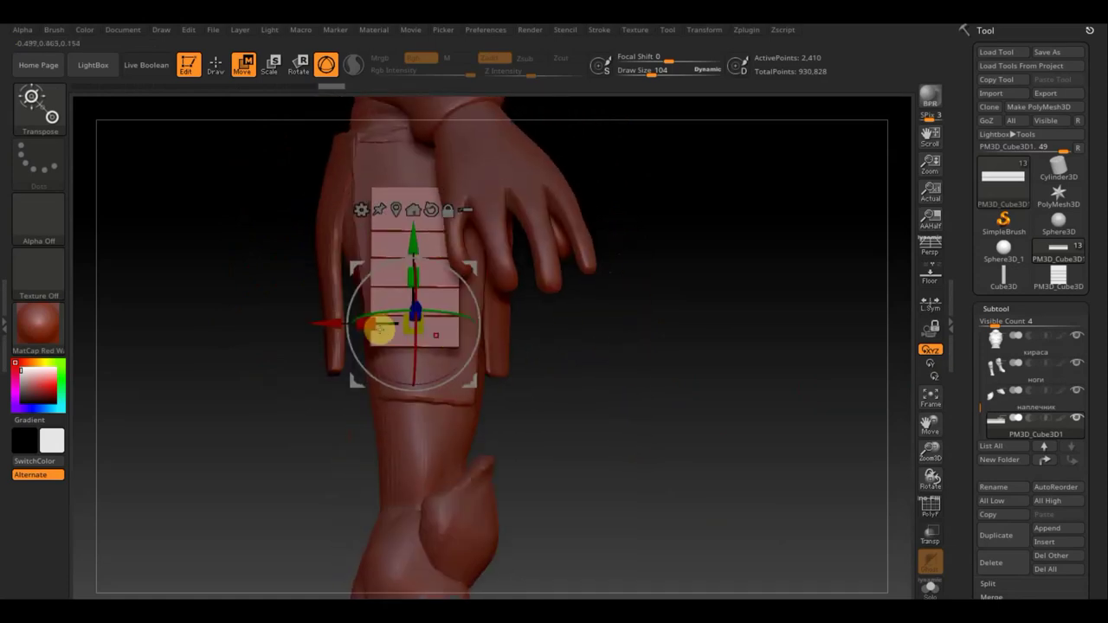
left_click_drag(371, 325, 333, 324)
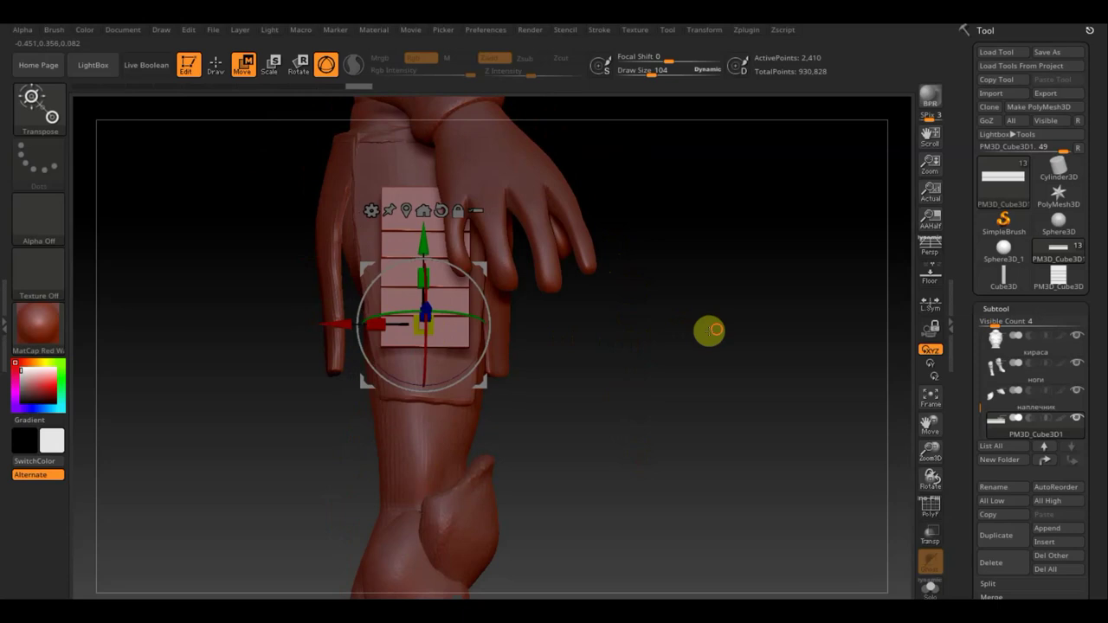
left_click_drag(709, 332, 657, 336)
left_click_drag(441, 247, 454, 192)
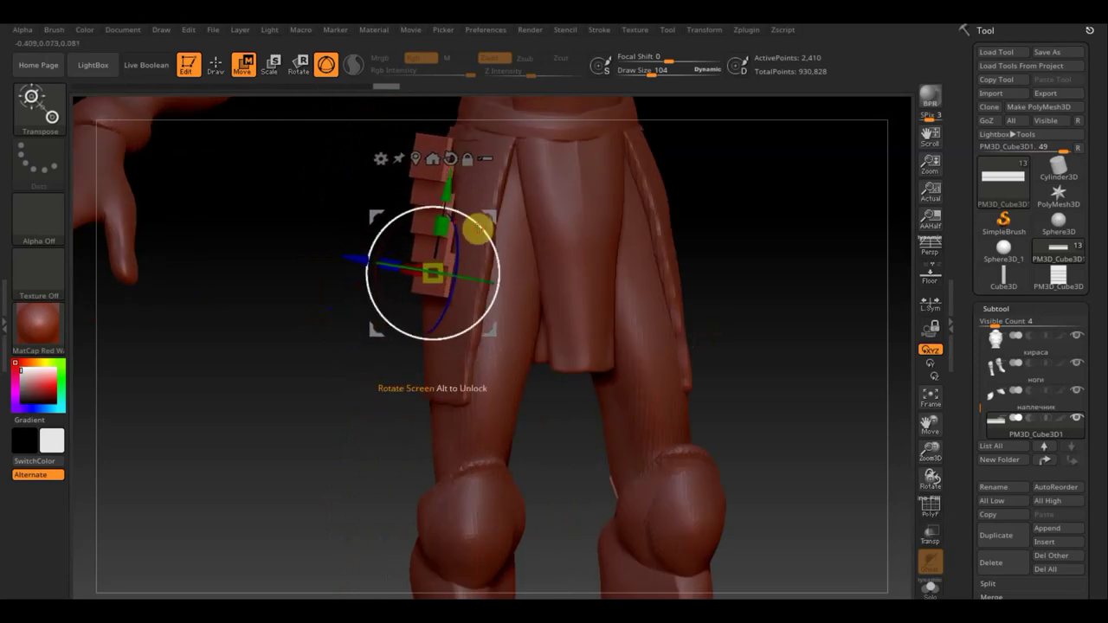
left_click_drag(477, 228, 481, 232)
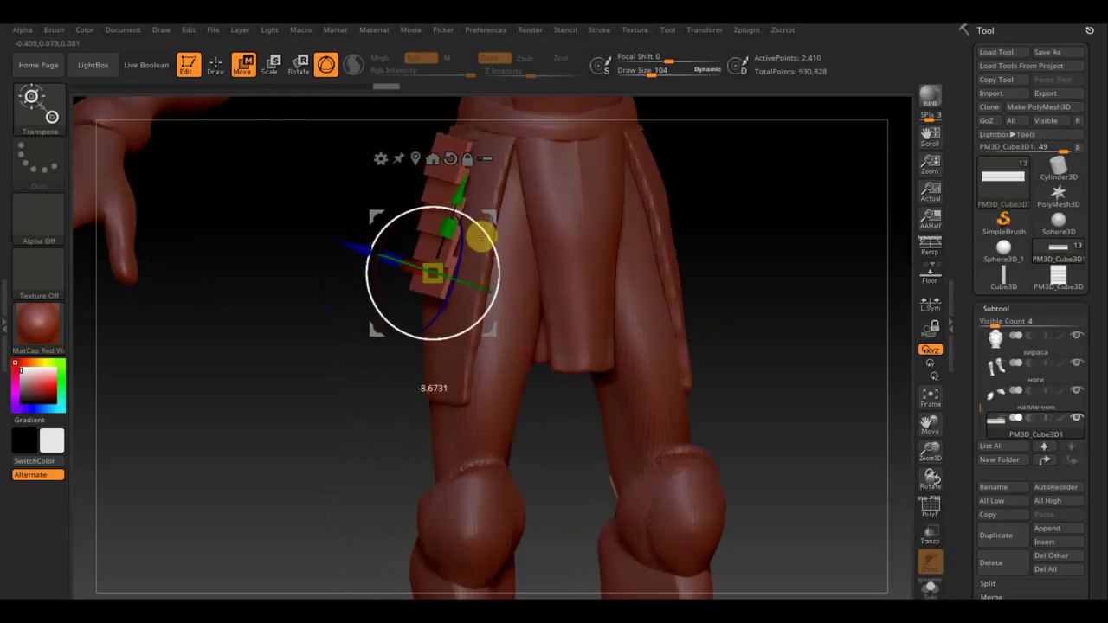
mouse_move(798, 255)
left_mouse_down()
mouse_move(772, 252)
mouse_move(786, 244)
mouse_move(646, 253)
left_mouse_up()
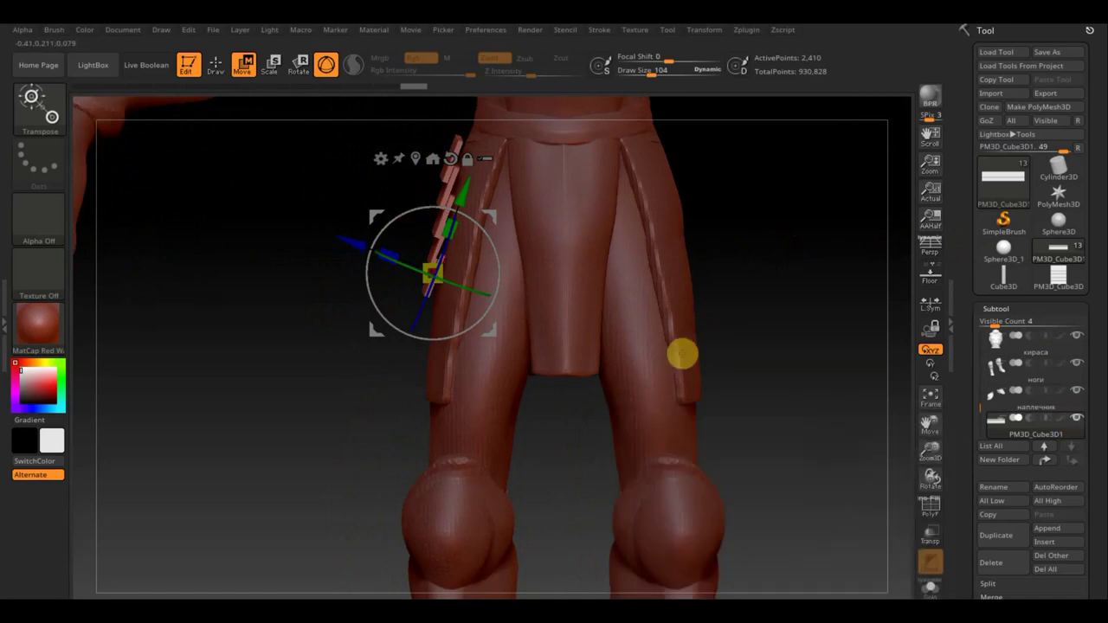
Step: Solo the Extract1 side strips, then reselect the PM3D_Cube3D1 plank subtool
left_click(622, 396)
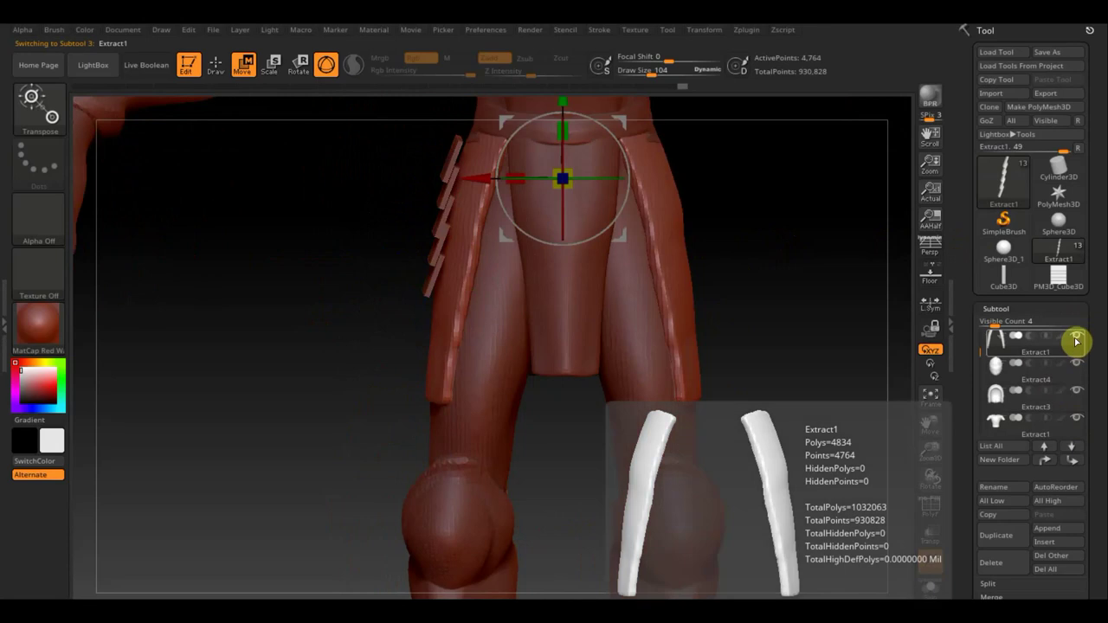
left_click(1075, 337, "shift")
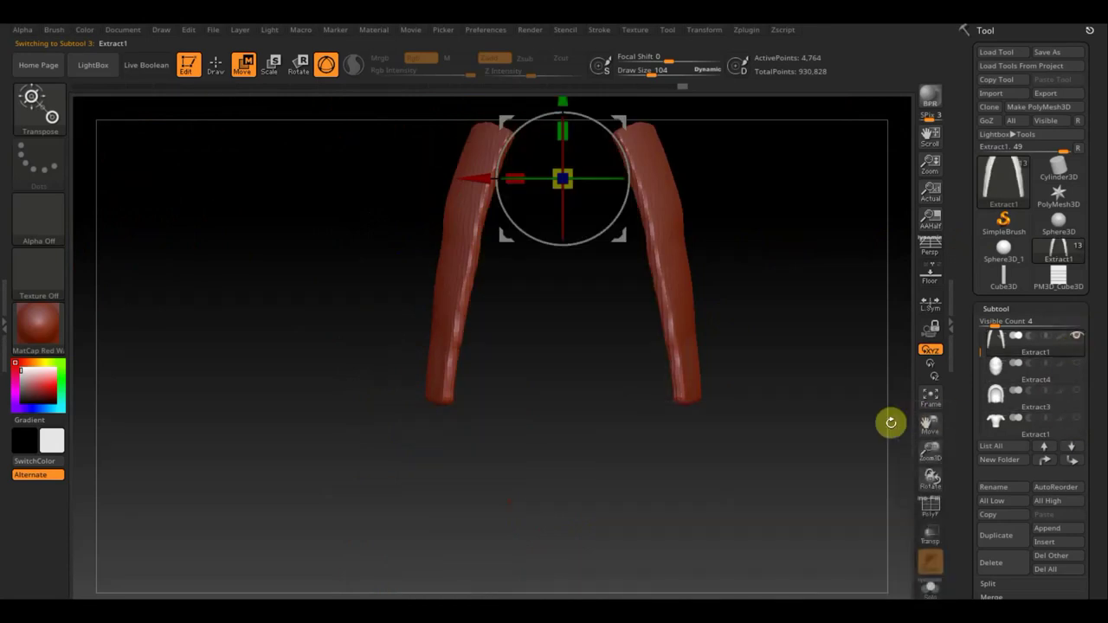
key("n")
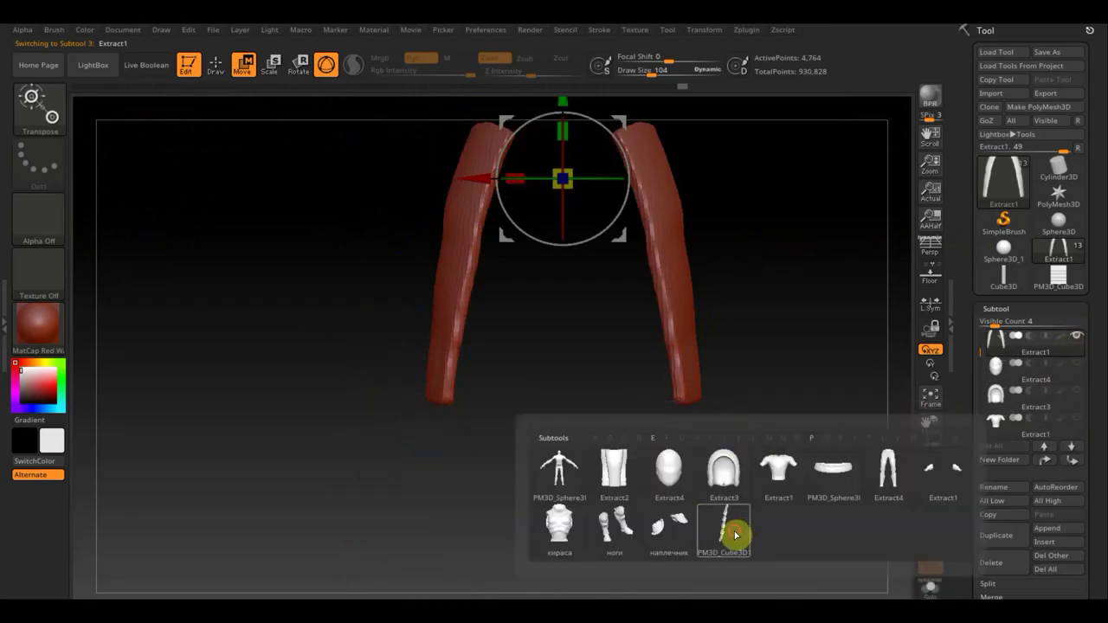
left_click(735, 535)
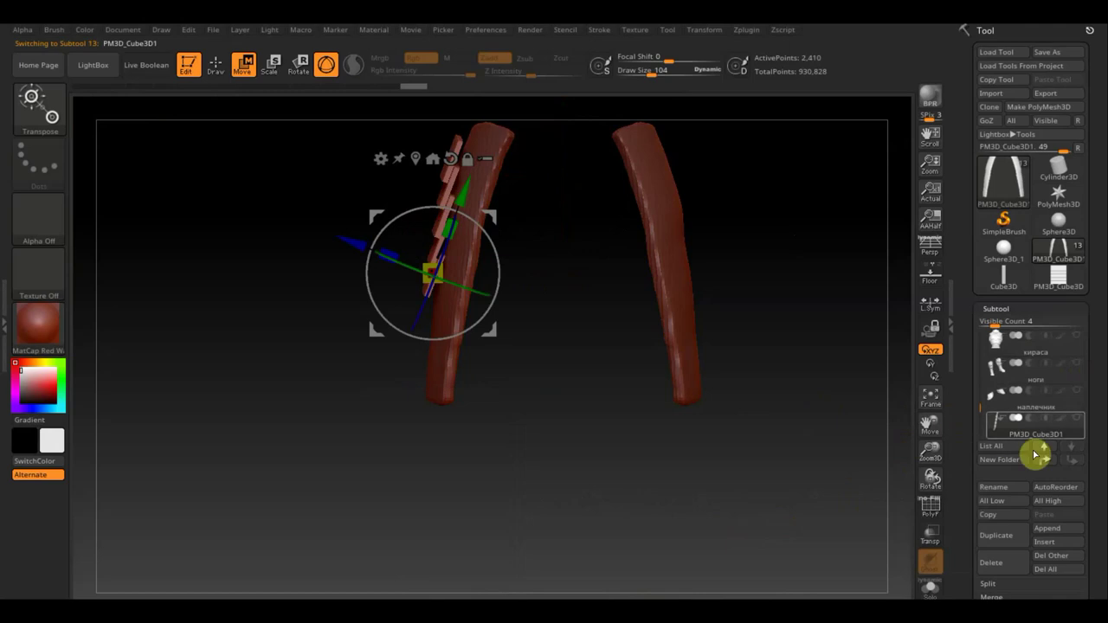
Step: Rotate the planks to match the strip and slide them slightly left to sit flat
mouse_move(1035, 424)
left_click_drag(632, 442, 692, 450)
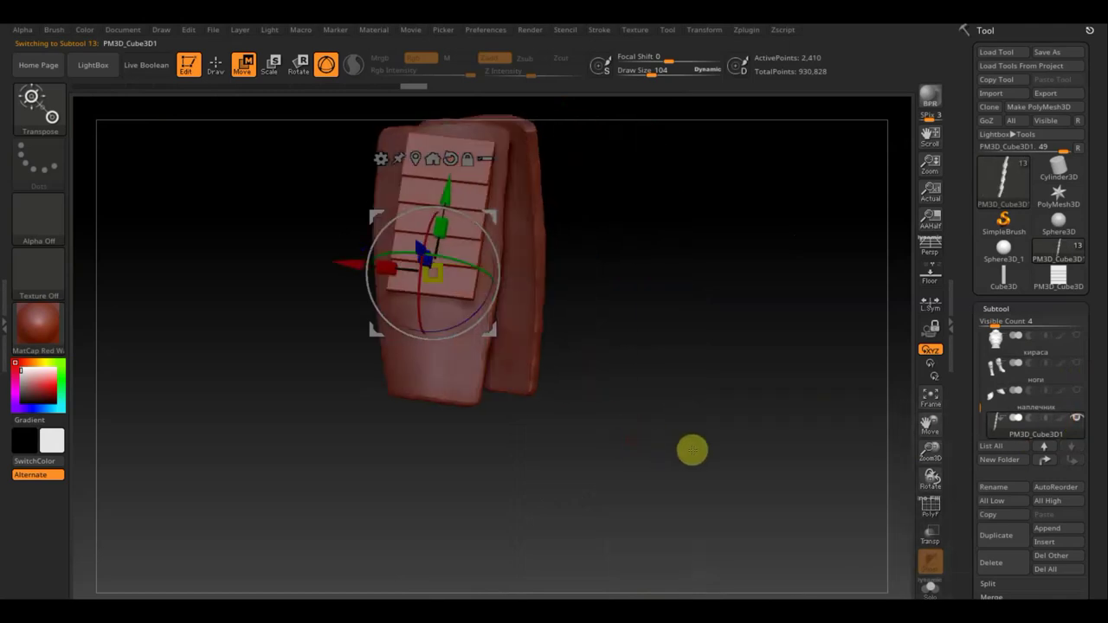
mouse_move(753, 420)
left_mouse_down()
mouse_move(771, 425)
mouse_move(759, 432)
left_mouse_up()
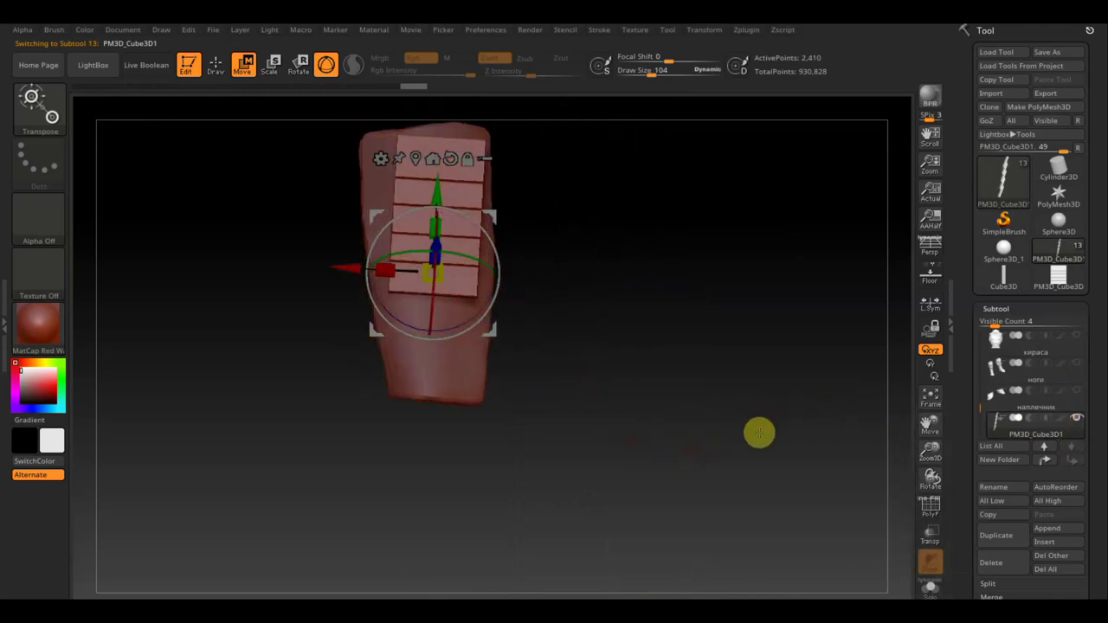
left_click_drag(497, 246, 498, 241)
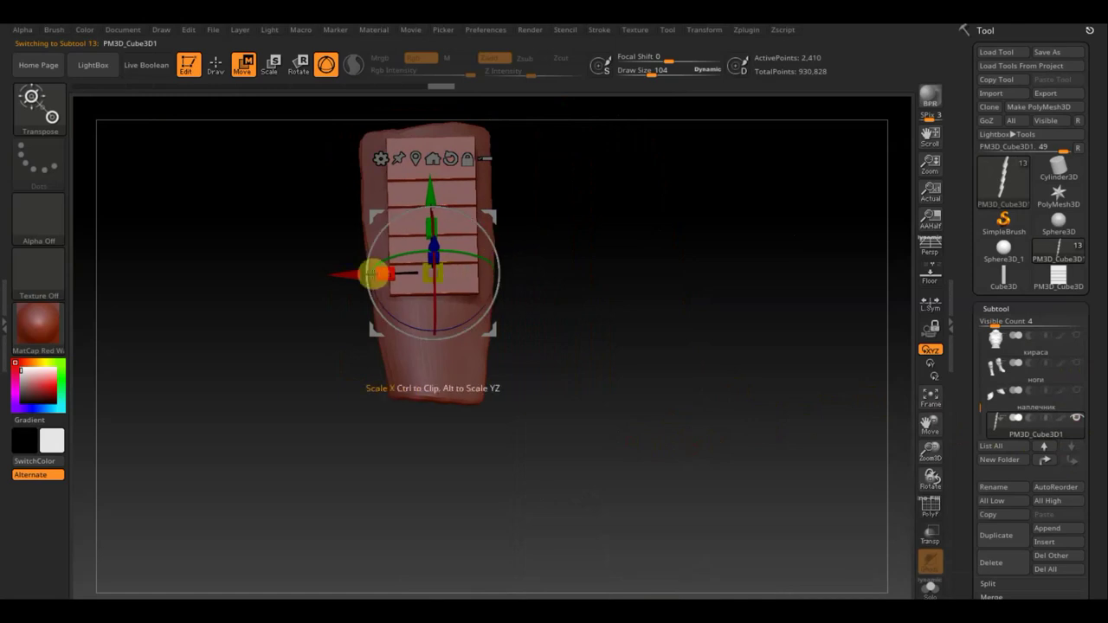
left_click_drag(348, 275, 337, 275)
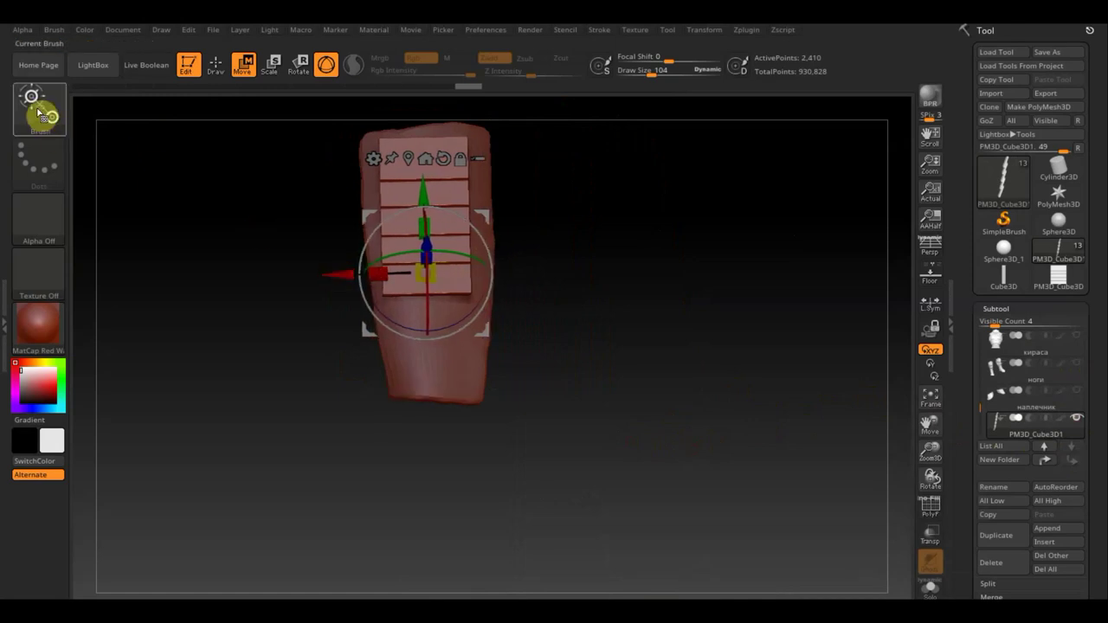
Step: Press the planks onto the strip using the MatchMaker brush at Draw Size 135
left_click(215, 65)
left_click(63, 110)
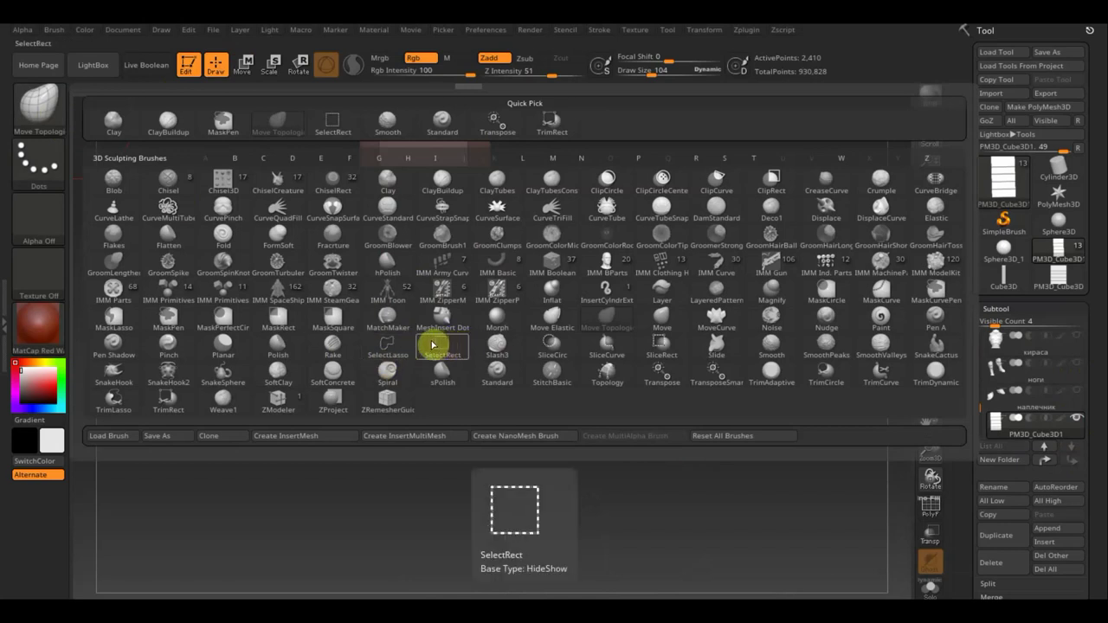
left_click(391, 313)
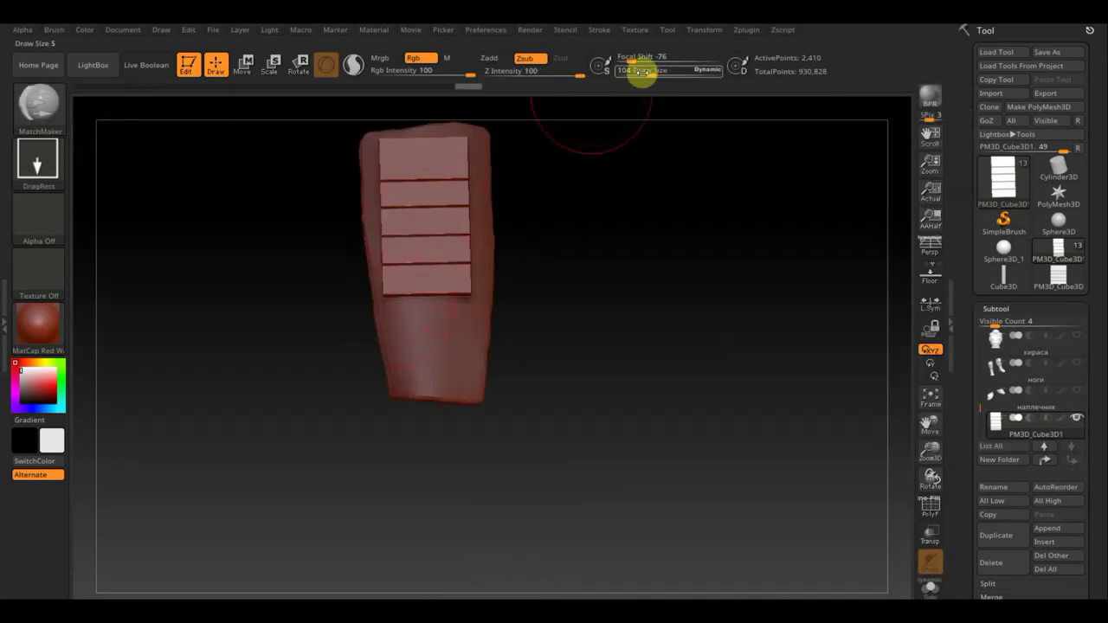
left_click_drag(651, 72, 657, 72)
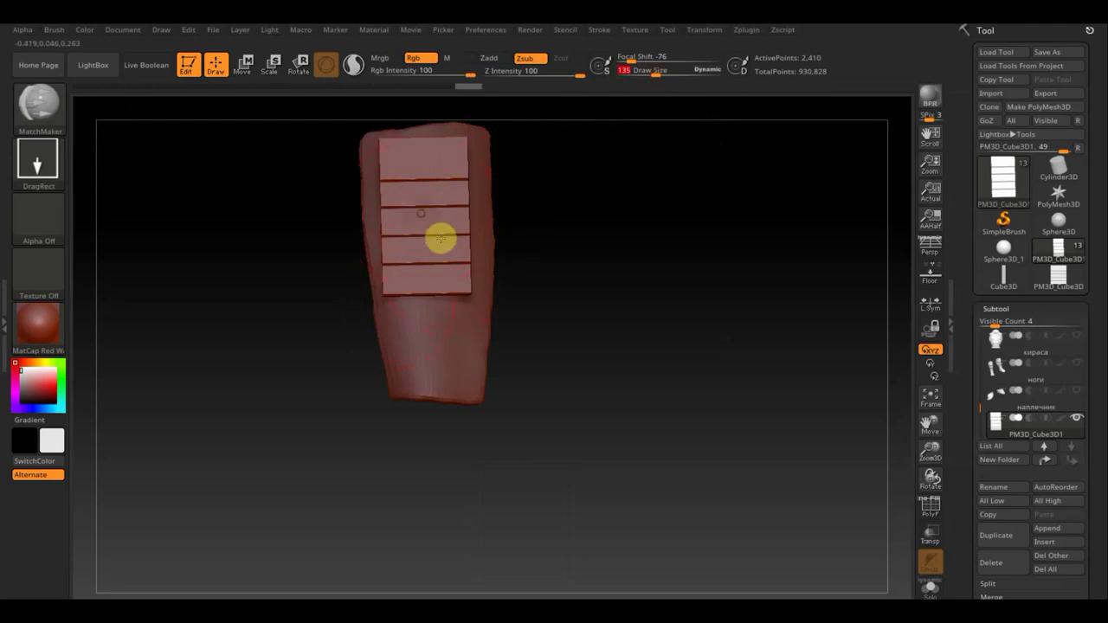
left_click_drag(440, 239, 521, 332)
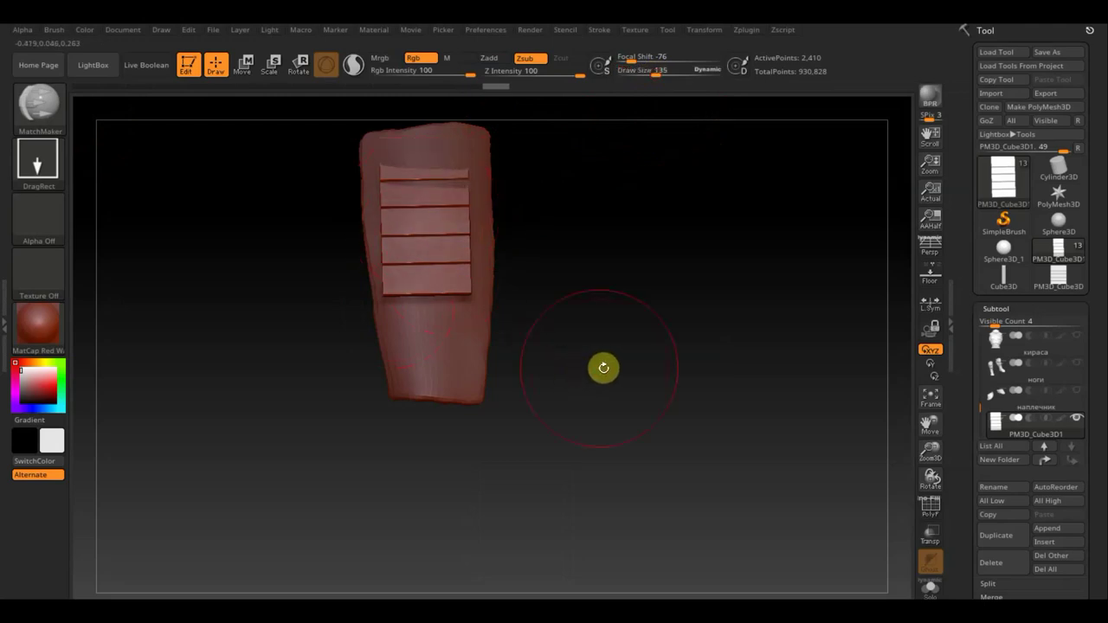
left_click_drag(636, 369, 565, 375)
Step: Push the plank panel along Z, rotate it slightly, and shift it back toward the strip
key("w")
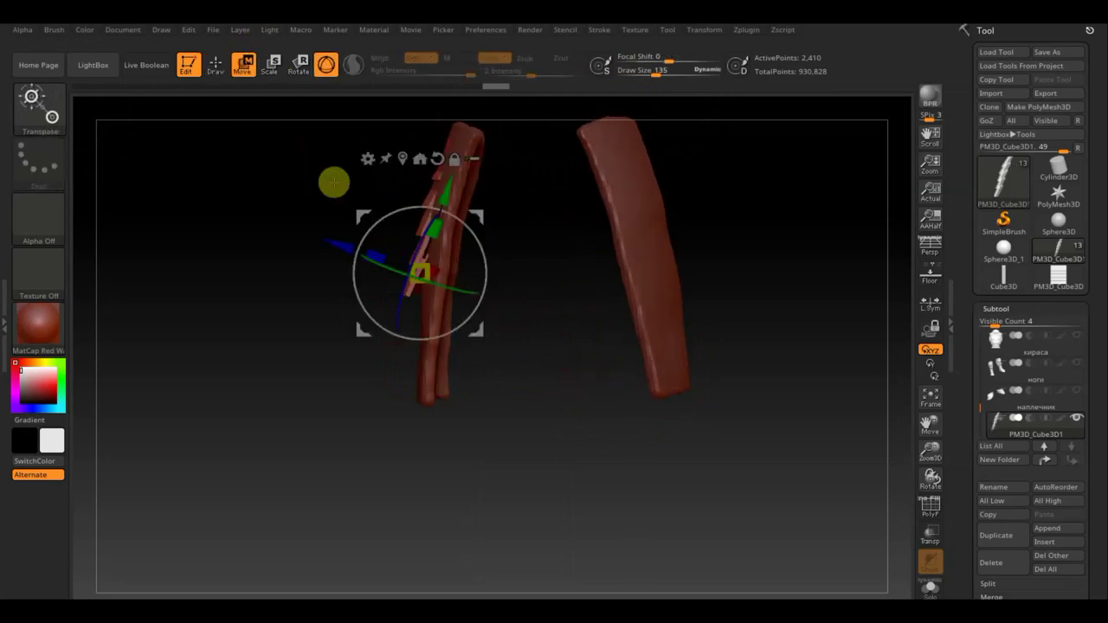
left_click_drag(337, 250, 302, 248)
left_click_drag(450, 231, 450, 225)
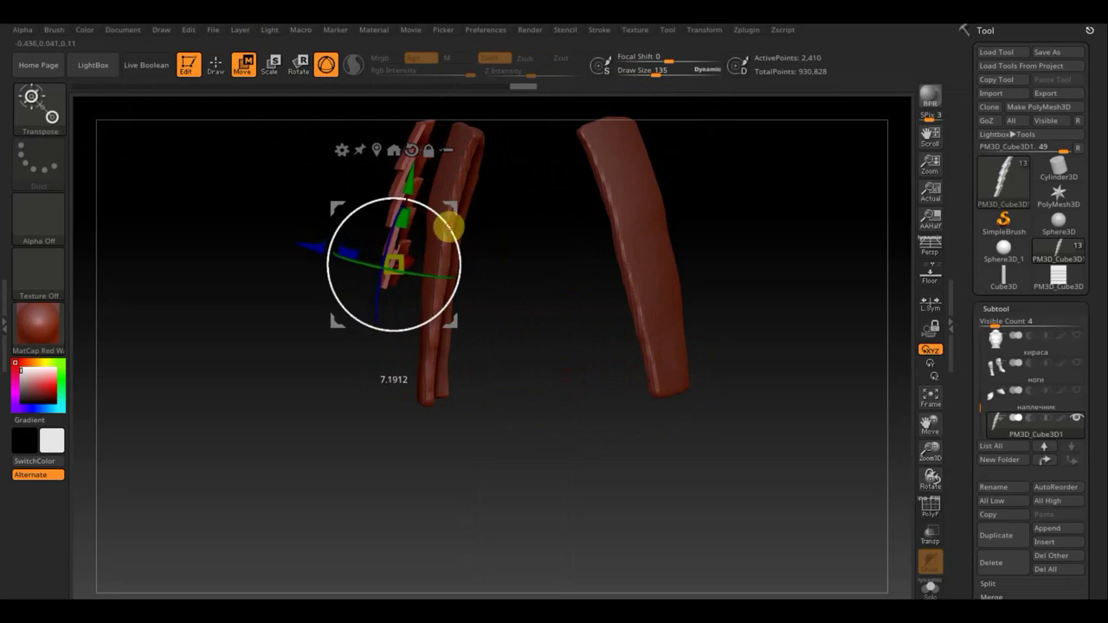
left_click_drag(316, 248, 329, 257)
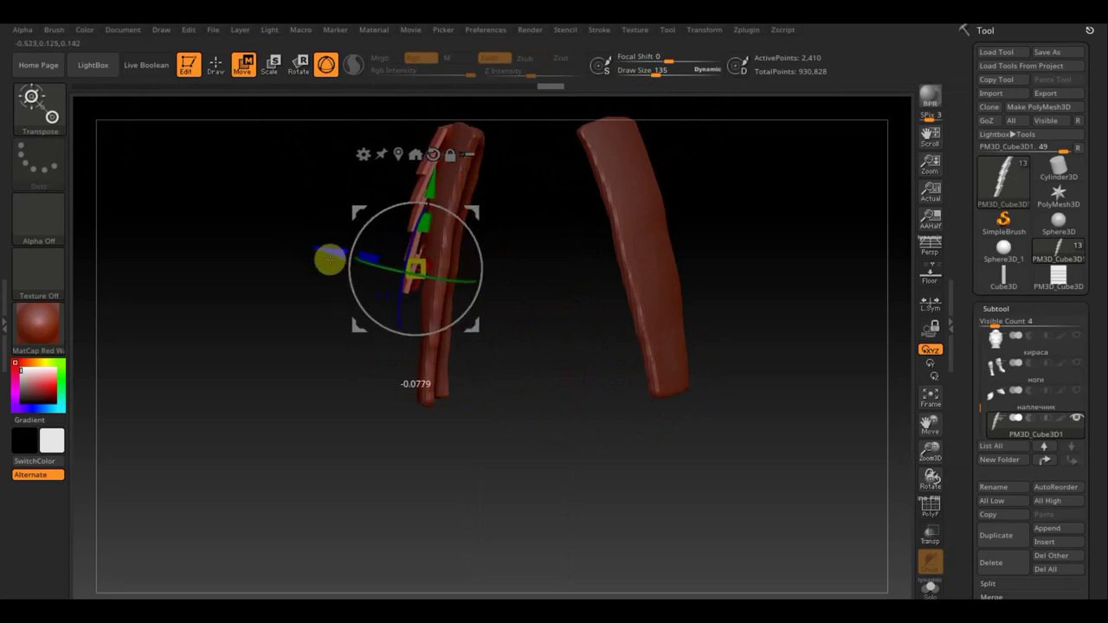
mouse_move(545, 346)
left_mouse_down()
mouse_move(601, 363)
mouse_move(659, 341)
mouse_move(640, 367)
left_mouse_up()
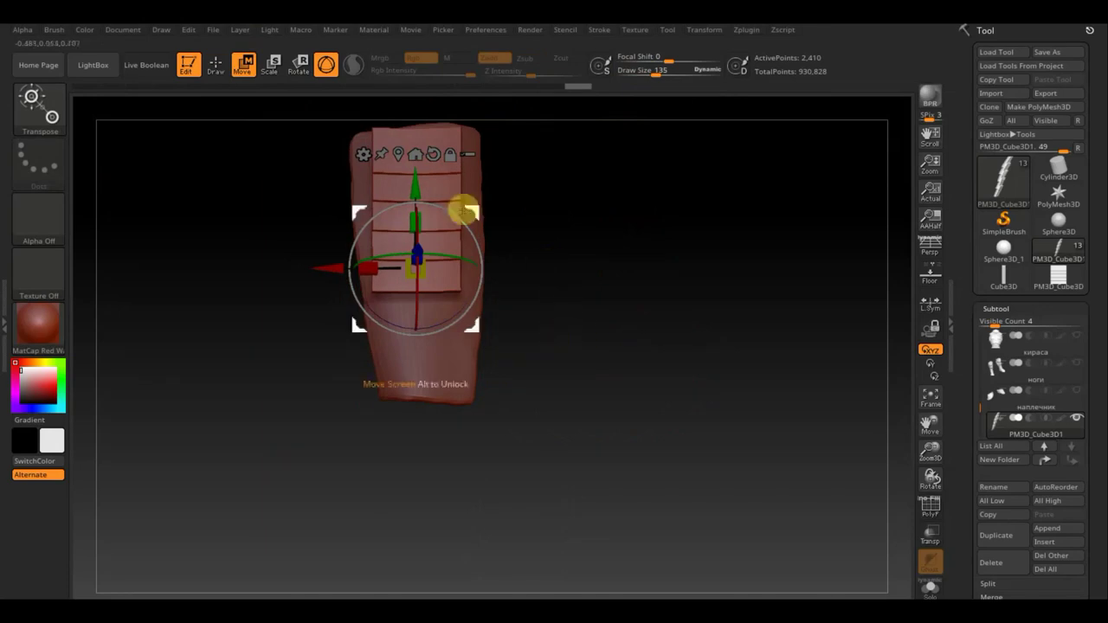
Step: Rotate the panel a few degrees, widen it along X, and turn it slightly around Y
left_click_drag(324, 271, 326, 276)
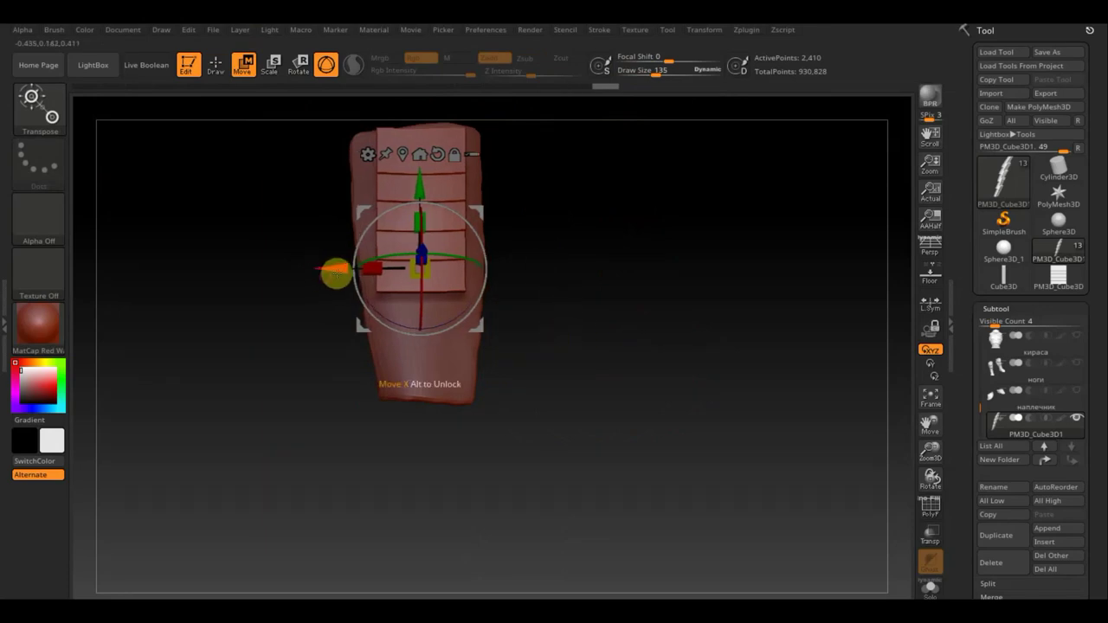
left_click_drag(447, 208, 448, 212)
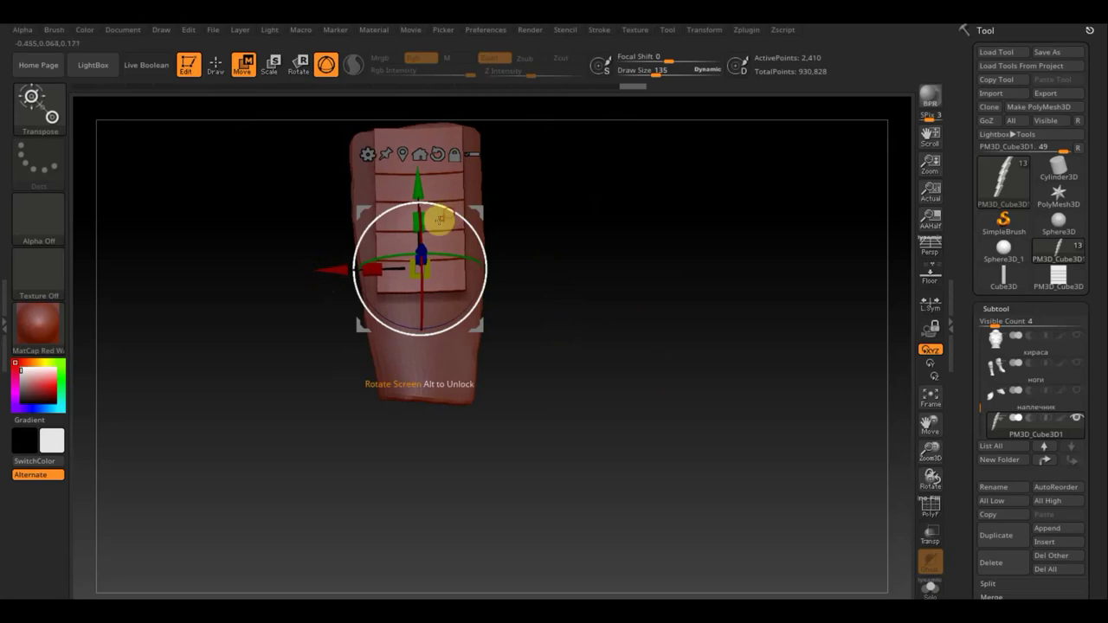
left_click_drag(356, 273, 354, 273)
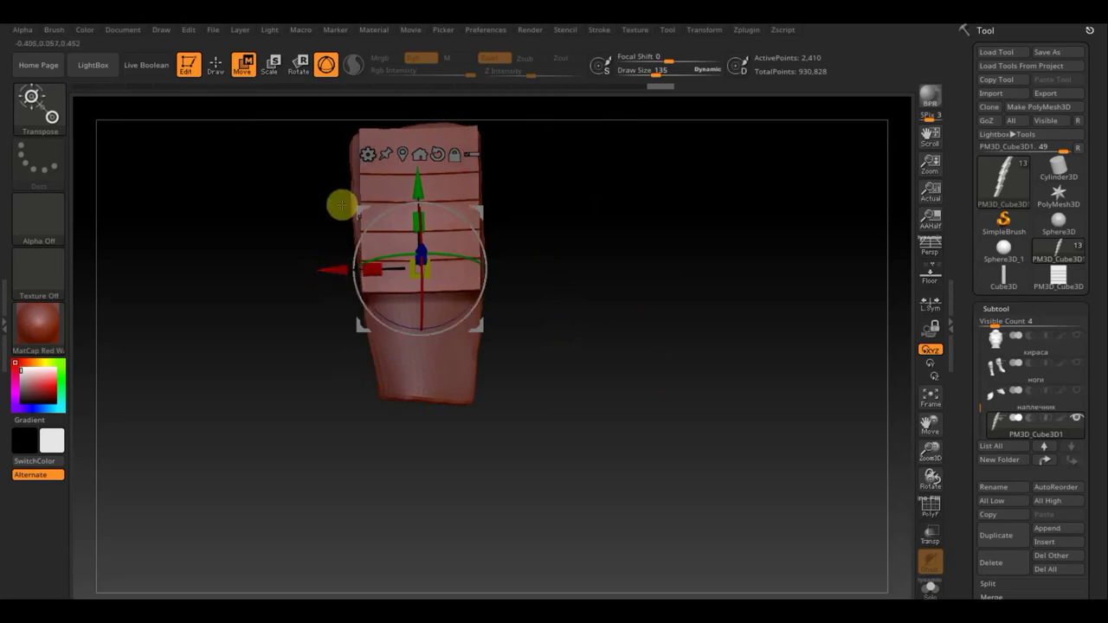
mouse_move(644, 250)
left_mouse_down()
mouse_move(601, 279)
mouse_move(611, 277)
mouse_move(599, 294)
left_mouse_up()
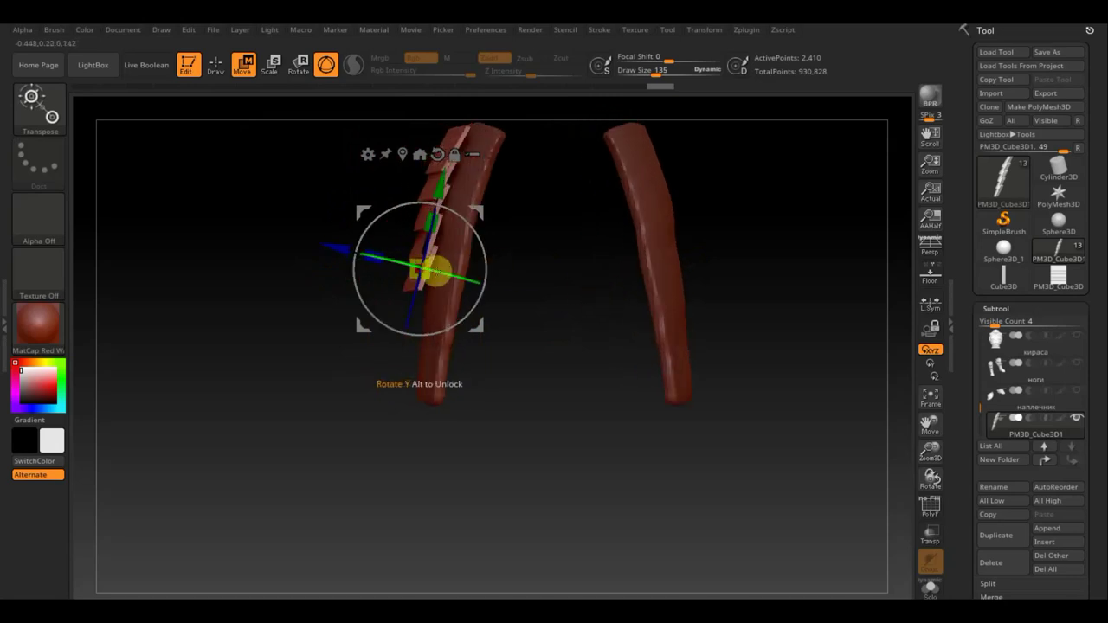
left_click_drag(436, 272, 440, 276)
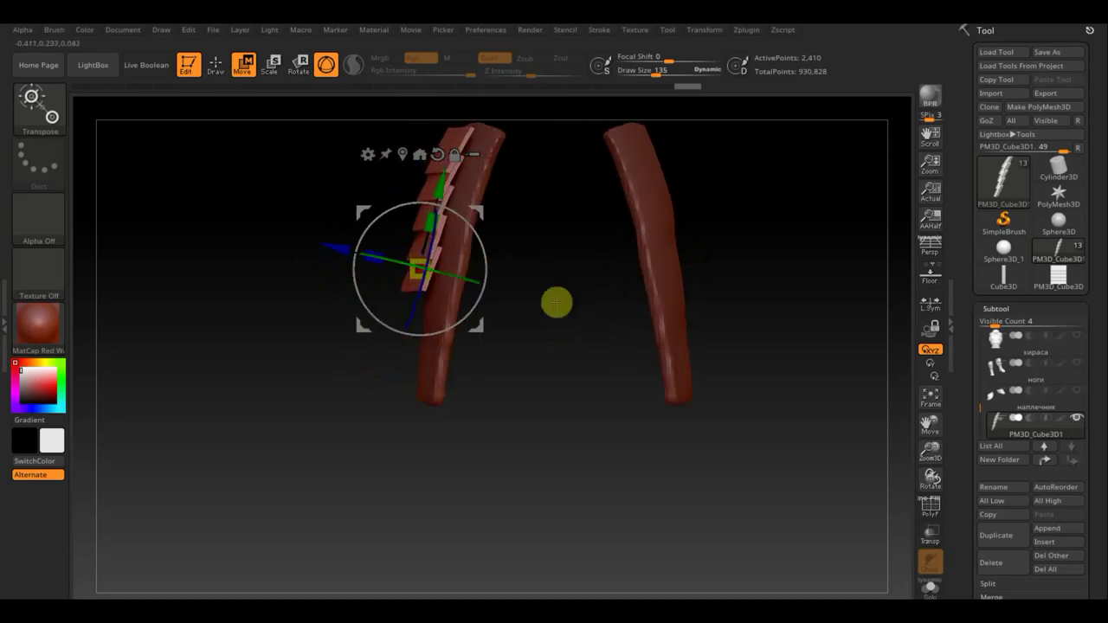
mouse_move(557, 302)
left_mouse_down()
mouse_move(643, 302)
mouse_move(619, 305)
left_mouse_up()
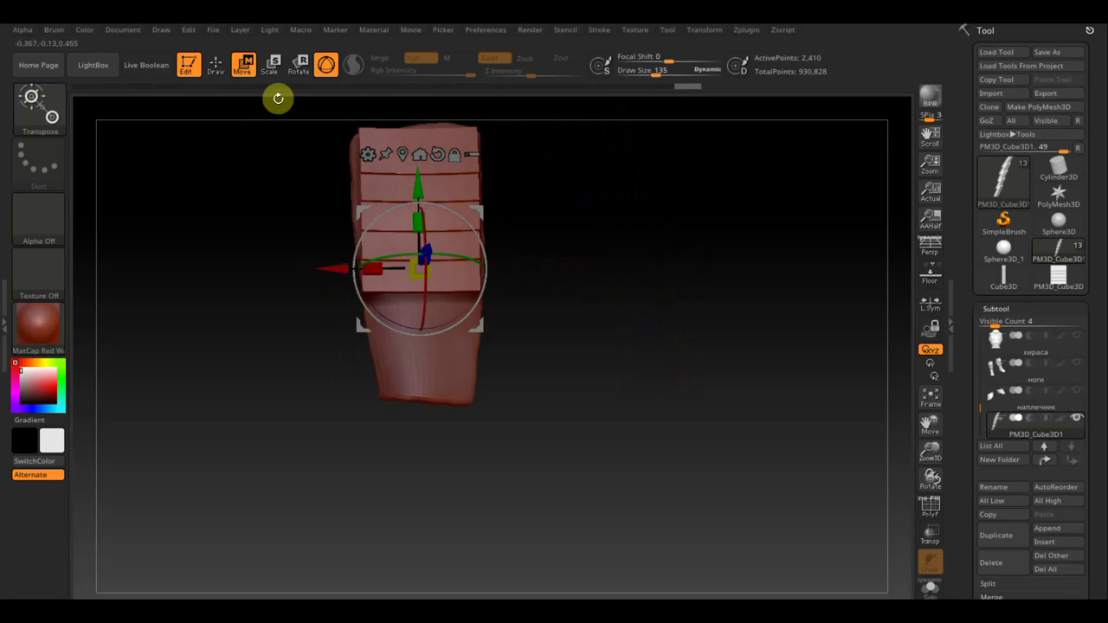
left_click(215, 65)
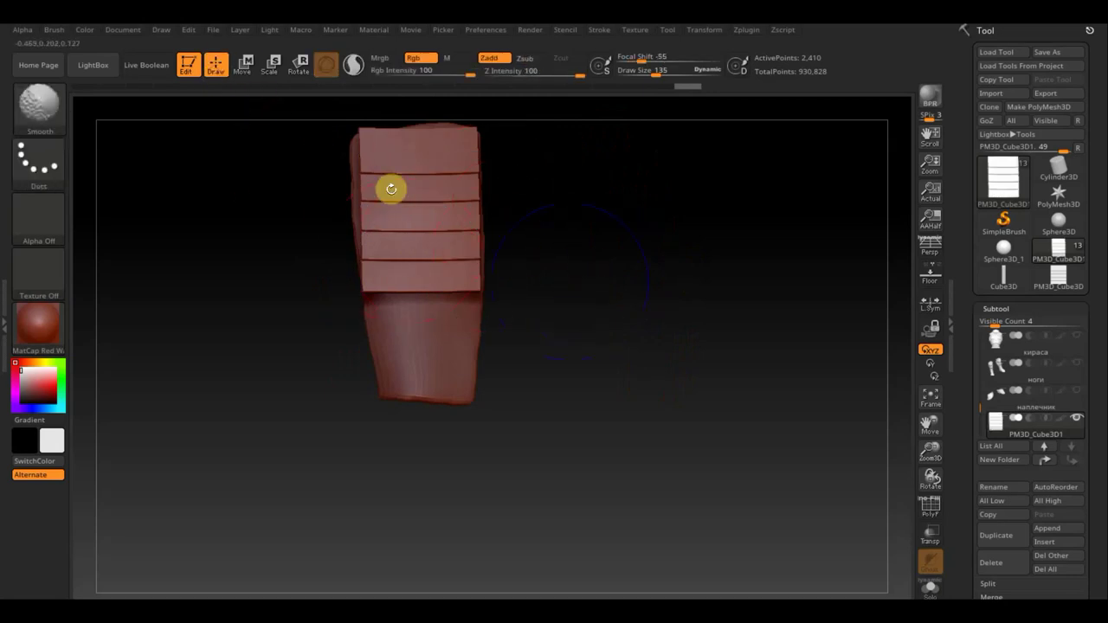
Step: Undo the last edit to the top plate and view both pieces from the side
left_click(242, 65)
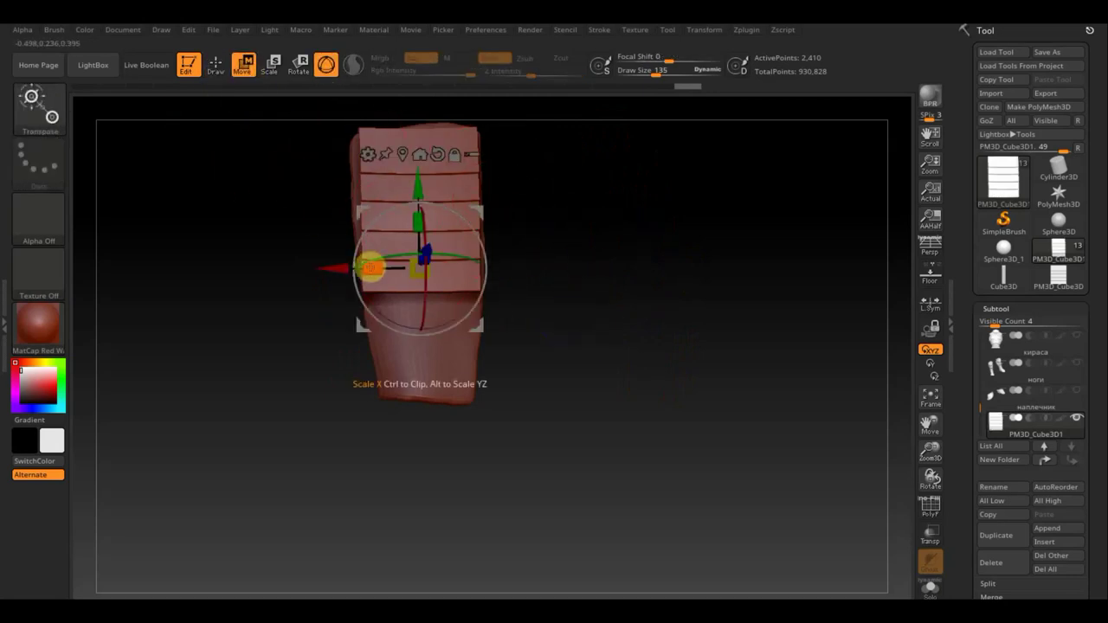
left_click(215, 65)
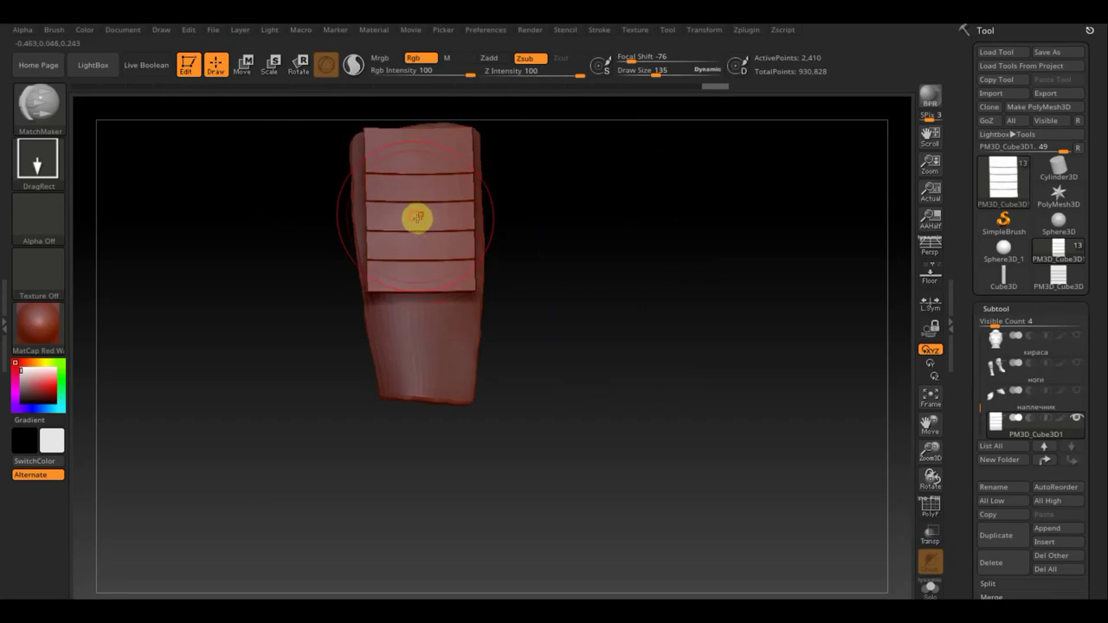
key("ctrl+z")
key("ctrl+z")
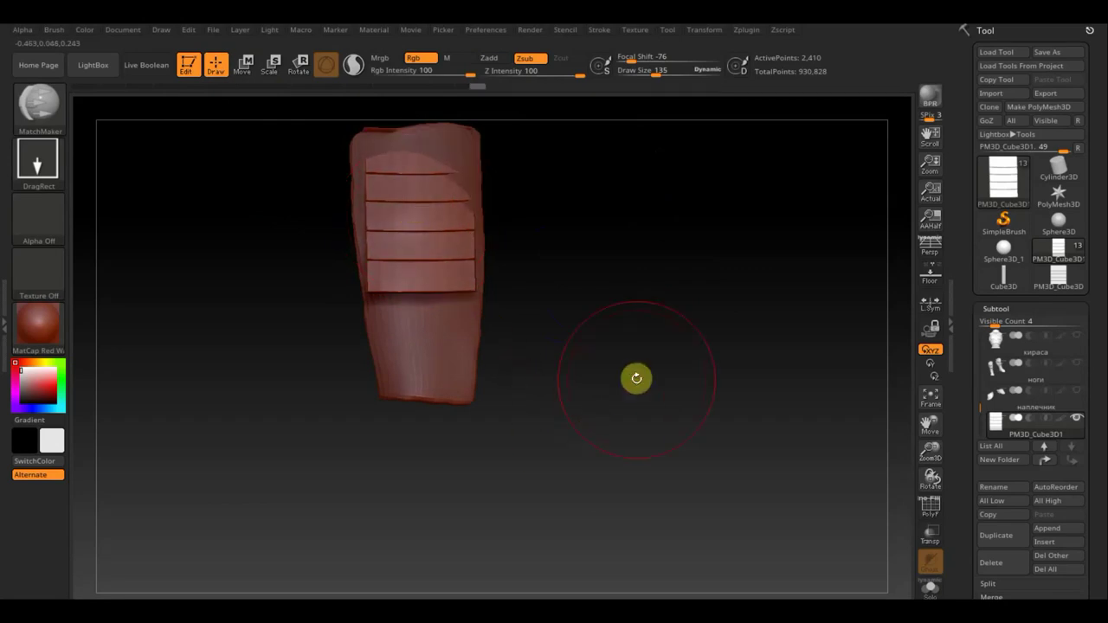
mouse_move(636, 377)
left_mouse_down()
mouse_move(569, 382)
mouse_move(578, 393)
left_mouse_up()
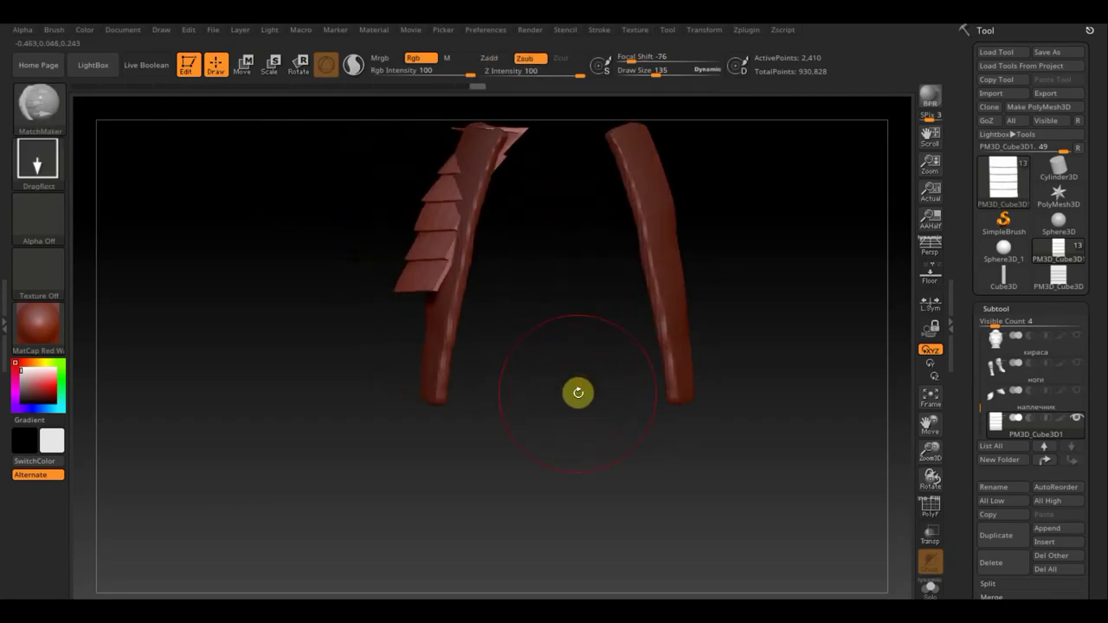
left_click_drag(585, 349, 496, 351)
Step: Tilt the plank stack upright and rotate it around the vertical axis to fan along the strip
left_click(244, 66)
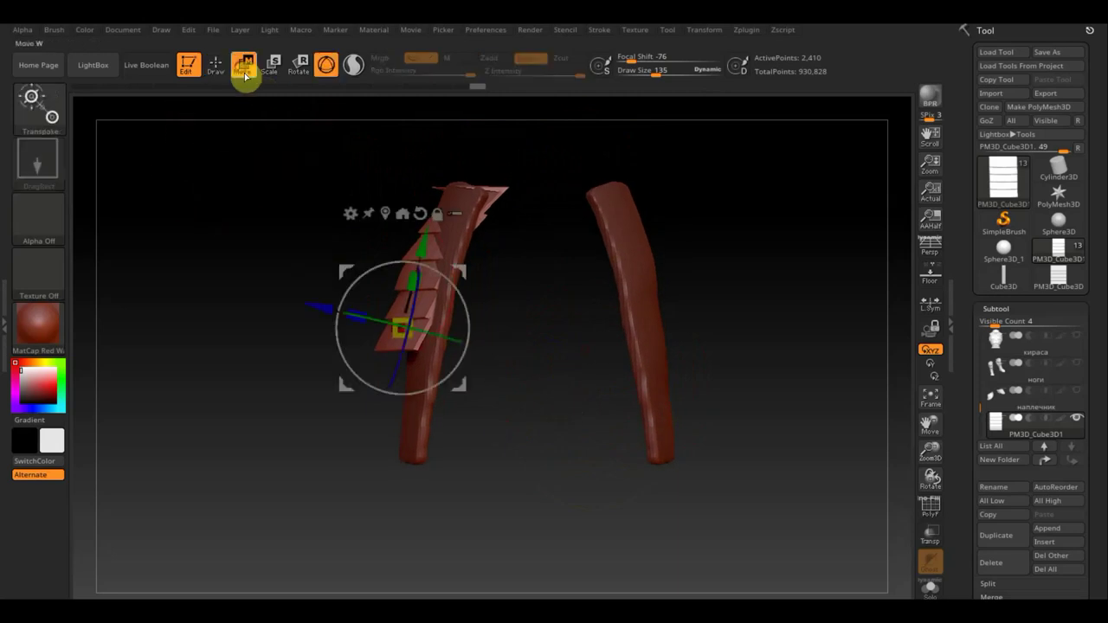
left_click_drag(423, 251, 404, 264)
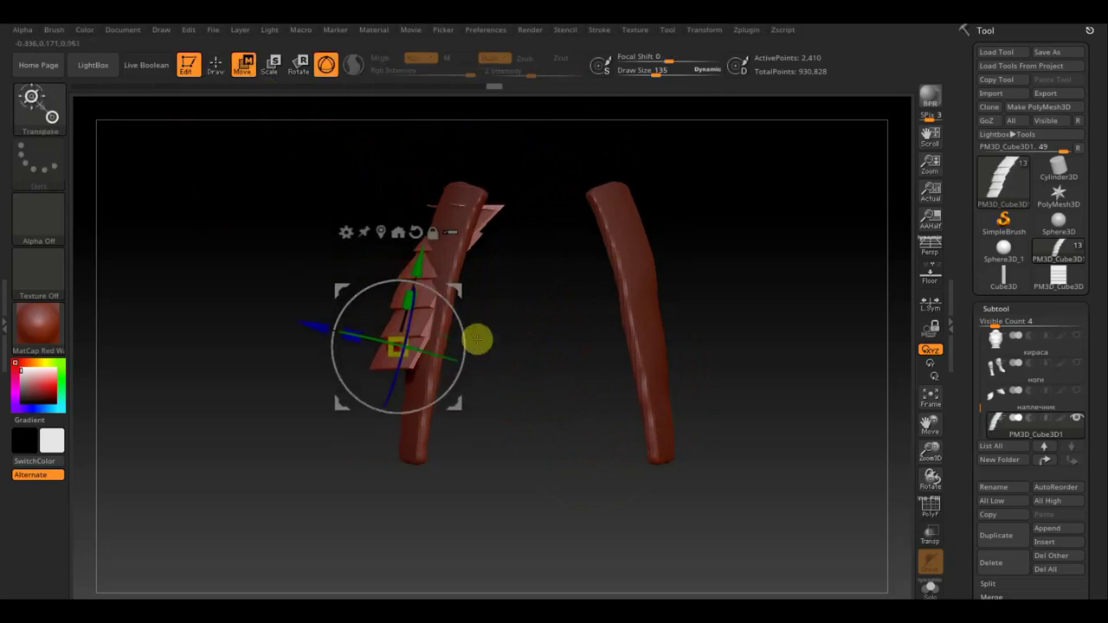
mouse_move(461, 321)
left_mouse_down()
mouse_move(454, 308)
mouse_move(552, 334)
left_mouse_up()
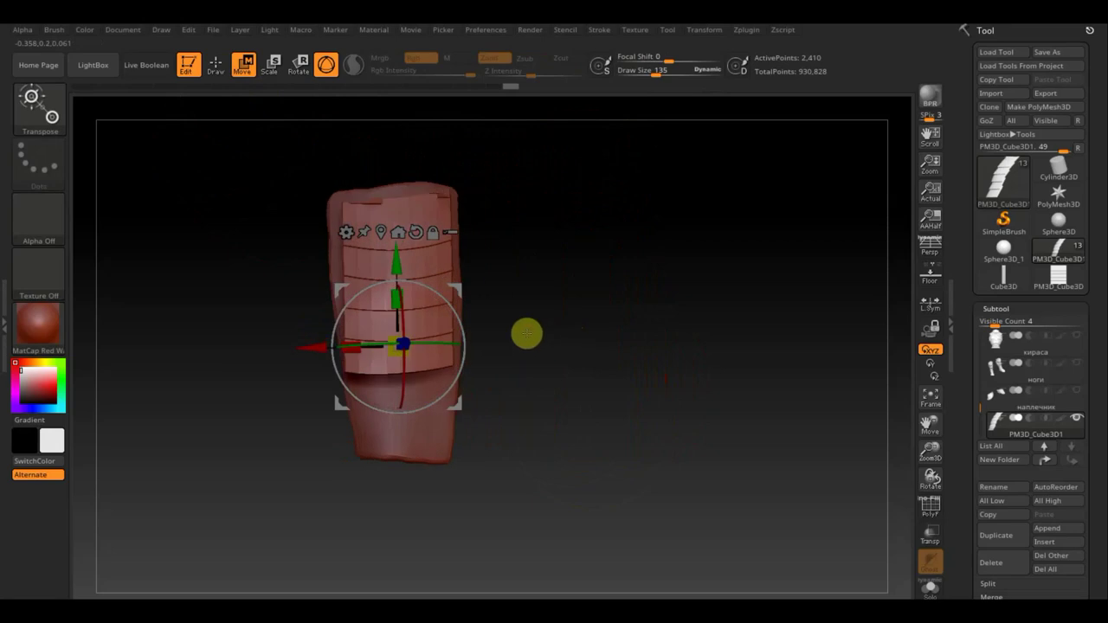
left_click_drag(403, 268, 396, 264)
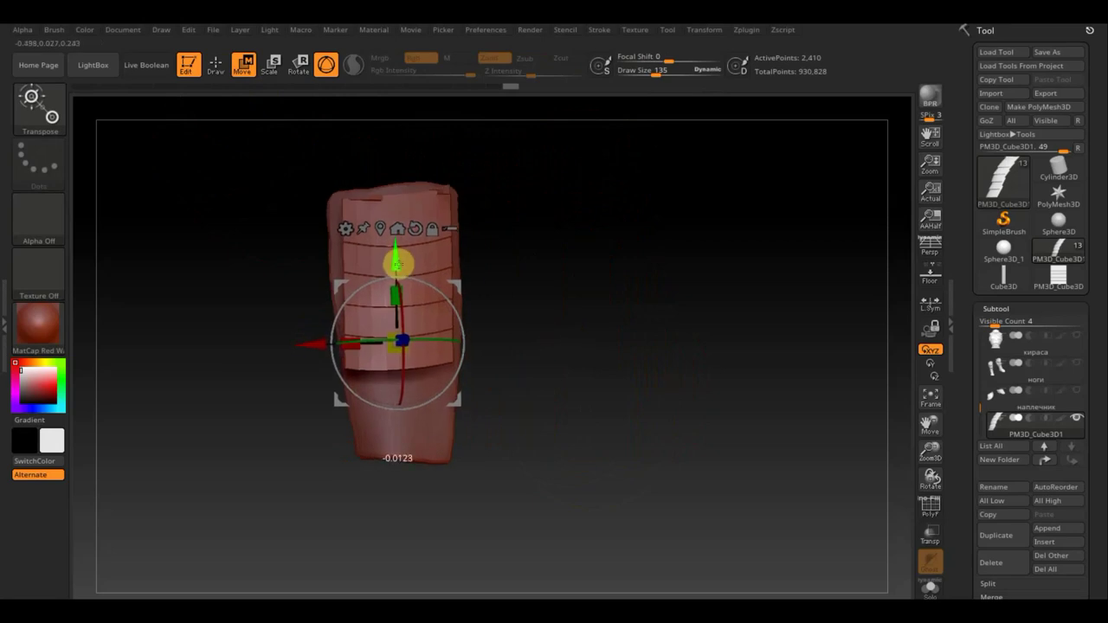
mouse_move(484, 328)
left_mouse_down()
mouse_move(564, 334)
mouse_move(504, 344)
mouse_move(650, 332)
mouse_move(655, 341)
left_mouse_up()
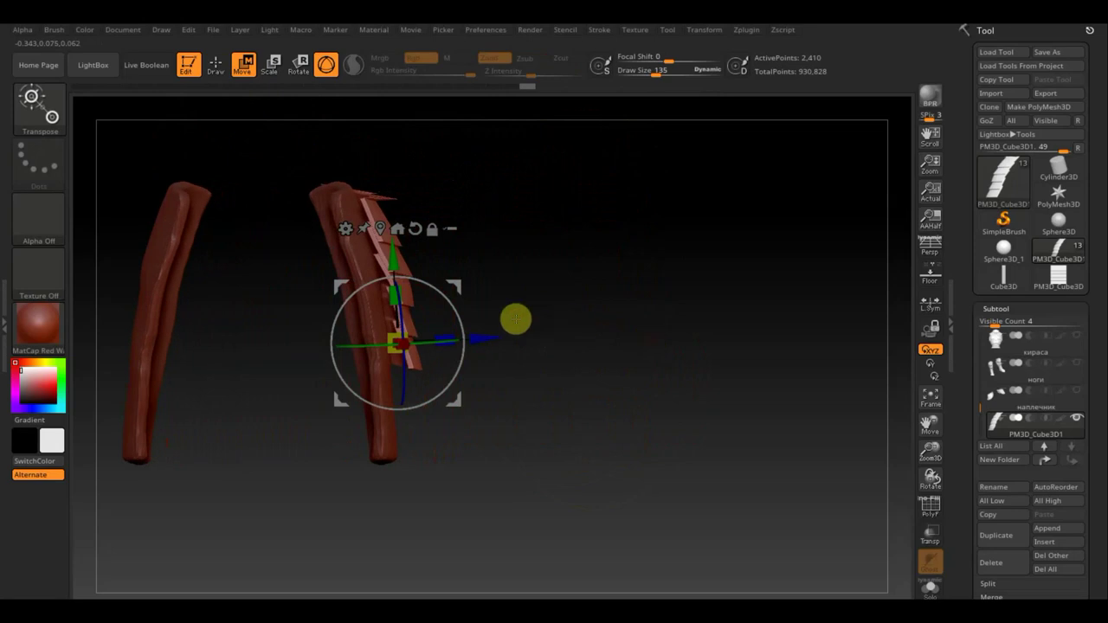
left_click_drag(424, 341, 413, 343)
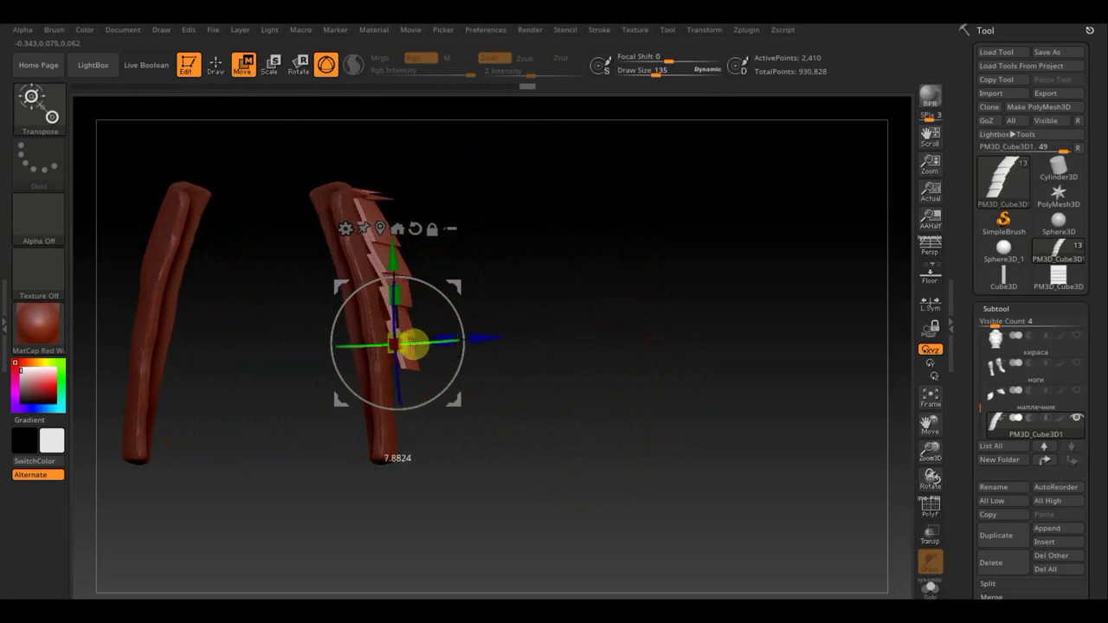
left_click(215, 64)
mouse_move(565, 232)
left_mouse_down()
mouse_move(408, 247)
mouse_move(534, 326)
left_mouse_up()
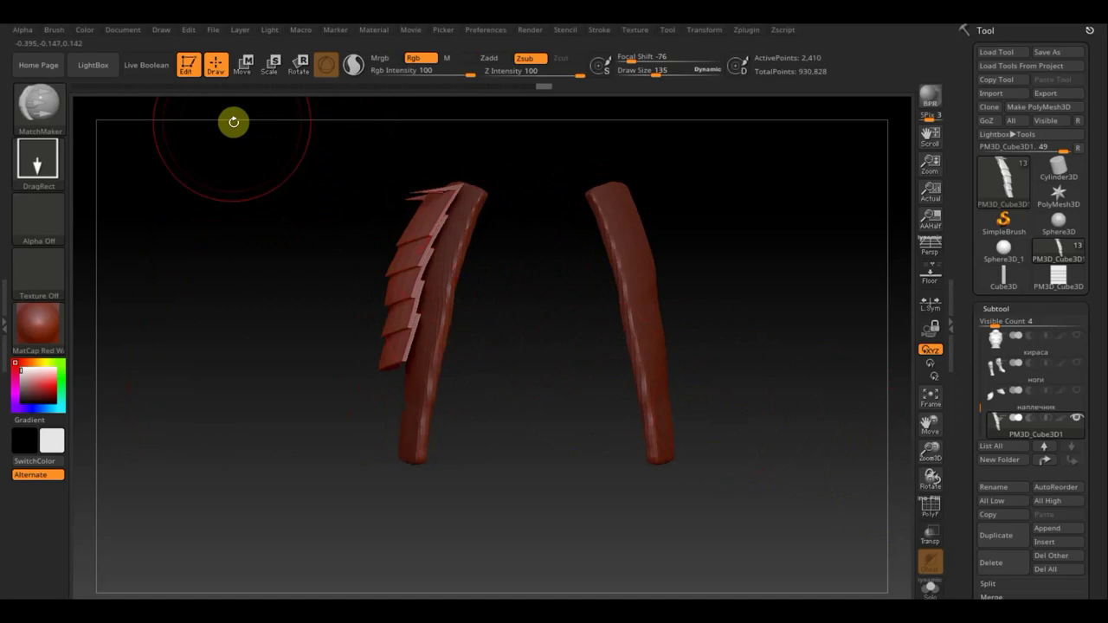
left_click_drag(507, 357, 623, 366, "shift")
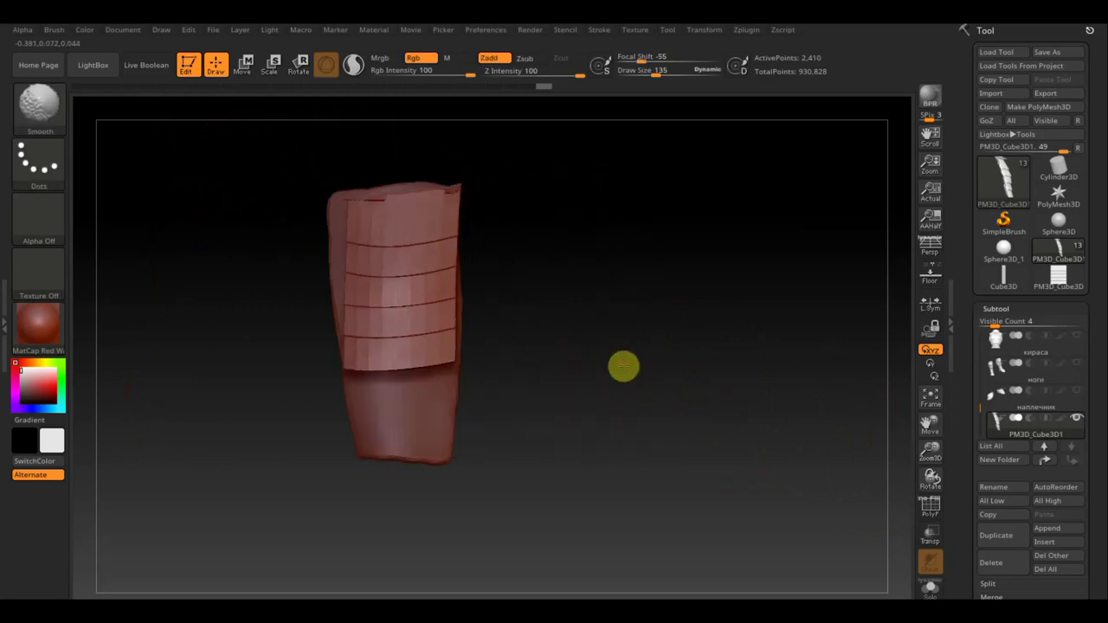
left_click_drag(581, 277, 583, 279)
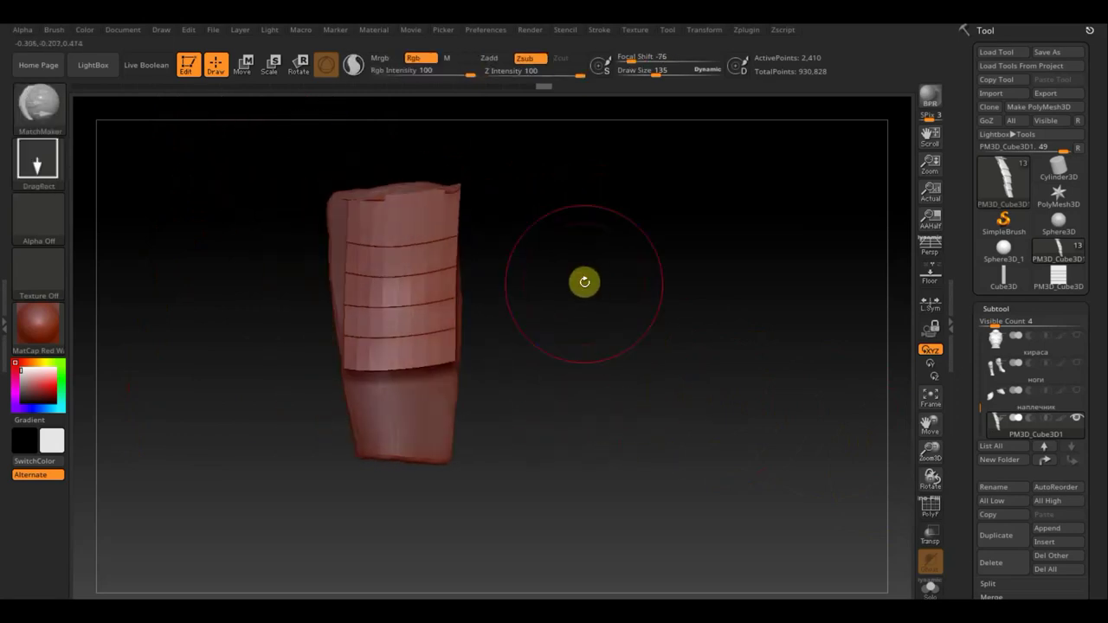
left_click(247, 65)
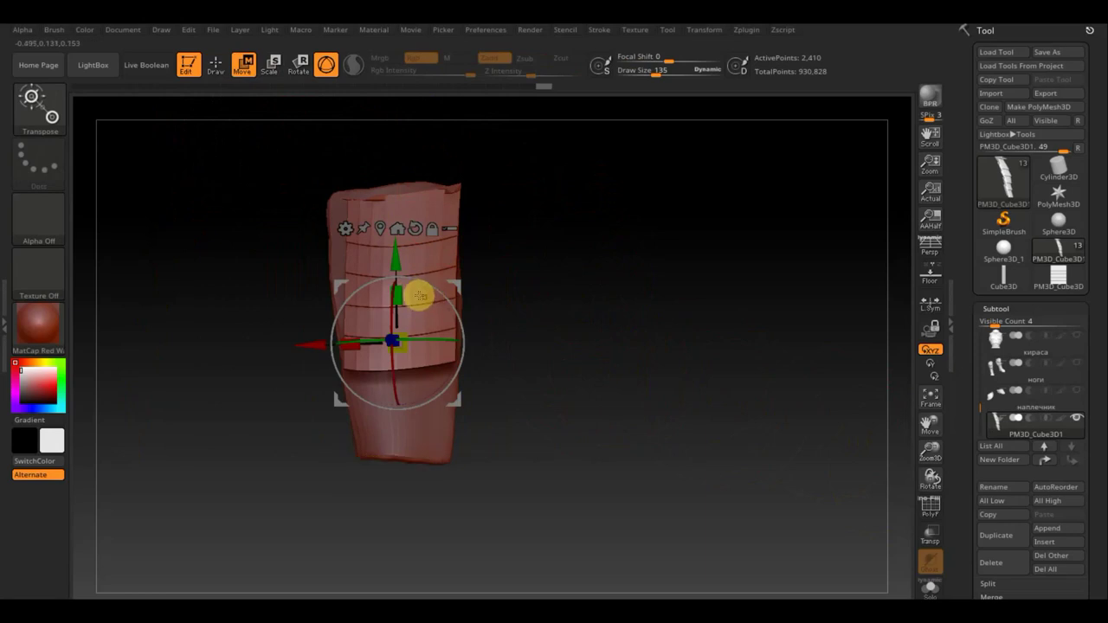
left_click(215, 64)
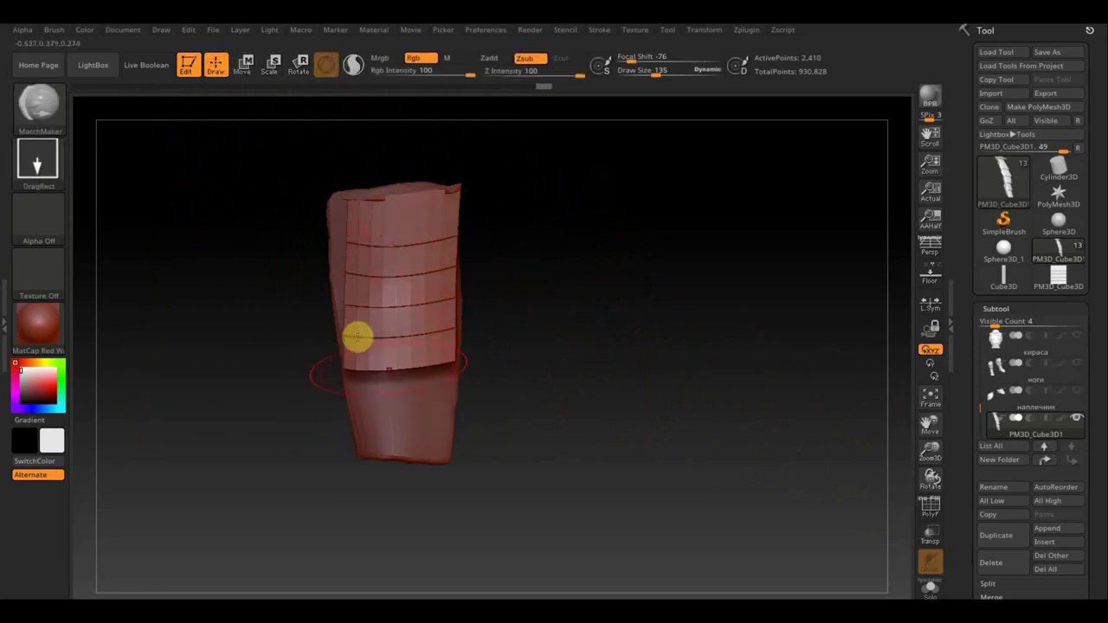
Step: Select the Move Topological brush for shaping the plank panel
left_click(46, 102)
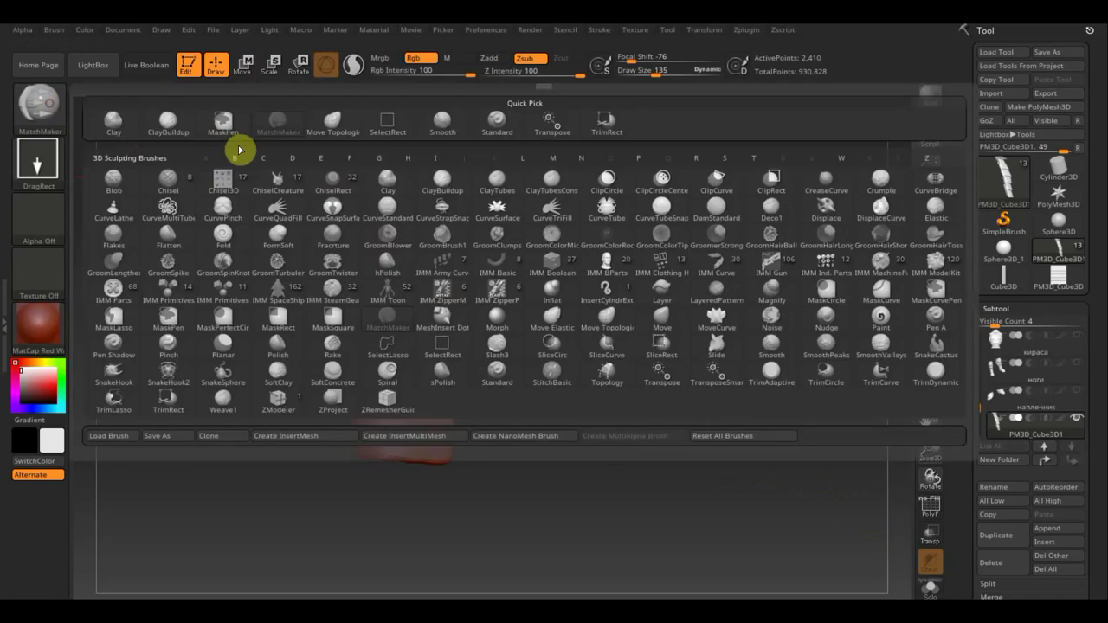
left_click(333, 128)
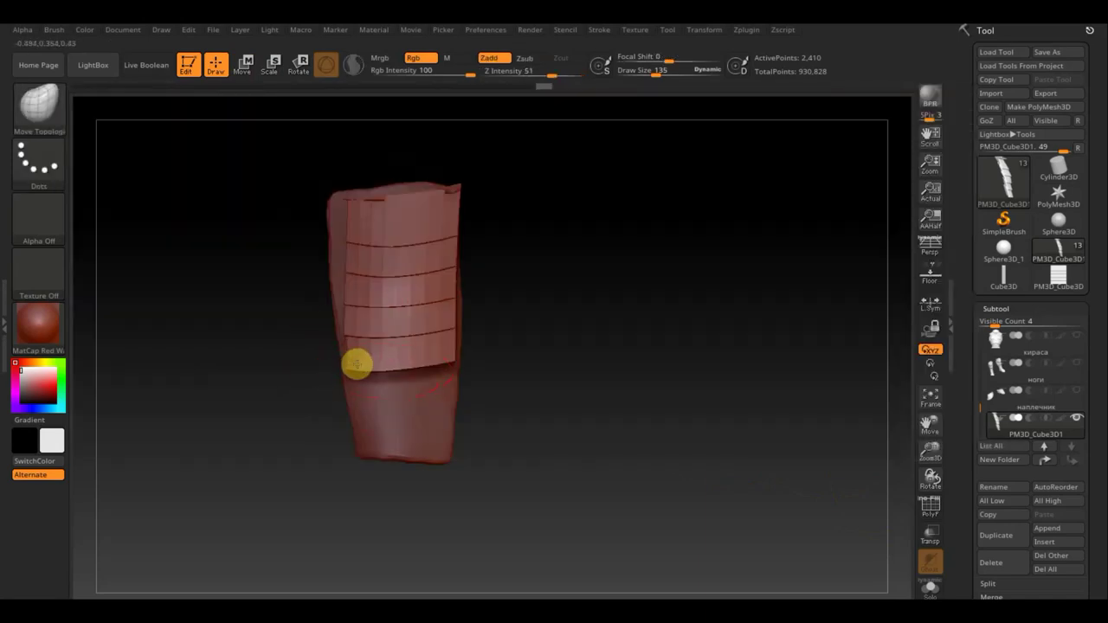
mouse_move(791, 436)
left_mouse_down()
mouse_move(667, 403)
mouse_move(742, 398)
mouse_move(752, 416)
left_mouse_up()
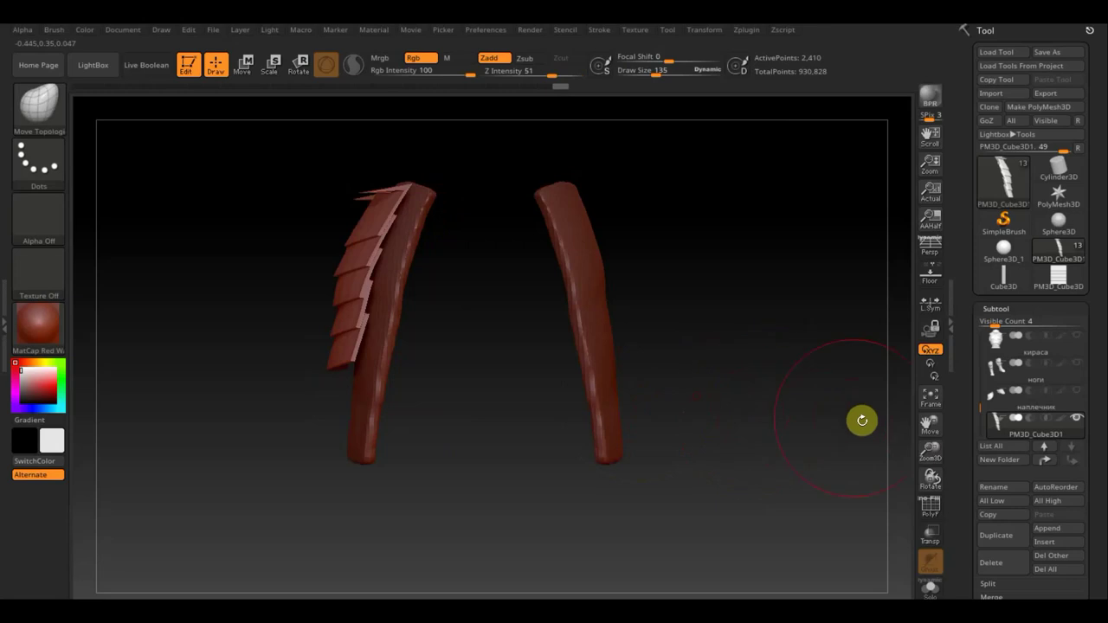
left_click_drag(1093, 523, 1085, 462)
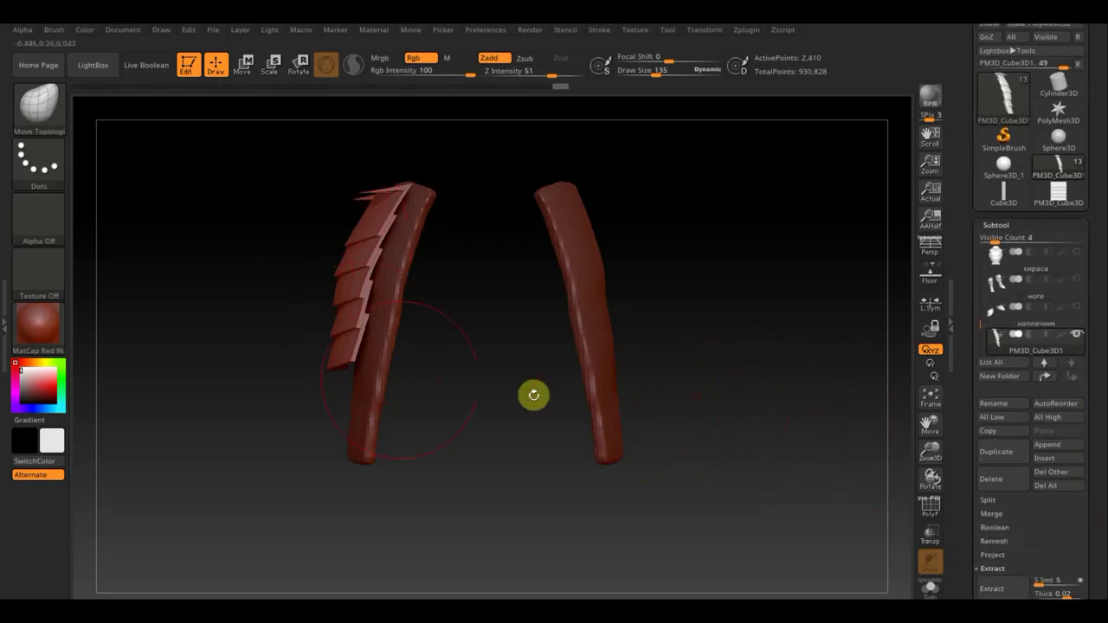
Step: DynaMesh the strip and planks at resolution 344 into one solid mesh
left_click_drag(1064, 539, 1091, 497)
left_click(1060, 471)
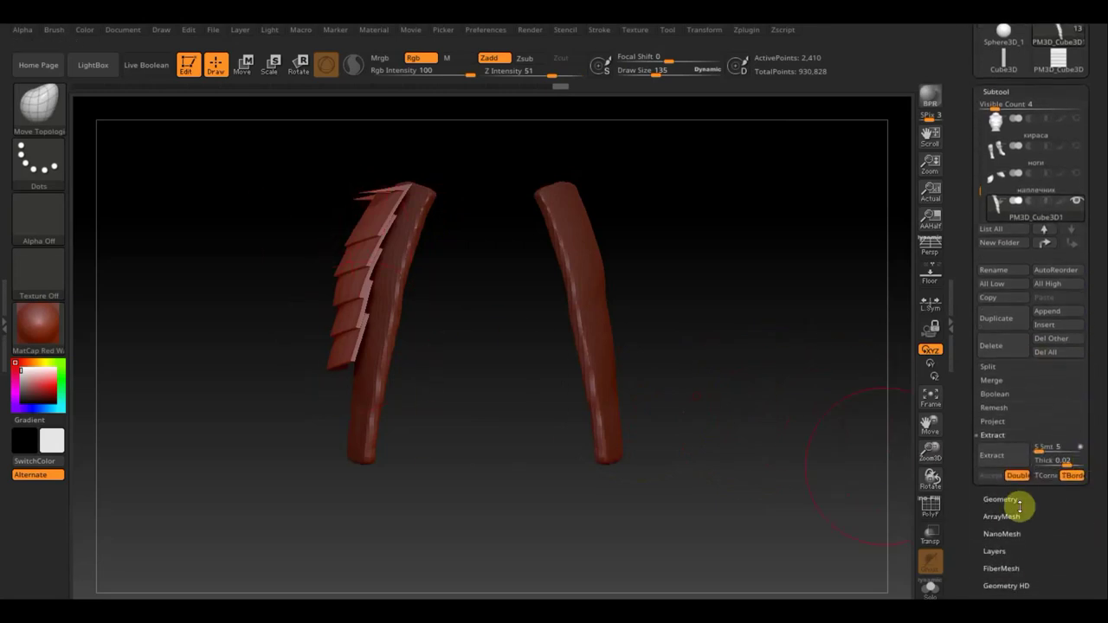
left_click_drag(1006, 499, 1033, 271)
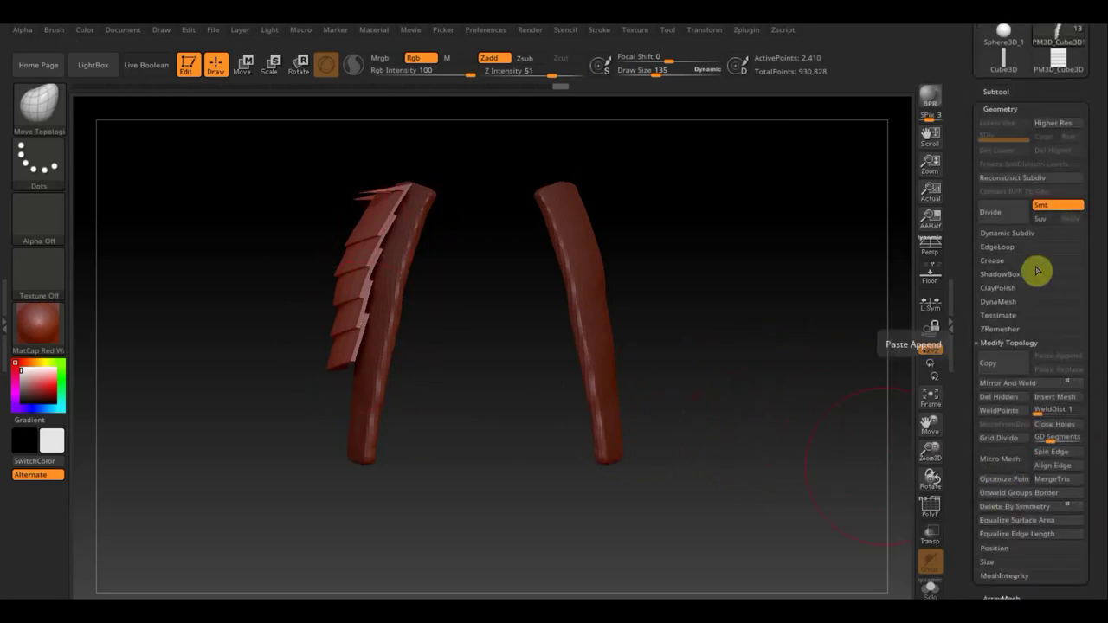
left_click(1004, 303)
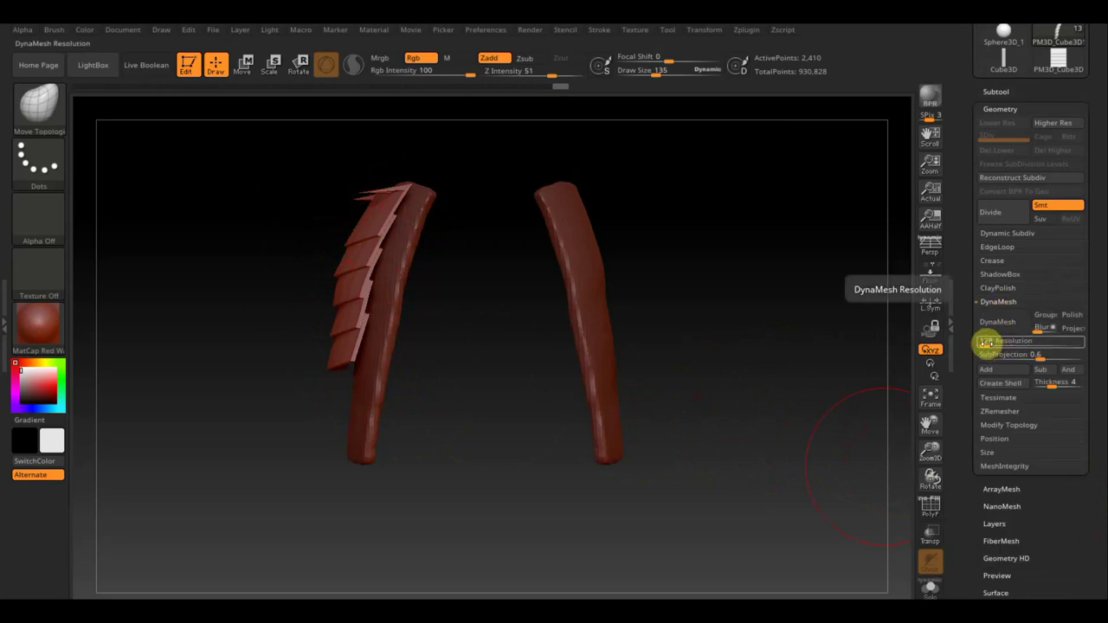
left_click_drag(986, 343, 988, 343)
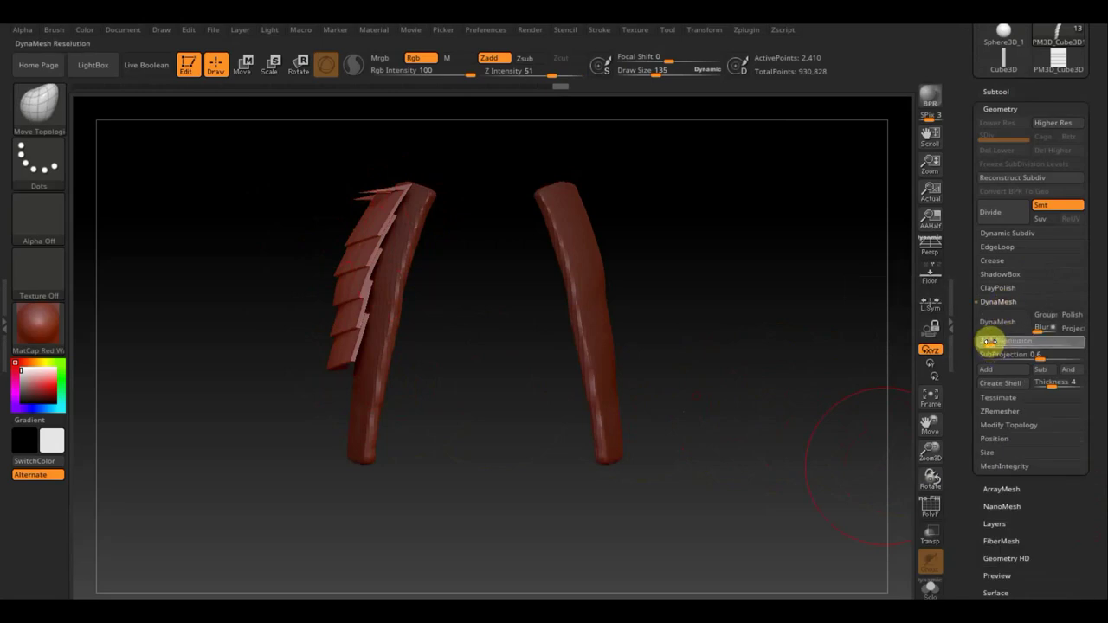
left_click(997, 321)
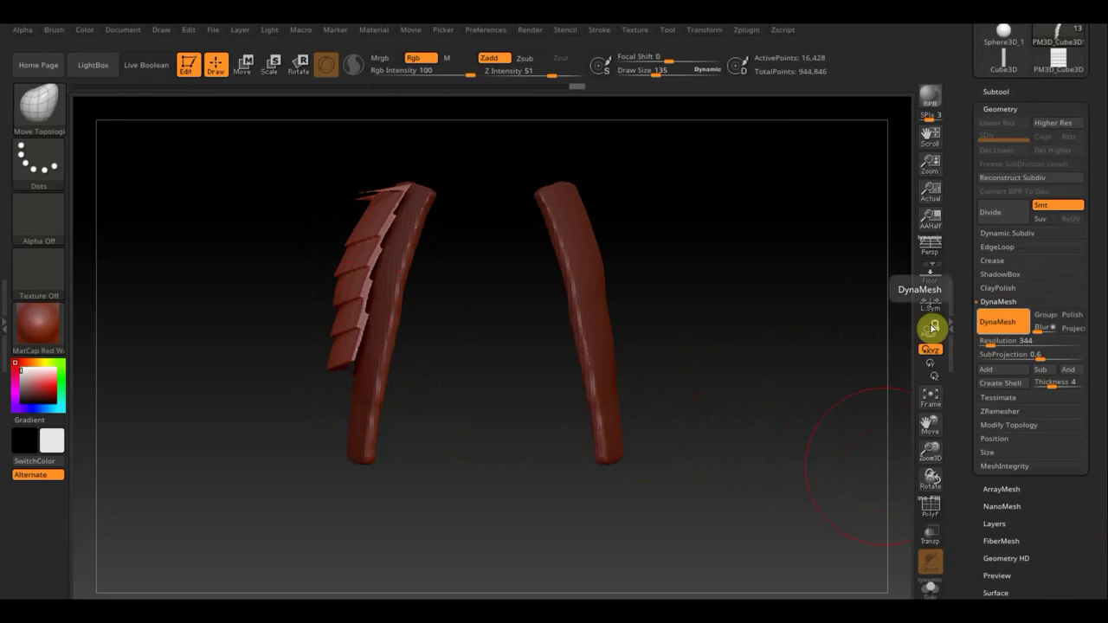
left_click_drag(766, 329, 806, 334)
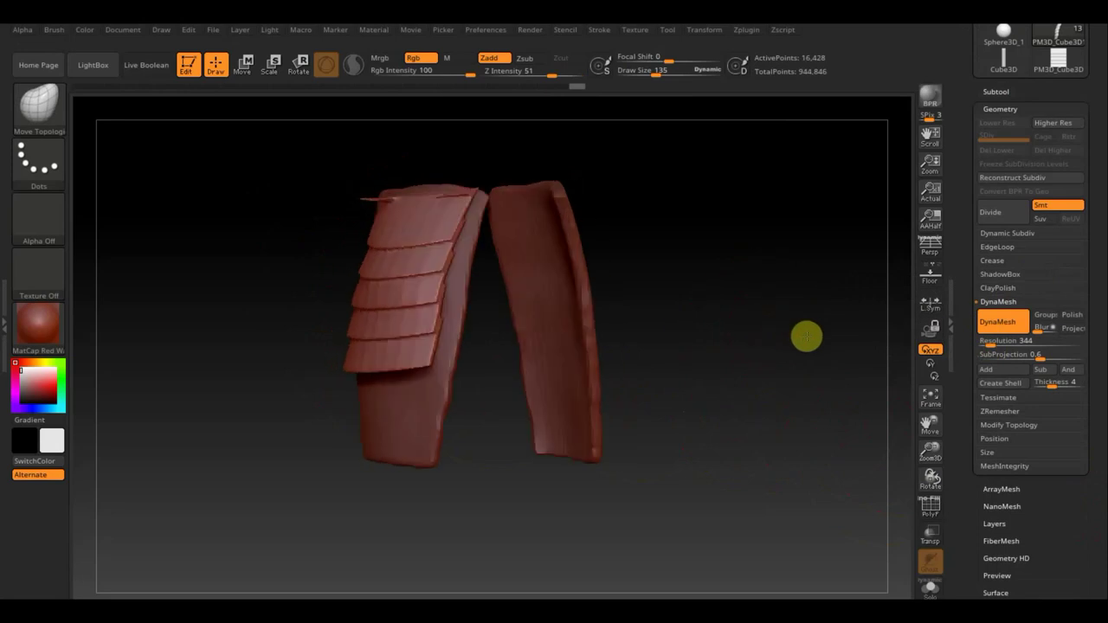
left_click(930, 509)
left_click(929, 506)
mouse_move(738, 429)
left_mouse_down()
mouse_move(758, 425)
mouse_move(716, 399)
left_mouse_up()
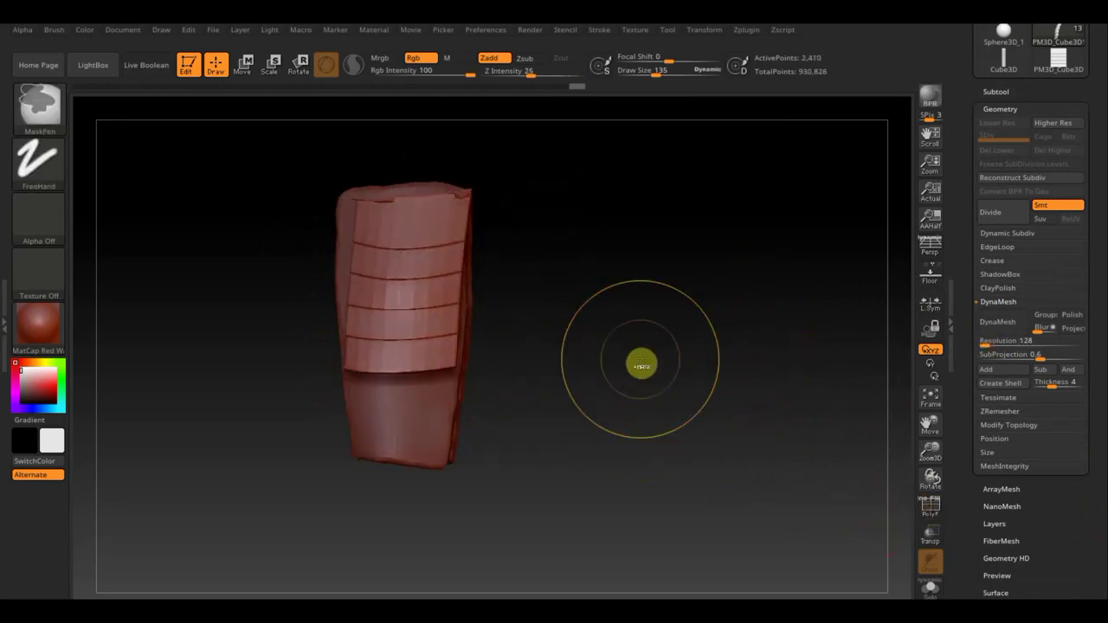
Step: Subdivide once, delete the lower levels, and DynaMesh the piece again
key("ctrl+d")
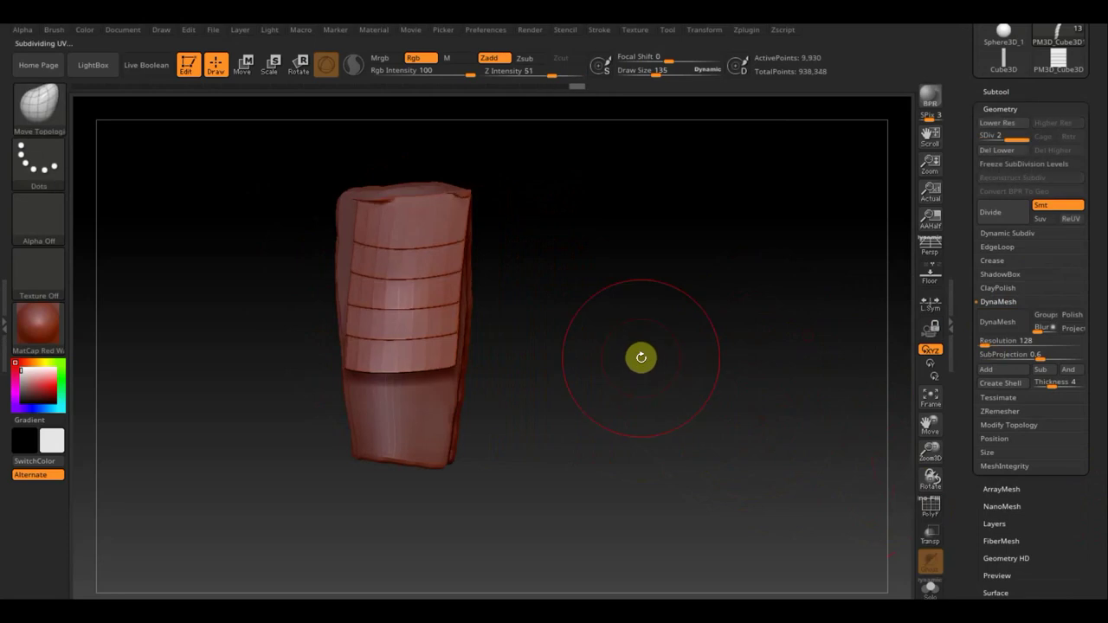
mouse_move(641, 359)
left_mouse_down()
mouse_move(581, 357)
mouse_move(592, 366)
left_mouse_up()
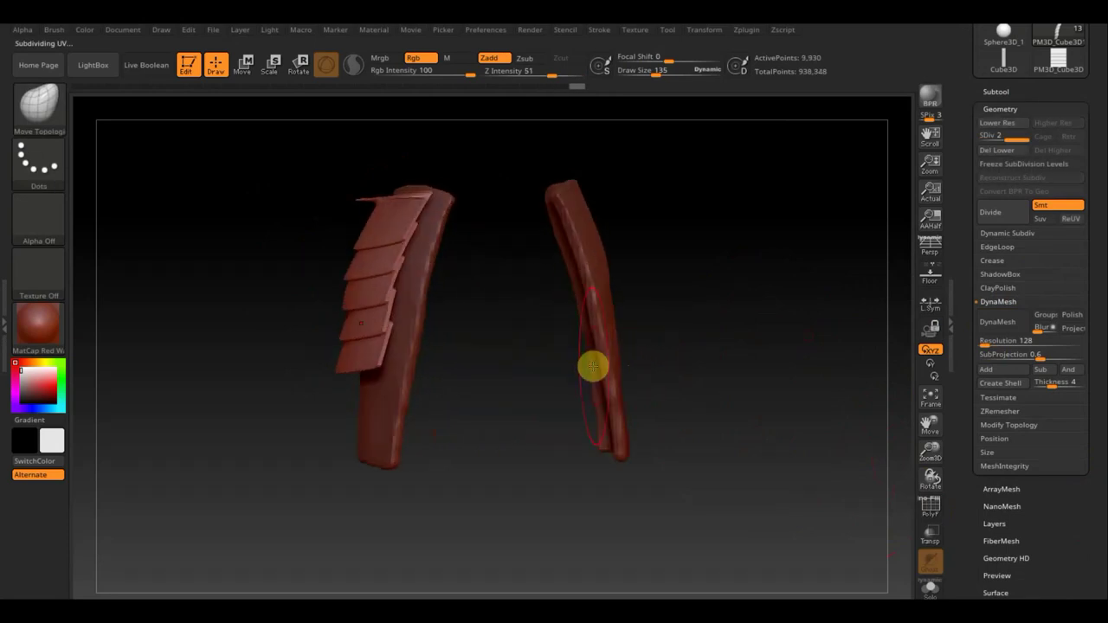
left_click(996, 153)
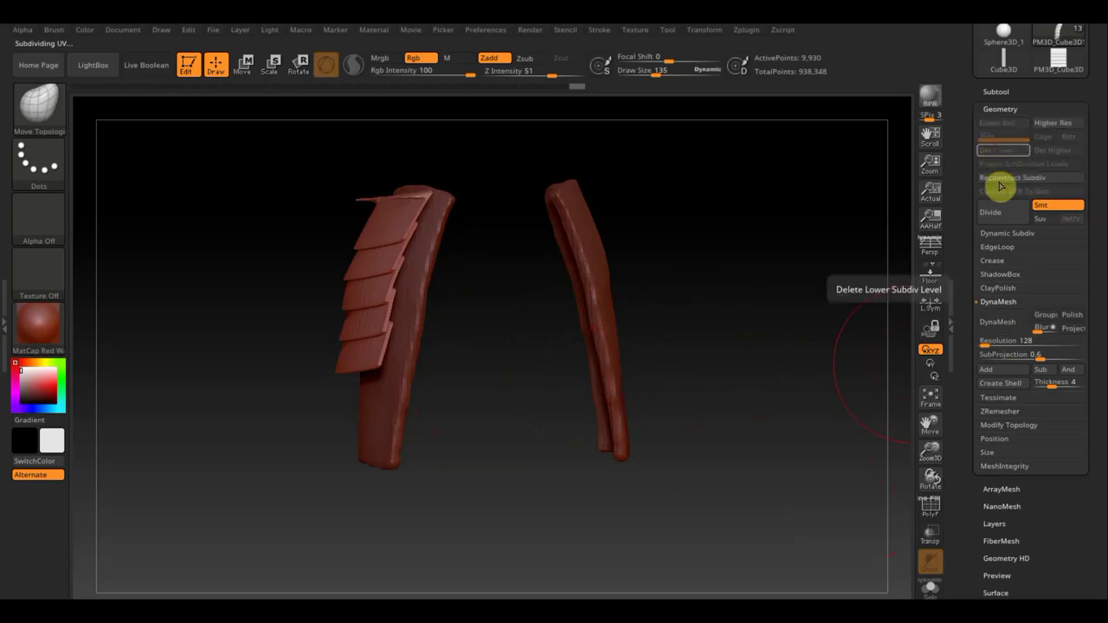
left_click(1002, 330)
mouse_move(828, 363)
left_mouse_down()
mouse_move(751, 386)
mouse_move(724, 361)
left_mouse_up()
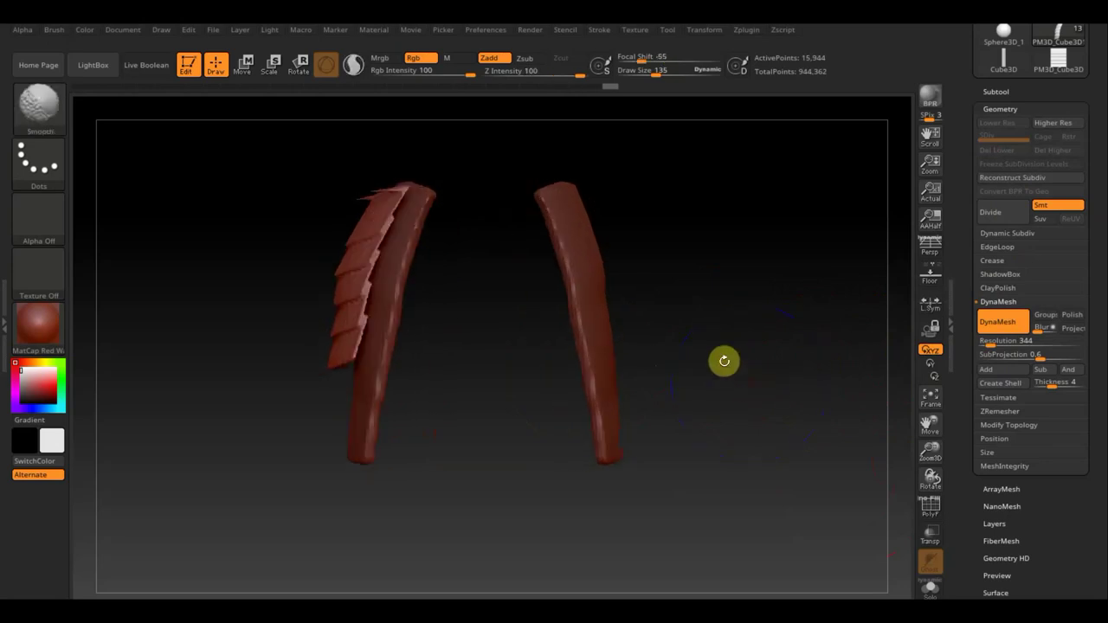
Step: Shift the left strip along depth and slide the plank section sideways and slightly up
left_click(243, 64)
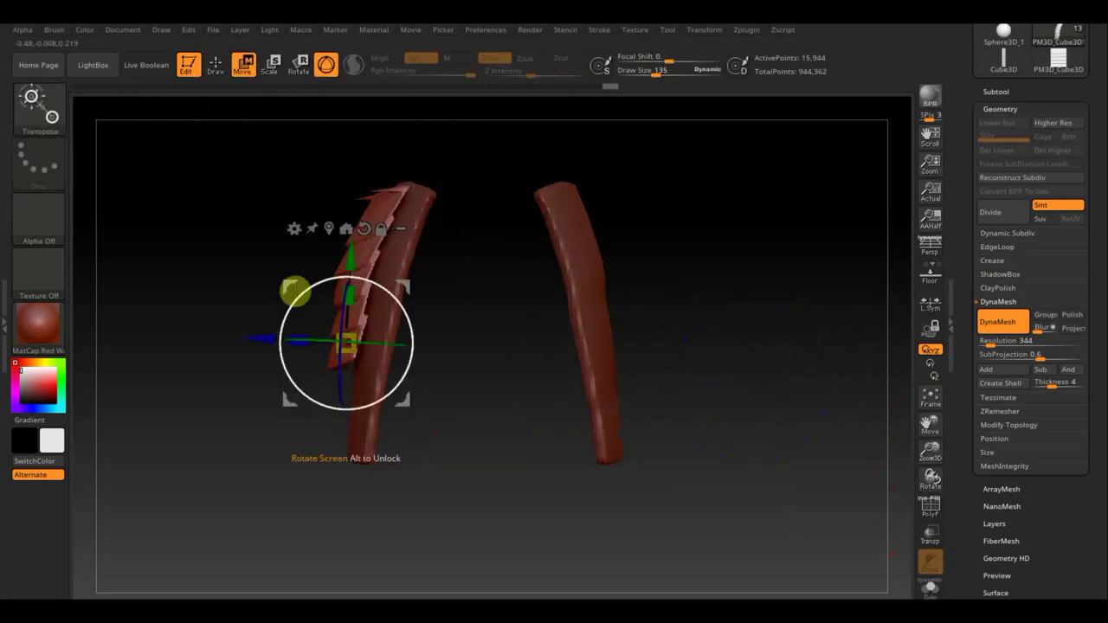
left_click_drag(256, 334, 265, 337)
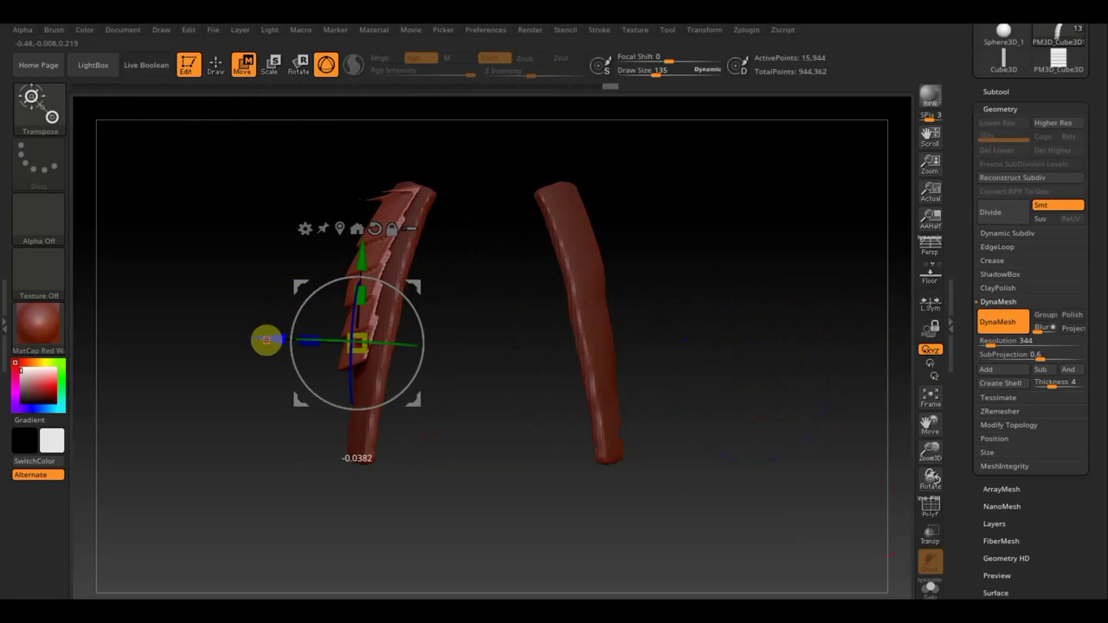
left_click_drag(486, 309, 559, 312)
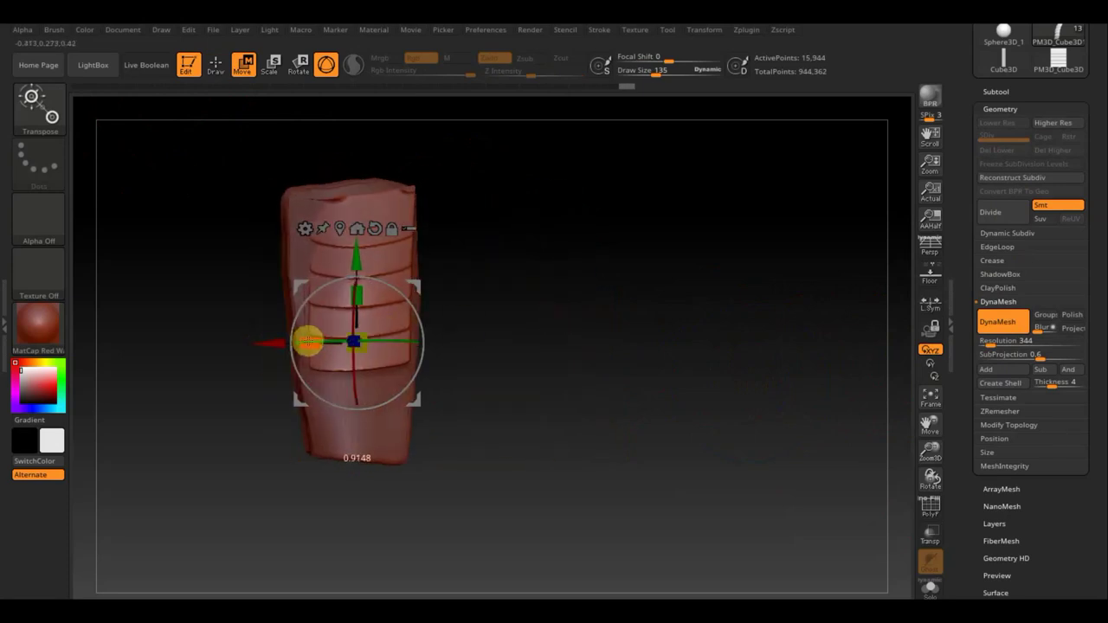
left_click_drag(379, 341, 395, 341)
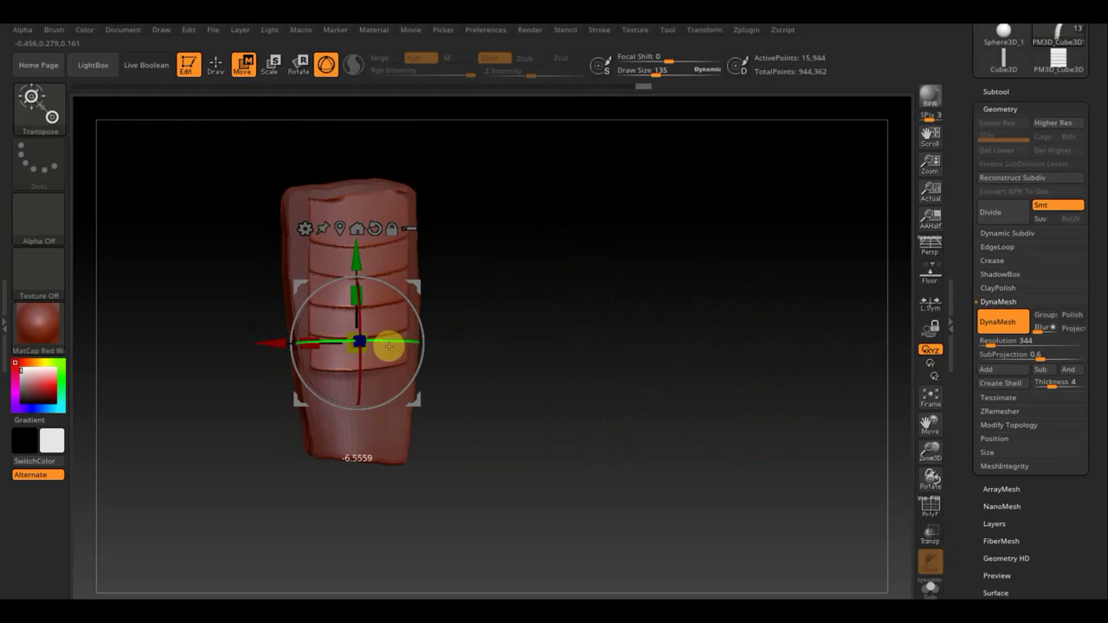
left_click_drag(673, 358, 604, 367)
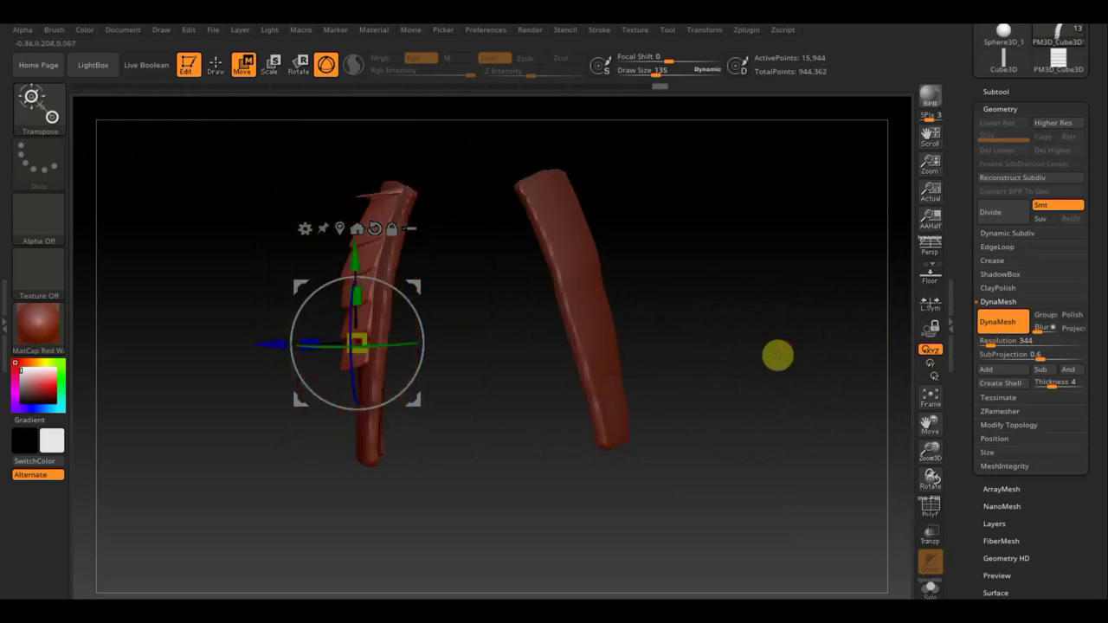
left_click_drag(777, 355, 635, 280)
left_click_drag(362, 257, 359, 250)
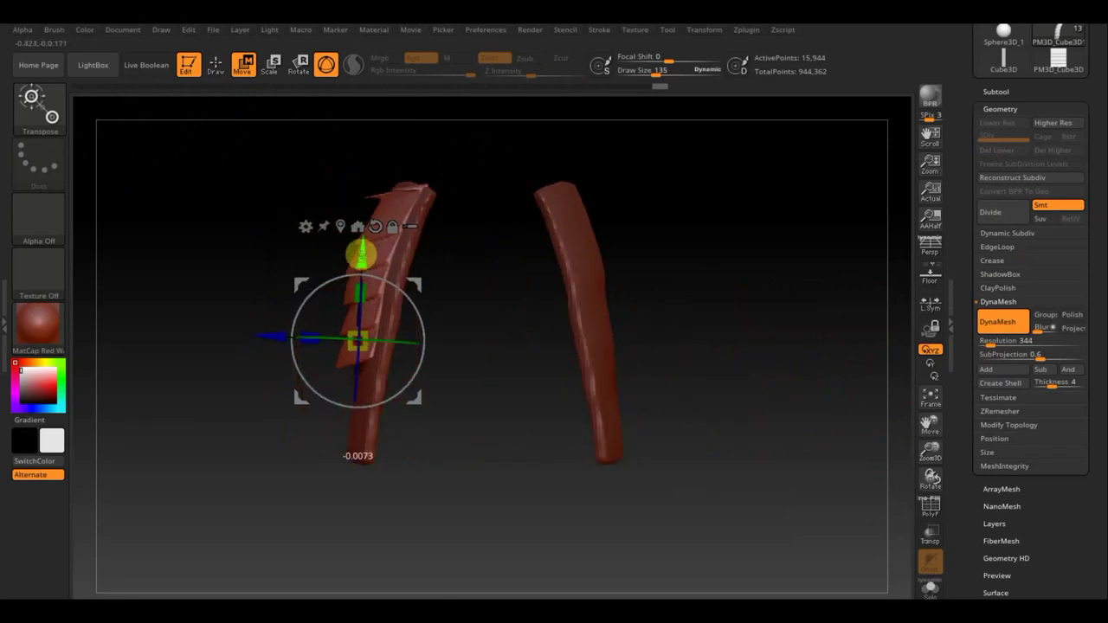
Step: Trim the spiky plank tips off with TrimRect
left_click(216, 64)
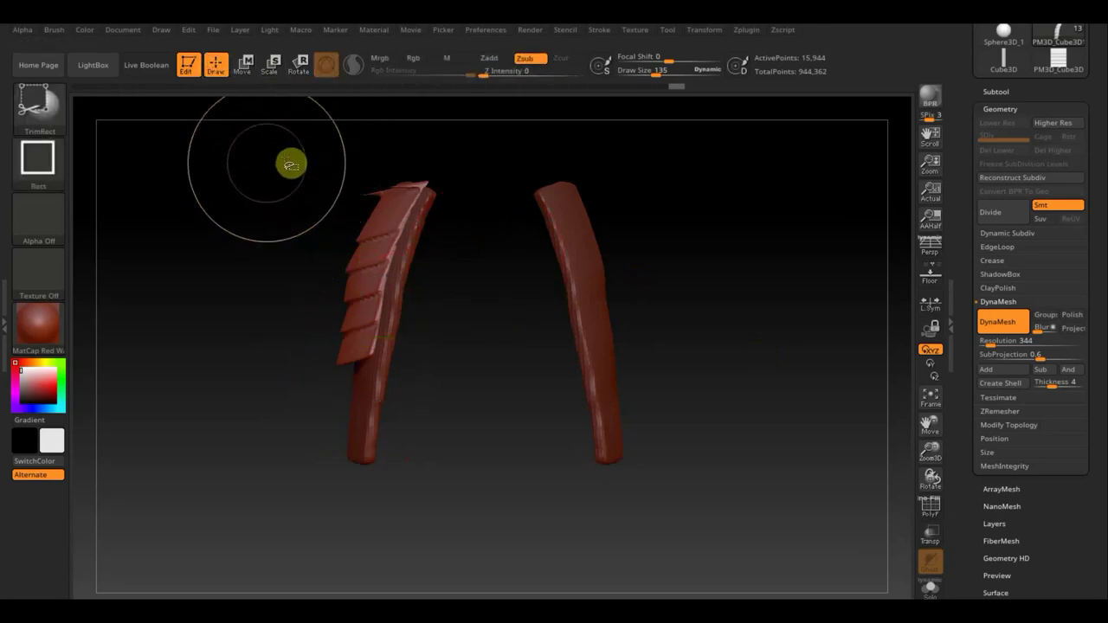
left_click_drag(292, 149, 449, 198, "ctrl+shift")
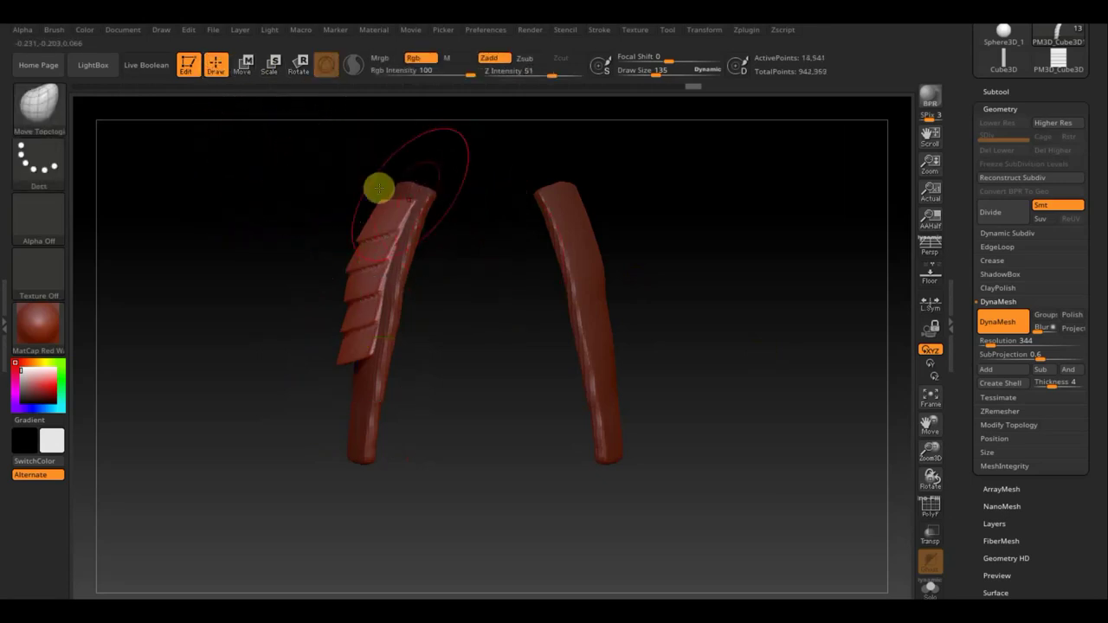
left_click_drag(377, 185, 509, 212, "shift")
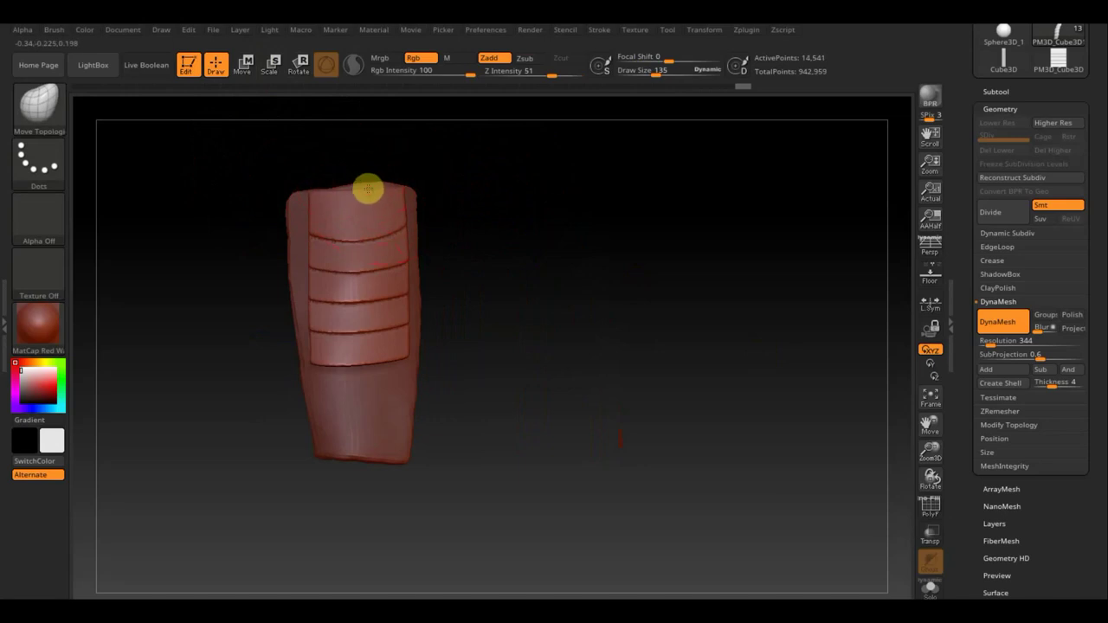
left_click_drag(542, 247, 572, 282)
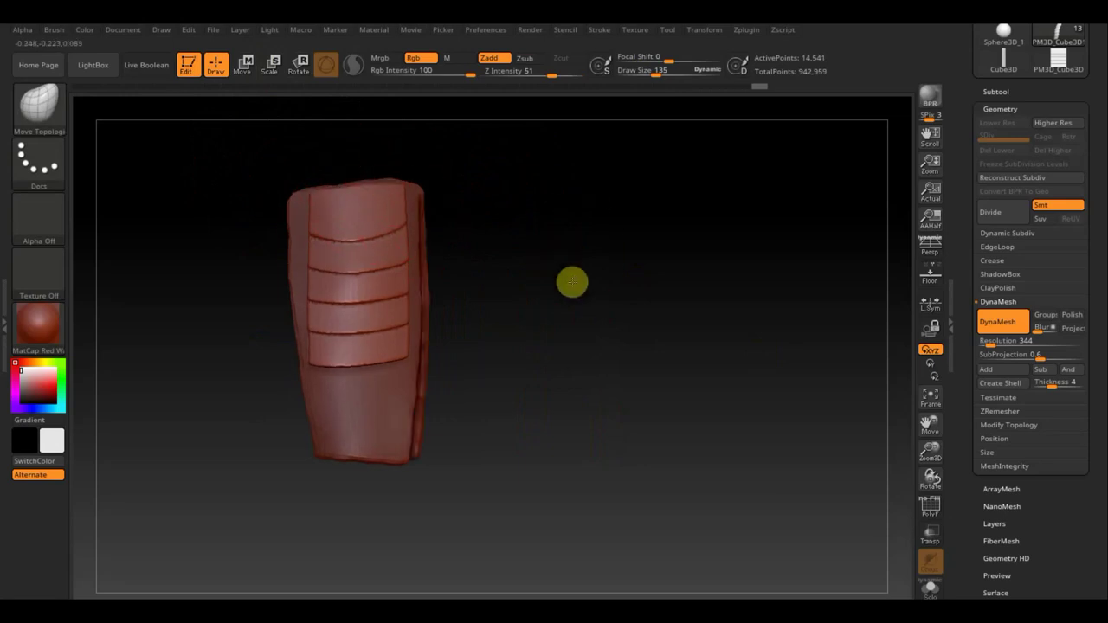
key("ctrl+z")
key("ctrl+z")
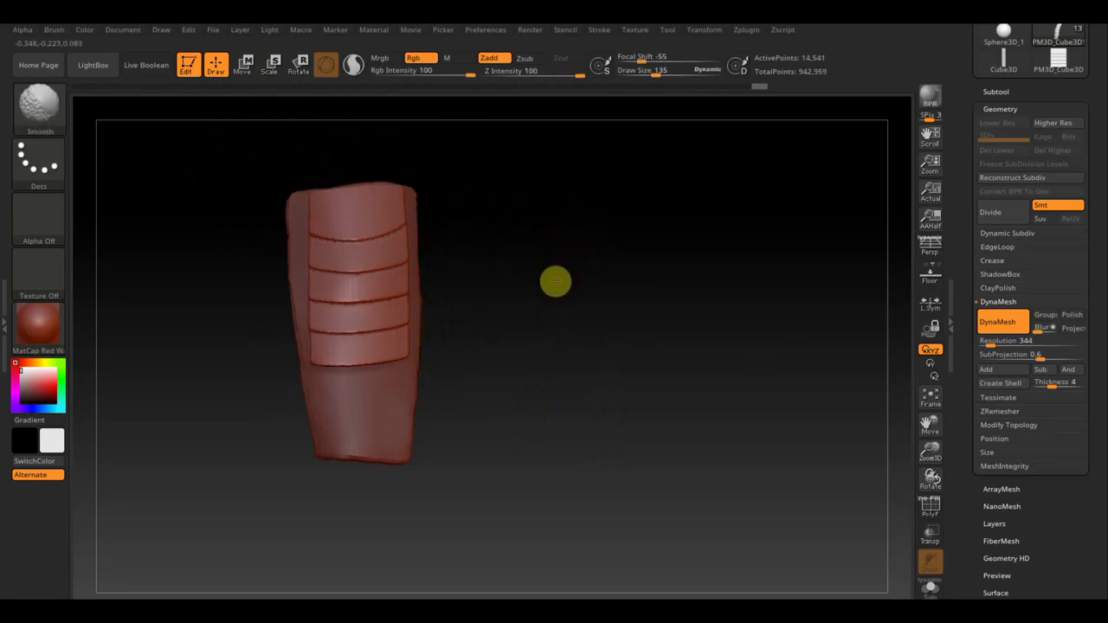
Step: Widen the strip slightly along X and shift it left
left_click(242, 64)
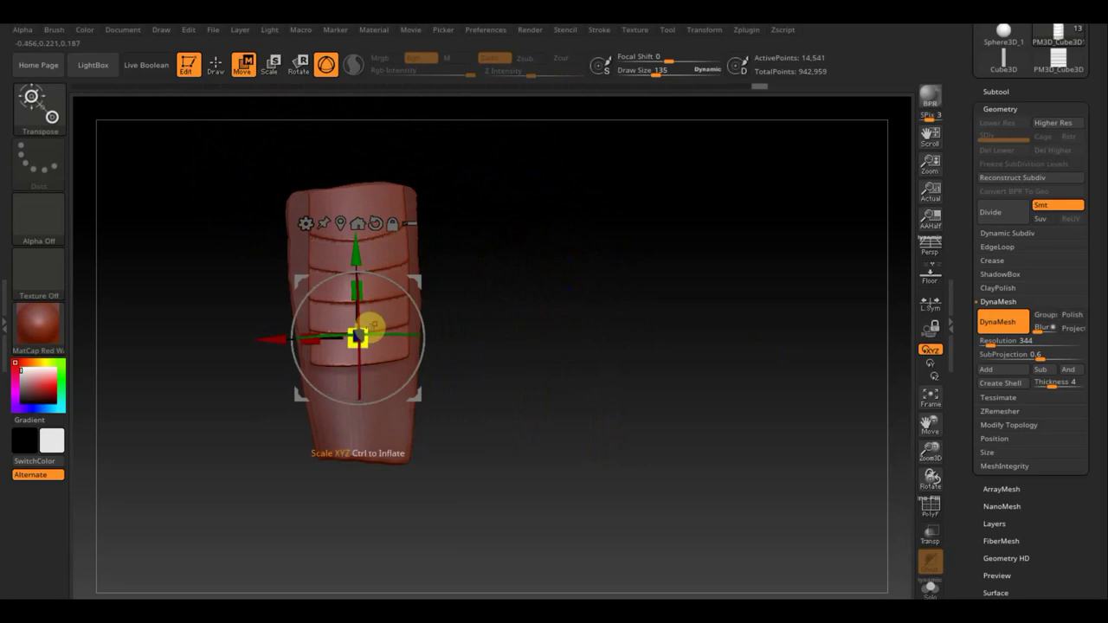
left_click_drag(313, 340, 306, 345)
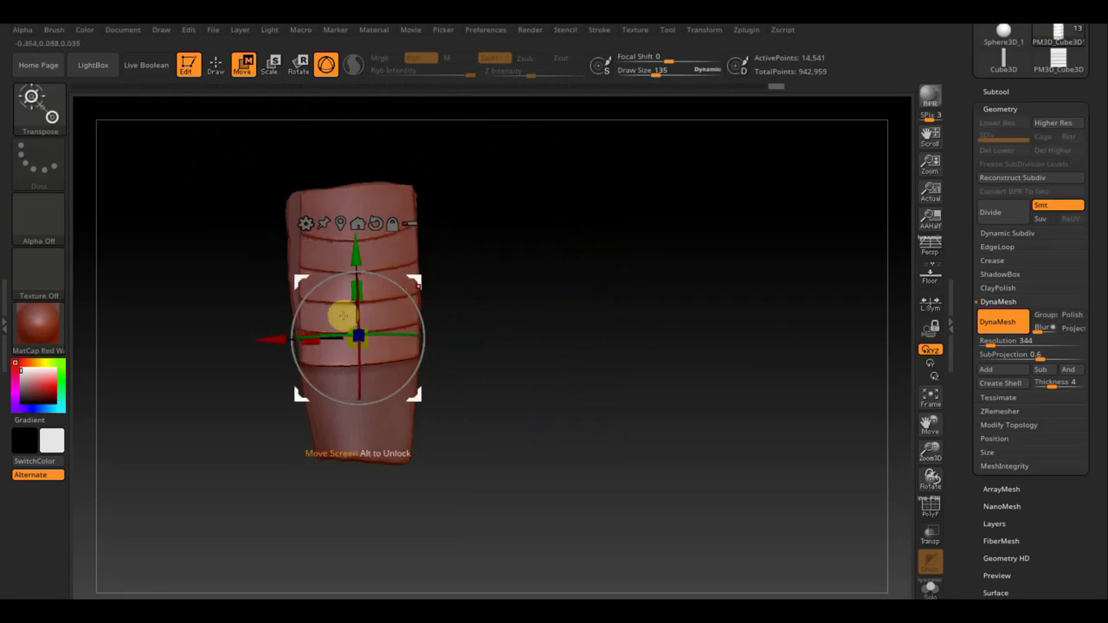
left_click_drag(261, 336, 256, 339)
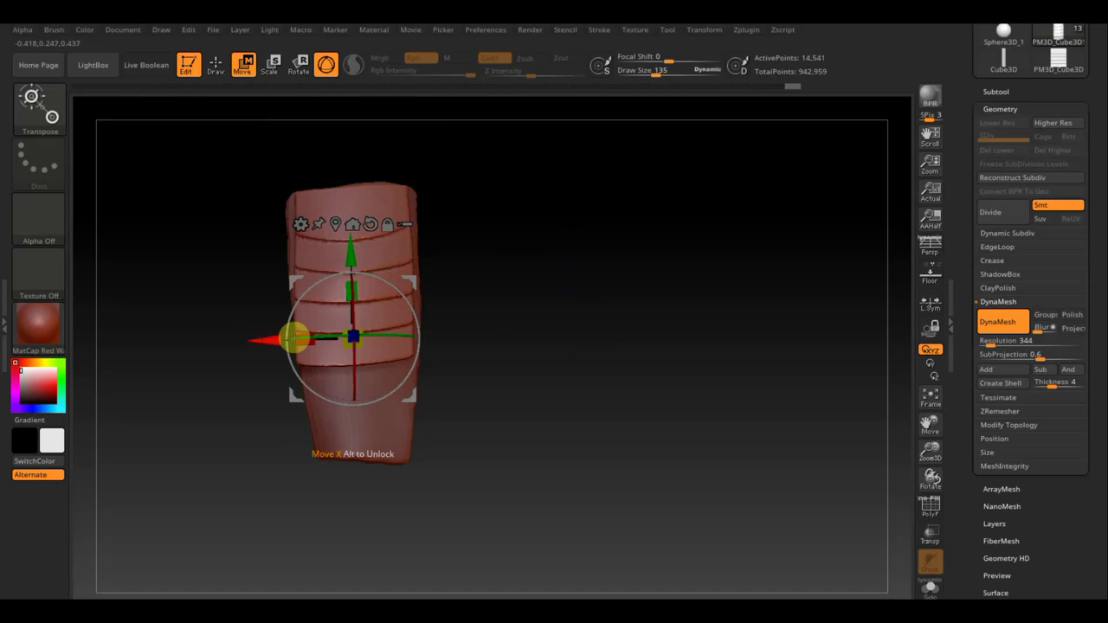
mouse_move(633, 326)
left_mouse_down()
mouse_move(588, 328)
mouse_move(732, 301)
left_mouse_up()
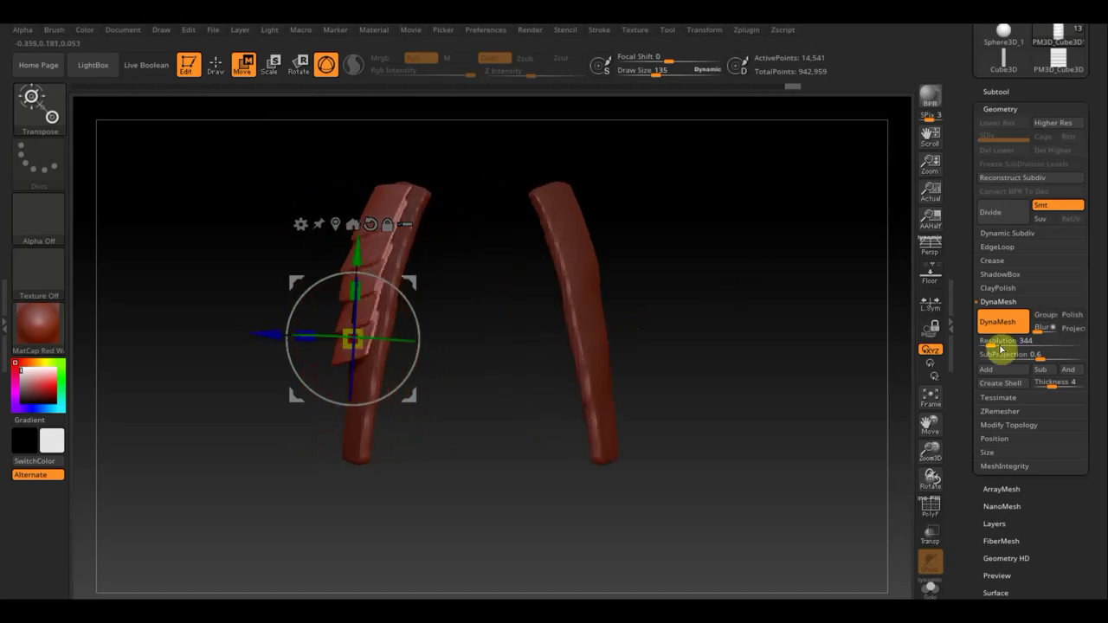
Step: Mirror and weld the planked strip onto the opposite thigh, then unhide the body subtools
left_click(1030, 426)
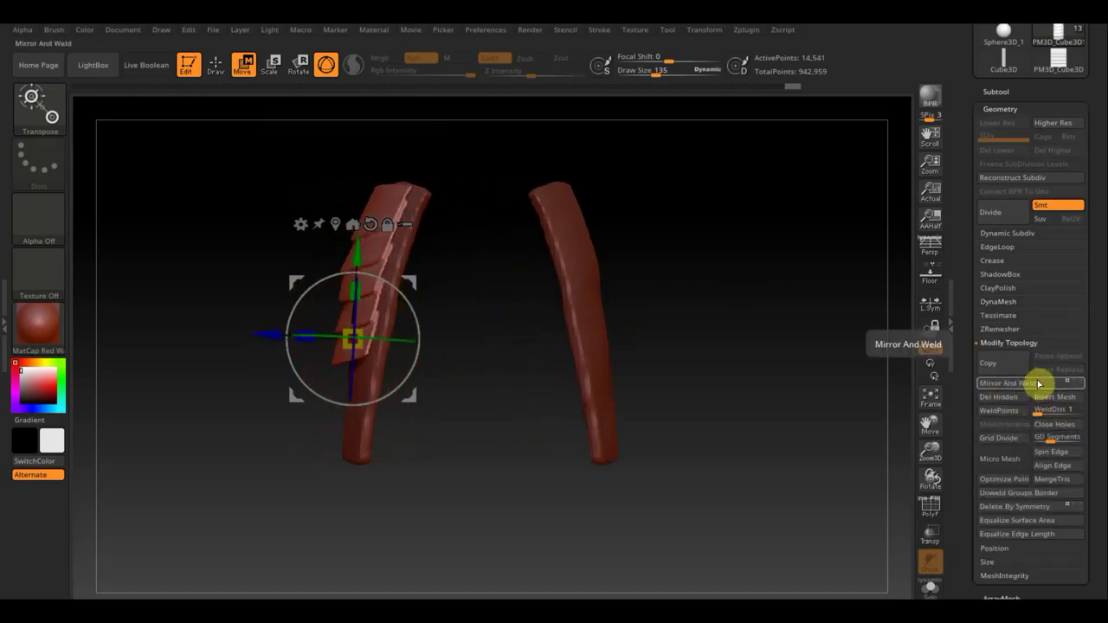
left_click(1038, 383)
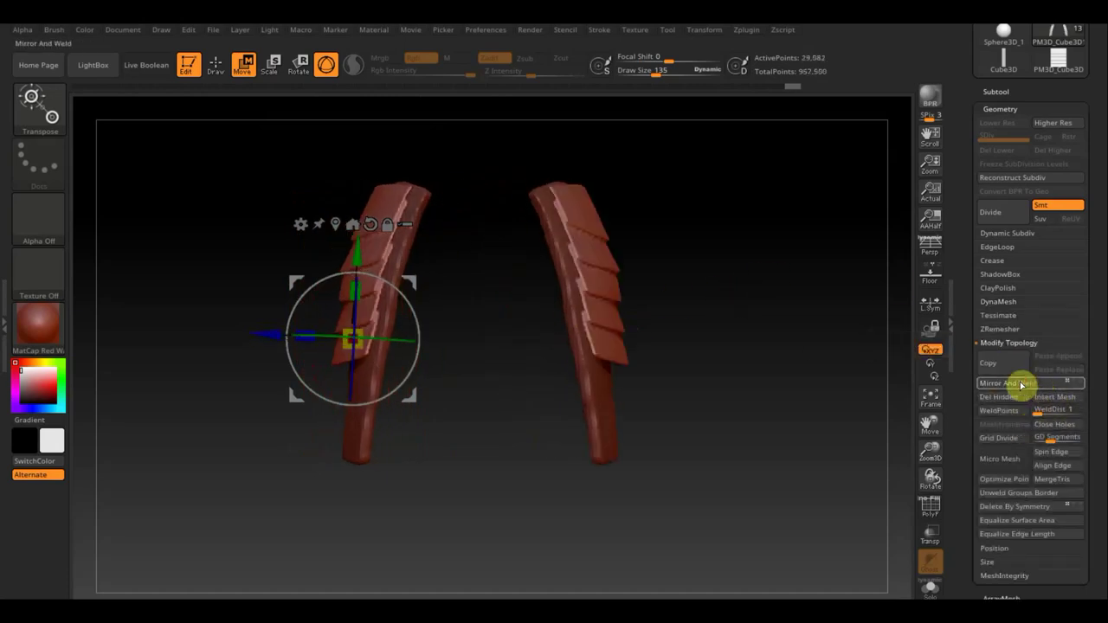
left_click(1008, 90)
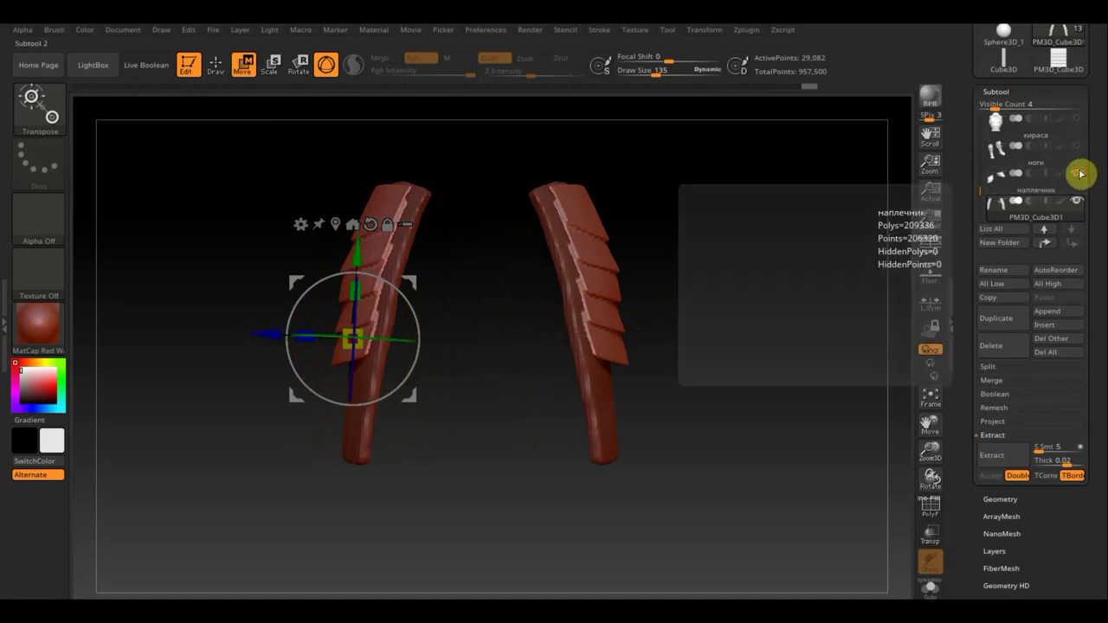
left_click(1080, 174, "shift")
left_click(1079, 174, "shift")
left_click(1079, 174, "shift")
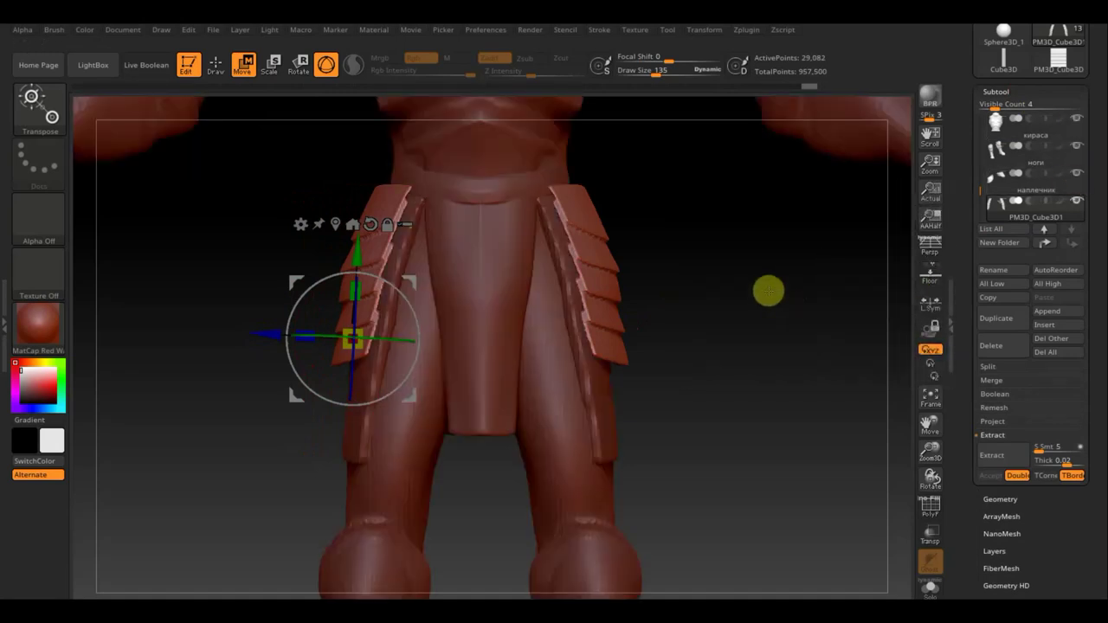
Step: Return to sculpting mode and orbit to a side view of the mirrored thigh plates
mouse_move(767, 289)
left_mouse_down()
mouse_move(639, 359)
mouse_move(597, 360)
left_mouse_up()
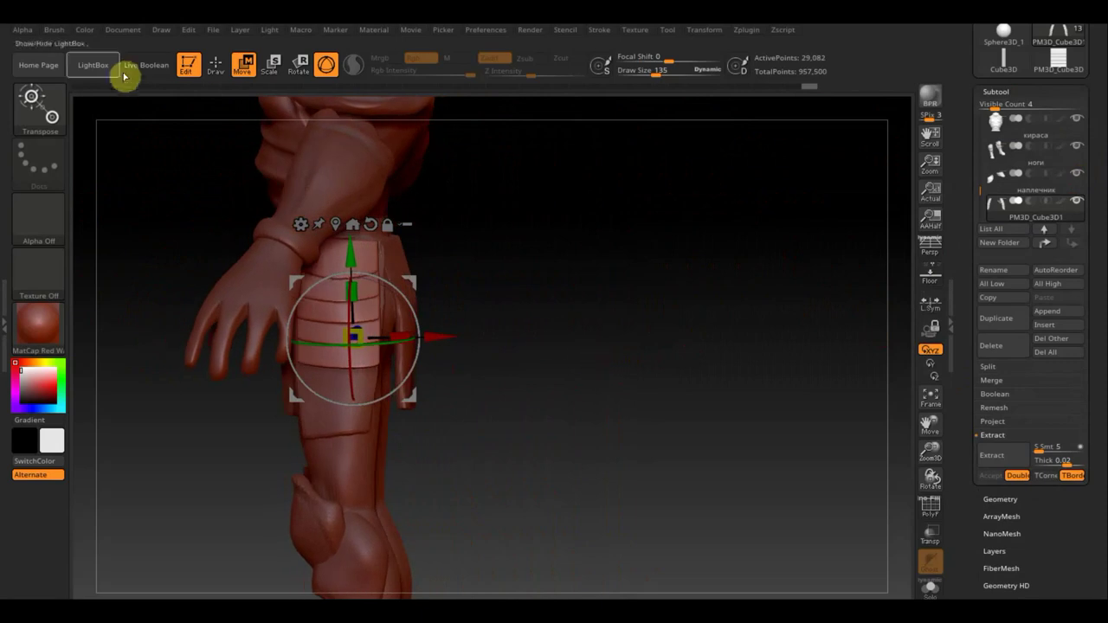
left_click(216, 65)
mouse_move(618, 303)
left_mouse_down()
mouse_move(738, 303)
mouse_move(690, 371)
mouse_move(620, 389)
left_mouse_up()
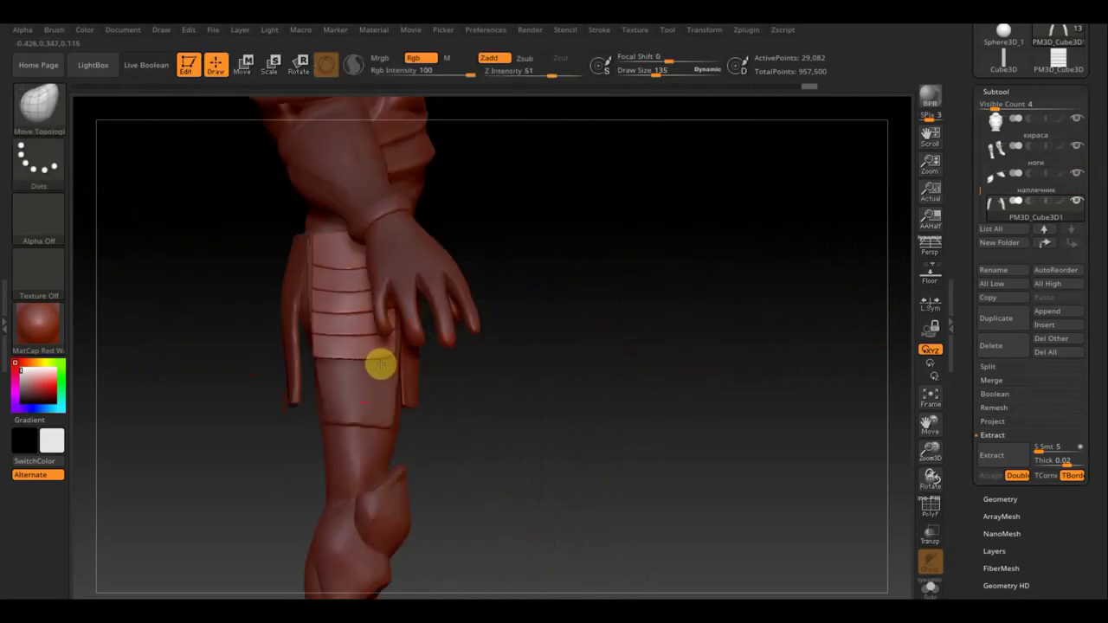
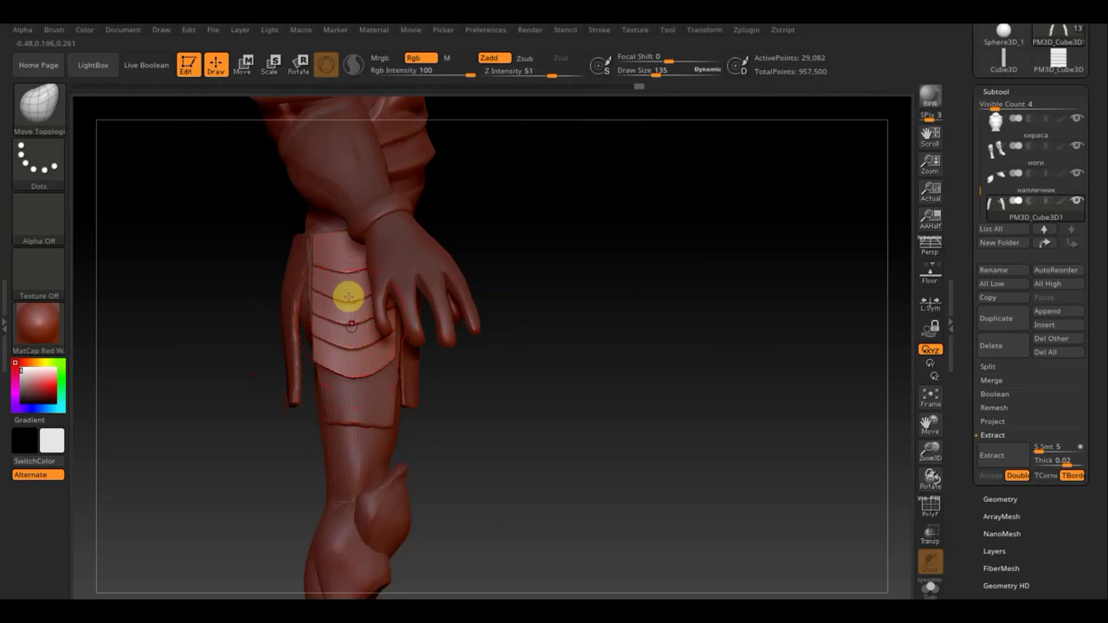
Step: Turn to the character's back and append a PM3D_Cube3D panel mesh as a new subtool
left_click_drag(604, 349, 632, 349, "shift")
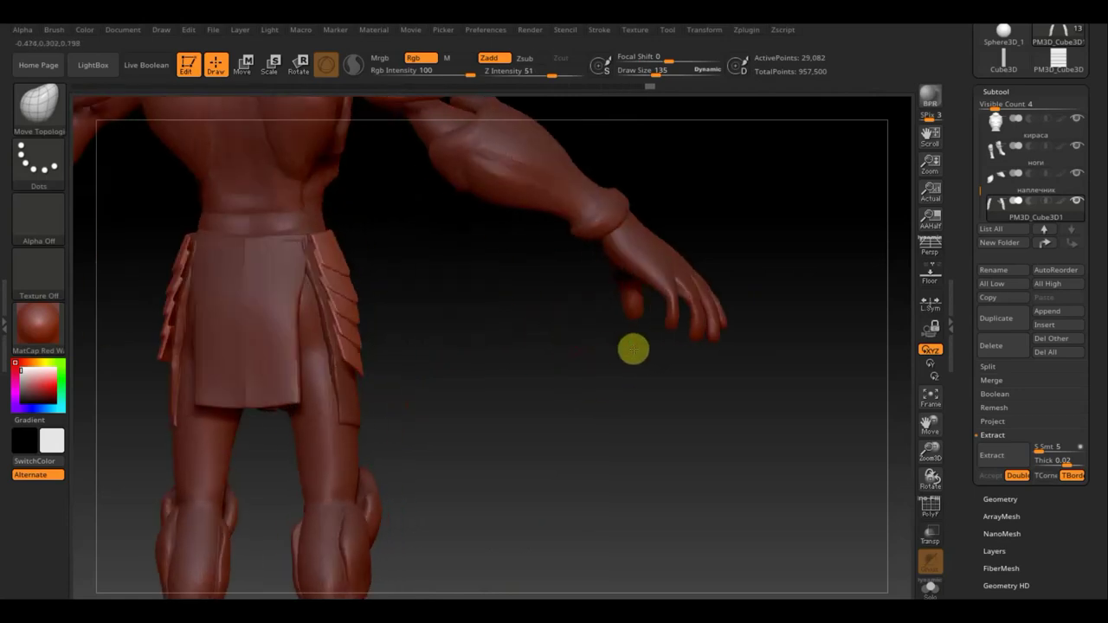
left_click_drag(528, 366, 458, 329, "shift")
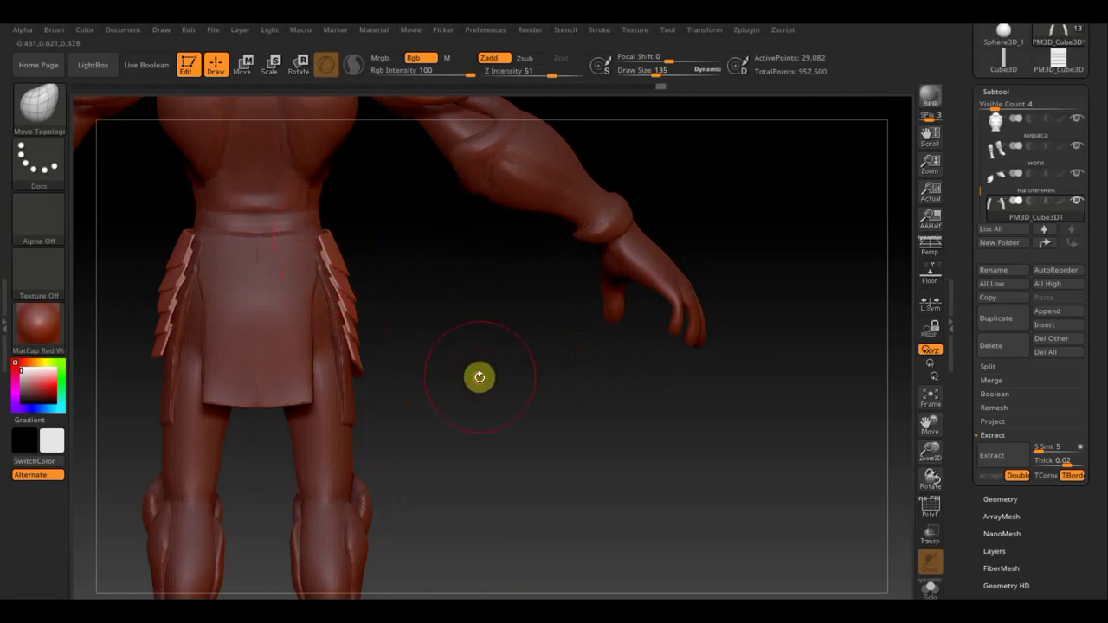
mouse_move(476, 376)
left_mouse_down()
mouse_move(341, 376)
mouse_move(395, 367)
mouse_move(482, 376)
mouse_move(395, 390)
left_mouse_up()
mouse_move(606, 428)
left_mouse_down("shift")
mouse_move(598, 415)
mouse_move(568, 432)
mouse_move(472, 436)
mouse_move(547, 406)
mouse_move(666, 401)
left_mouse_up("shift")
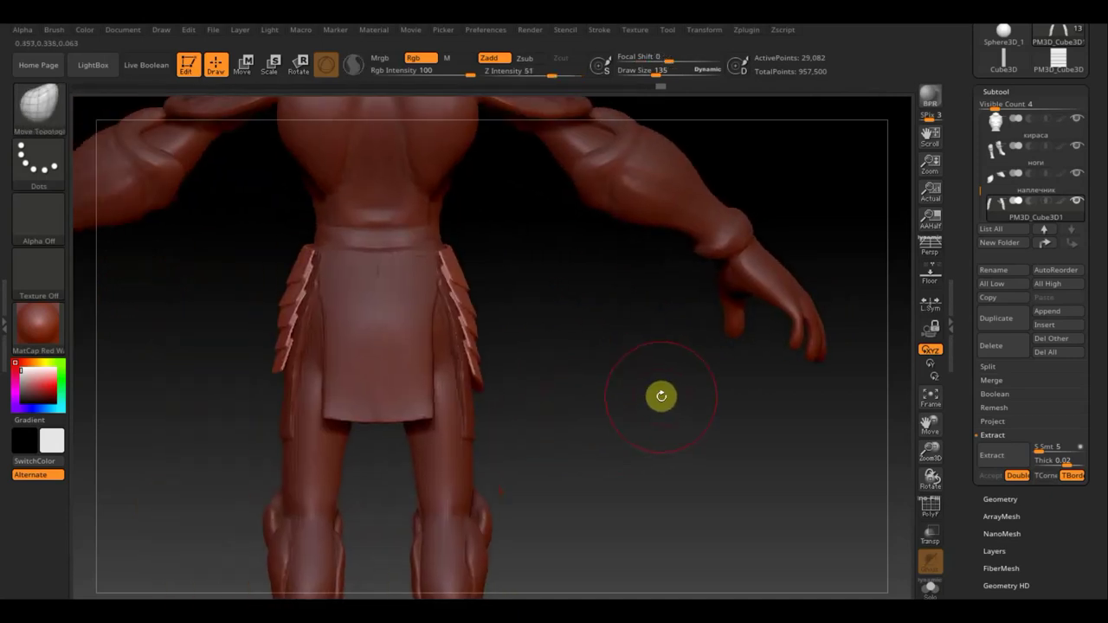
left_click(1056, 312)
left_click(933, 344)
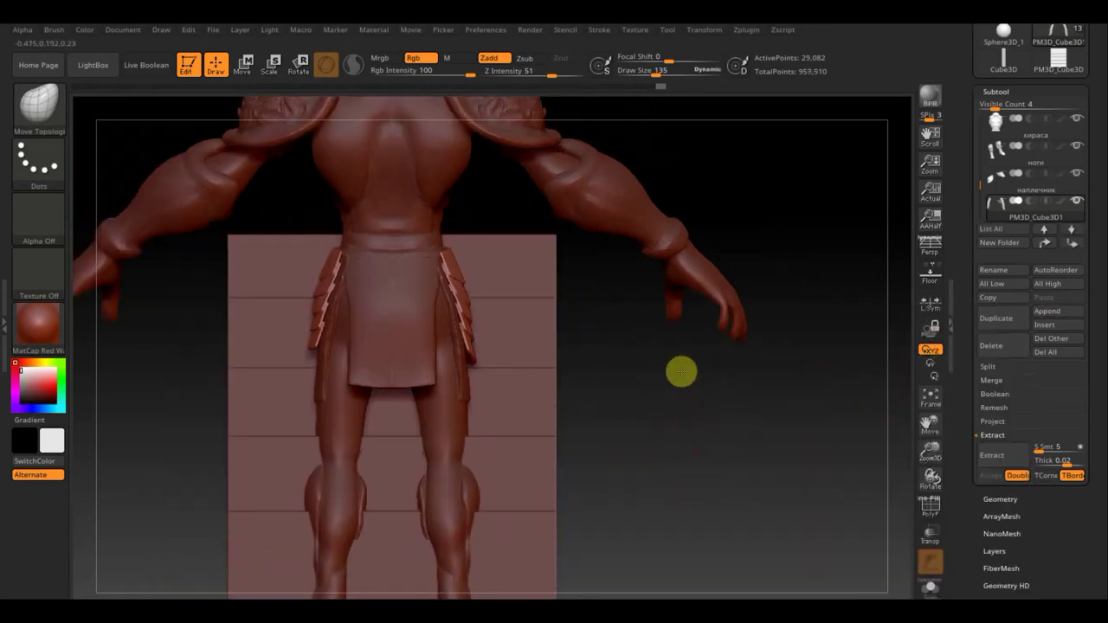
Step: With the Move gizmo, move the panel behind the legs, rotate it 180 degrees and tilt it slightly
mouse_move(697, 447)
left_mouse_down("alt")
mouse_move(660, 459)
mouse_move(708, 465)
left_mouse_up("alt")
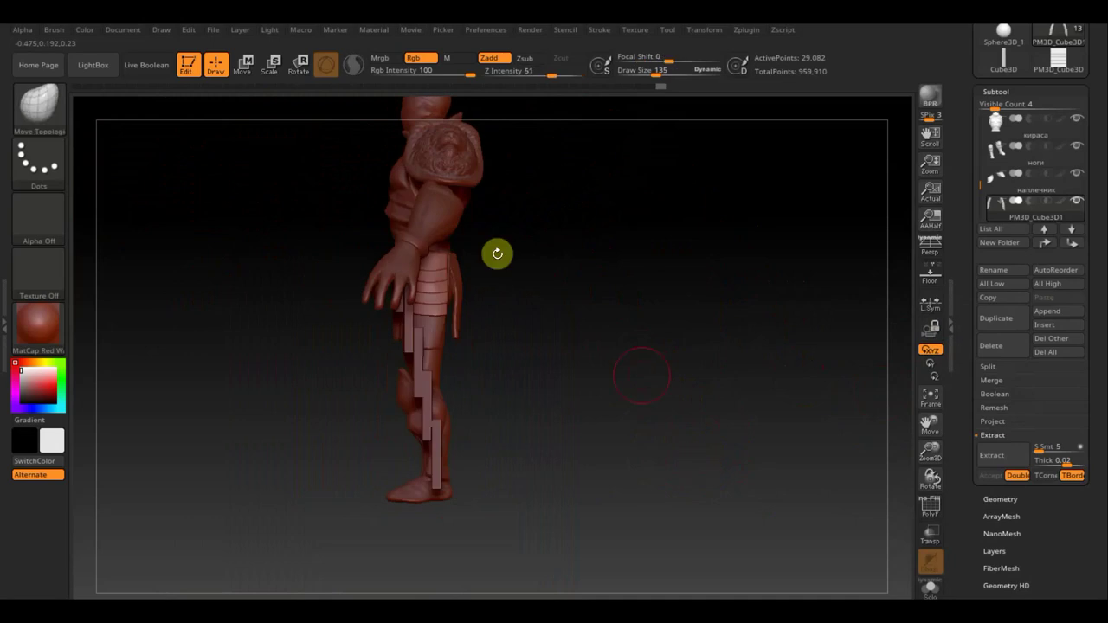
left_click(241, 64)
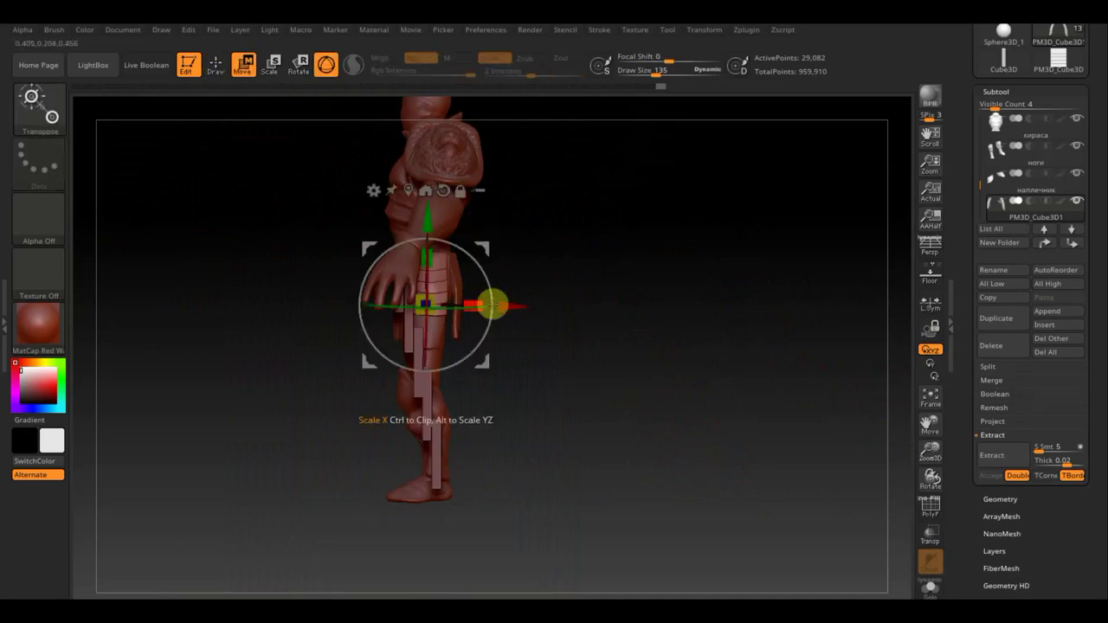
key("n")
left_click(597, 428)
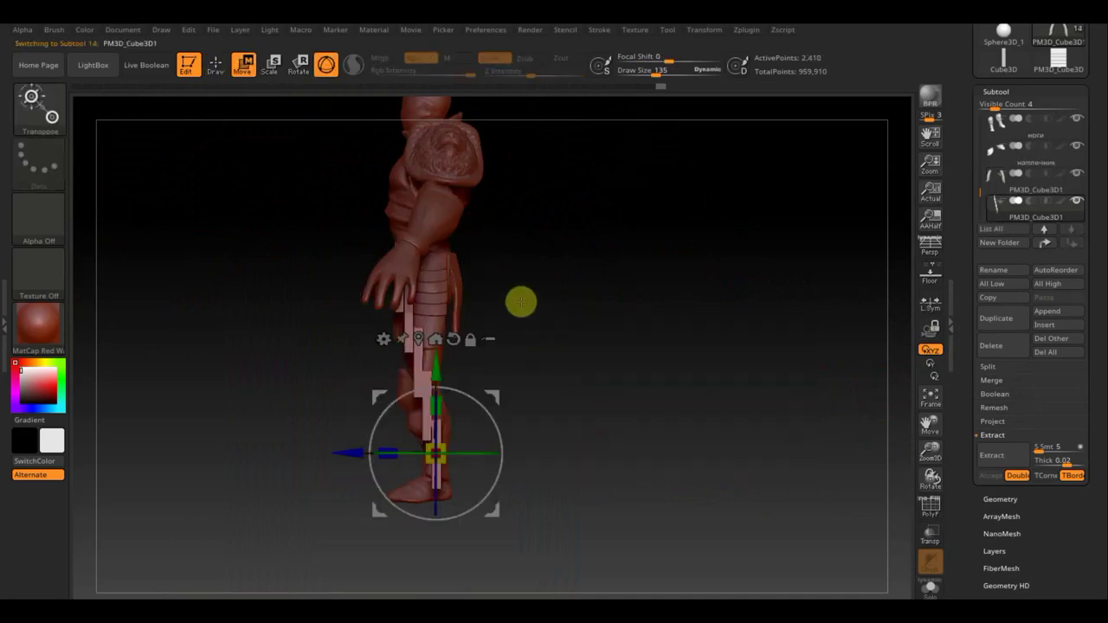
left_click_drag(355, 453, 479, 442)
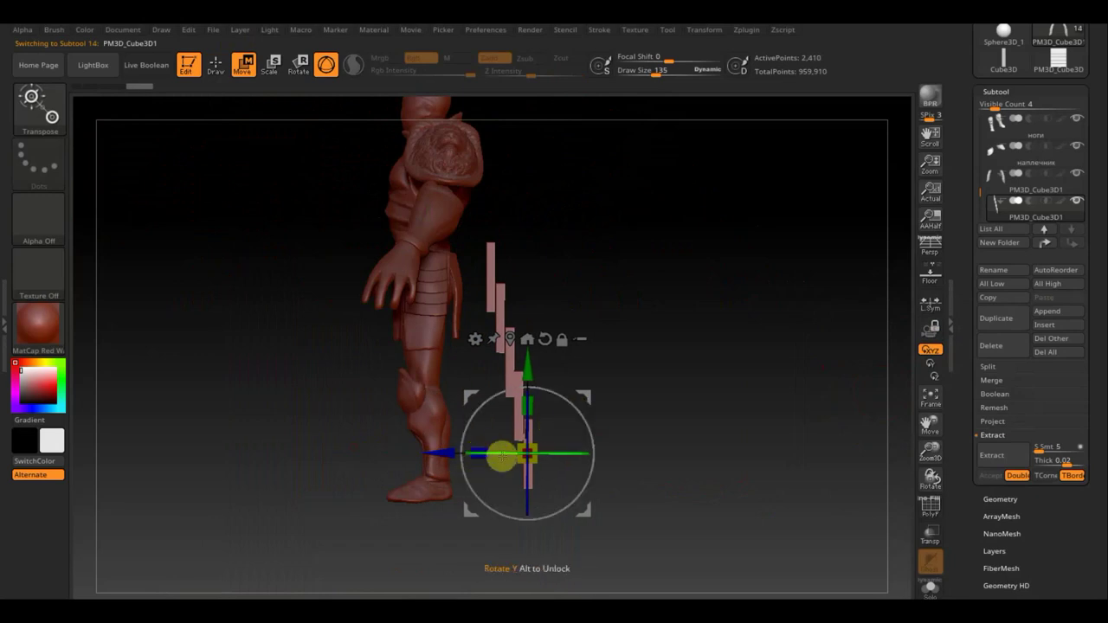
left_click_drag(511, 450, 719, 446)
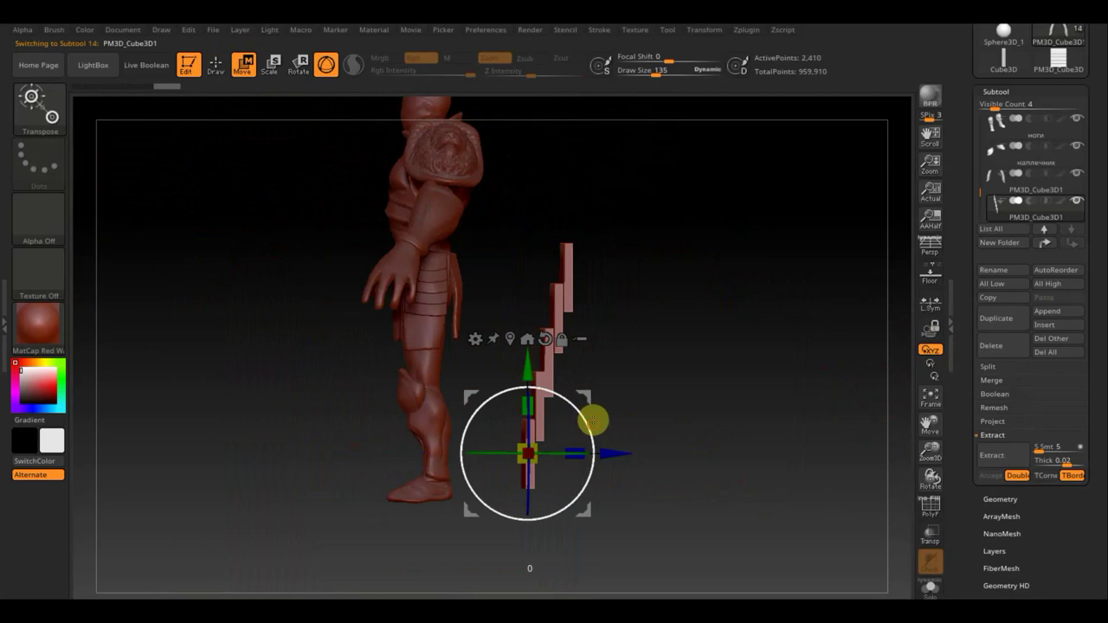
left_click_drag(593, 421, 586, 416)
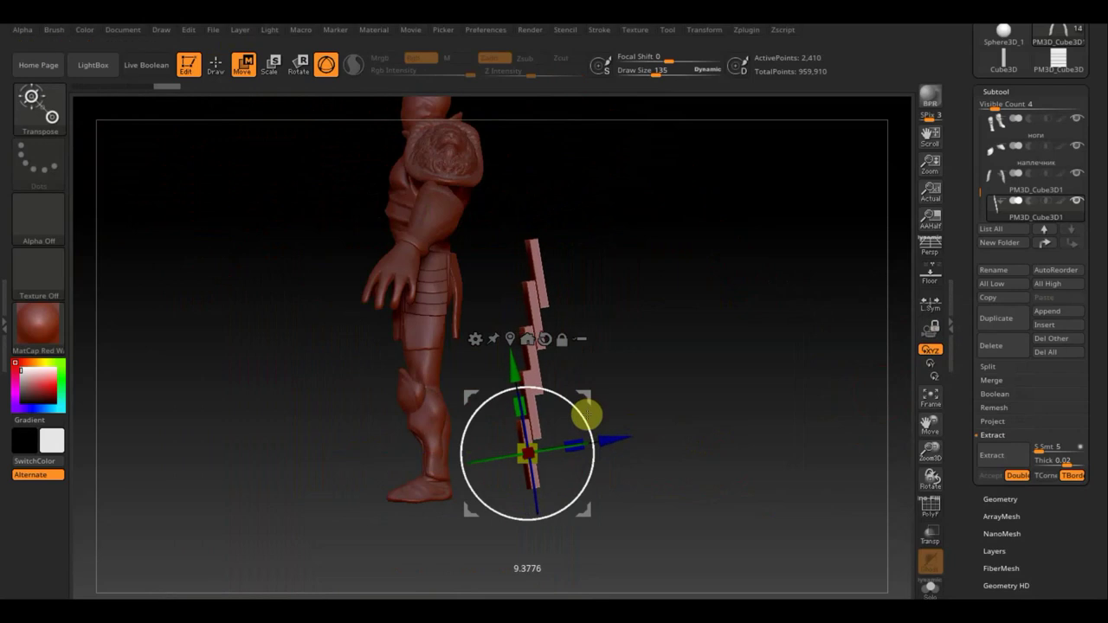
Step: Shrink the panel to about a third, raise it onto the back hips and narrow its width
left_click_drag(733, 433, 753, 437)
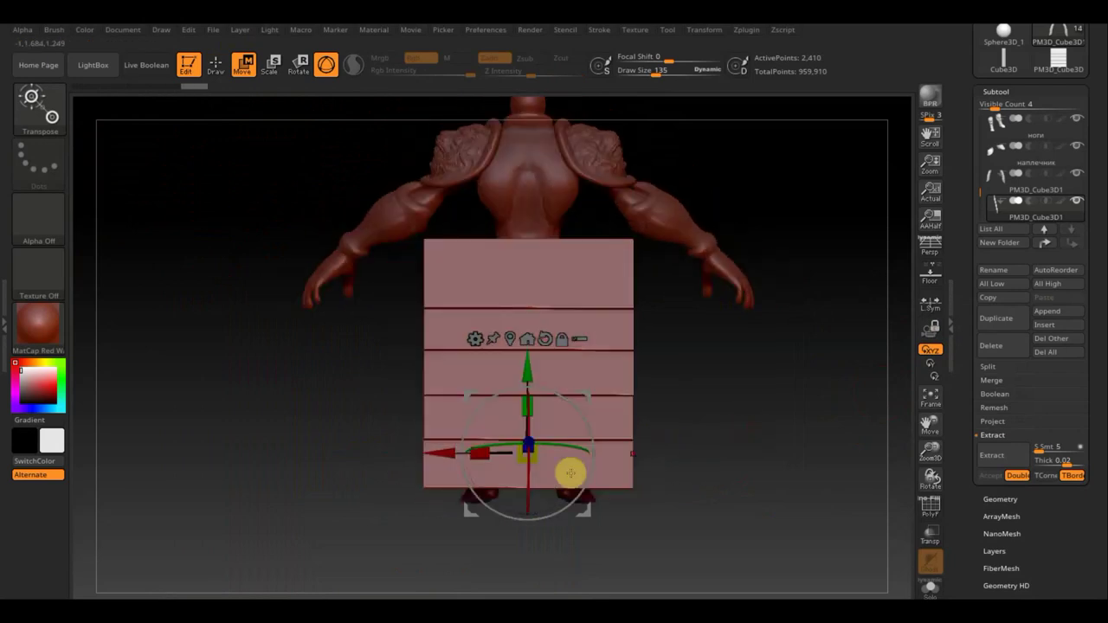
left_click_drag(542, 461, 495, 421)
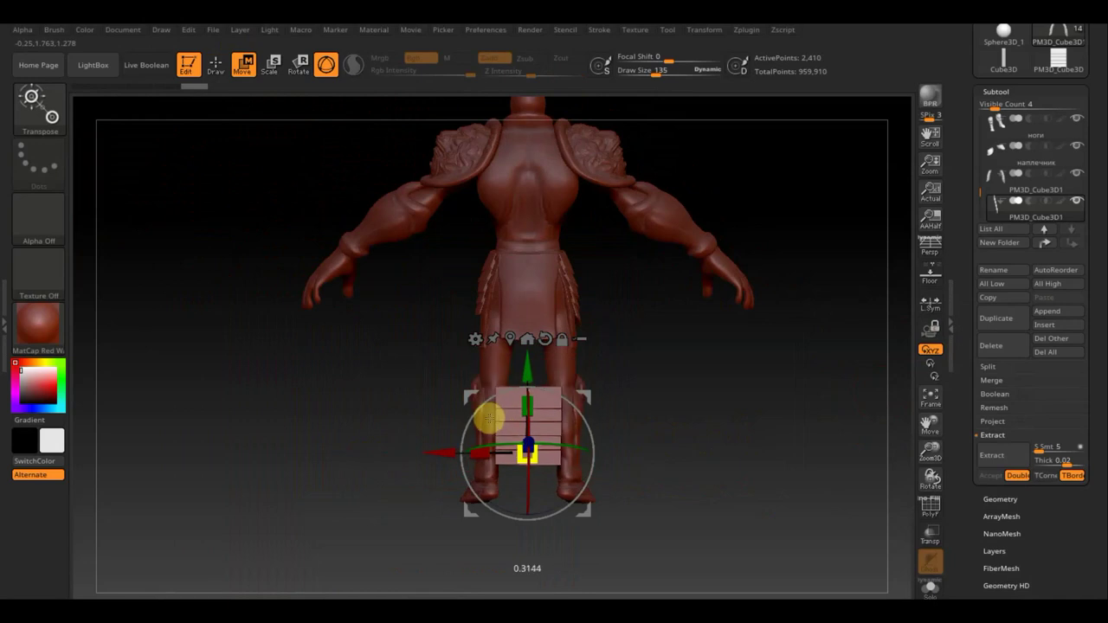
left_click_drag(528, 368, 540, 234)
mouse_move(666, 363)
left_mouse_down("alt")
mouse_move(801, 356)
mouse_move(750, 438)
left_mouse_up("alt")
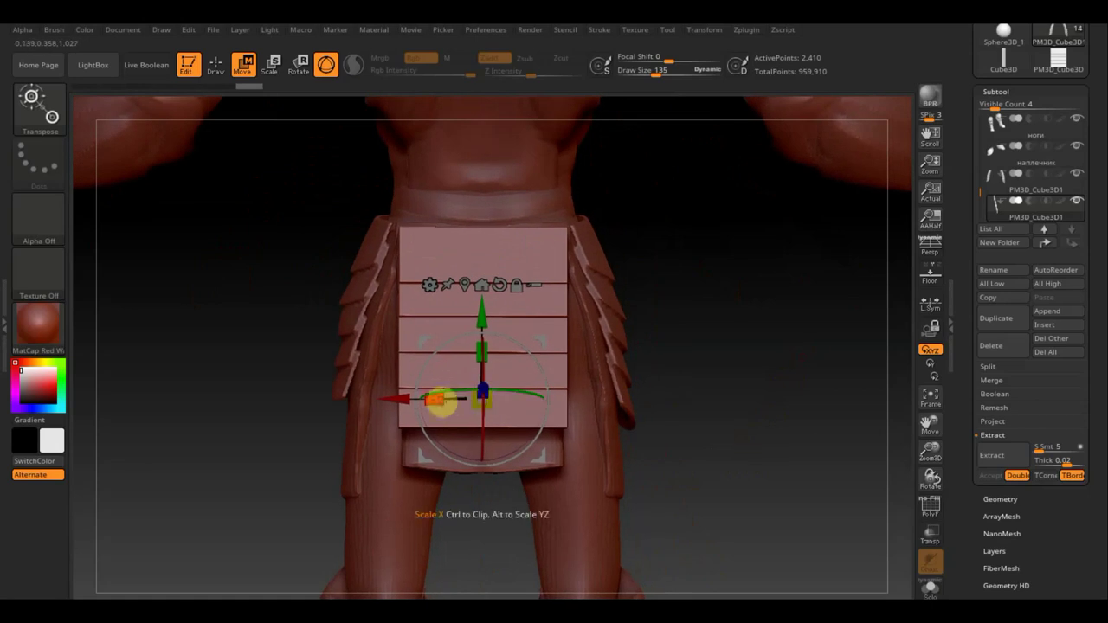
left_click_drag(436, 401, 448, 407)
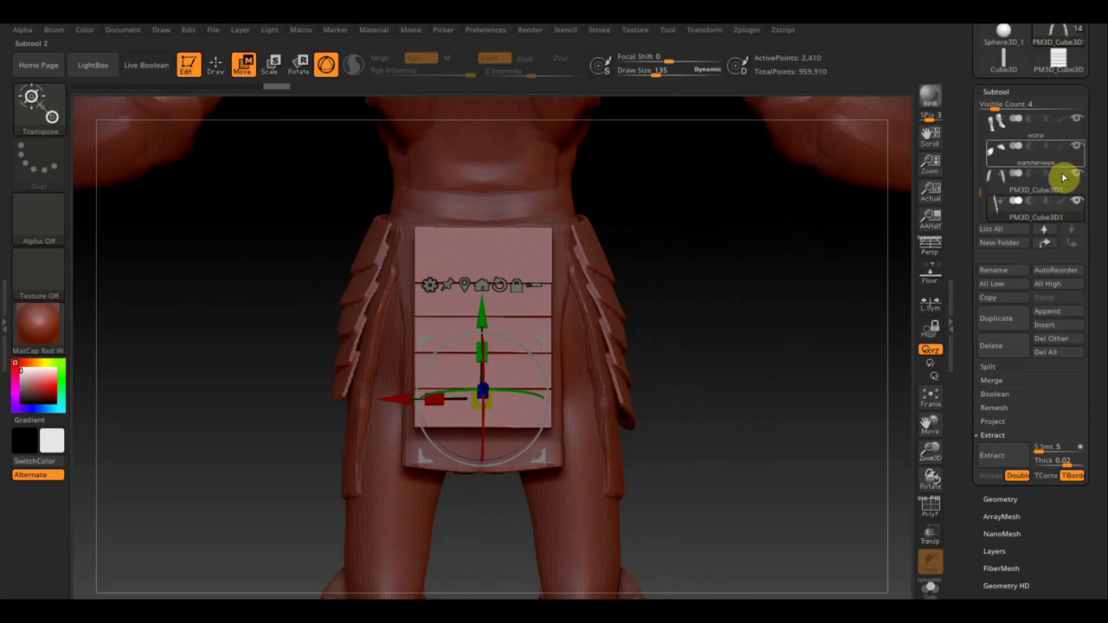
Step: Solo the plated panel, then switch to the Extract2 subtool and orbit around both pieces
left_click(1078, 205)
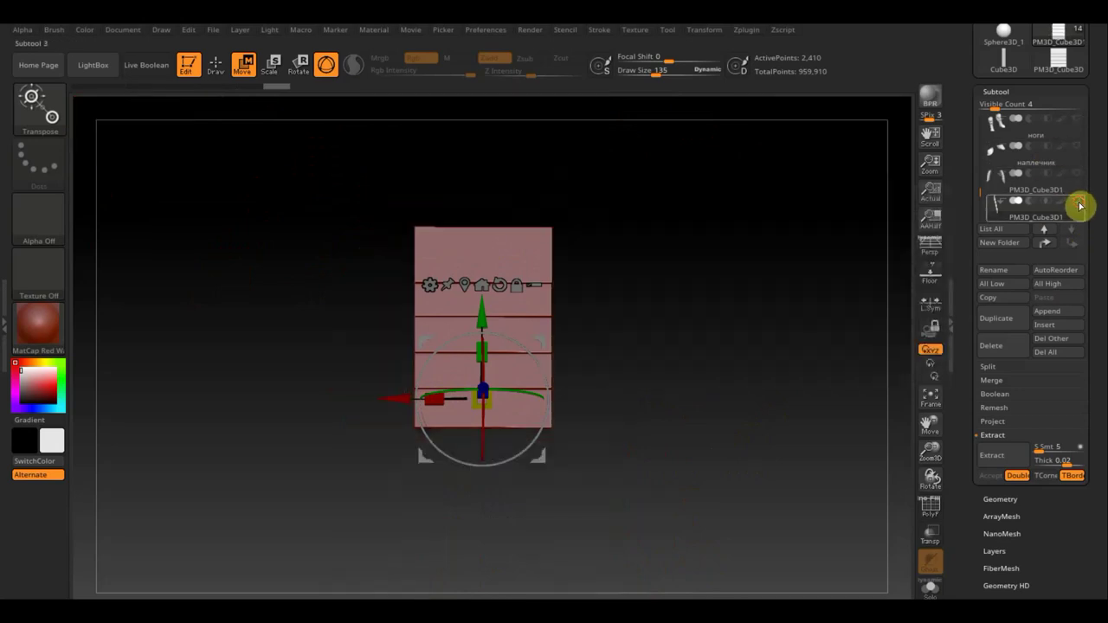
key("n")
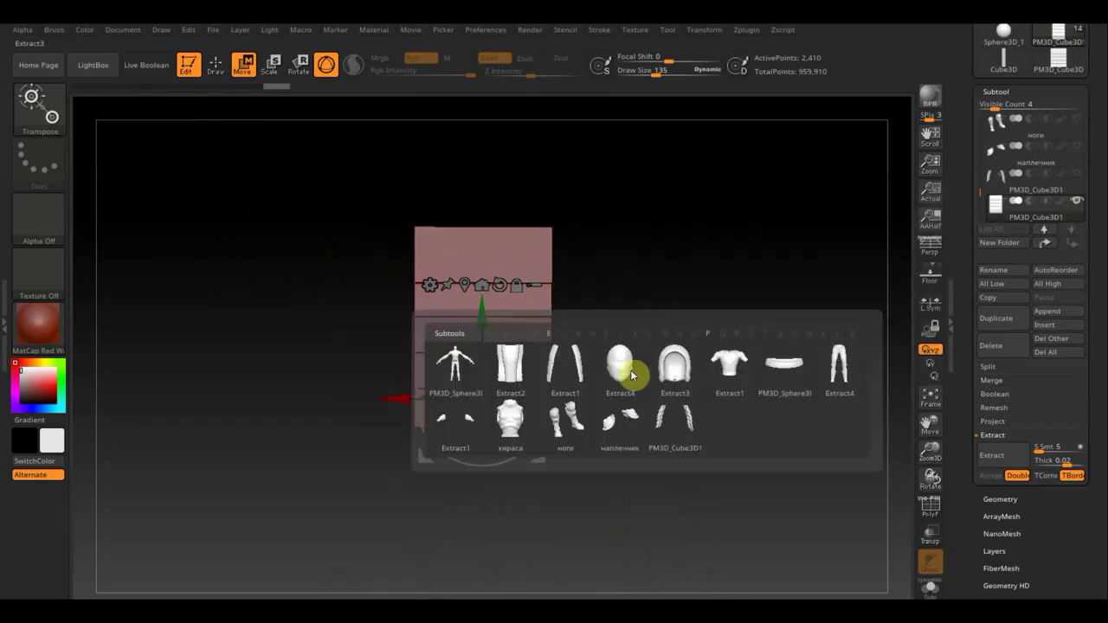
left_click(510, 380)
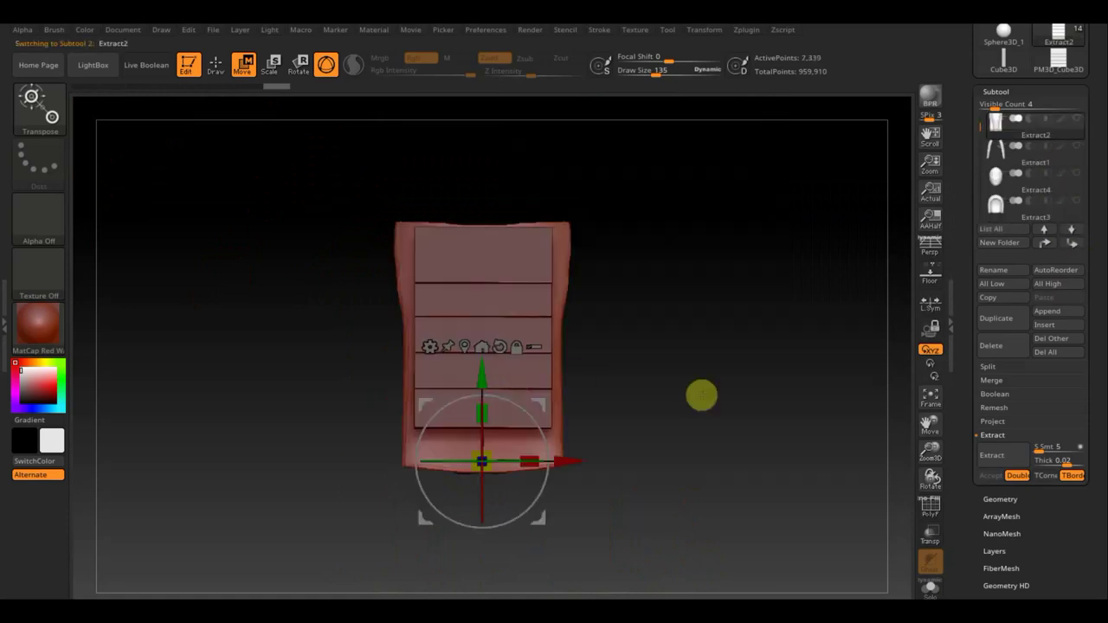
left_click_drag(649, 401, 853, 390)
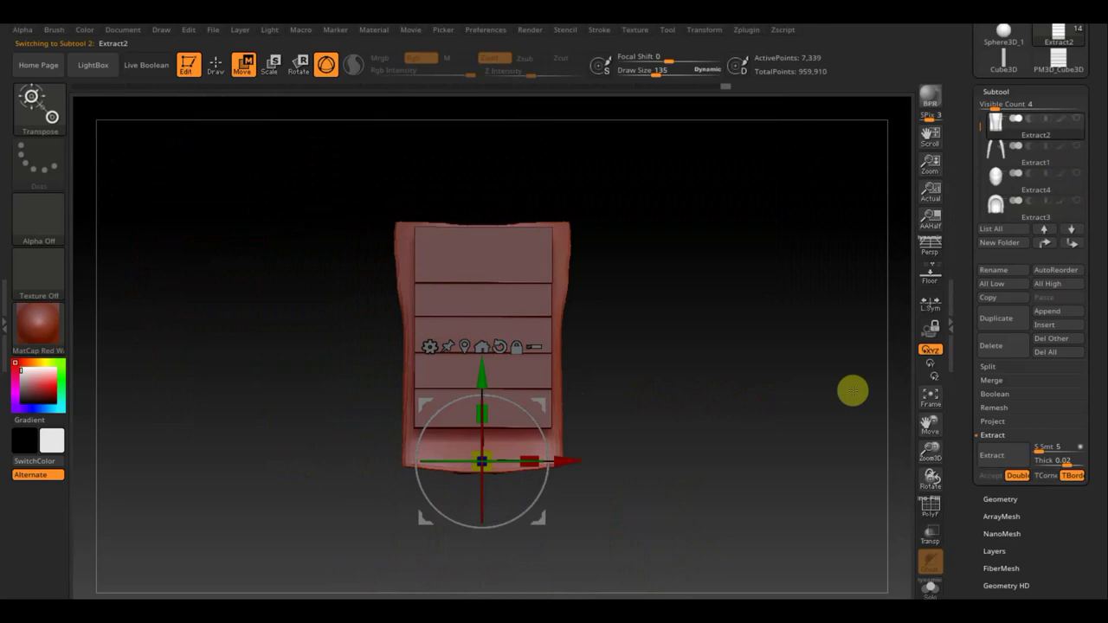
Step: Toggle between the plated panel and Extract2, ending with PM3D_Cube3D1 active
key("n")
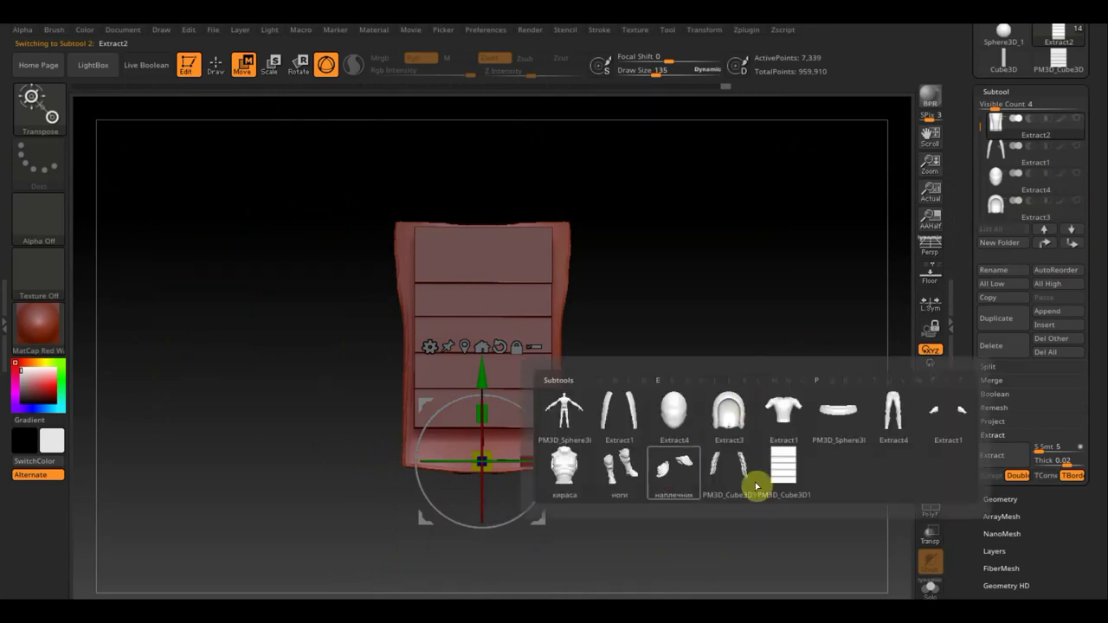
left_click(792, 470)
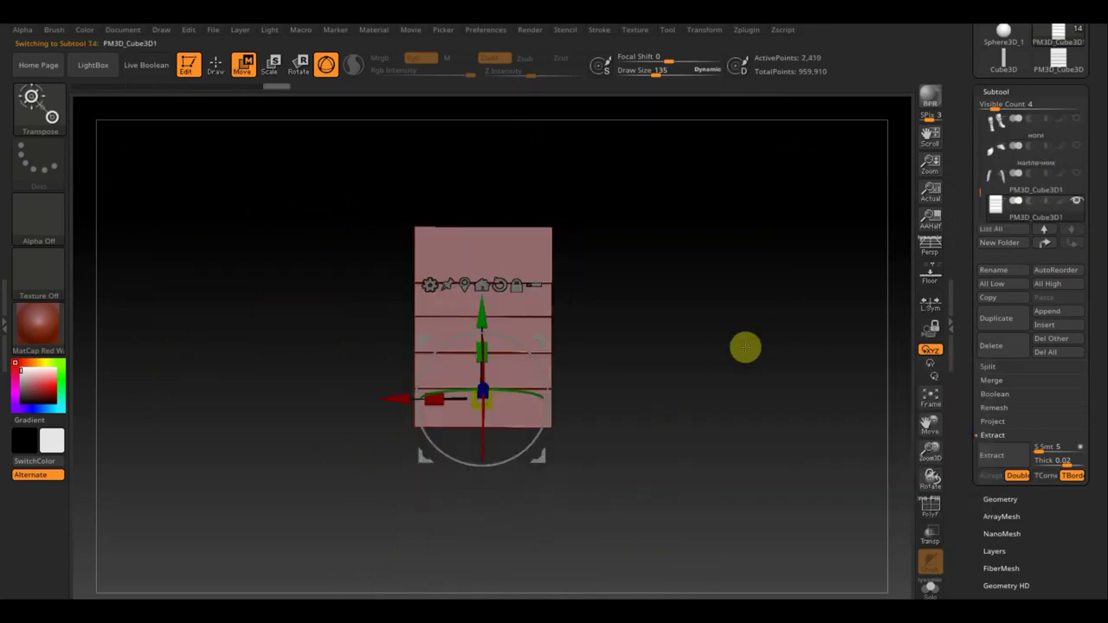
key("n")
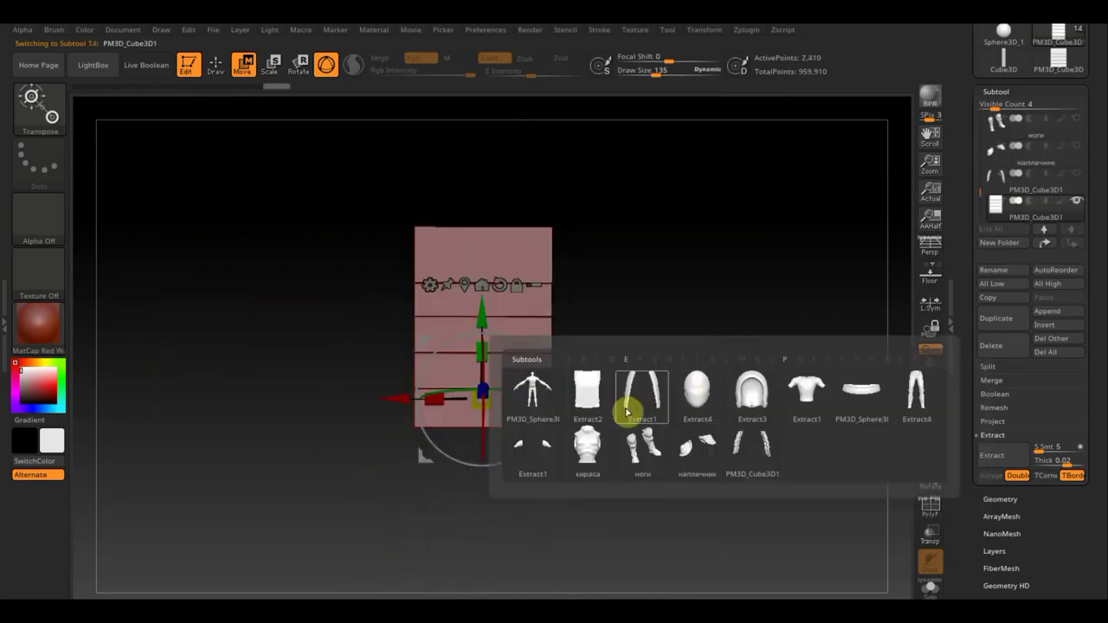
left_click(596, 389)
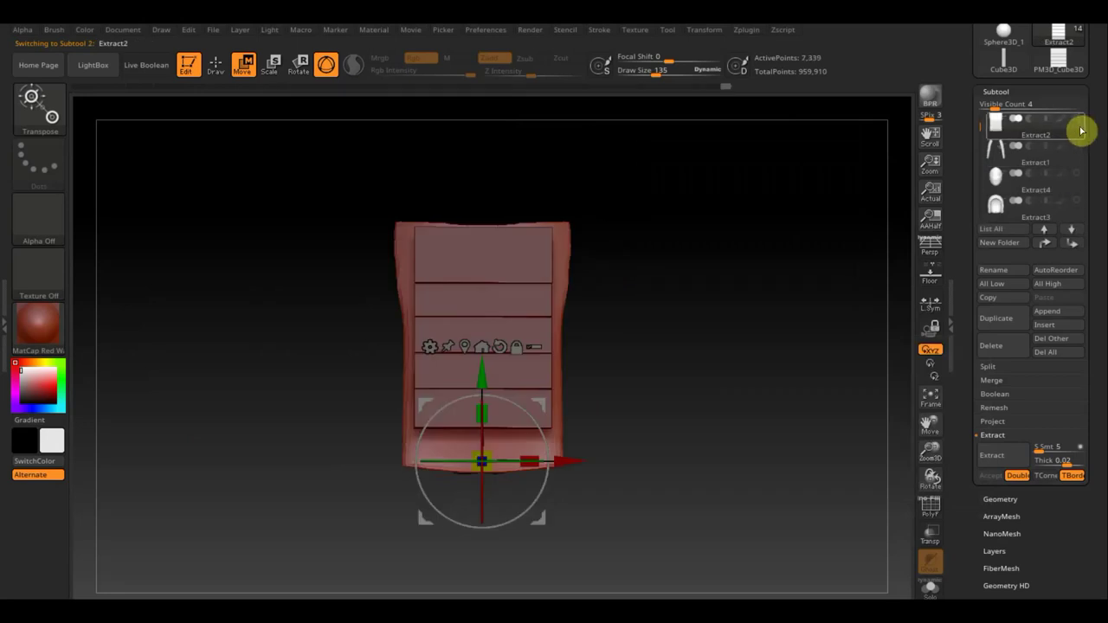
key("n")
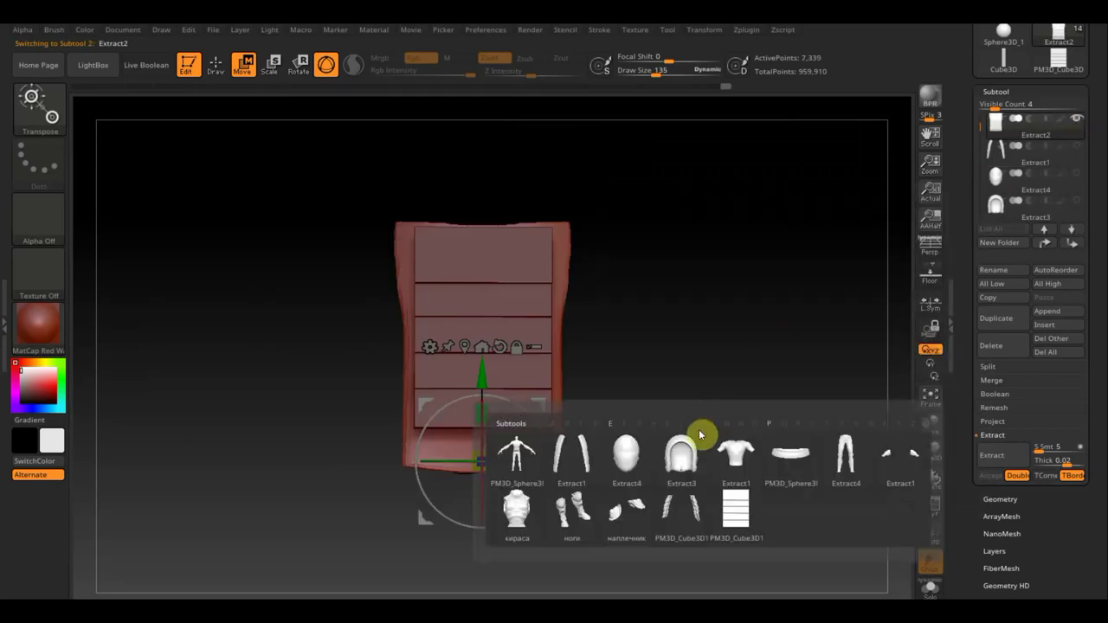
left_click(732, 511)
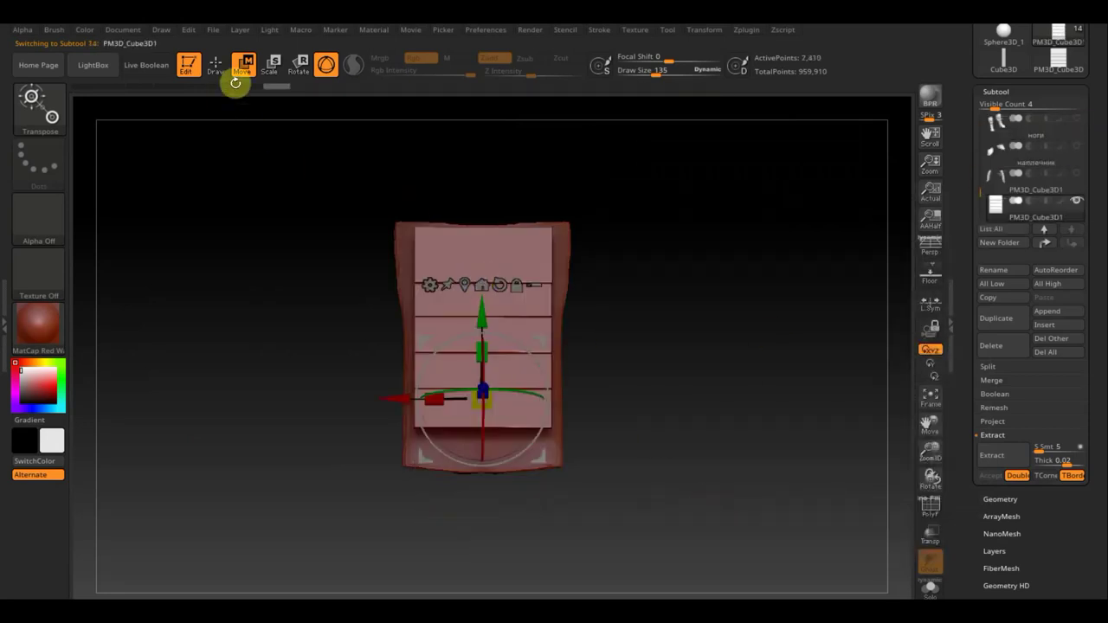
Step: Return to Draw mode and load the MatchMaker brush, dismissing the smoothing-brush notice
key("q")
key("b")
key("m")
key("t")
left_click(52, 112)
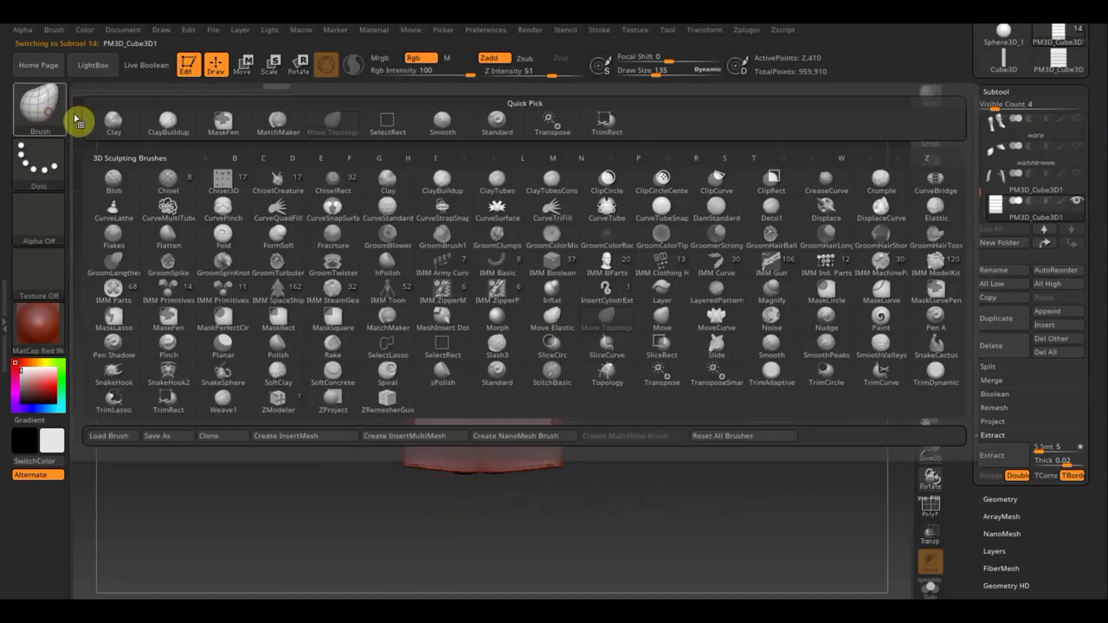
left_click(450, 126)
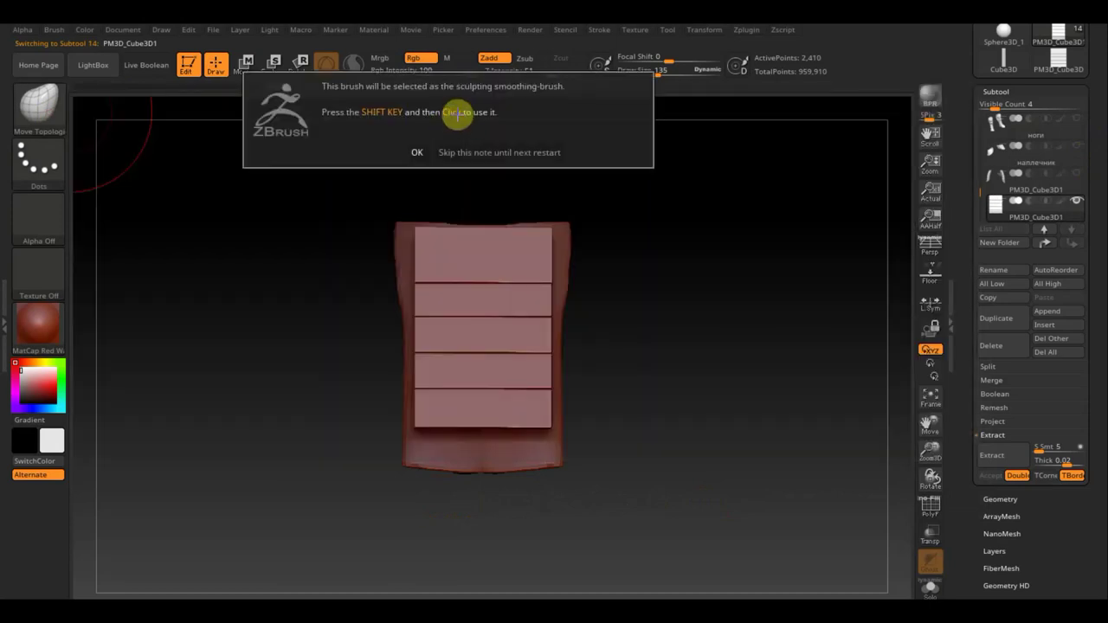
left_click(489, 153)
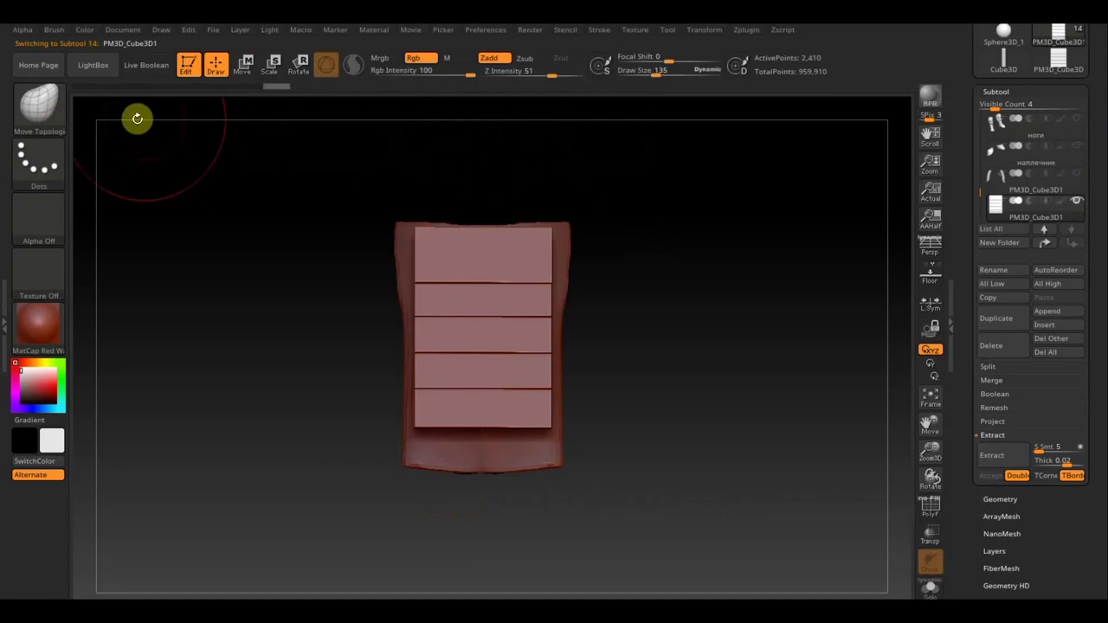
left_click(43, 108)
left_click(274, 124)
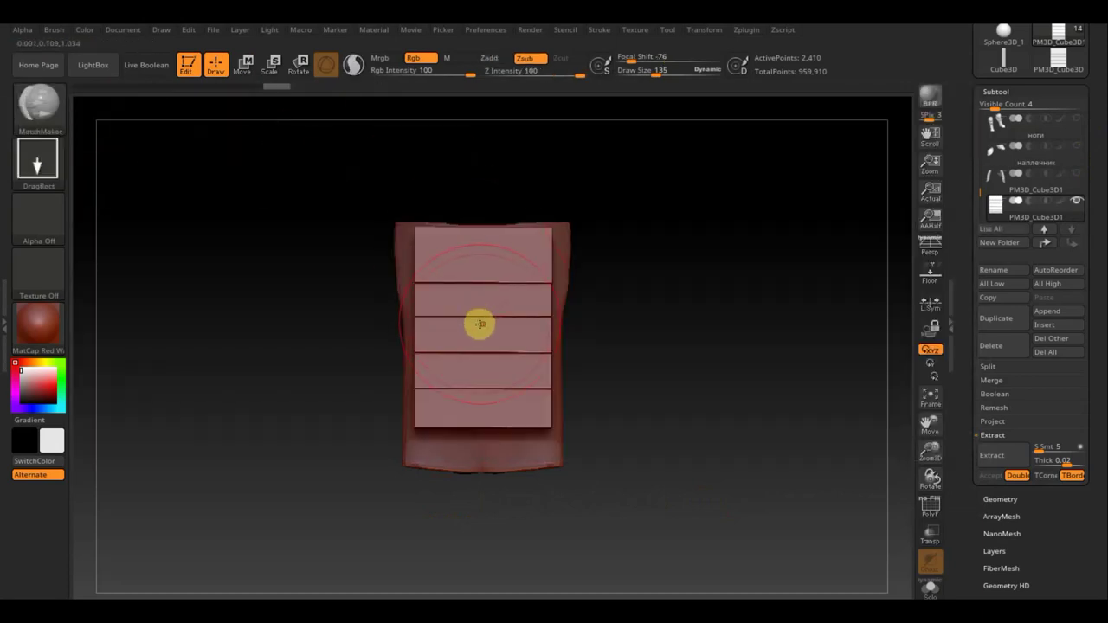
left_click_drag(493, 358, 598, 517)
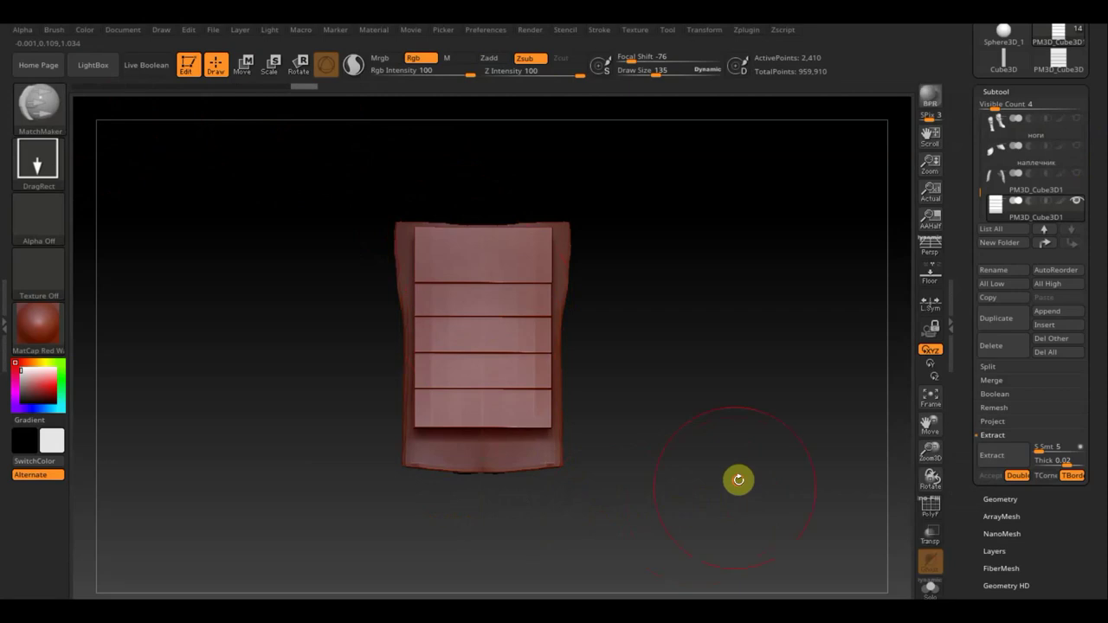
mouse_move(736, 476)
left_mouse_down()
mouse_move(683, 494)
mouse_move(658, 482)
mouse_move(631, 520)
left_mouse_up()
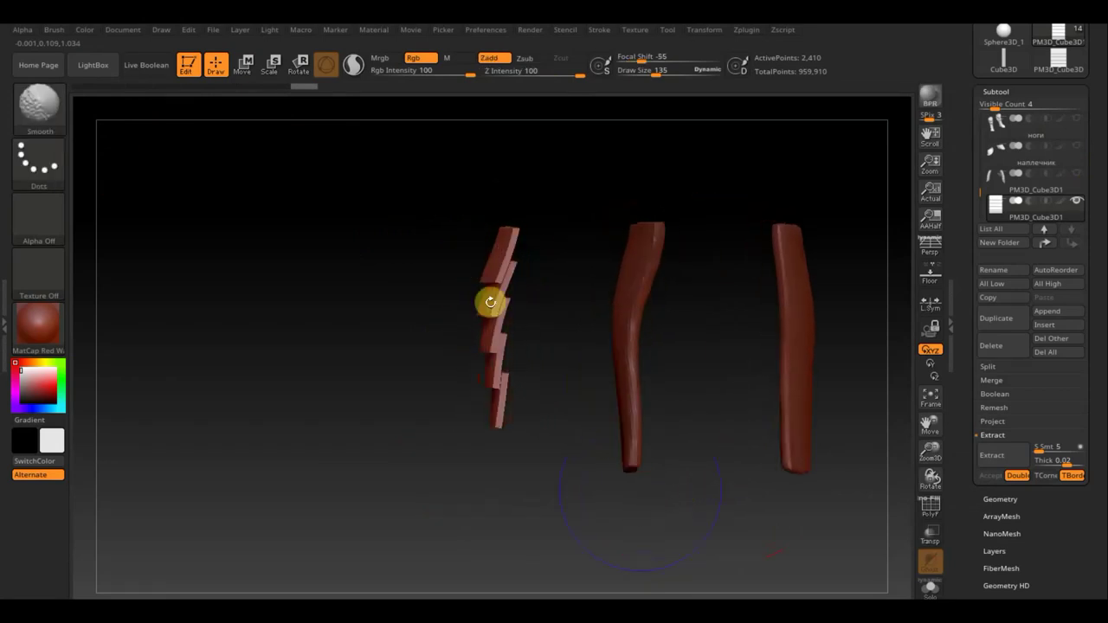
Step: Slide and raise the plated panel against the leg pieces, then subdivide it once to 9,930 points
left_click(245, 66)
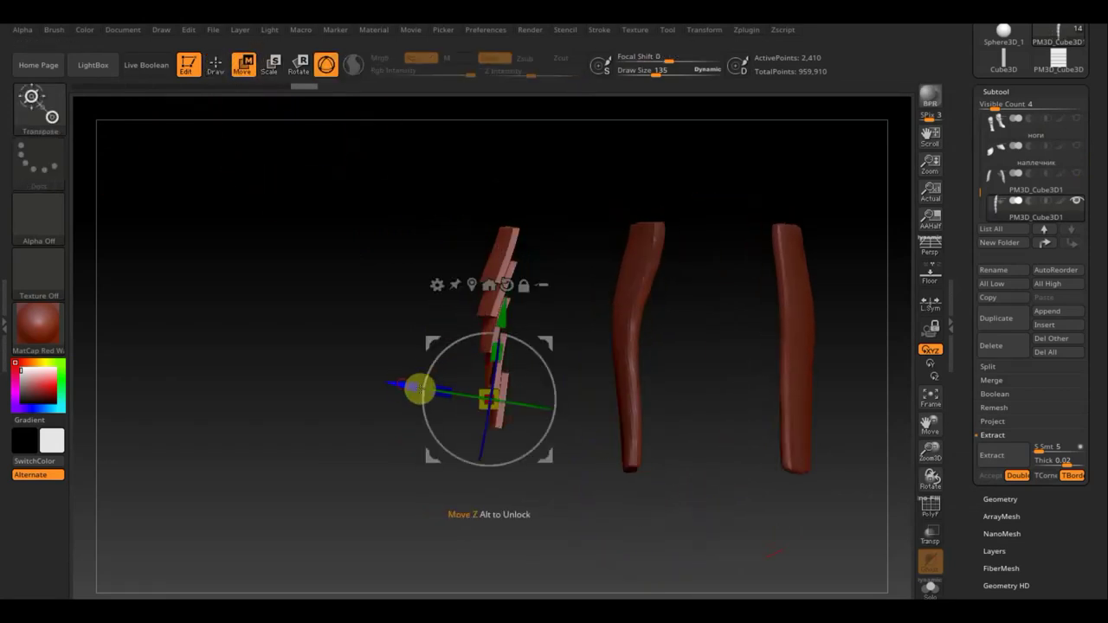
left_click_drag(419, 389, 516, 400)
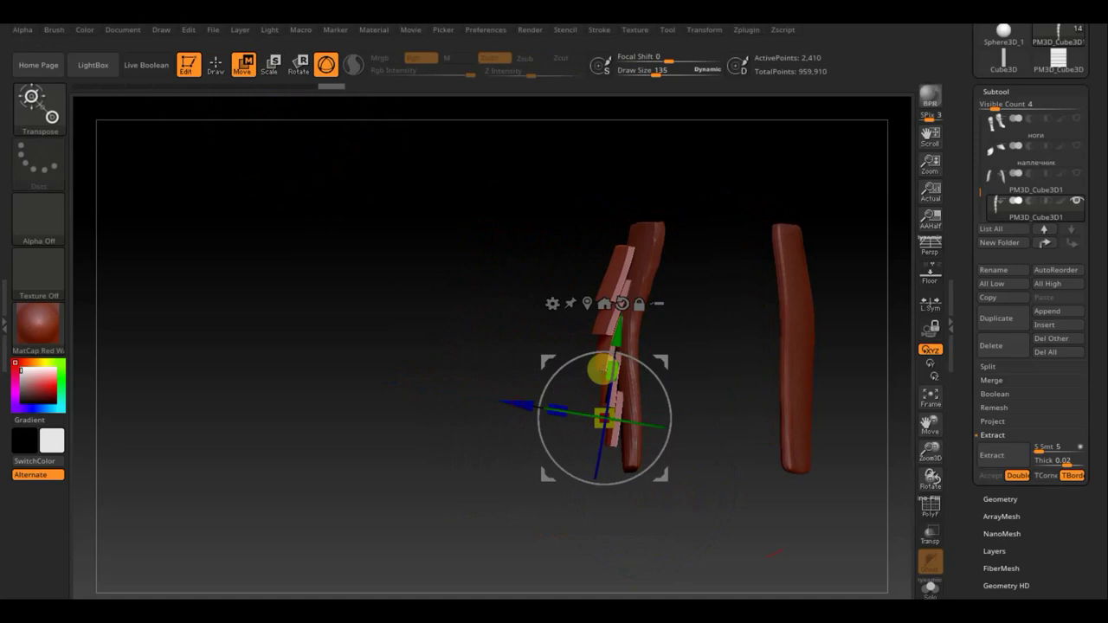
left_click_drag(603, 371, 595, 357)
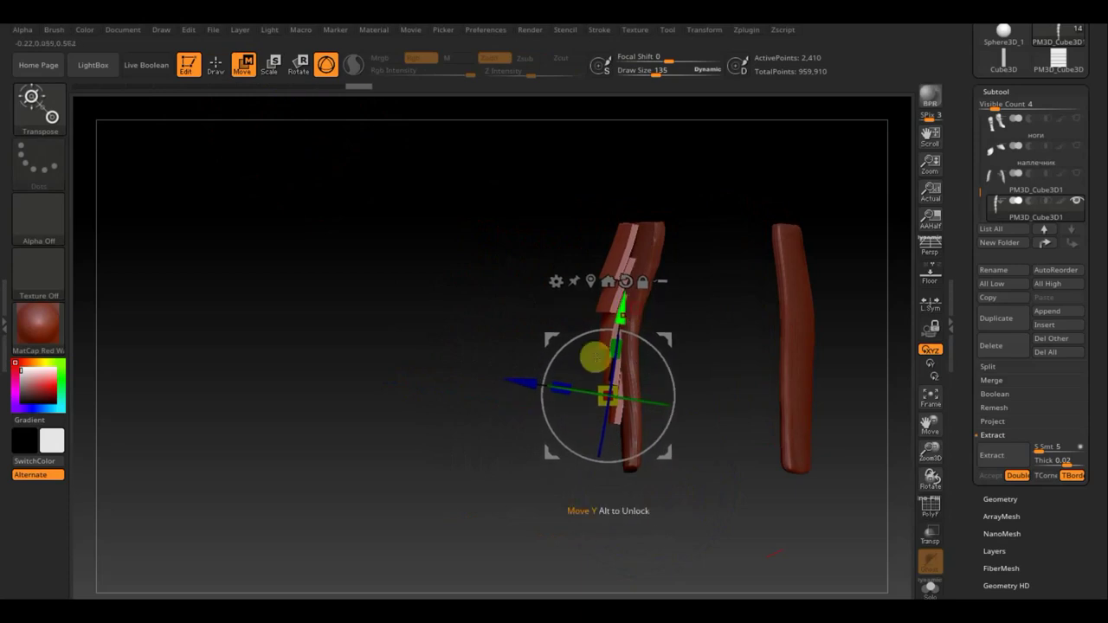
left_click_drag(511, 378, 513, 378)
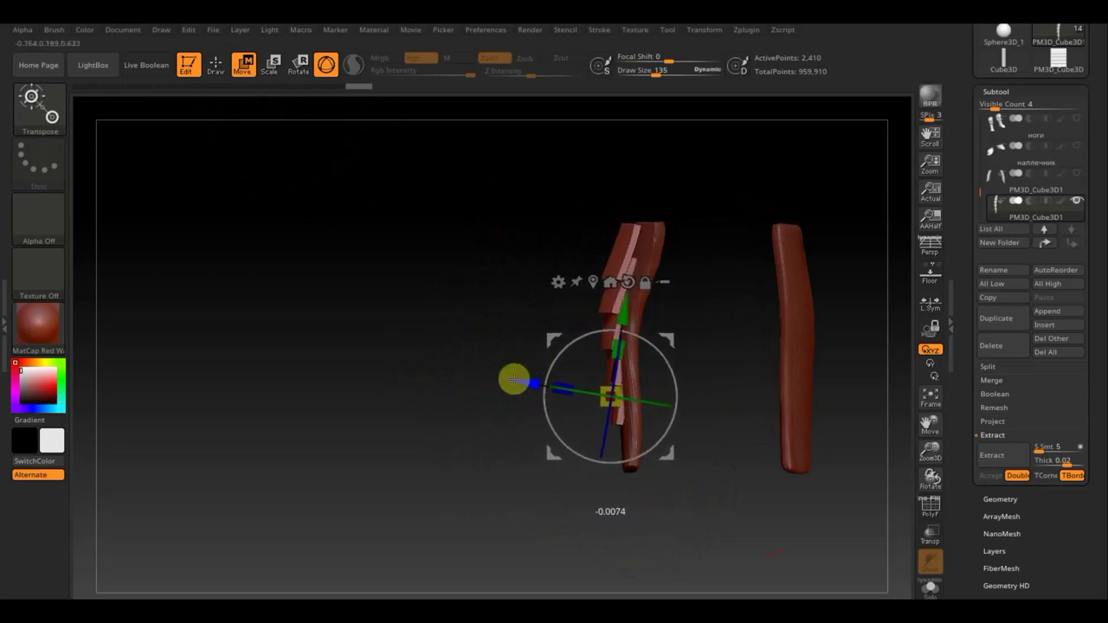
left_click_drag(372, 364, 440, 376)
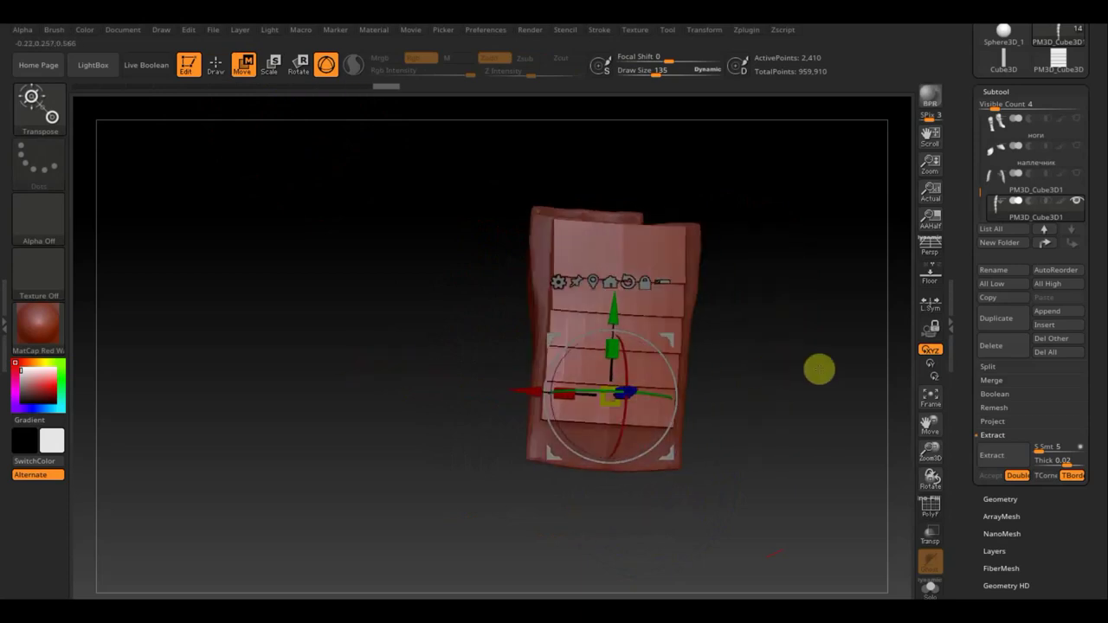
left_click_drag(818, 368, 813, 384, "shift")
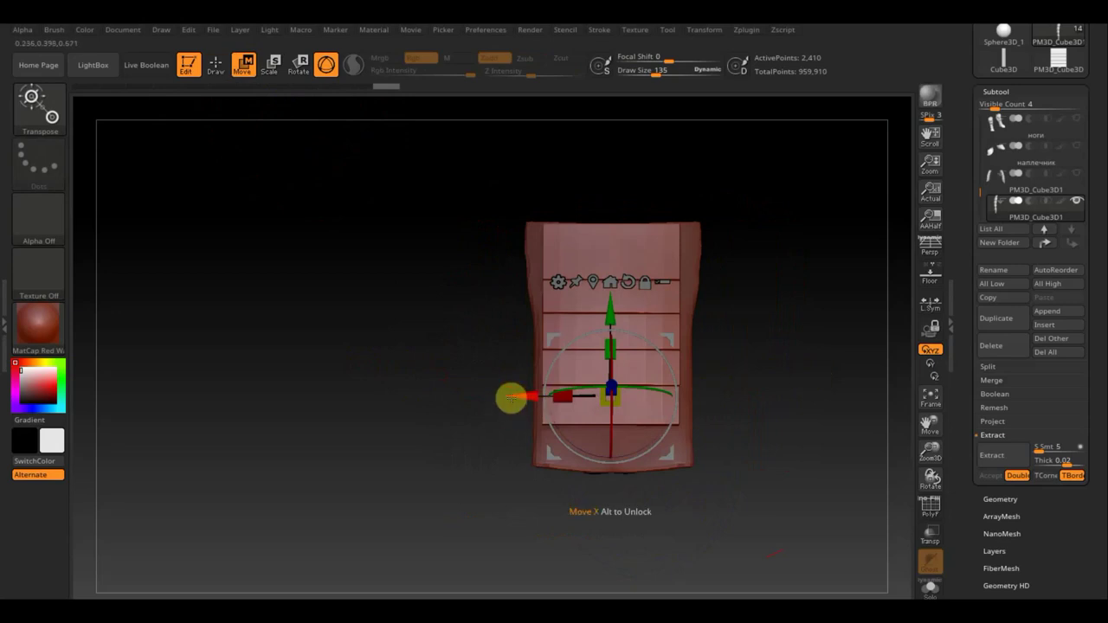
left_click_drag(510, 397, 515, 395)
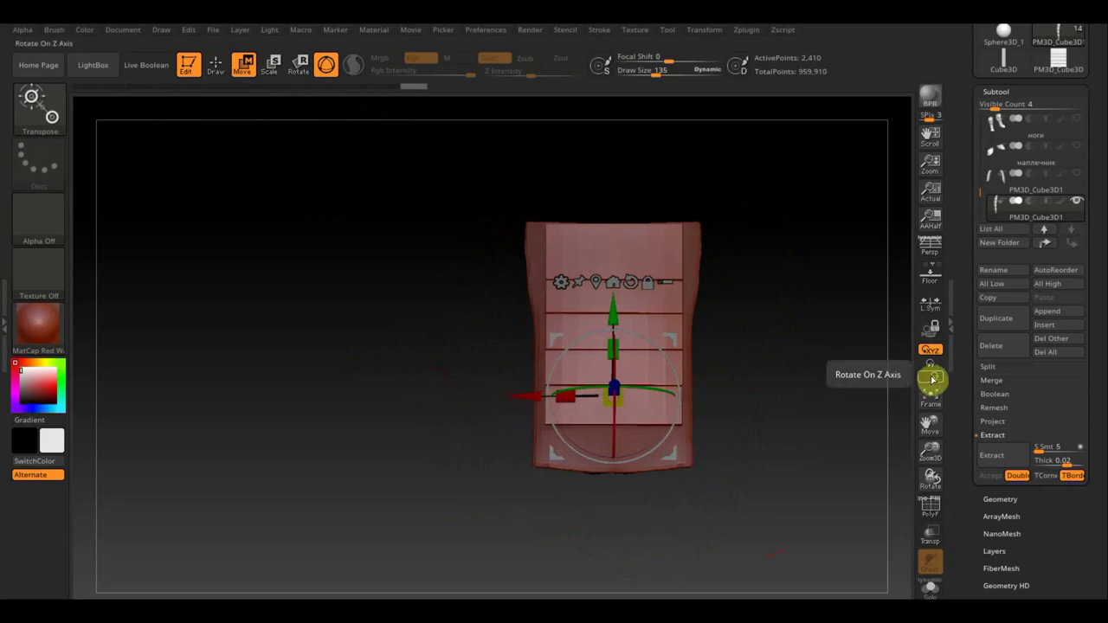
key("ctrl")
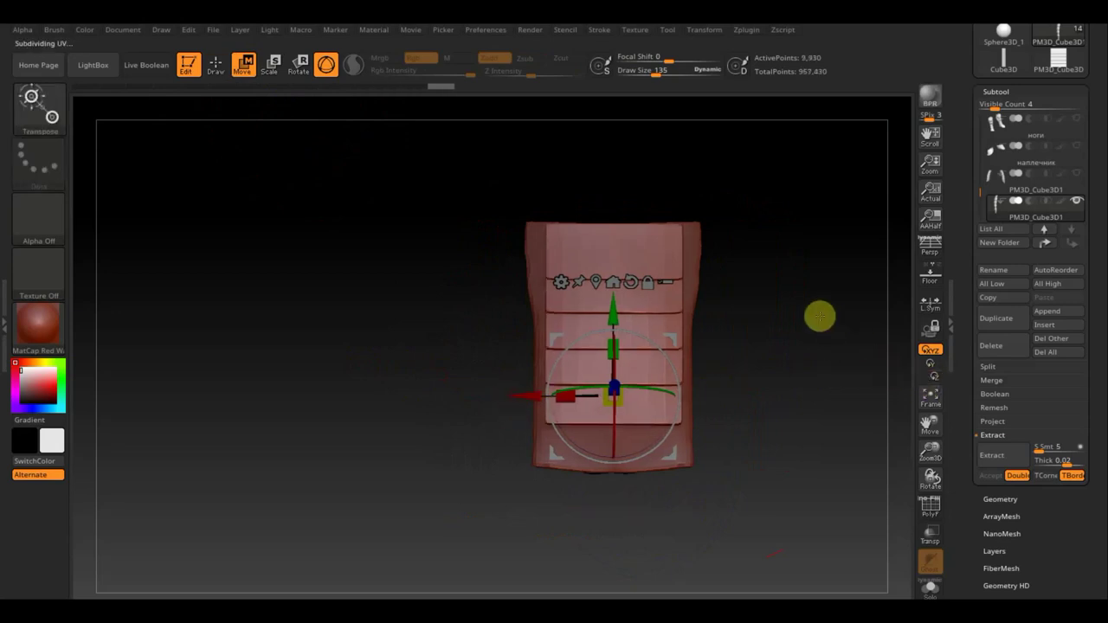
left_click_drag(819, 316, 773, 333)
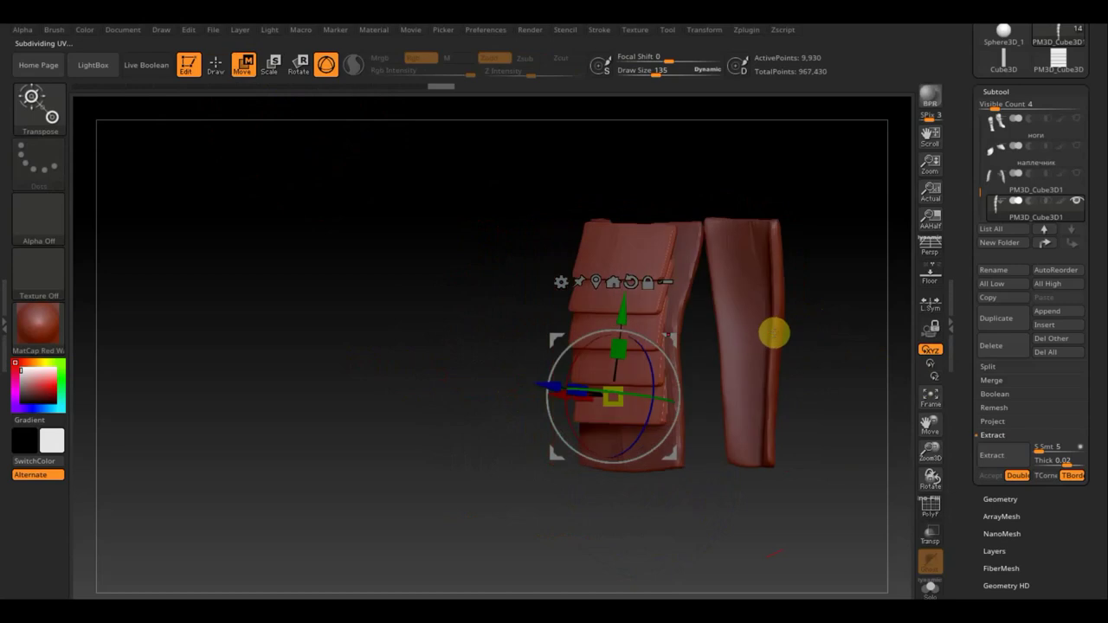
Step: Delete the panel's lower subdivision levels and DynaMesh it at resolution 344 (21,101 points)
left_click(1010, 498)
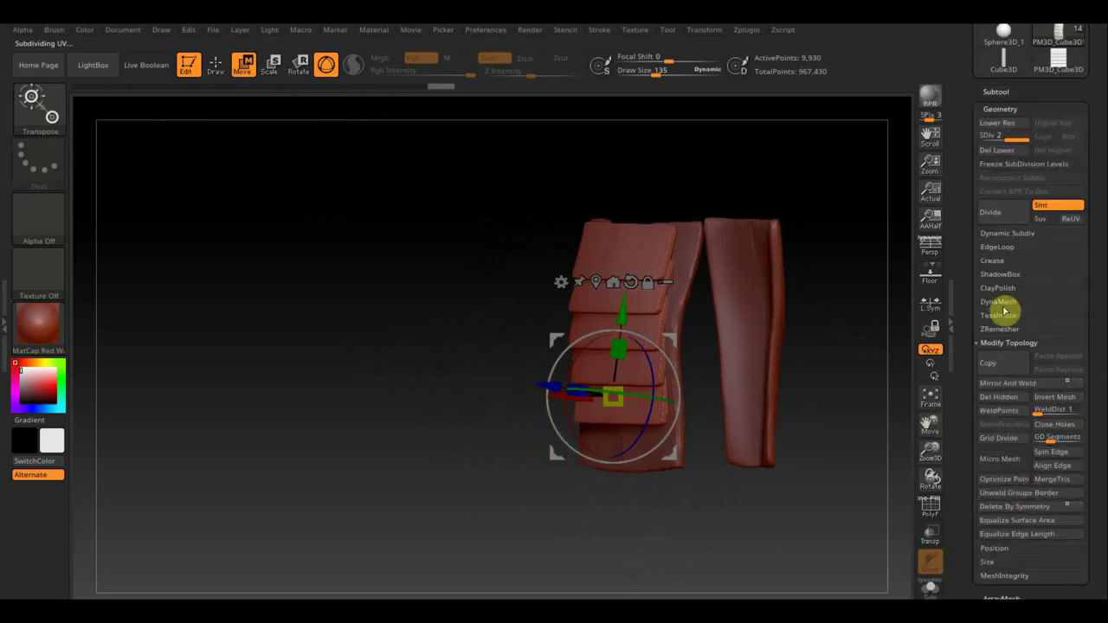
left_click(1004, 307)
left_click(1004, 150)
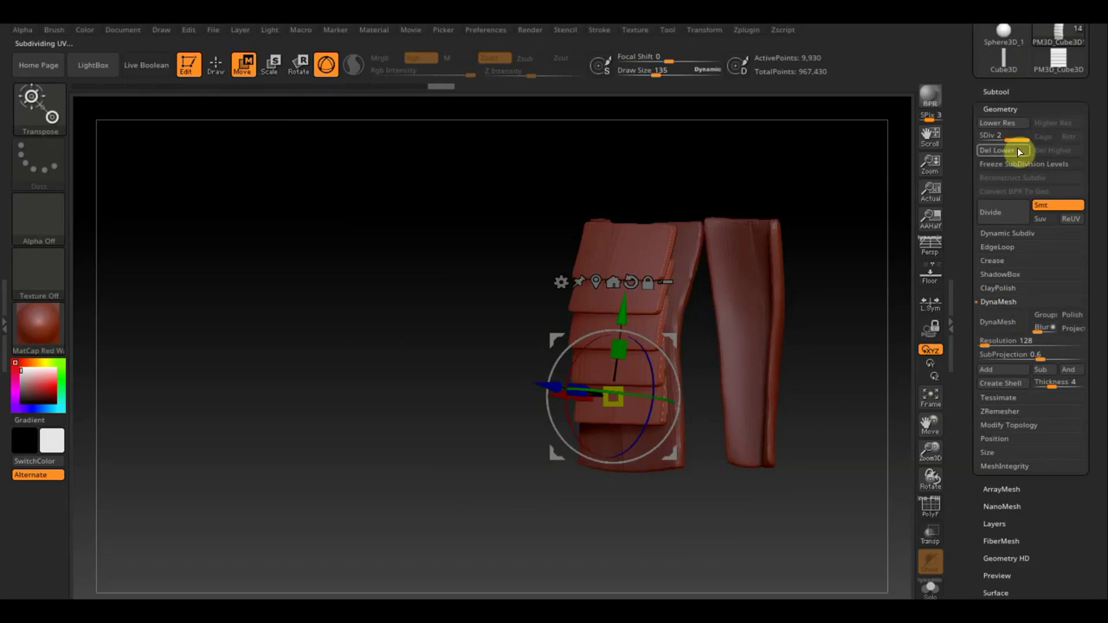
left_click(992, 343)
type("344")
key("Return")
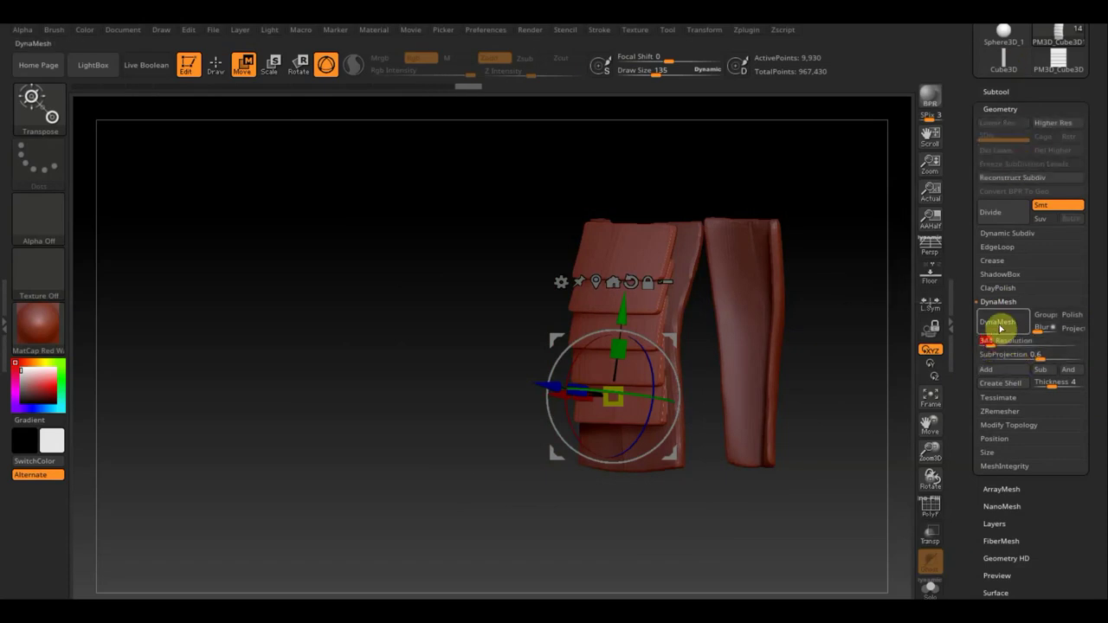
left_click(1001, 325)
left_click_drag(917, 372, 861, 402)
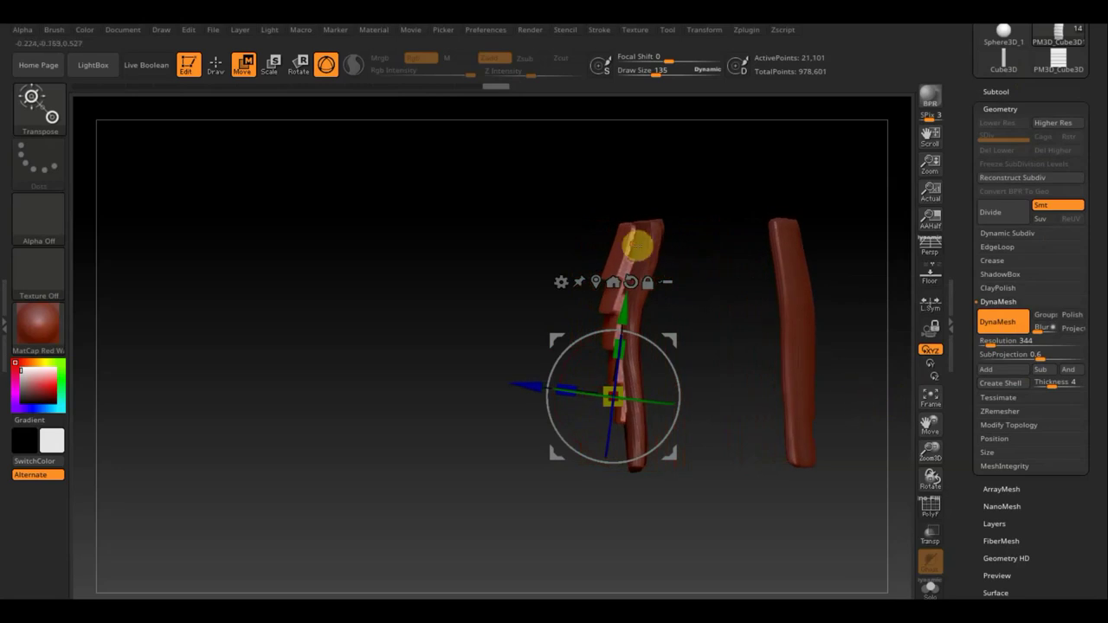
left_click(215, 72)
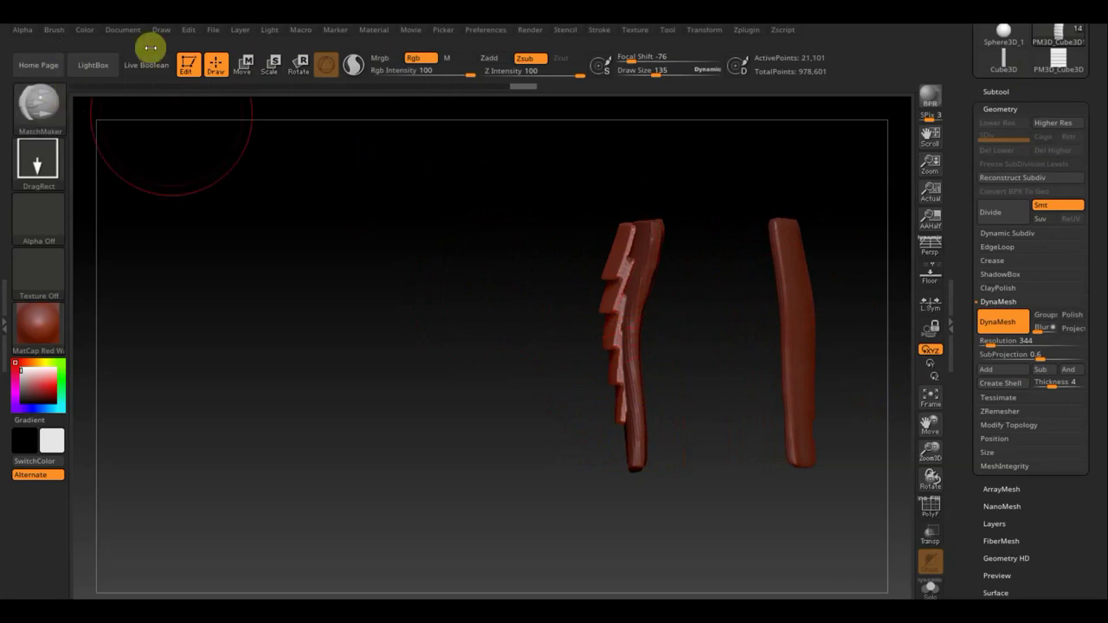
Step: Select the Move Topological brush and apply Mirror And Weld to the plate piece
left_click(39, 103)
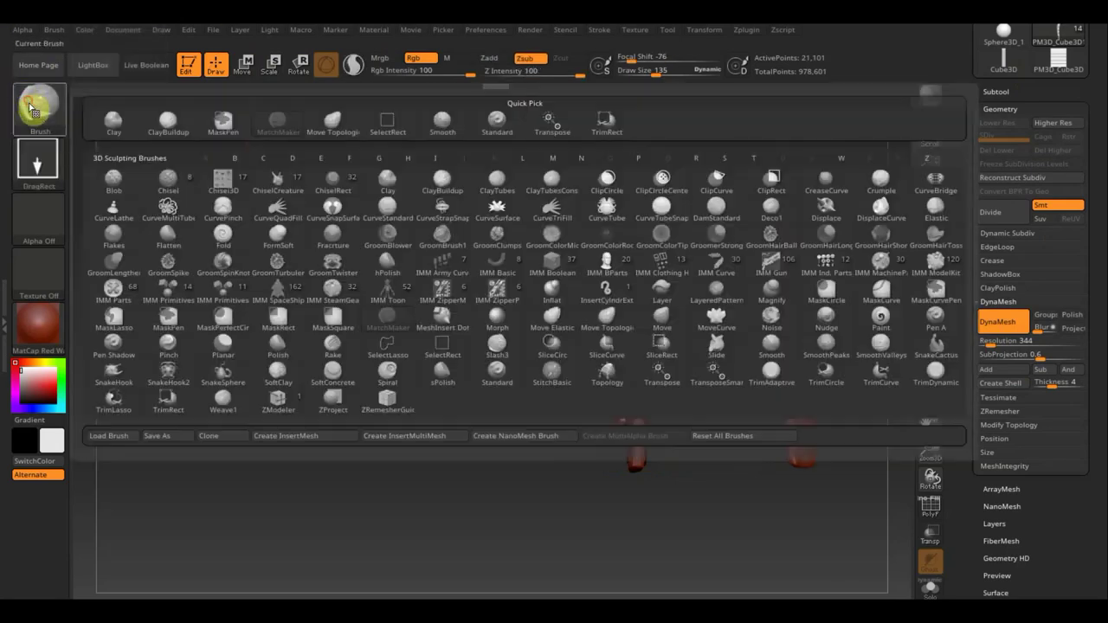
left_click(333, 112)
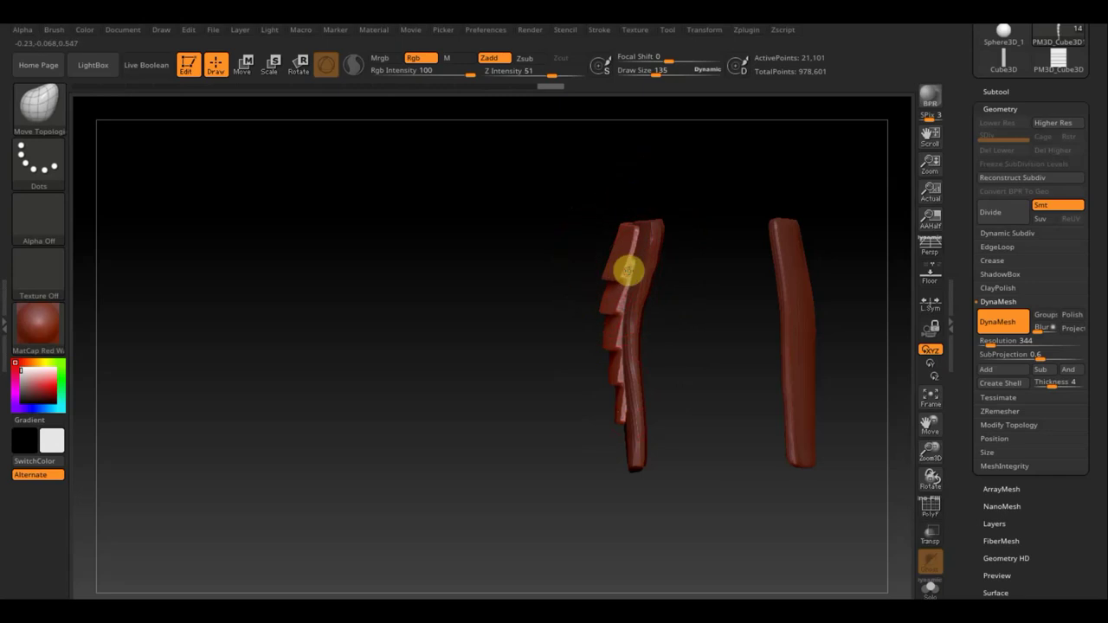
mouse_move(525, 297)
left_mouse_down()
mouse_move(623, 297)
mouse_move(767, 324)
left_mouse_up()
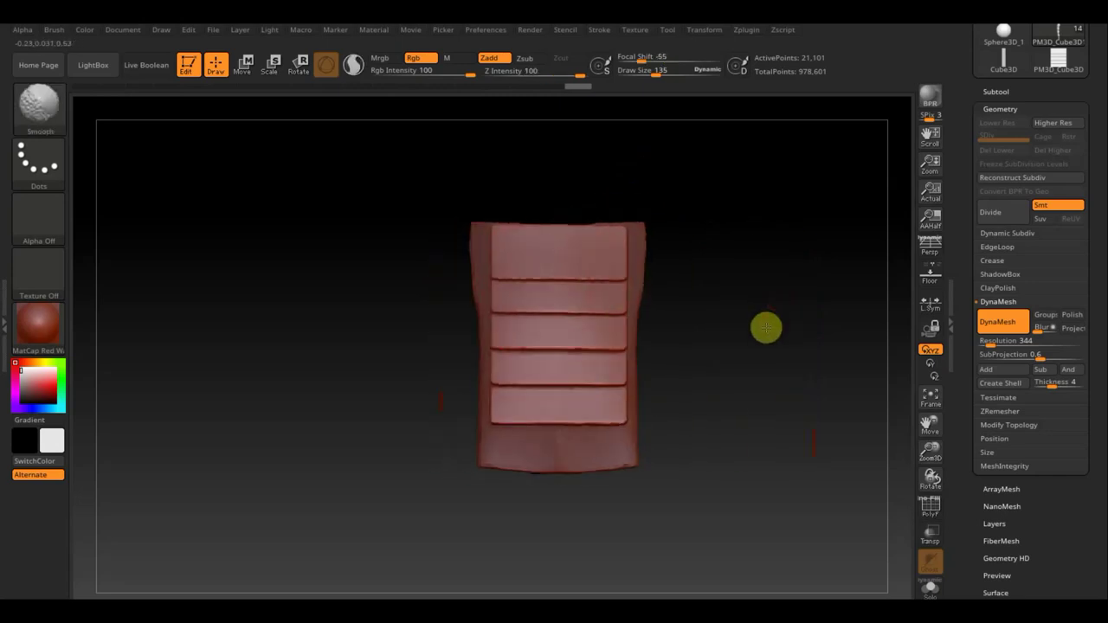
left_click(1028, 425)
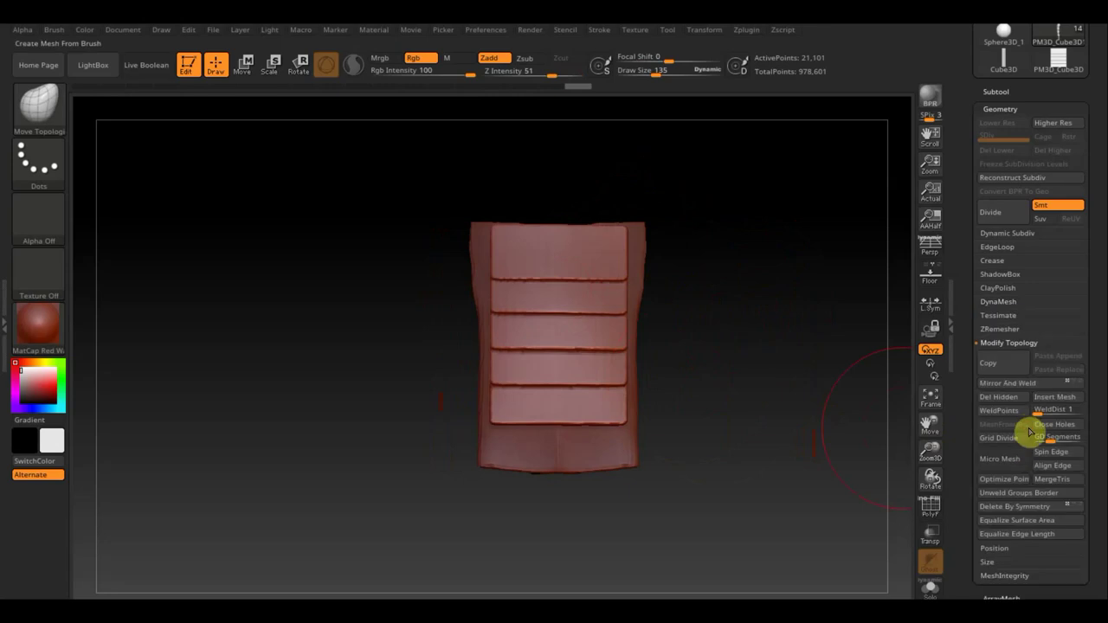
left_click(1028, 384)
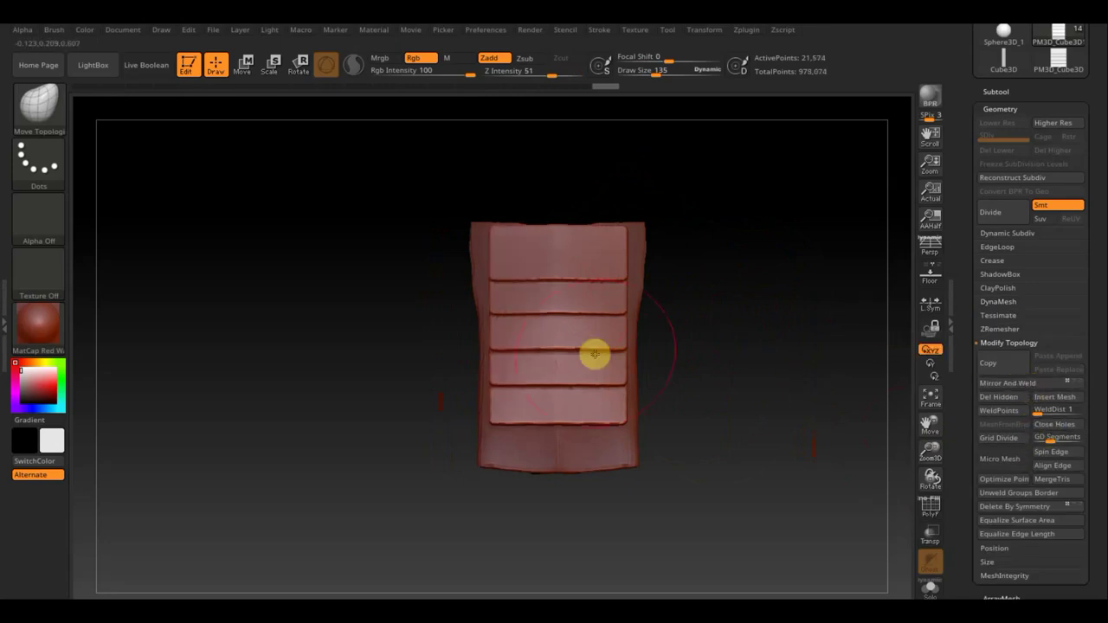
Step: Pull the bottom, middle and top plate edges down into V-shaped chevrons
left_click_drag(553, 421, 558, 455)
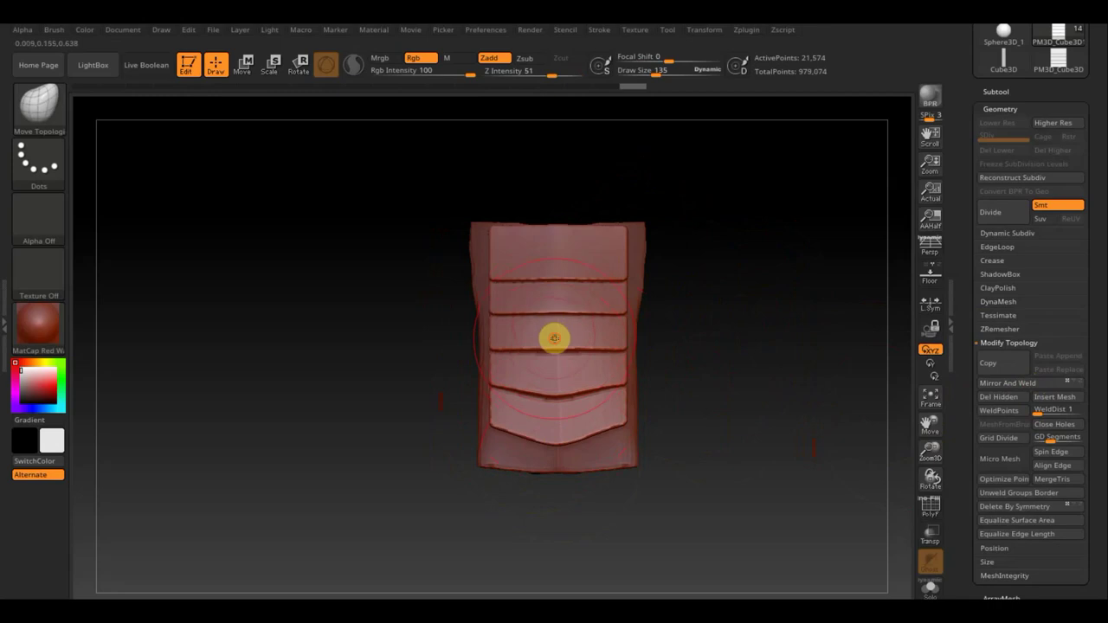
left_click_drag(554, 337, 559, 371)
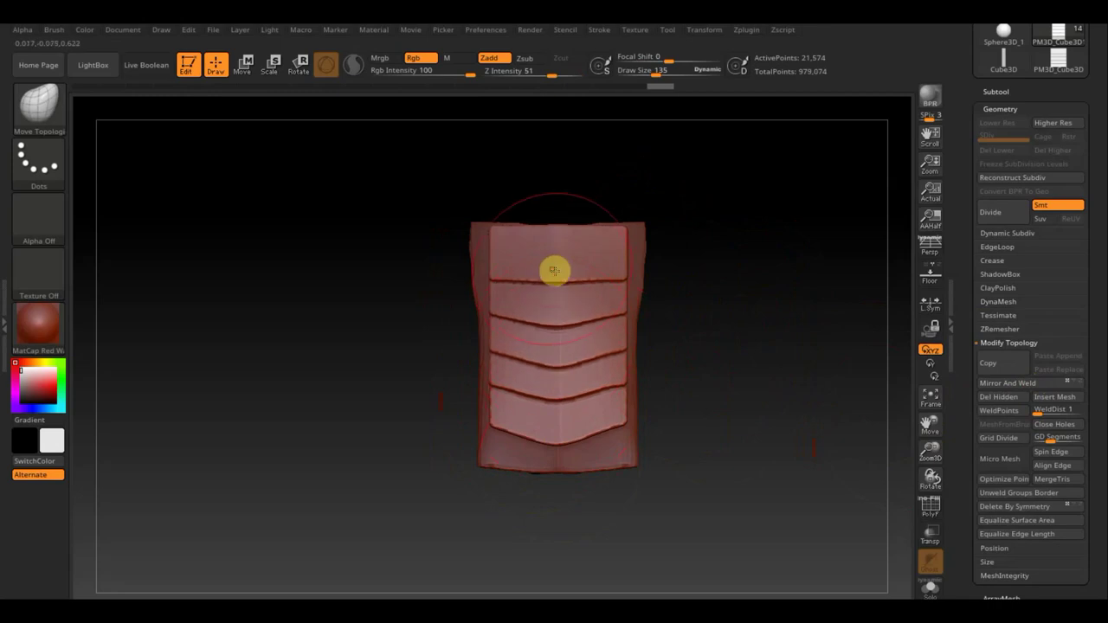
left_click_drag(554, 270, 555, 295)
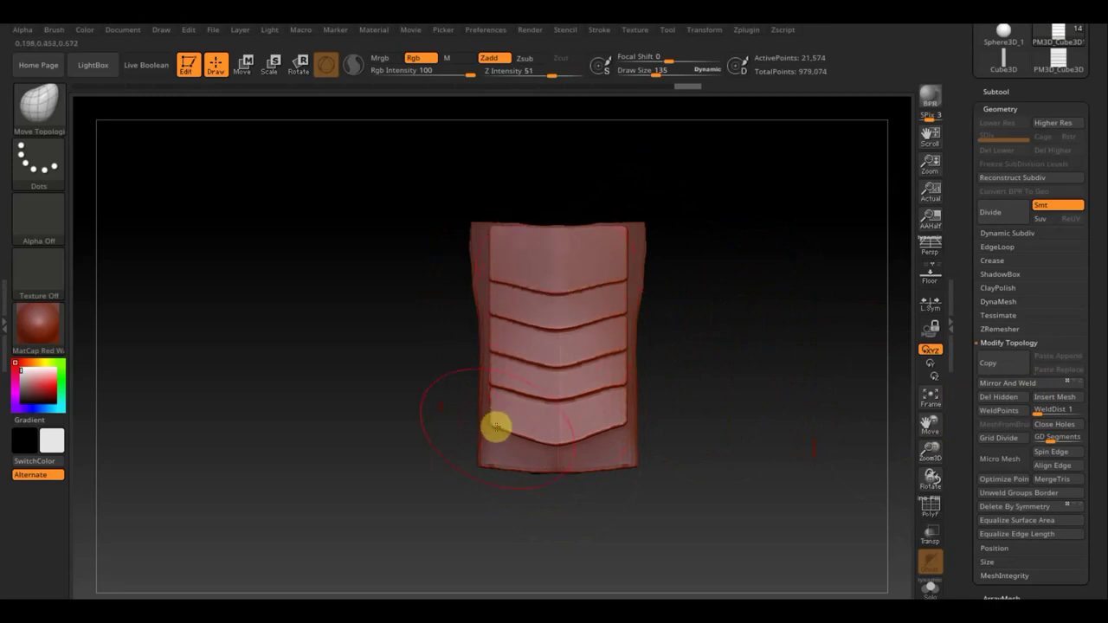
mouse_move(802, 358)
left_mouse_down()
mouse_move(715, 366)
mouse_move(767, 353)
mouse_move(727, 368)
mouse_move(727, 381)
mouse_move(773, 383)
mouse_move(823, 274)
left_mouse_up()
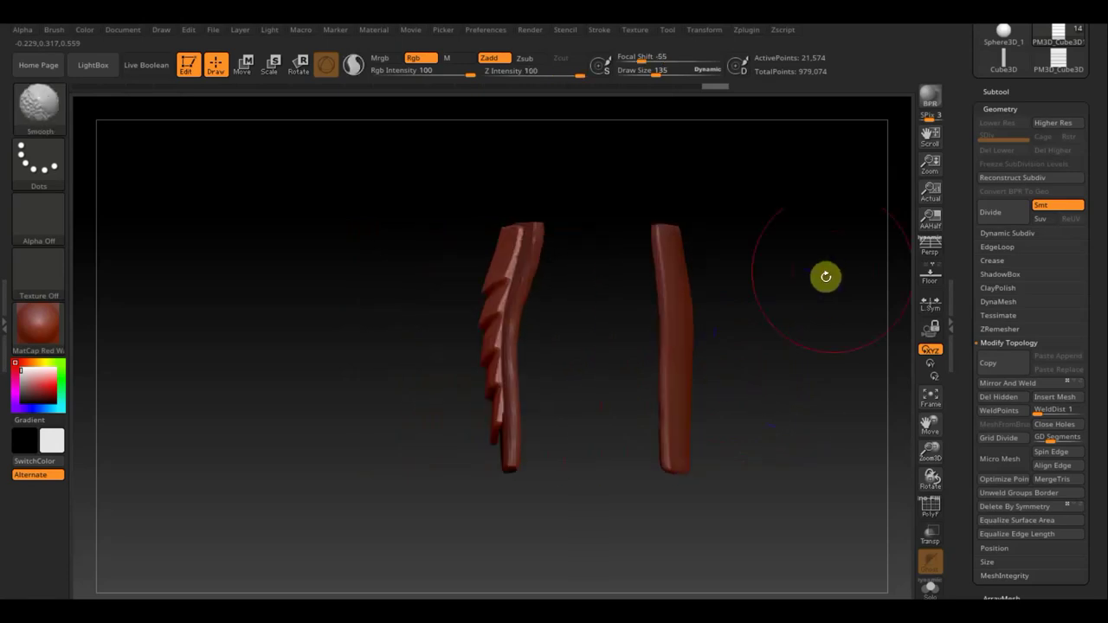
Step: Duplicate the chevron plate piece, move the copy to the right leg, rotate, narrow and raise it
left_click(997, 90)
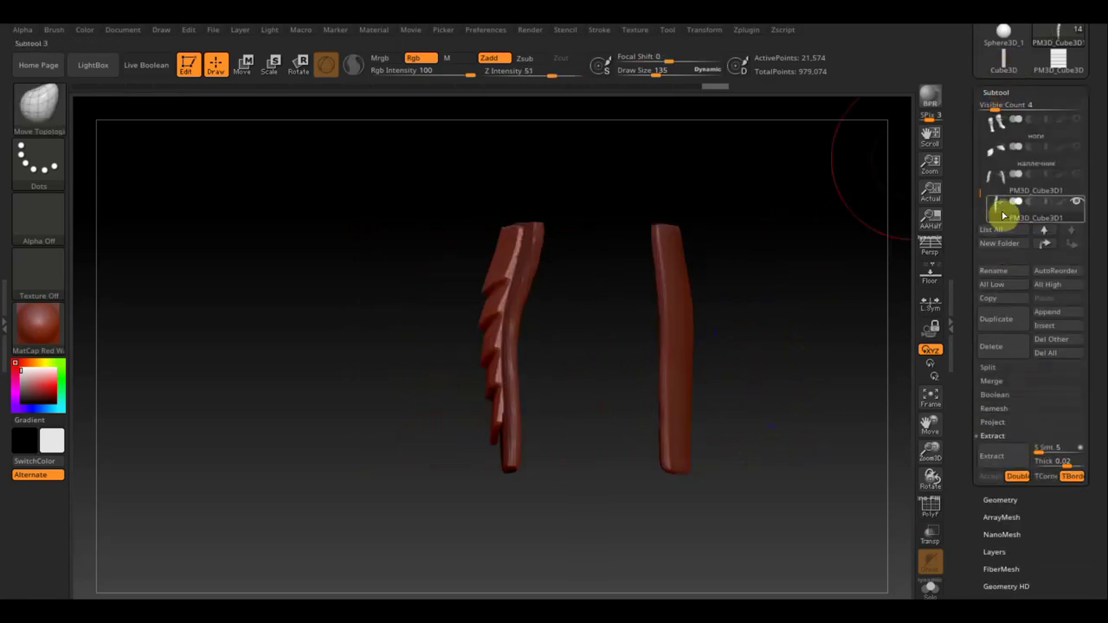
left_click(1005, 321)
left_click(242, 64)
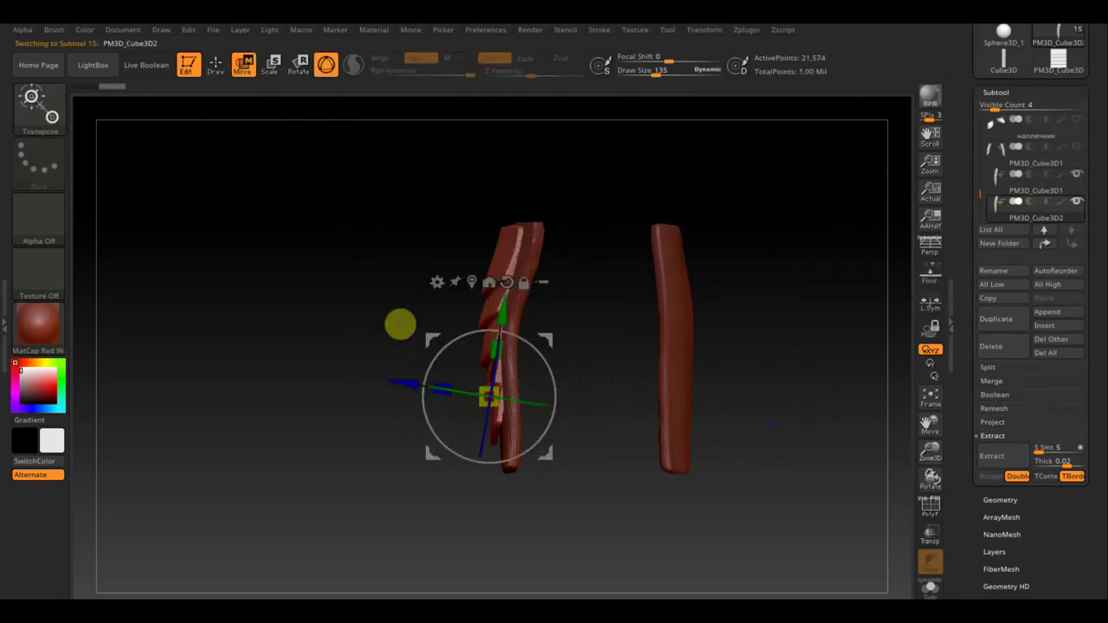
mouse_move(395, 381)
left_mouse_down()
mouse_move(643, 423)
mouse_move(852, 440)
left_mouse_up()
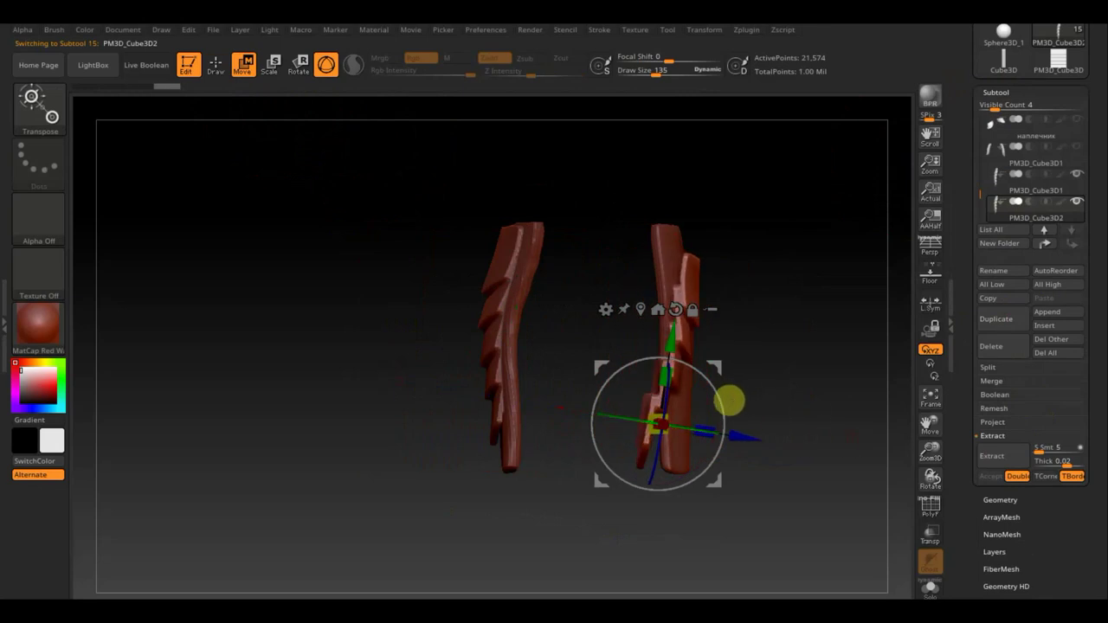
mouse_move(729, 395)
left_mouse_down()
mouse_move(708, 394)
mouse_move(775, 420)
mouse_move(769, 398)
mouse_move(840, 386)
mouse_move(810, 398)
left_mouse_up()
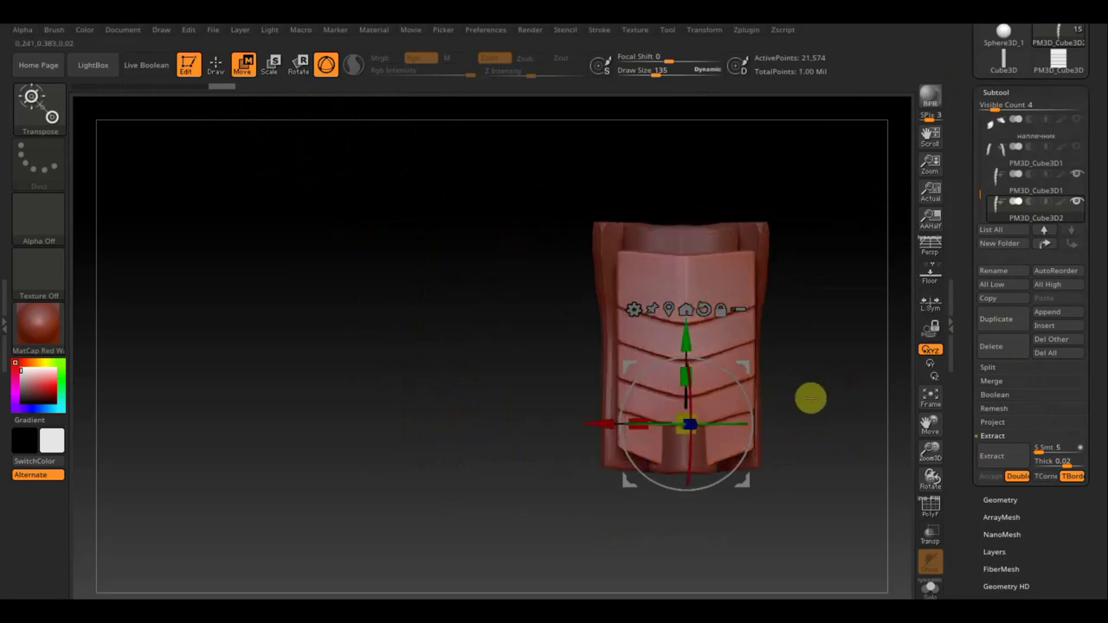
mouse_move(635, 422)
left_mouse_down()
mouse_move(654, 421)
mouse_move(667, 438)
left_mouse_up()
left_click_drag(695, 341, 685, 310)
Step: Scale the copy up slightly and slide it sideways to sit snugly against the strap
mouse_move(816, 350)
left_mouse_down()
mouse_move(886, 353)
mouse_move(842, 373)
left_mouse_up()
left_click_drag(732, 347, 736, 353)
left_click_drag(766, 389, 806, 398)
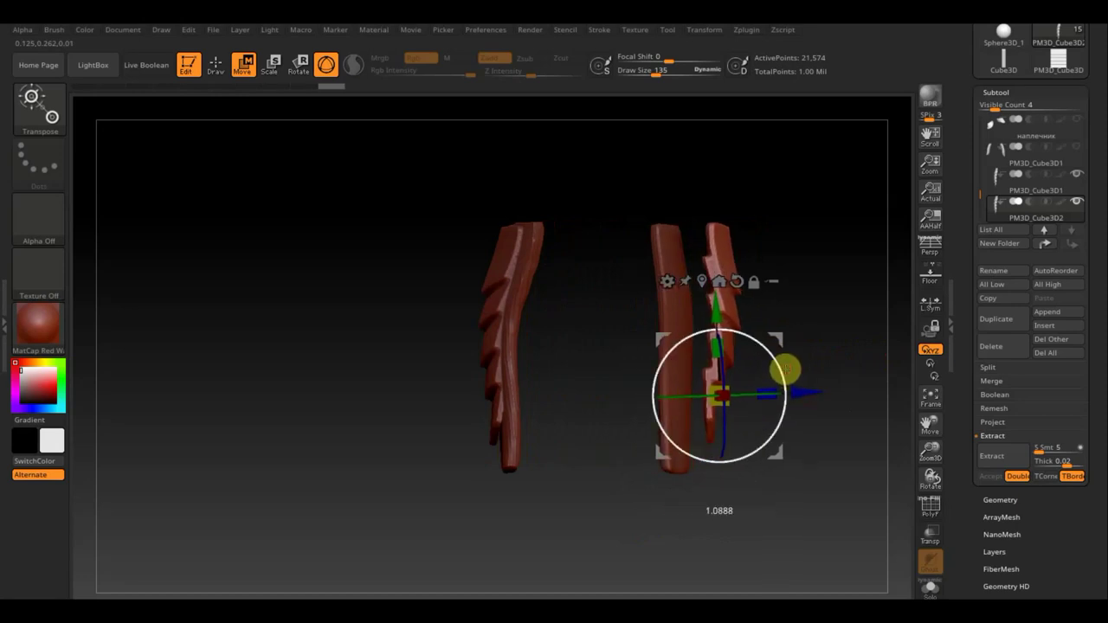
left_click_drag(878, 338, 771, 343)
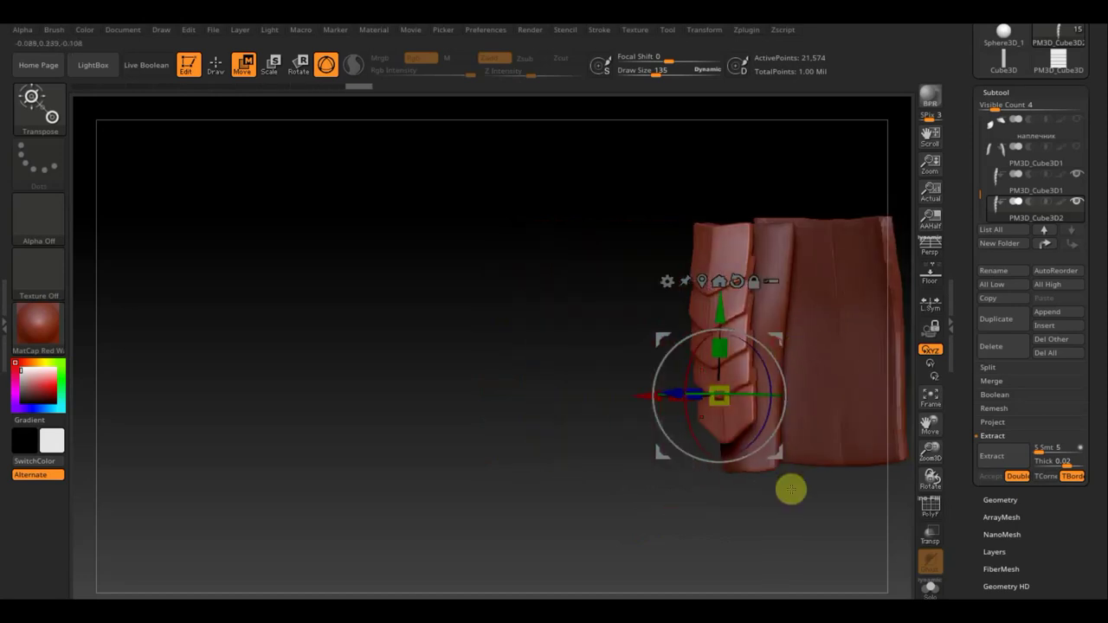
mouse_move(789, 487)
left_mouse_down()
mouse_move(876, 520)
mouse_move(843, 510)
left_mouse_up()
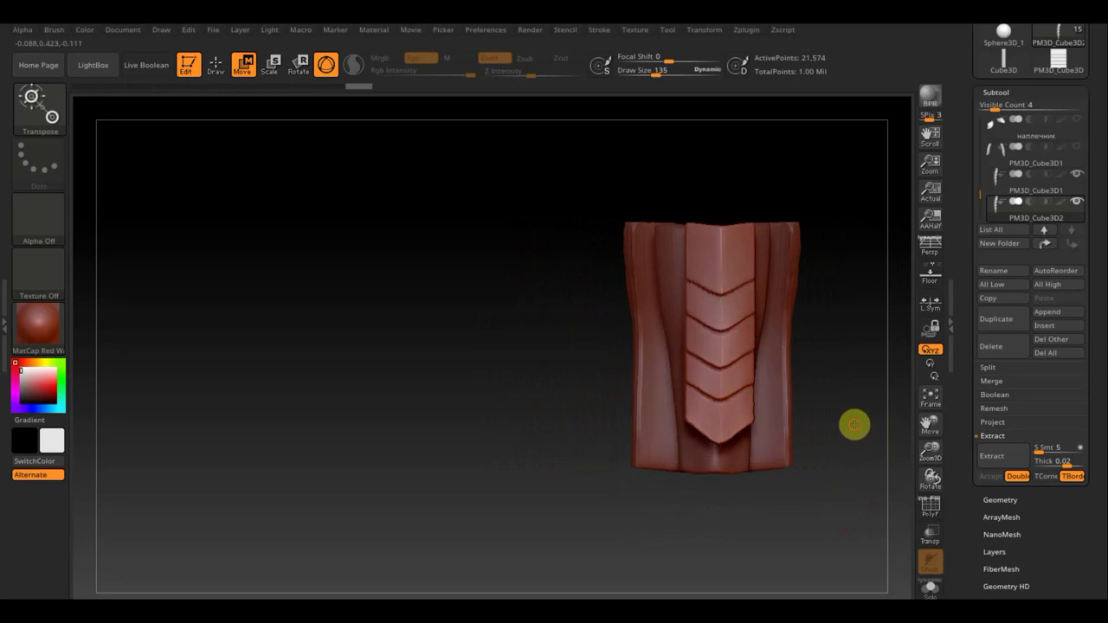
left_click_drag(854, 423, 682, 413, "alt")
left_click_drag(481, 369, 457, 390)
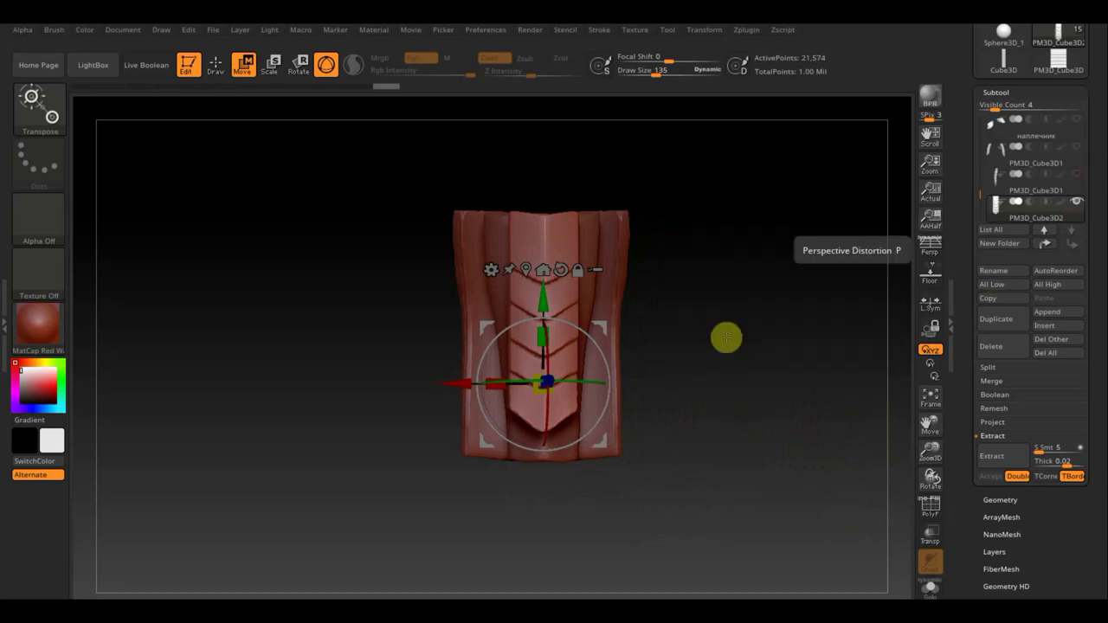
Step: Switch from Extract2 back to the duplicated plate subtool and load the MatchMaker brush
key("n")
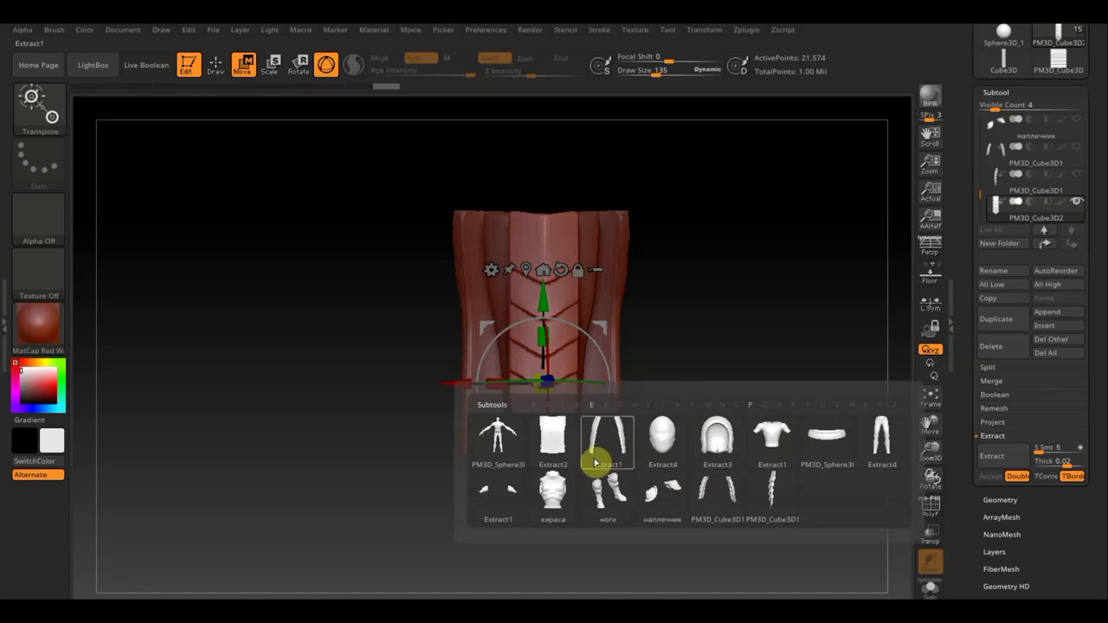
left_click(550, 438)
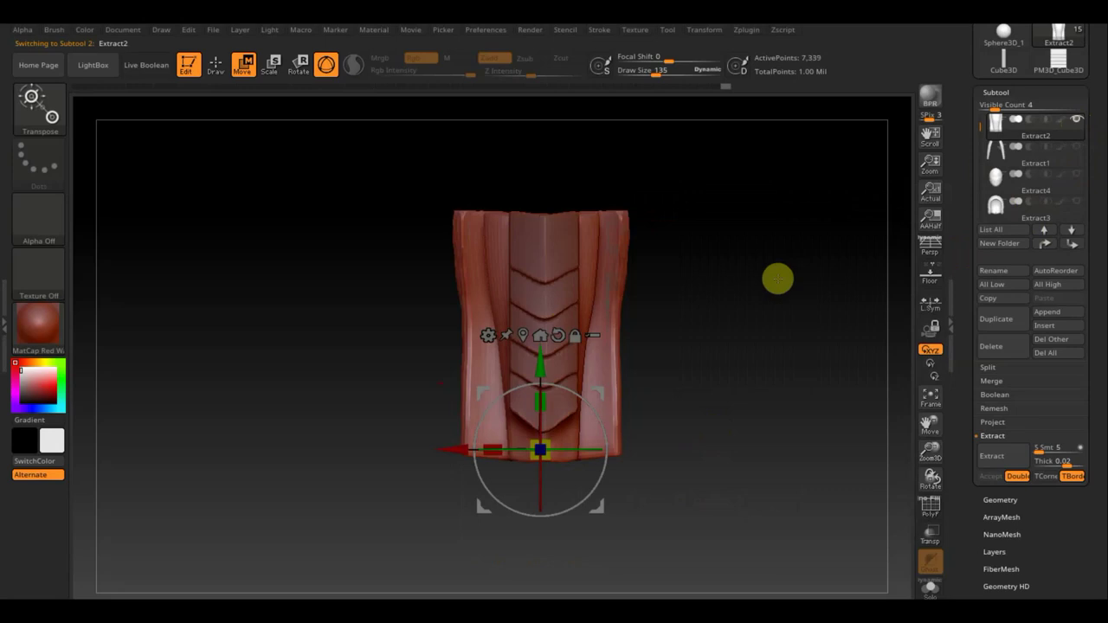
key("F1")
left_click(850, 394)
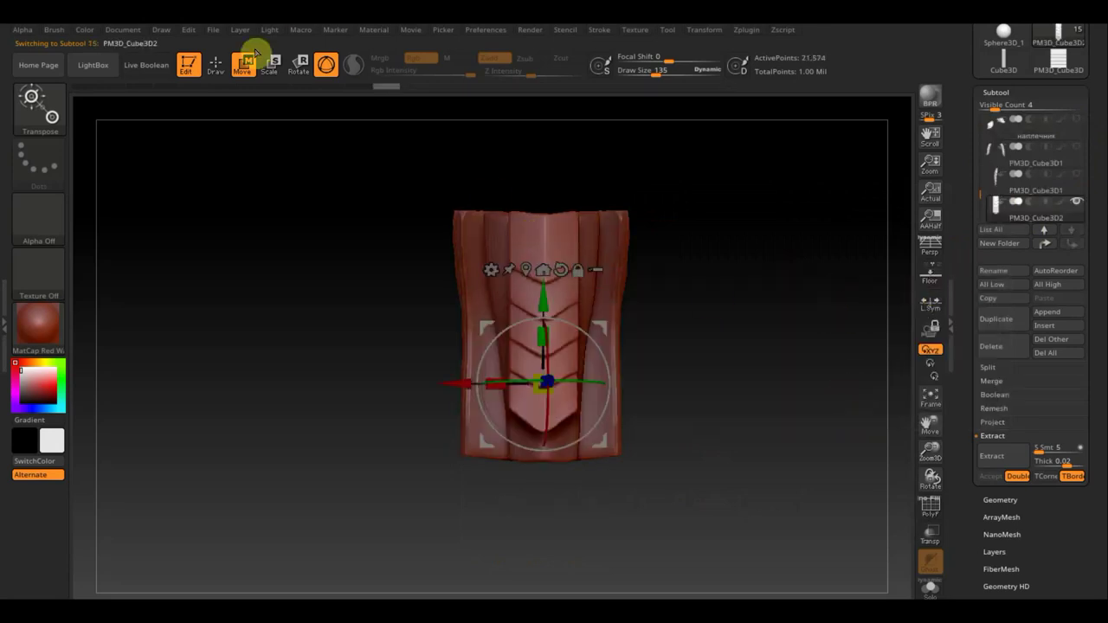
left_click(215, 70)
left_click(43, 111)
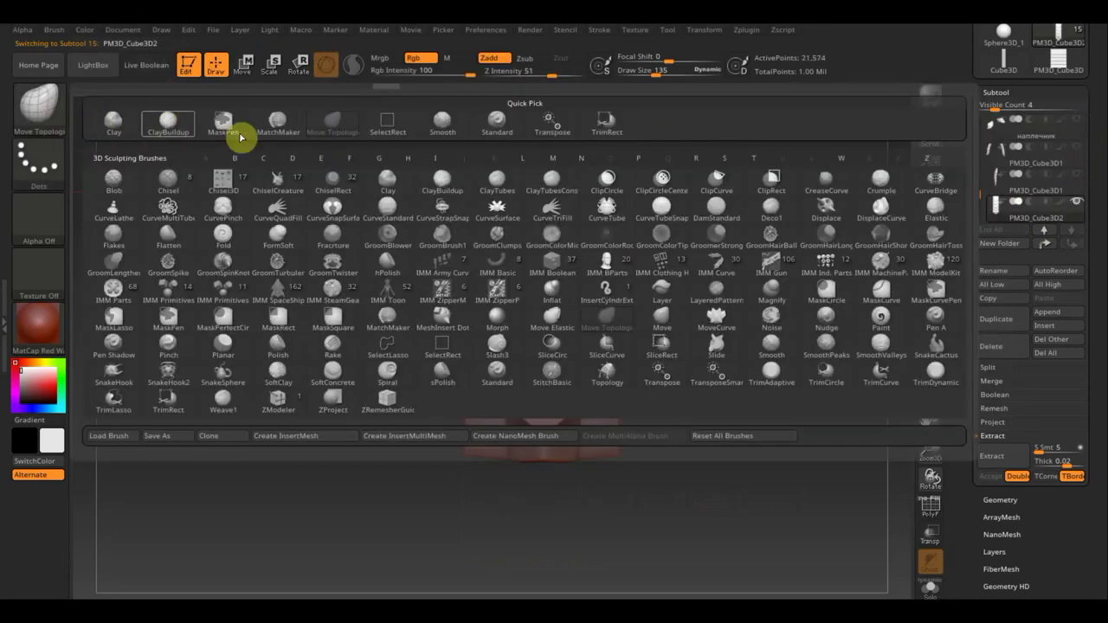
left_click(277, 126)
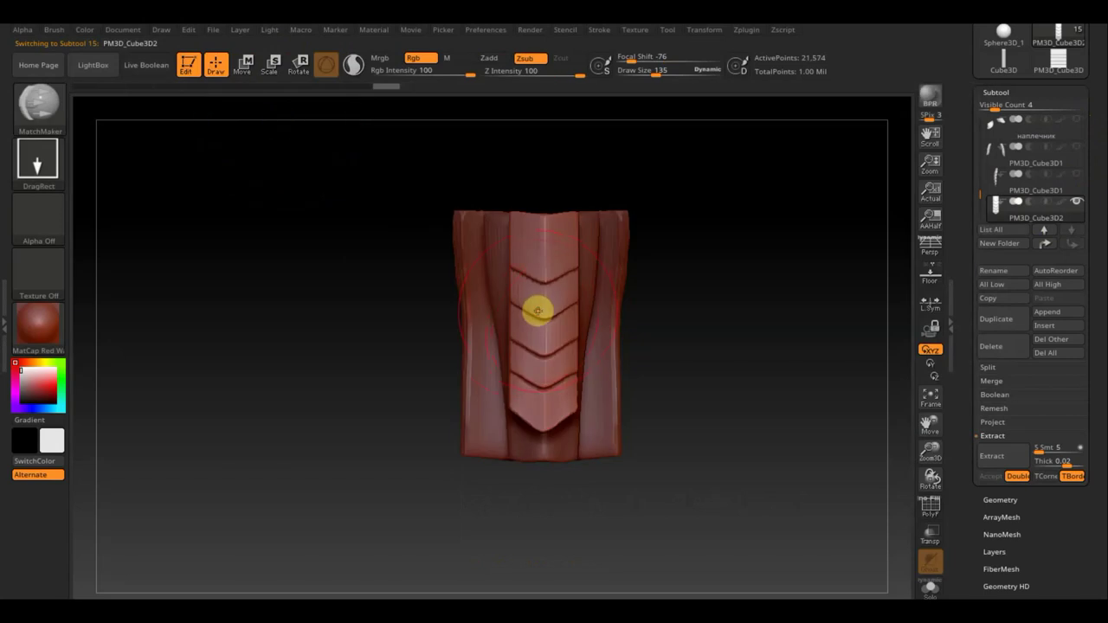
left_click_drag(720, 479, 680, 482)
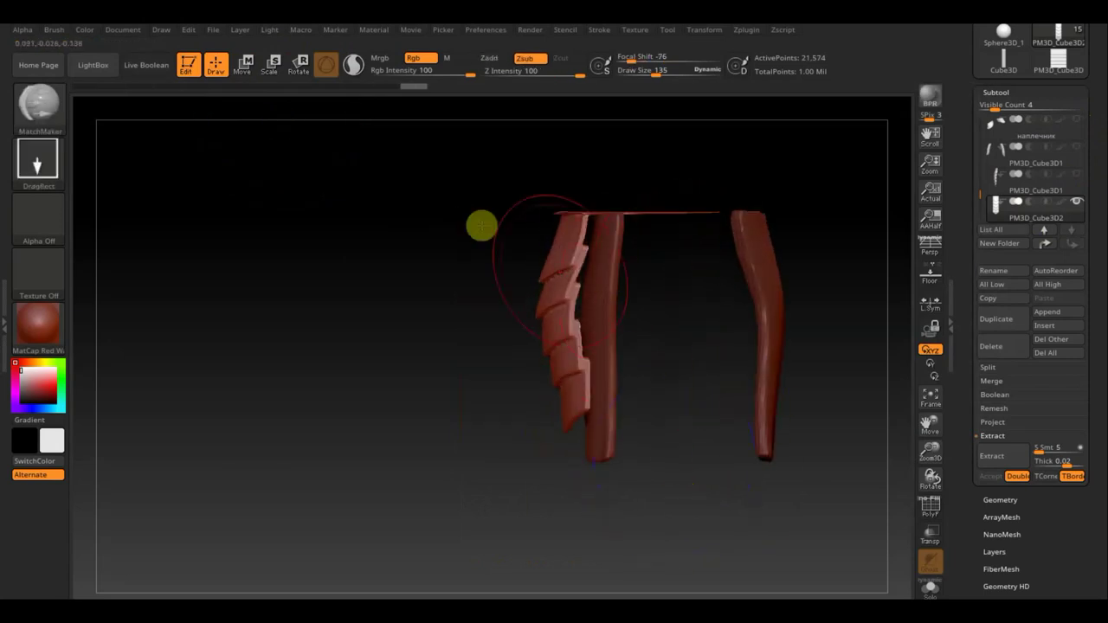
Step: With Move Topological, remove the top sliver, then shift the plated piece toward the long strip
left_click(48, 115)
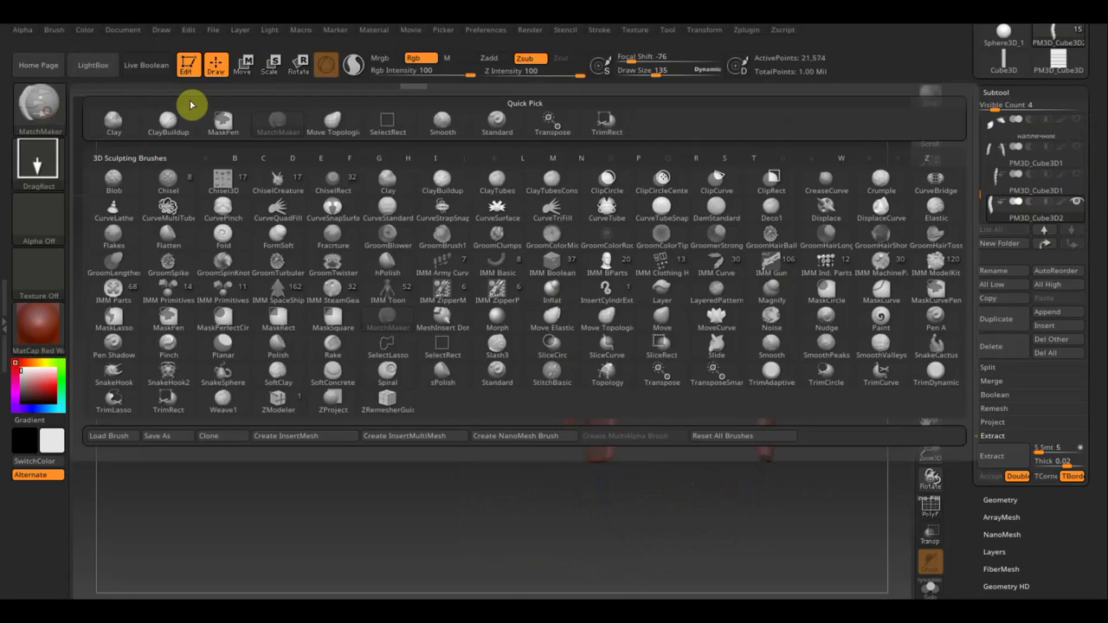
left_click(330, 123)
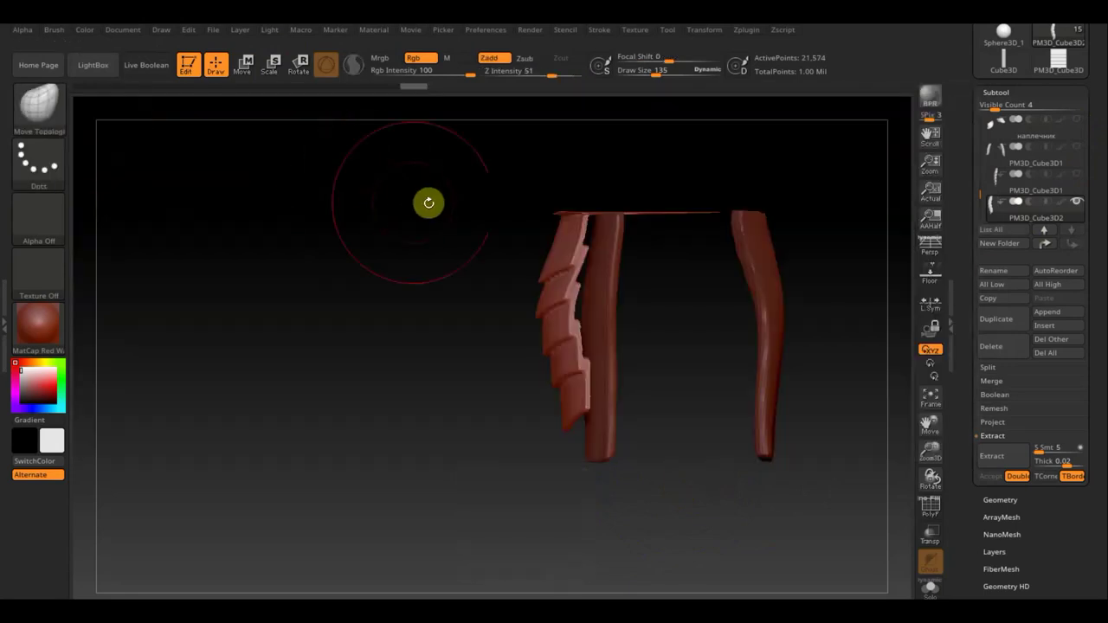
left_click_drag(421, 147, 736, 218, "ctrl+shift")
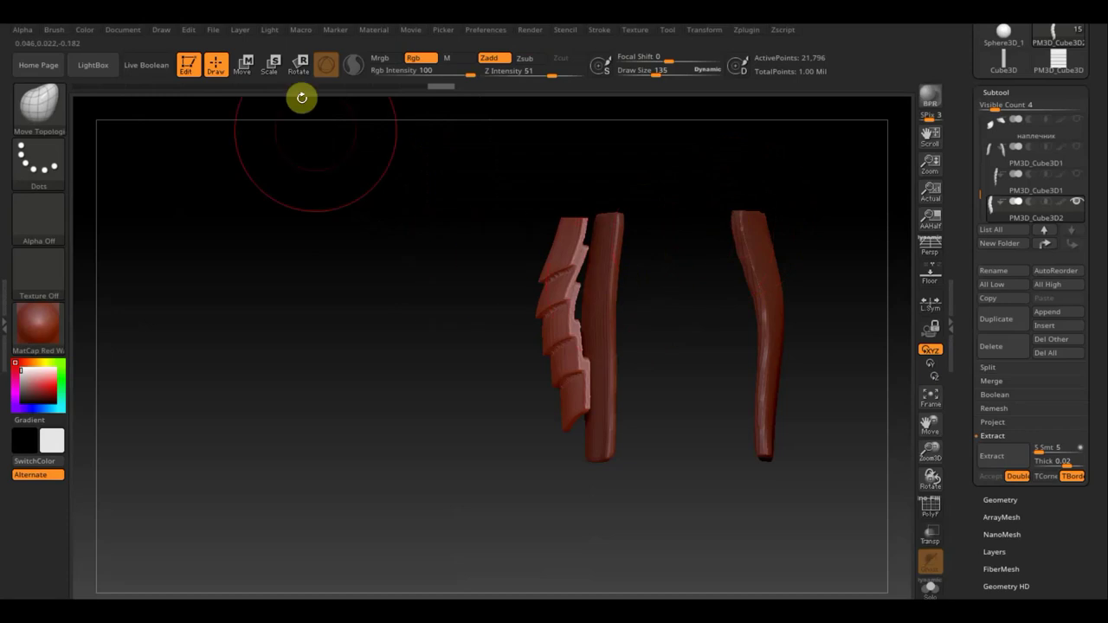
left_click(245, 68)
left_click_drag(467, 375, 484, 378)
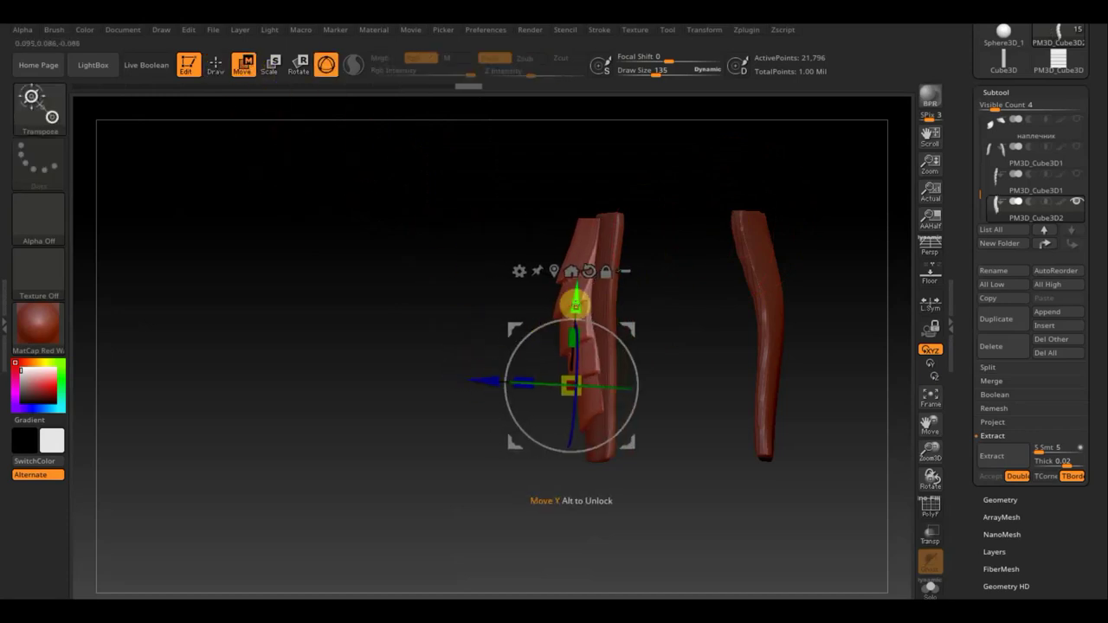
mouse_move(410, 319)
left_mouse_down("shift")
mouse_move(707, 324)
mouse_move(704, 338)
left_mouse_up("shift")
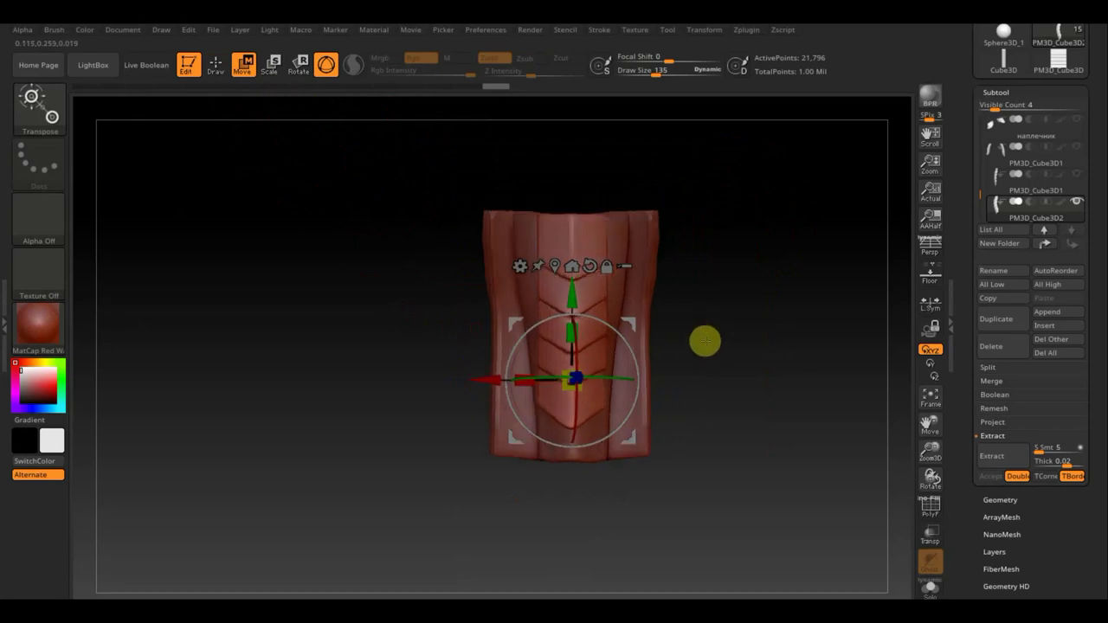
left_click(214, 67)
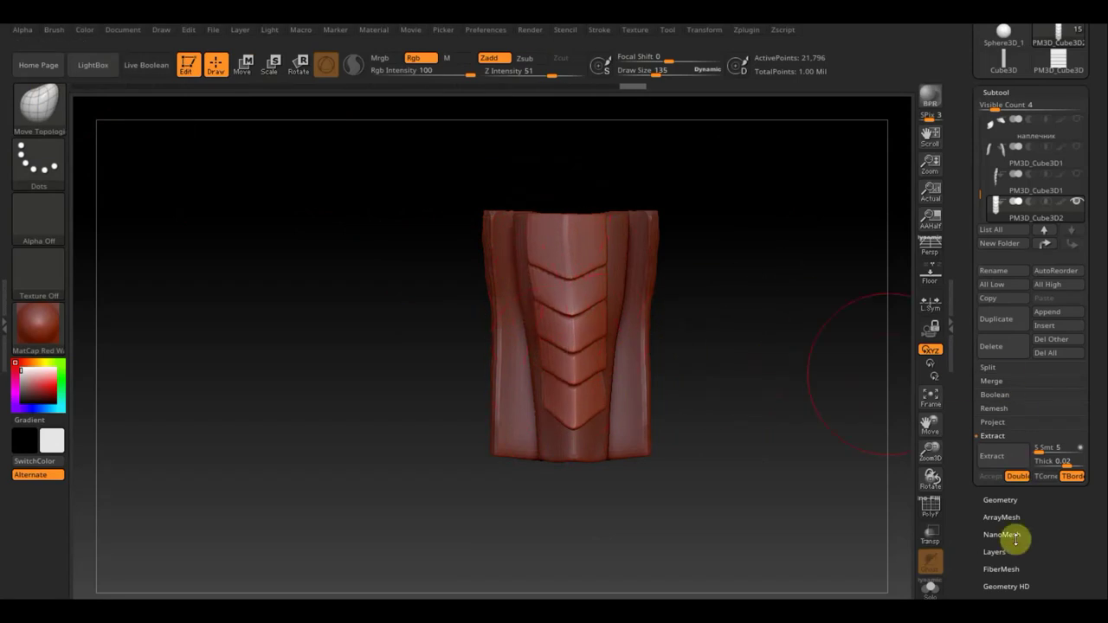
Step: Apply Mirror And Weld to the kilt plate and check the welded result from the side
left_click(1002, 500)
left_click(1029, 385)
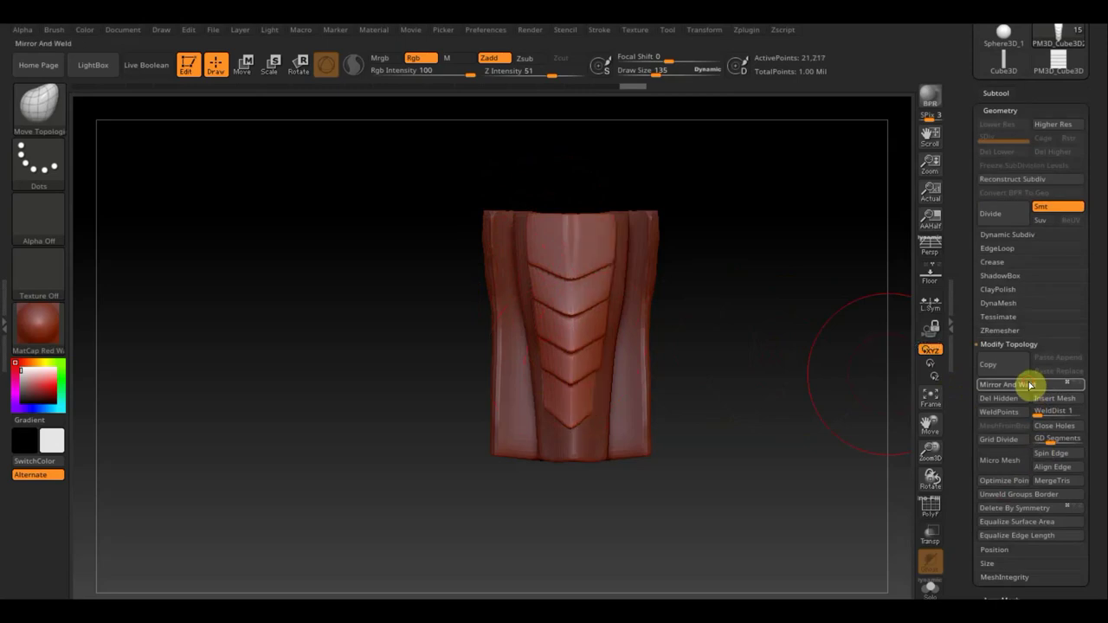
left_click_drag(865, 411, 848, 410)
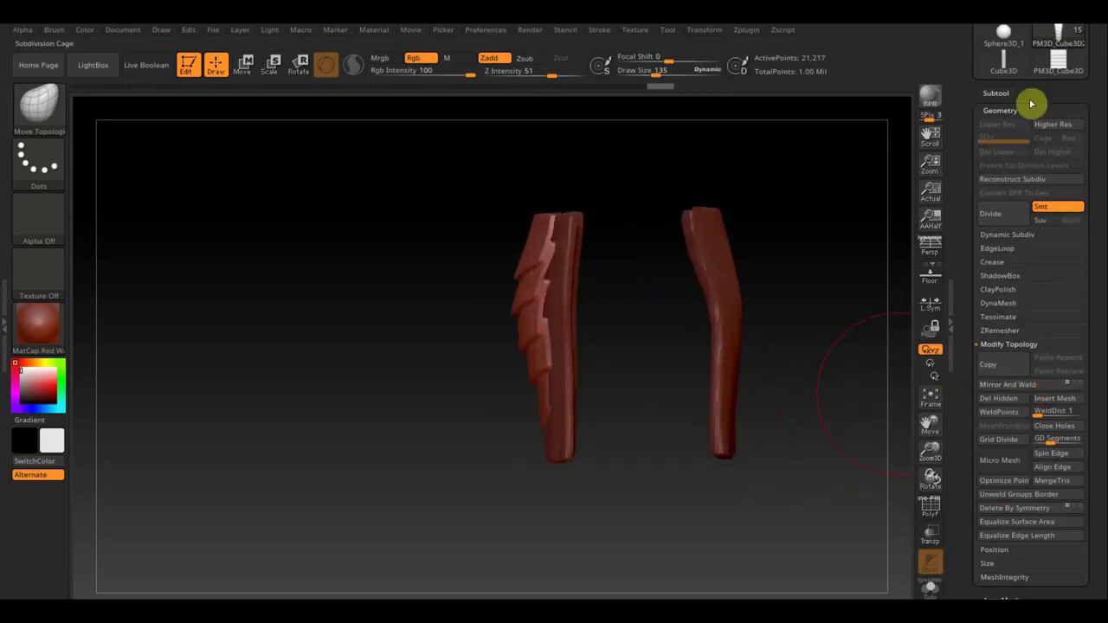
left_click(995, 93)
Step: Turn off Solo and orbit and zoom out to see the whole armoured character
left_click(1076, 202, "shift")
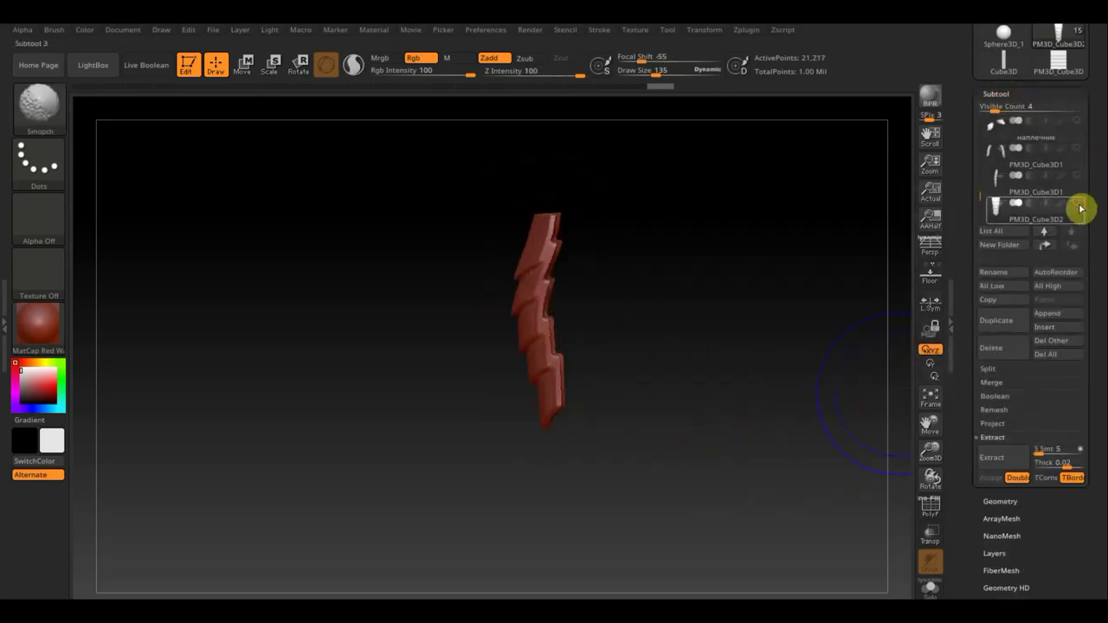
left_click(1076, 203, "shift")
left_click_drag(851, 431, 841, 421)
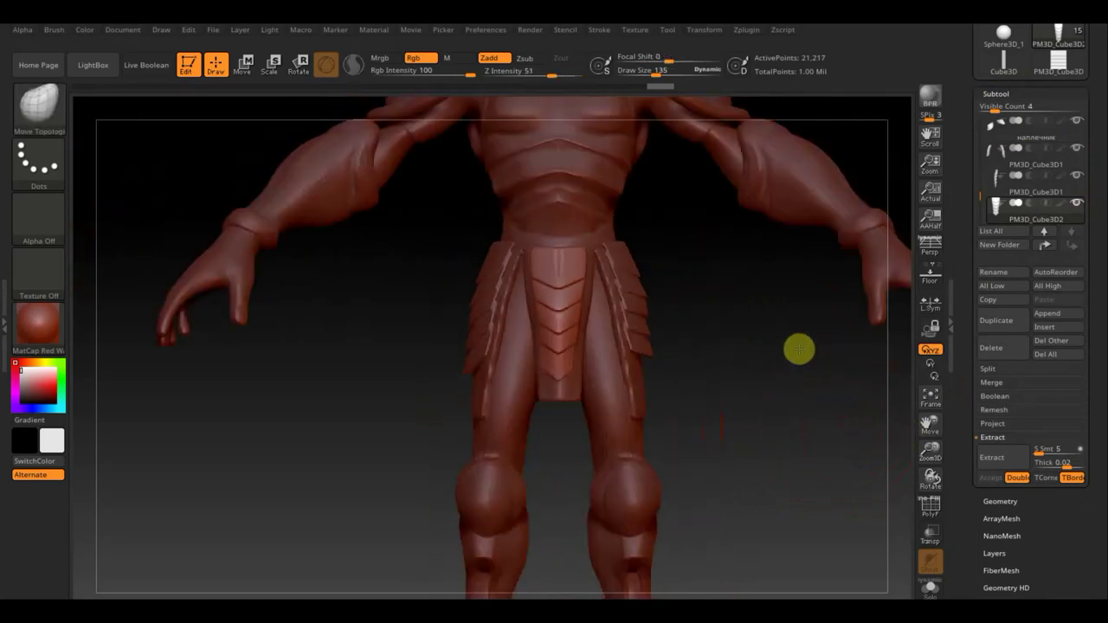
mouse_move(578, 404)
left_mouse_down()
mouse_move(532, 401)
mouse_move(571, 393)
mouse_move(532, 393)
mouse_move(541, 400)
left_mouse_up()
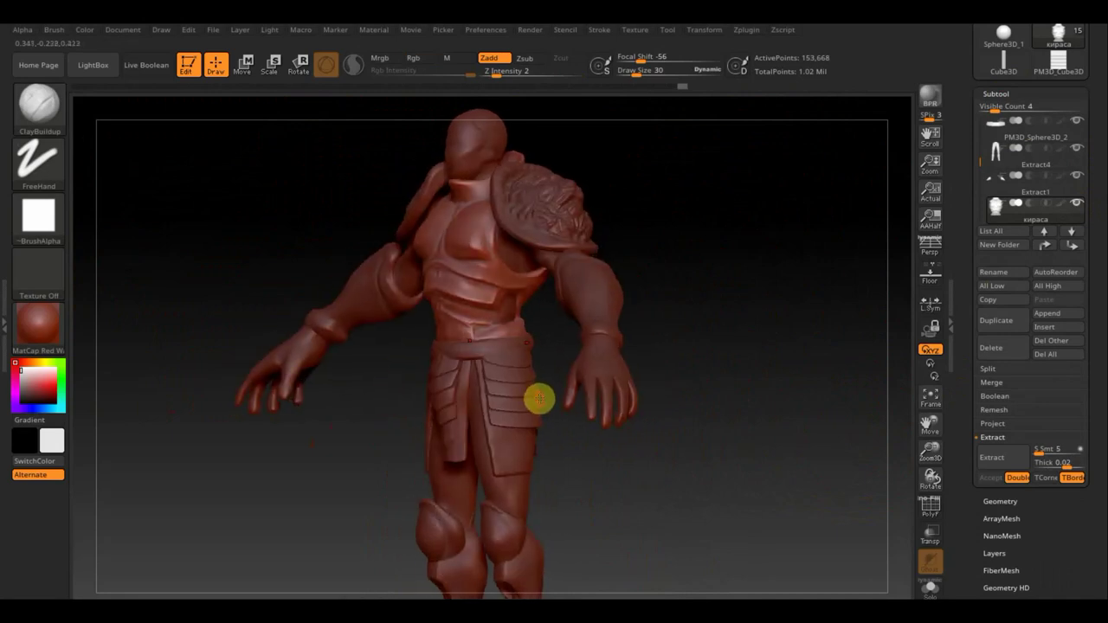
mouse_move(702, 435)
left_mouse_down()
mouse_move(734, 436)
mouse_move(732, 470)
left_mouse_up()
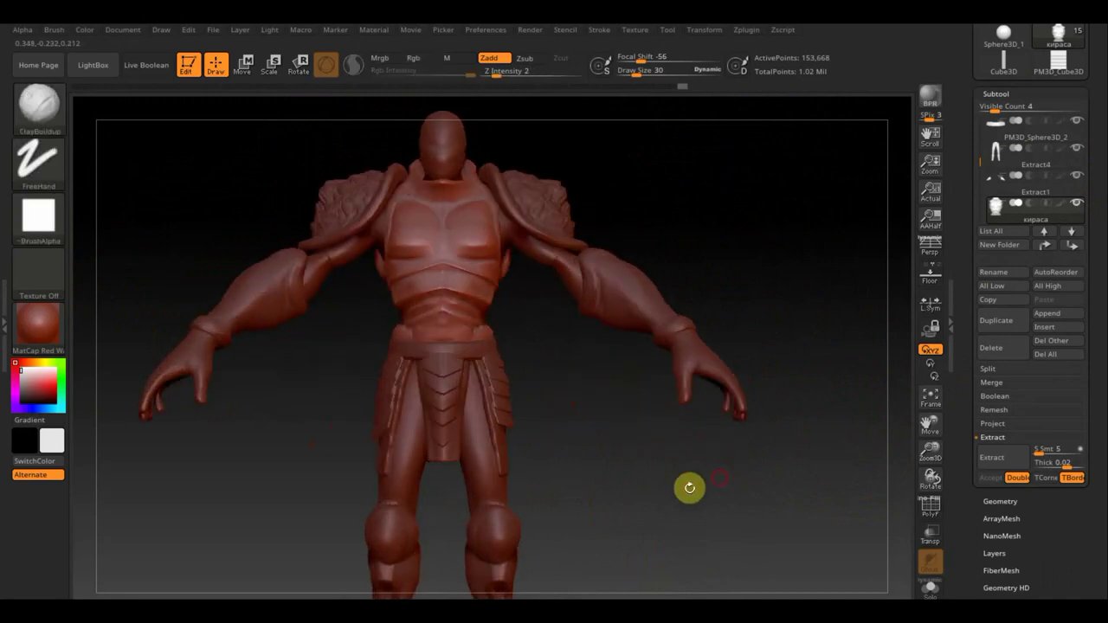
mouse_move(649, 520)
left_mouse_down("alt")
mouse_move(640, 474)
mouse_move(621, 470)
mouse_move(640, 456)
left_mouse_up("alt")
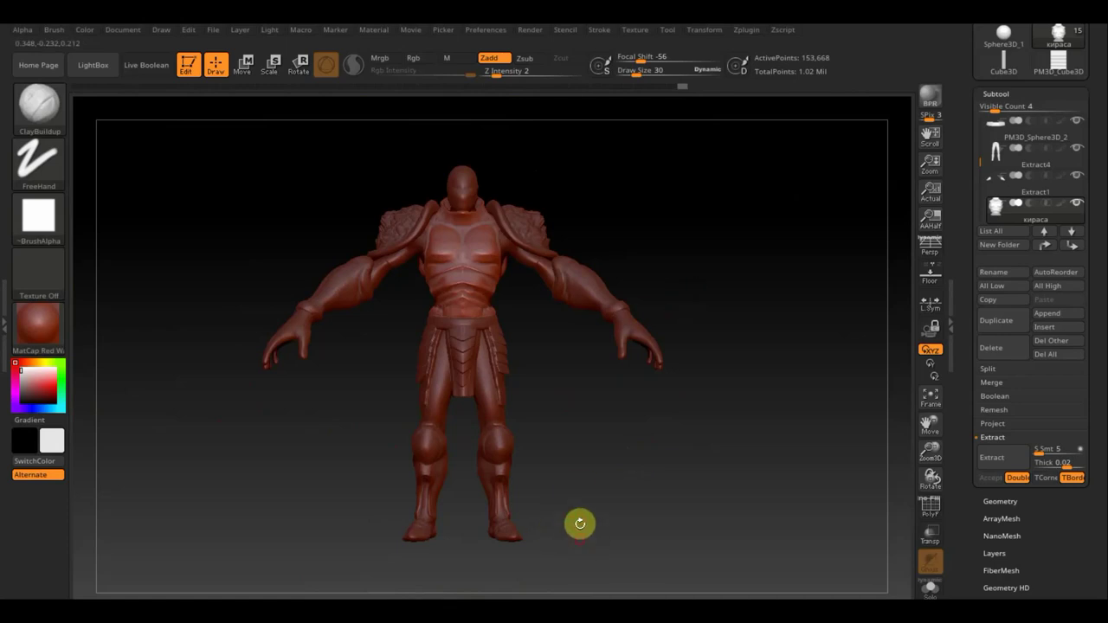
Step: Review the torso and kilt plates up close and from below, then return to the front view
left_click_drag(608, 450, 650, 564, "alt")
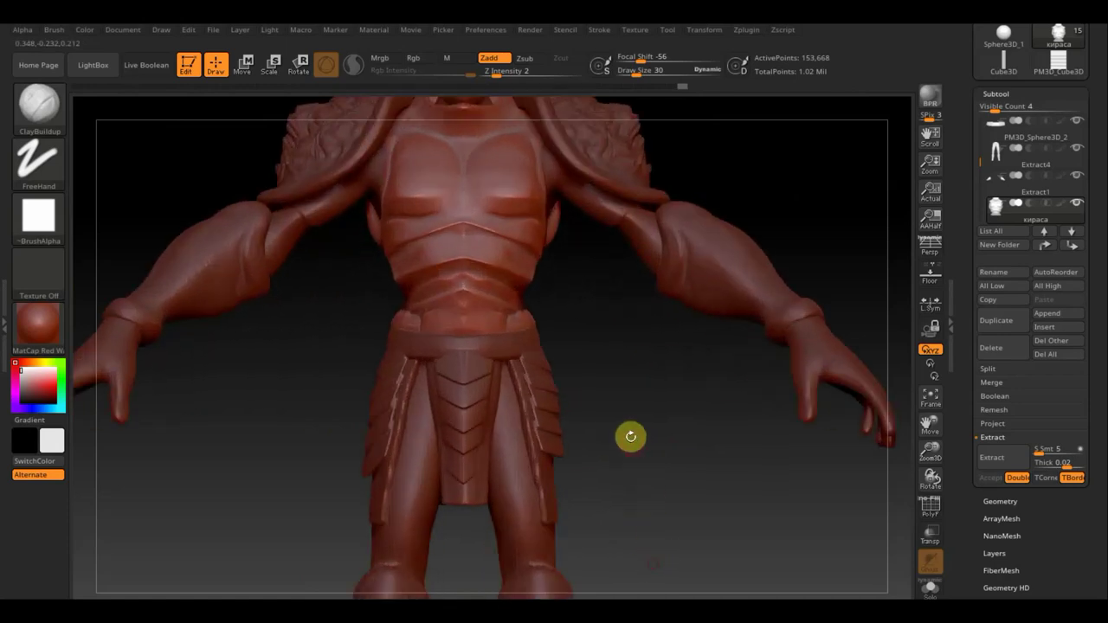
left_click_drag(647, 462, 648, 414, "alt")
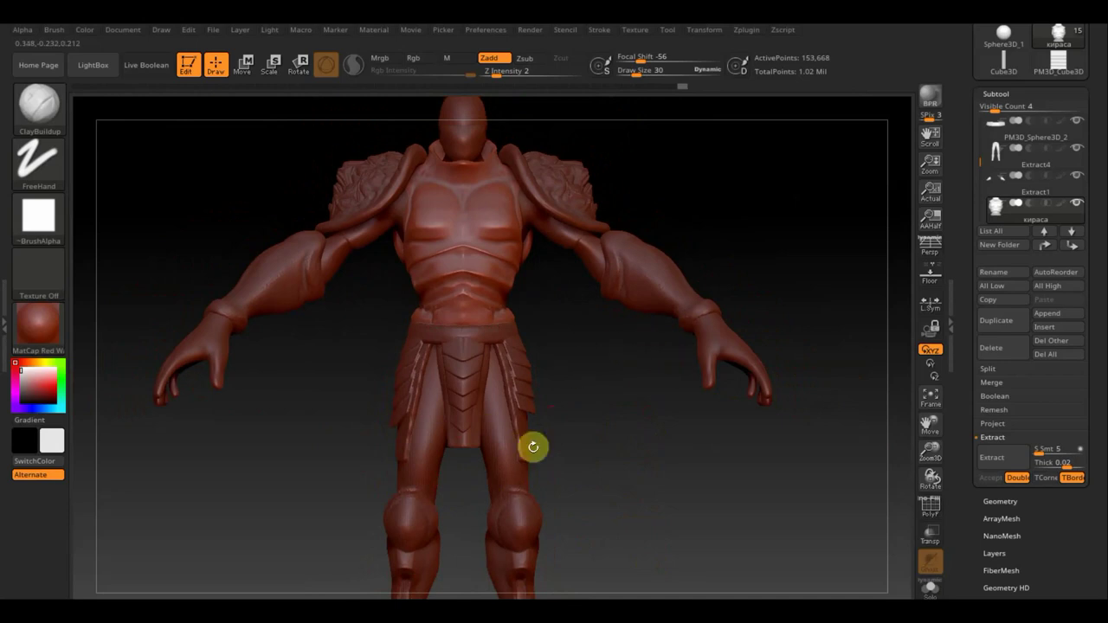
mouse_move(604, 374)
left_mouse_down()
mouse_move(624, 502)
mouse_move(614, 472)
mouse_move(364, 351)
left_mouse_up()
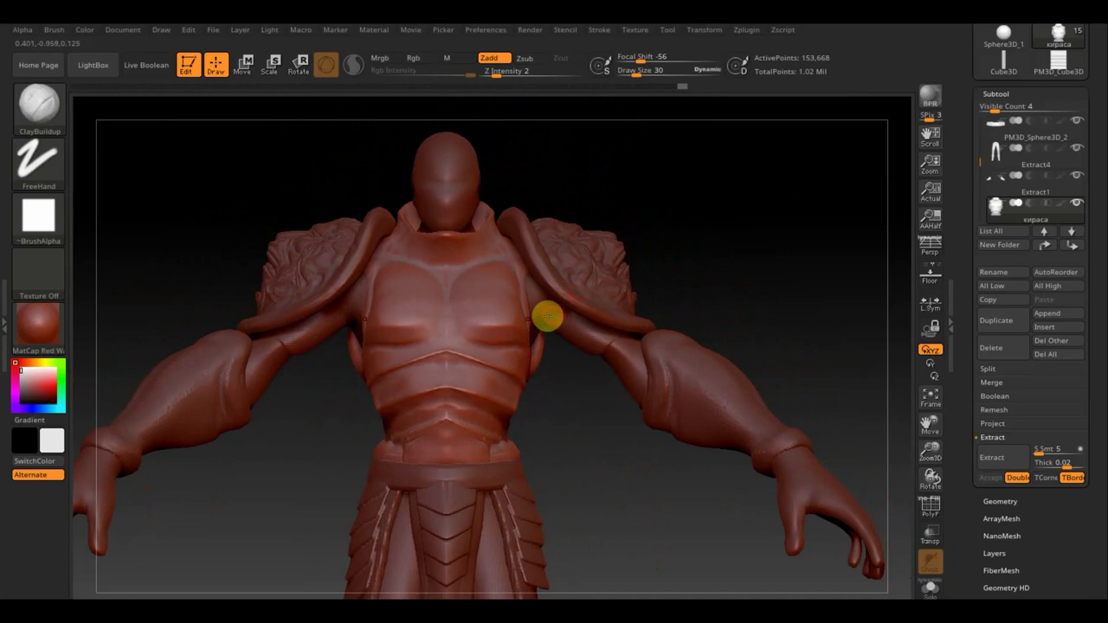
mouse_move(724, 205)
left_mouse_down()
mouse_move(725, 181)
mouse_move(726, 203)
left_mouse_up()
left_click_drag(766, 322, 628, 388)
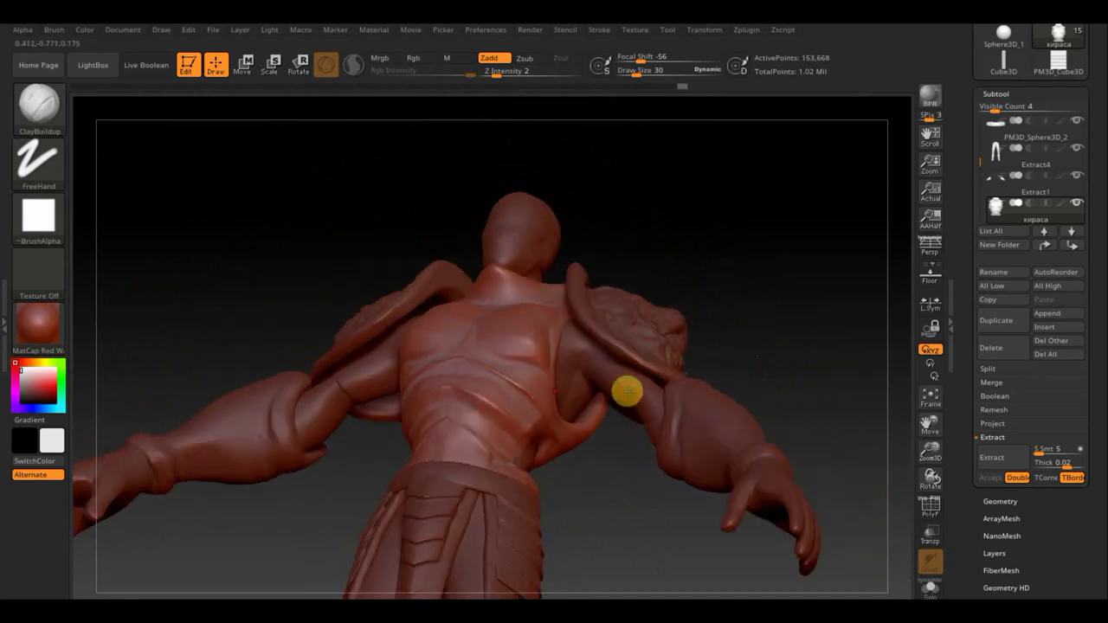
left_click_drag(789, 309, 801, 321)
left_click_drag(829, 257, 826, 315, "shift")
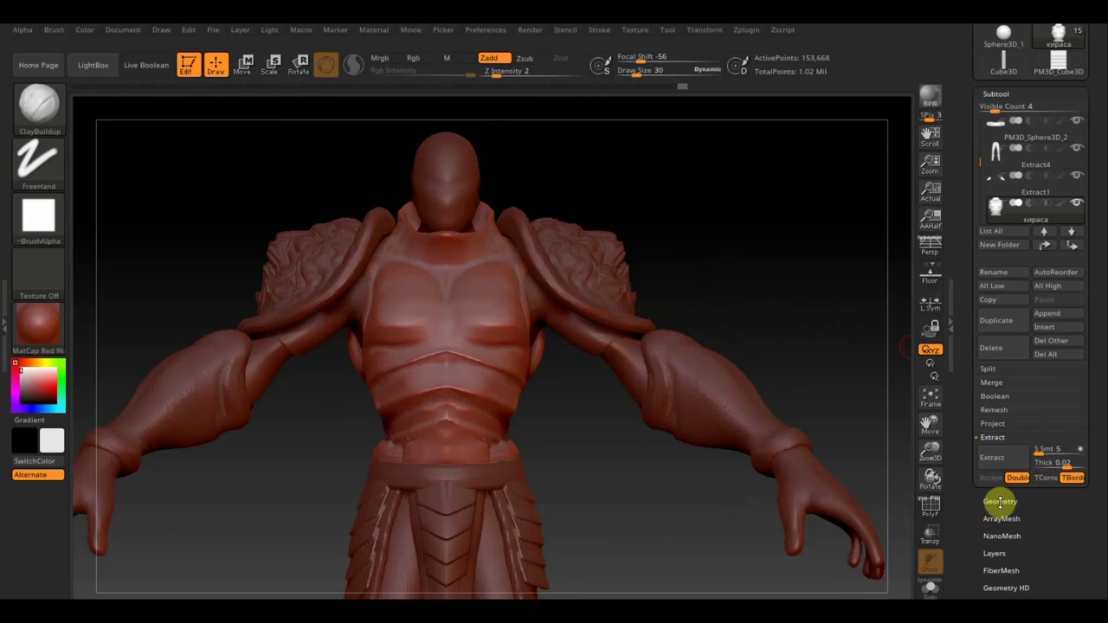
Step: Append a Cylinder3D and make PM3D_Cylinder3D1 the active subtool
left_click(1052, 315)
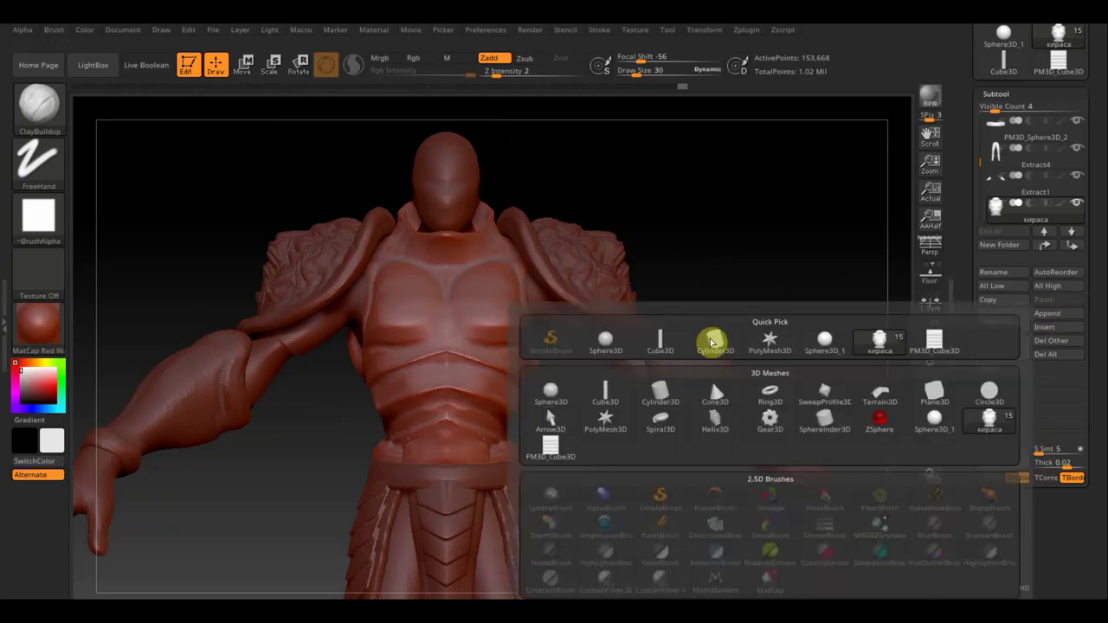
left_click(715, 341)
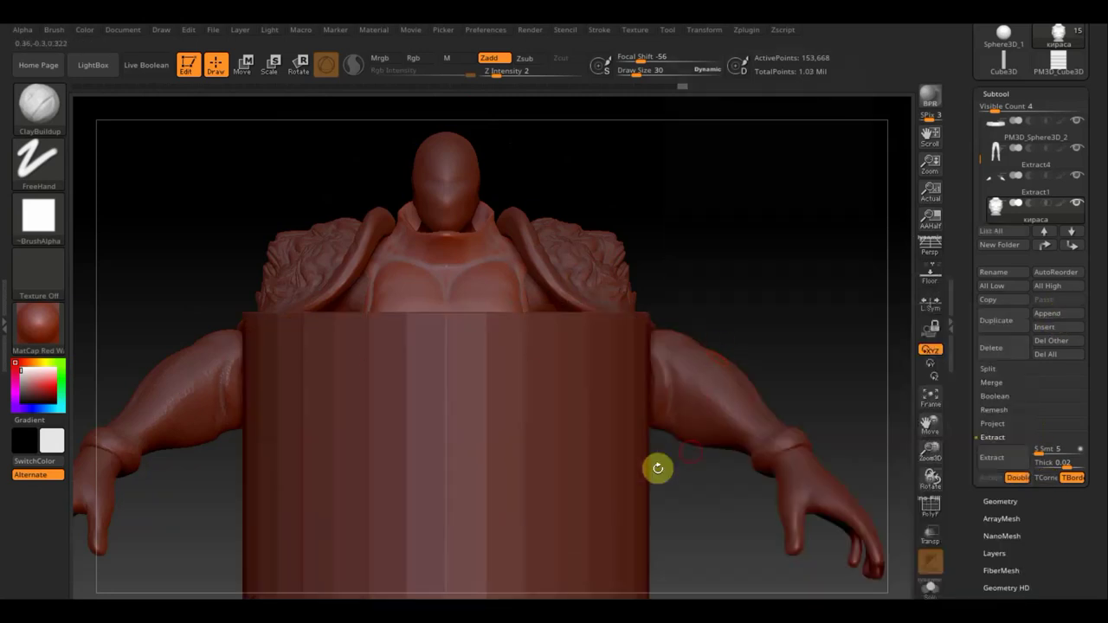
key("n")
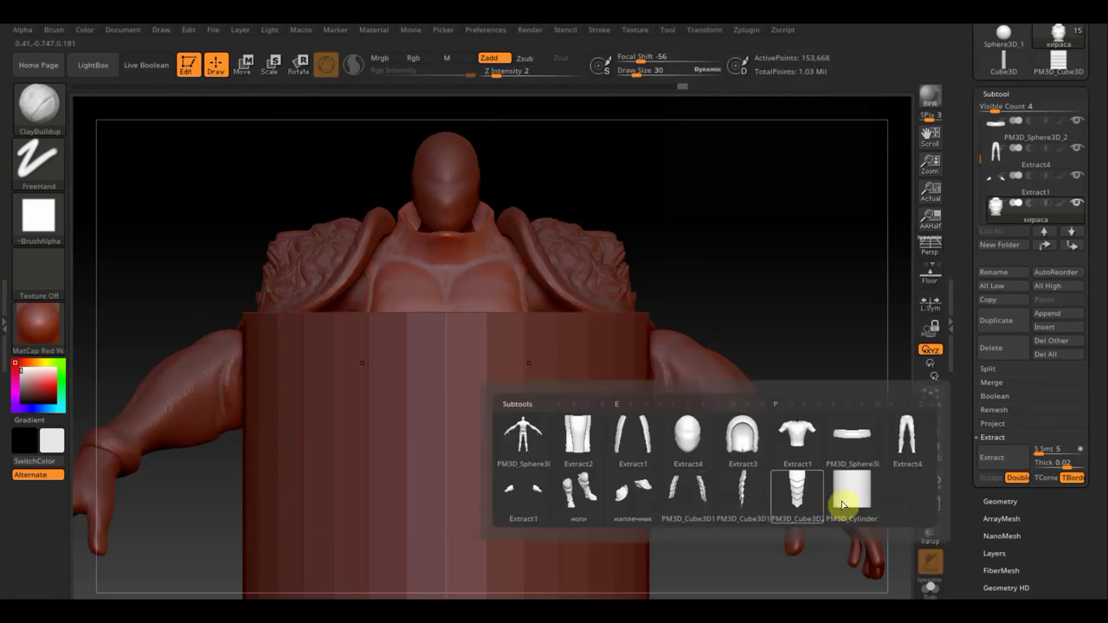
left_click(852, 500)
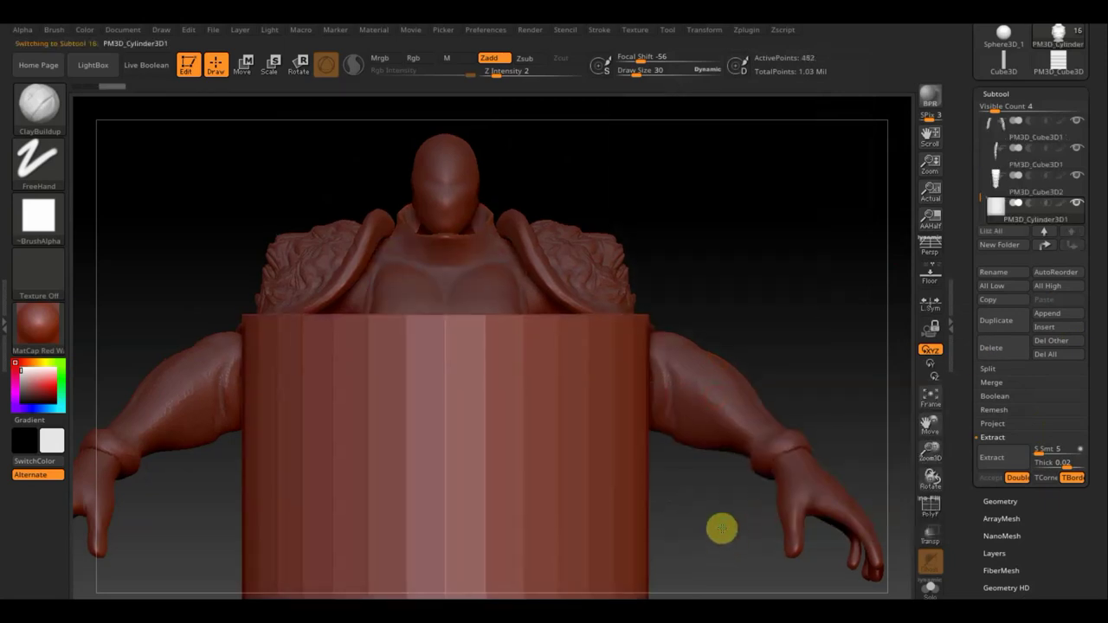
left_click_drag(719, 526, 695, 392, "alt")
Step: Subdivide the cylinder, then tilt, shrink and move it up as a thin band on the shoulder
key("ctrl+d")
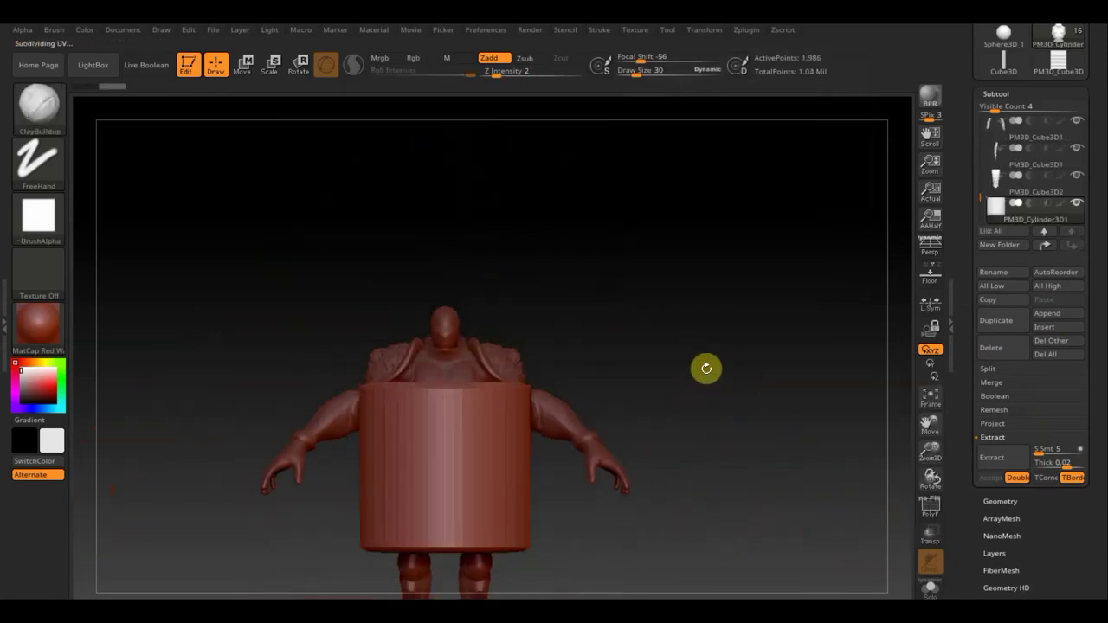
left_click(244, 65)
mouse_move(487, 416)
left_mouse_down()
mouse_move(502, 475)
mouse_move(459, 494)
mouse_move(450, 470)
mouse_move(389, 453)
left_mouse_up()
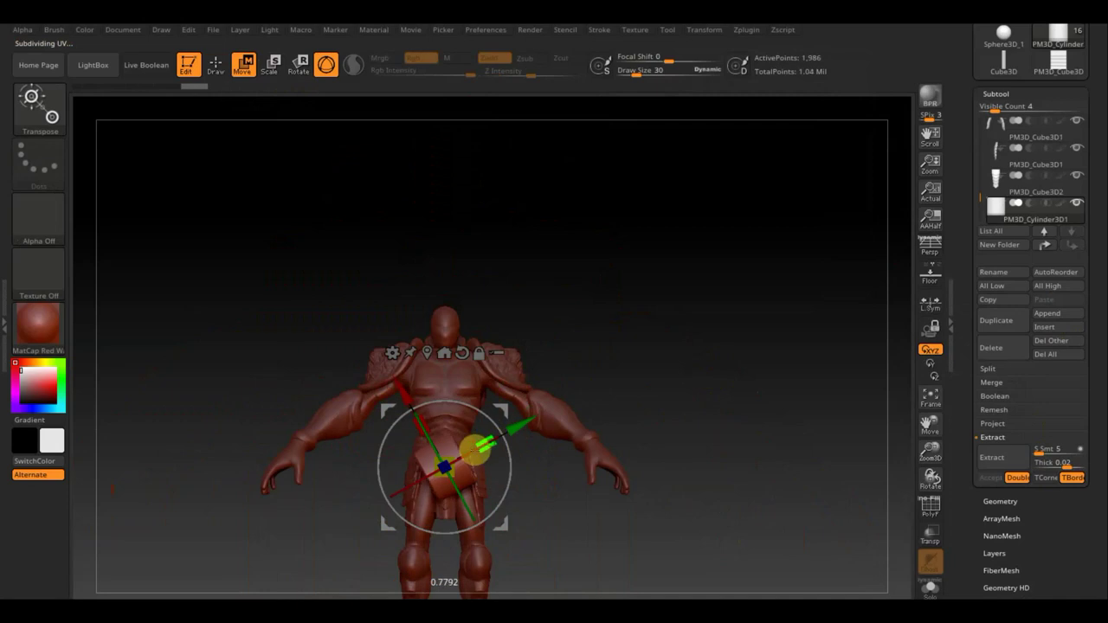
left_click_drag(475, 451, 466, 451)
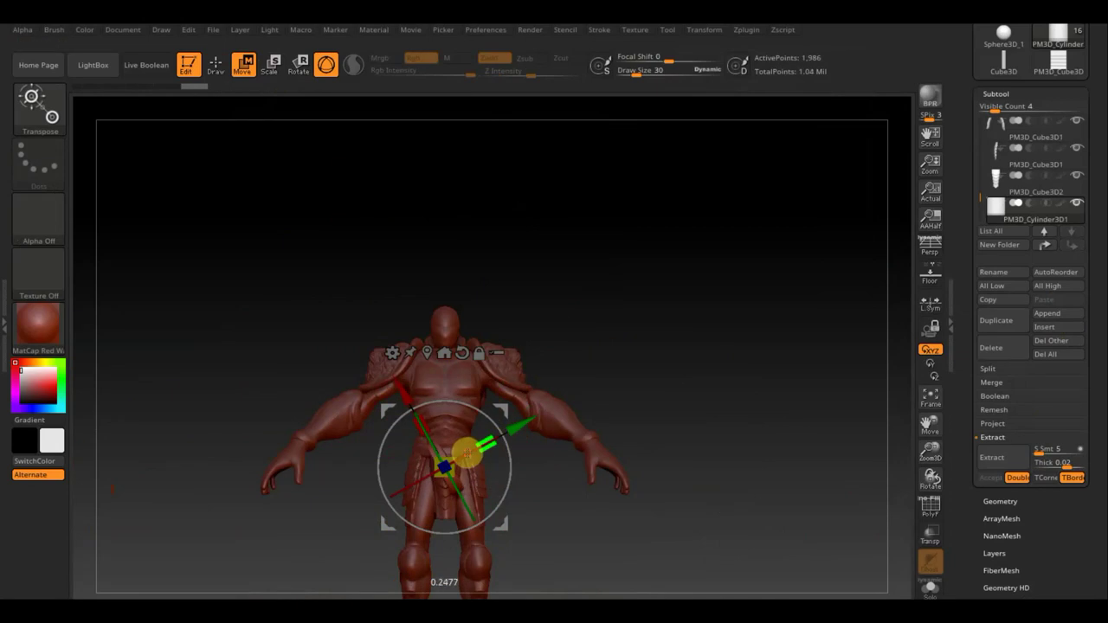
right_click_drag(522, 485, 455, 425, "ctrl")
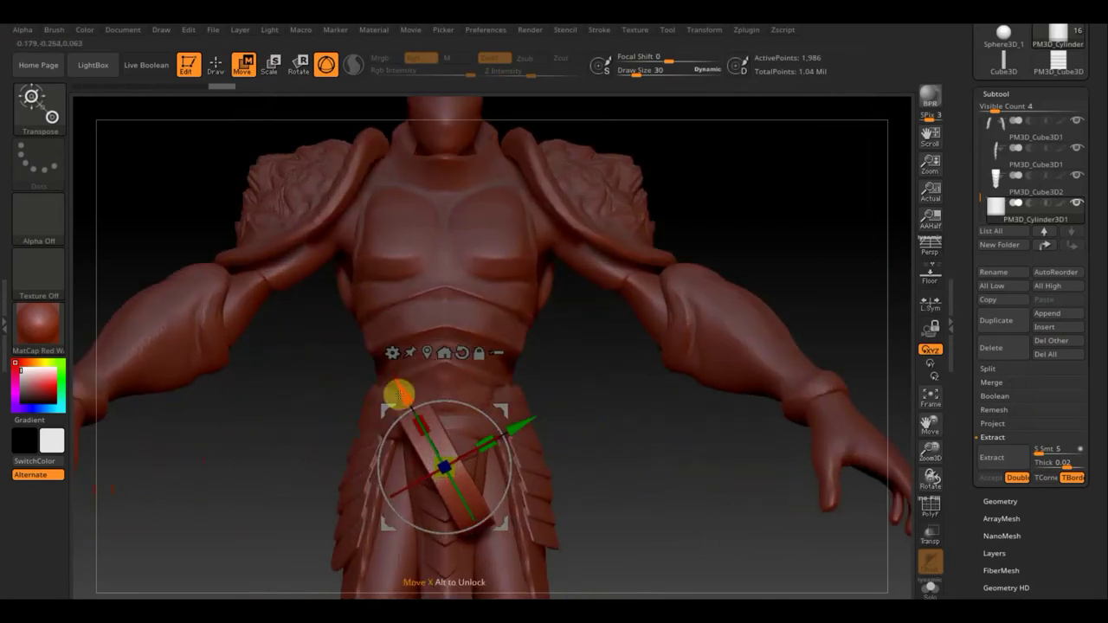
left_click_drag(398, 395, 275, 155)
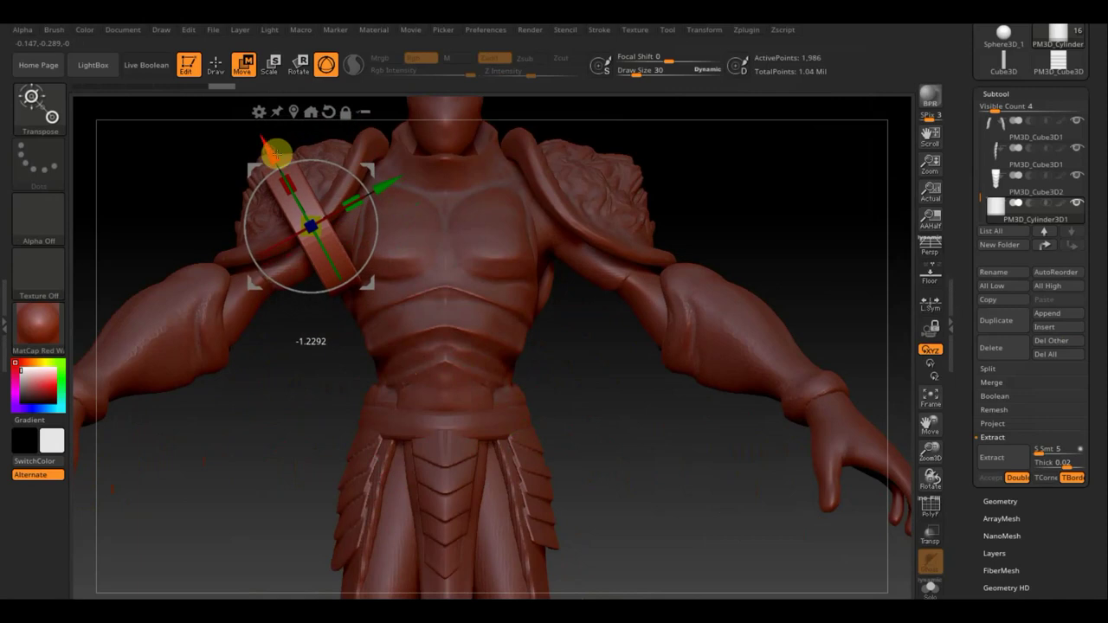
left_click_drag(310, 227, 299, 225)
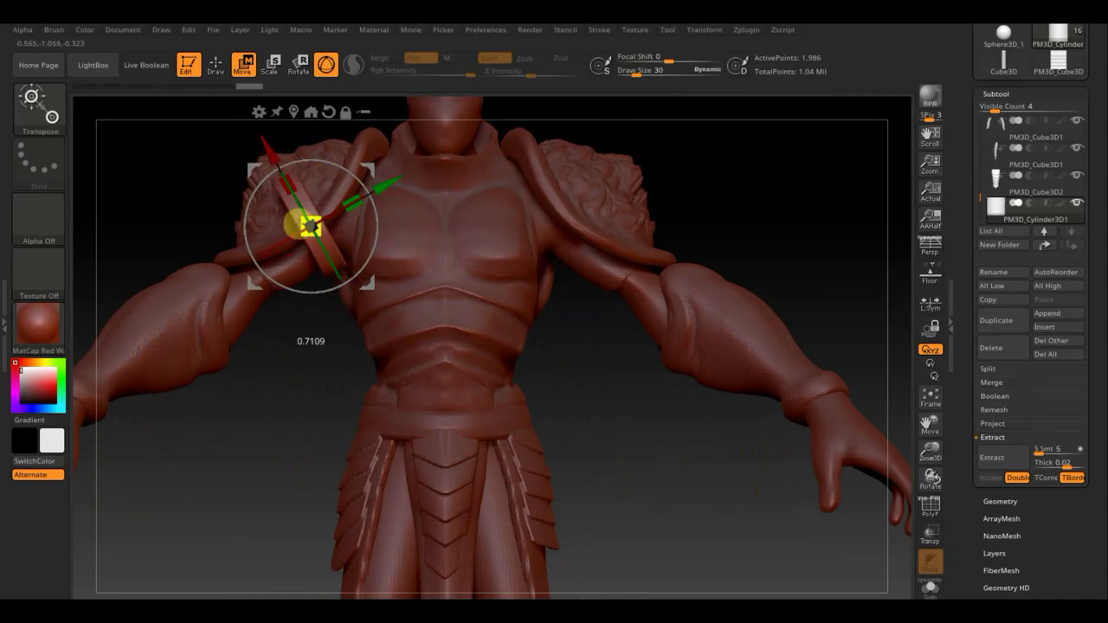
Step: Slide the band along its blue and green axes until it sits snugly against the shoulder
left_click_drag(299, 388, 547, 328)
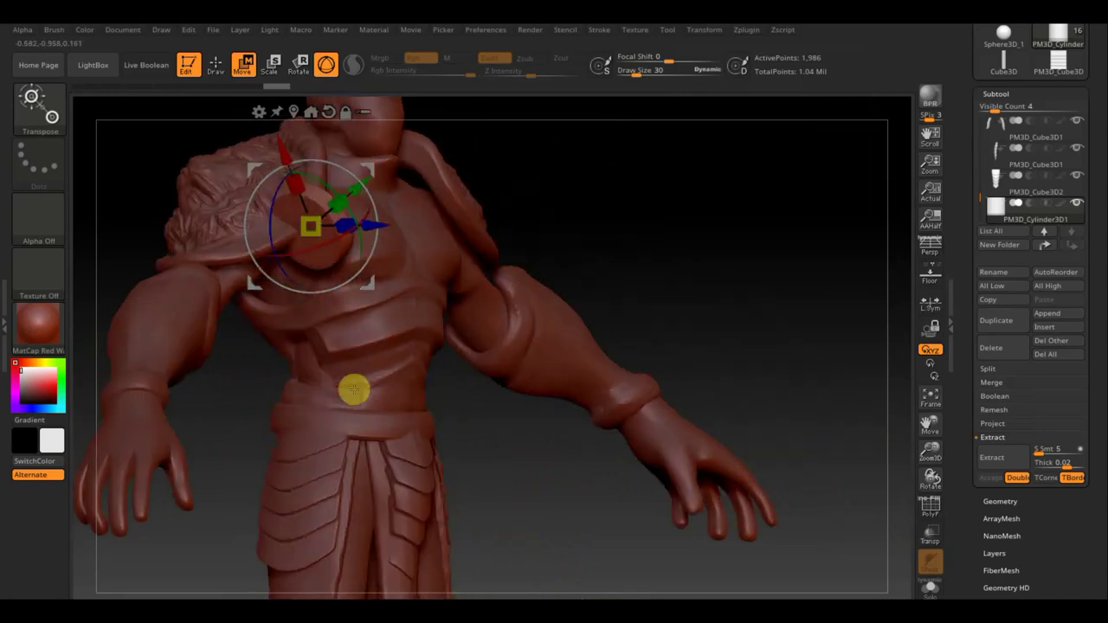
left_click_drag(401, 227, 331, 240)
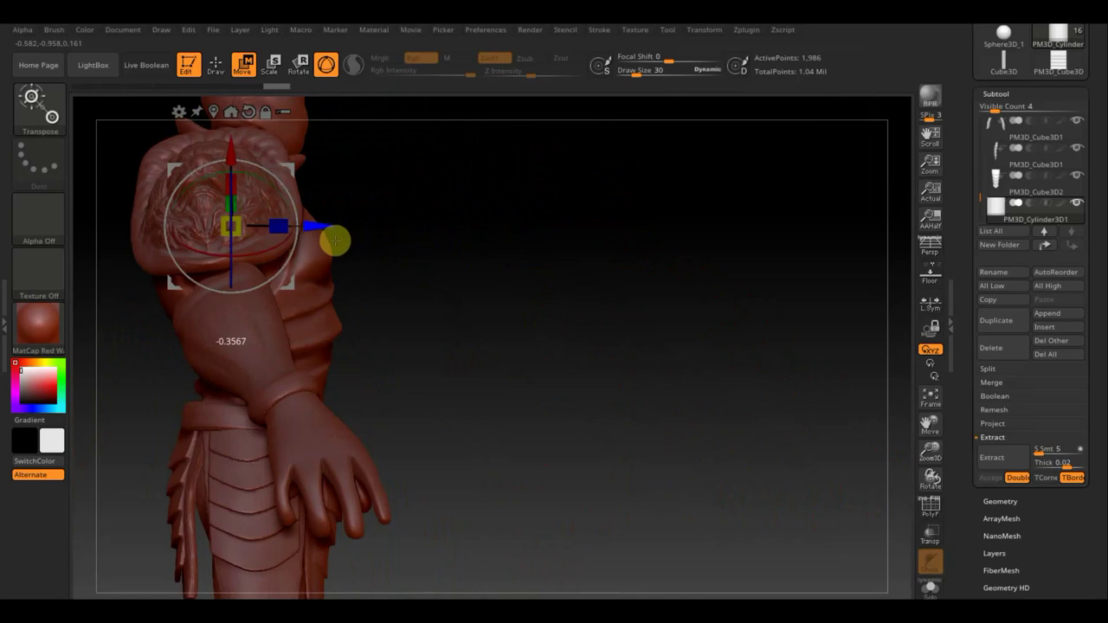
mouse_move(487, 264)
left_mouse_down()
mouse_move(556, 275)
mouse_move(598, 262)
mouse_move(549, 262)
mouse_move(527, 247)
mouse_move(577, 189)
mouse_move(554, 235)
mouse_move(511, 213)
mouse_move(512, 197)
left_mouse_up()
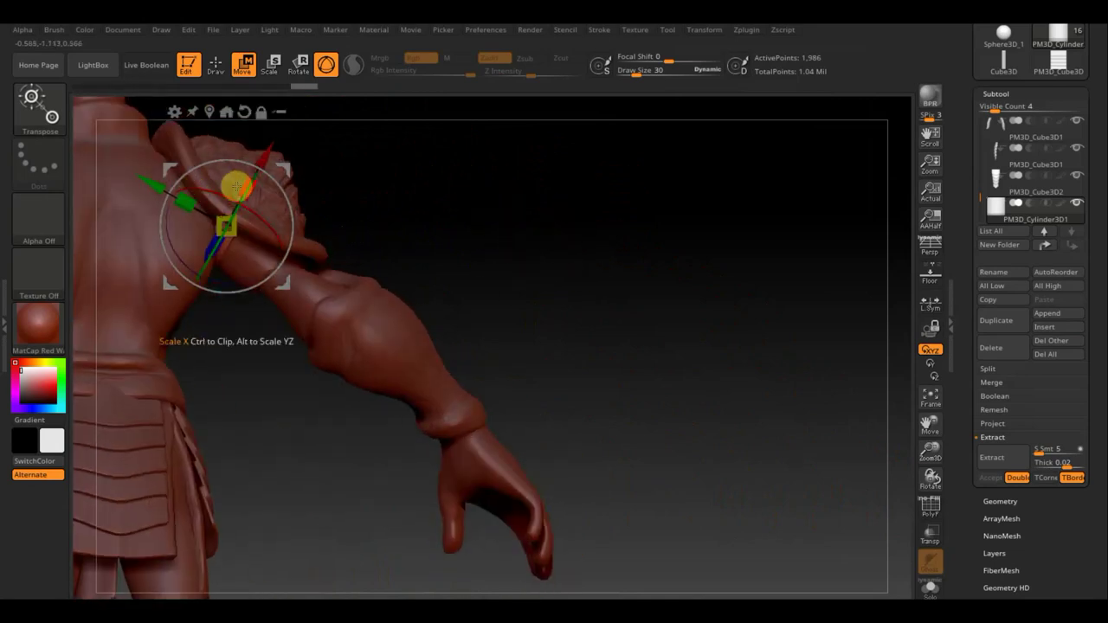
left_click_drag(144, 178, 164, 188)
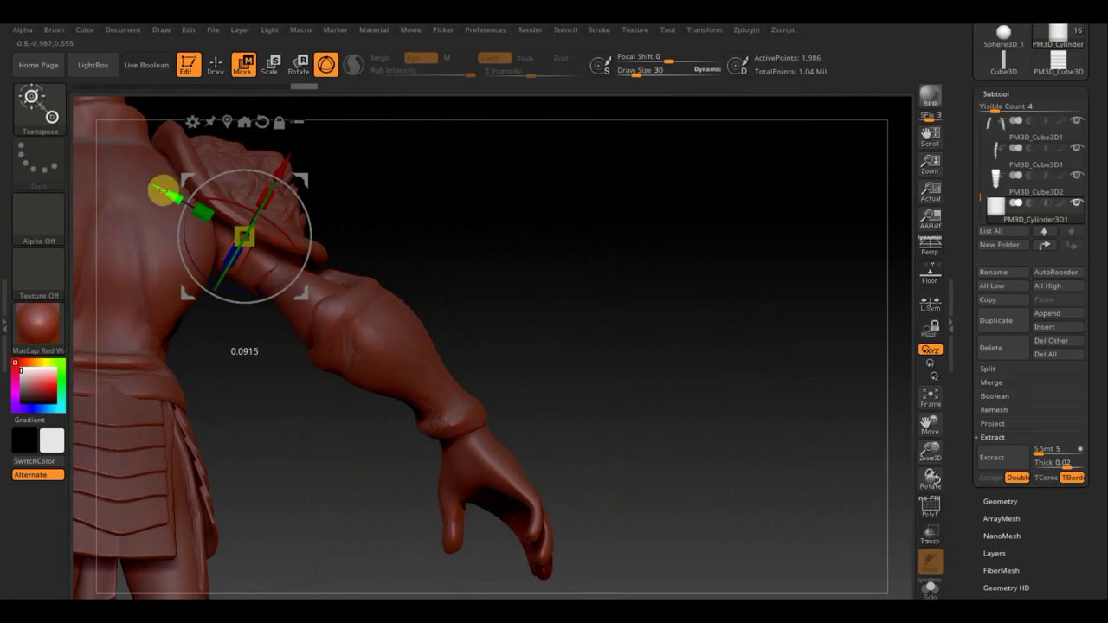
left_click_drag(289, 149, 282, 161)
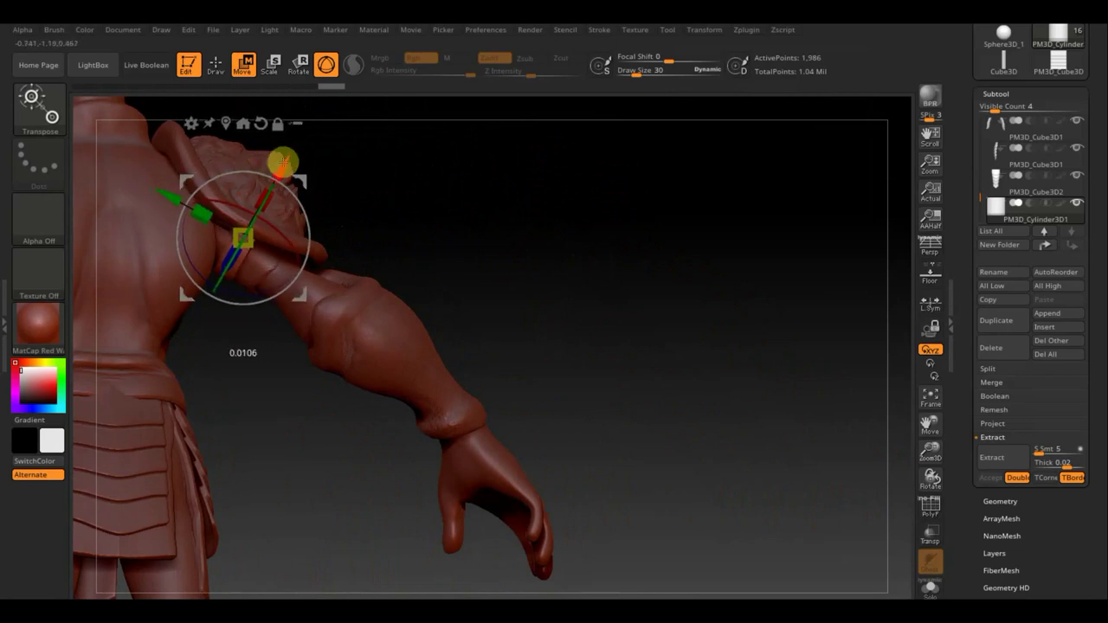
mouse_move(453, 173)
left_mouse_down()
mouse_move(412, 201)
mouse_move(339, 199)
mouse_move(616, 412)
mouse_move(574, 329)
mouse_move(566, 361)
mouse_move(428, 265)
left_mouse_up()
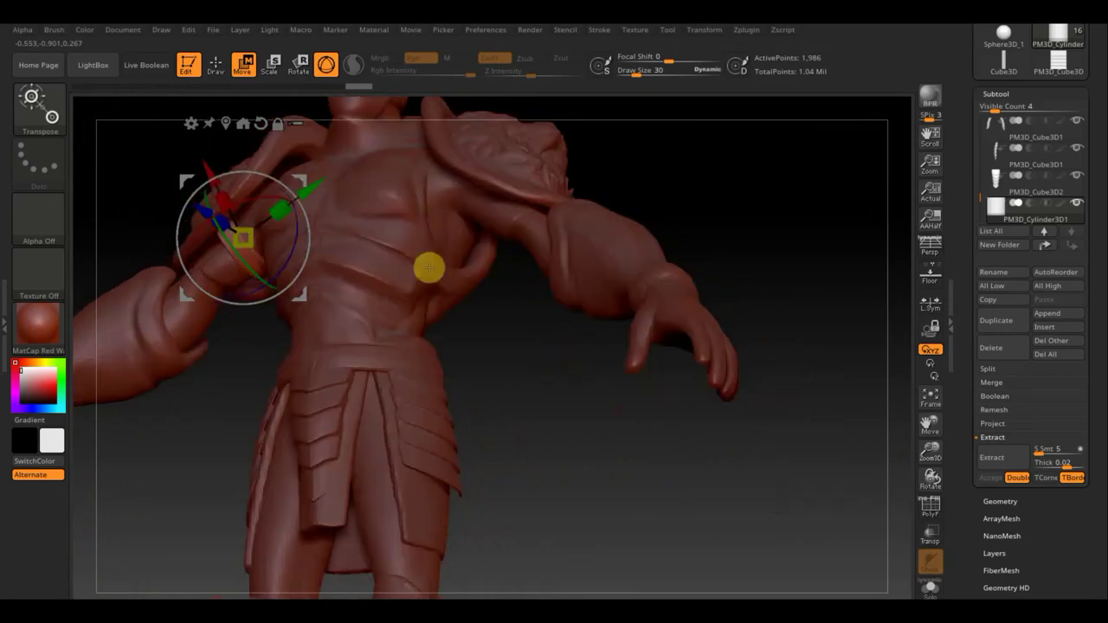
mouse_move(527, 343)
left_mouse_down()
mouse_move(542, 355)
mouse_move(526, 362)
left_mouse_up()
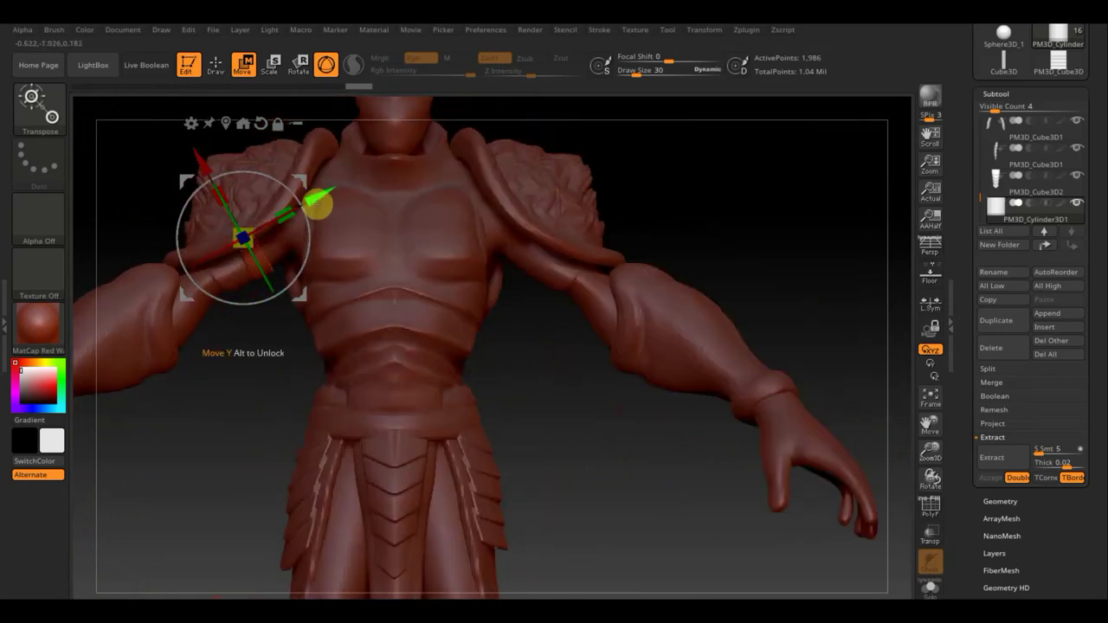
left_click_drag(312, 199, 327, 206)
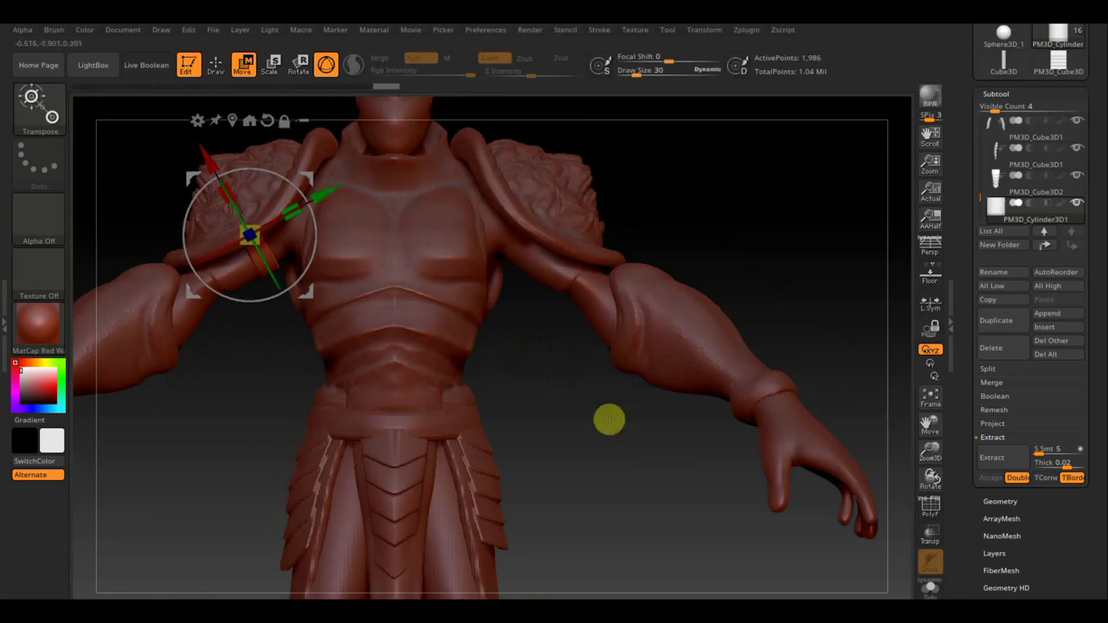
Step: Apply Del Lower and Mirror And Weld to put the cylinder on both shoulders
left_click(1000, 502)
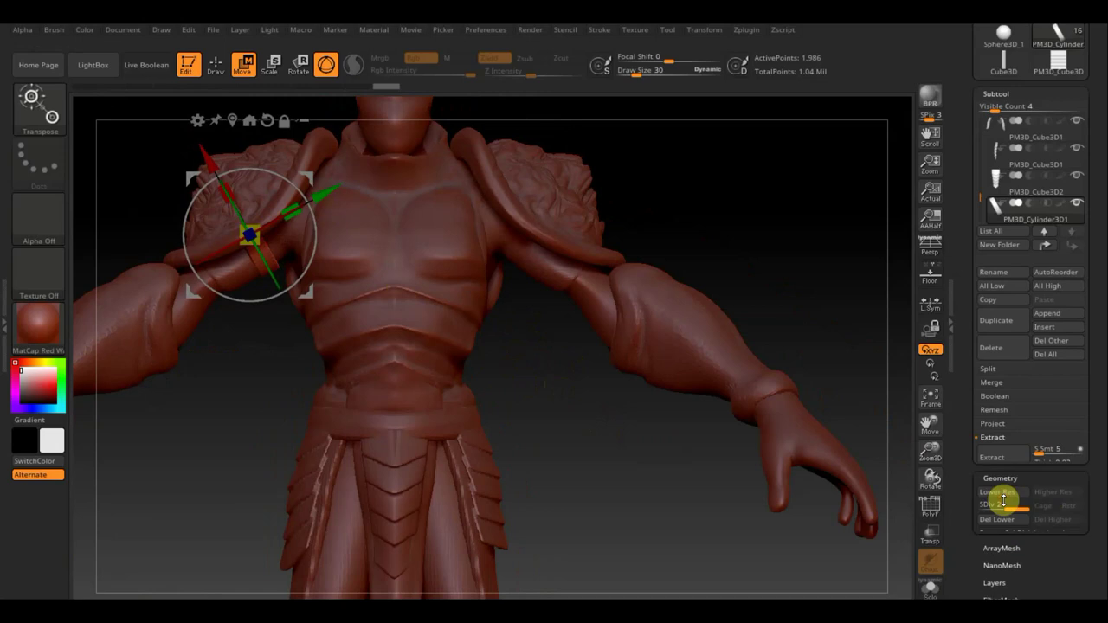
left_click(1009, 386)
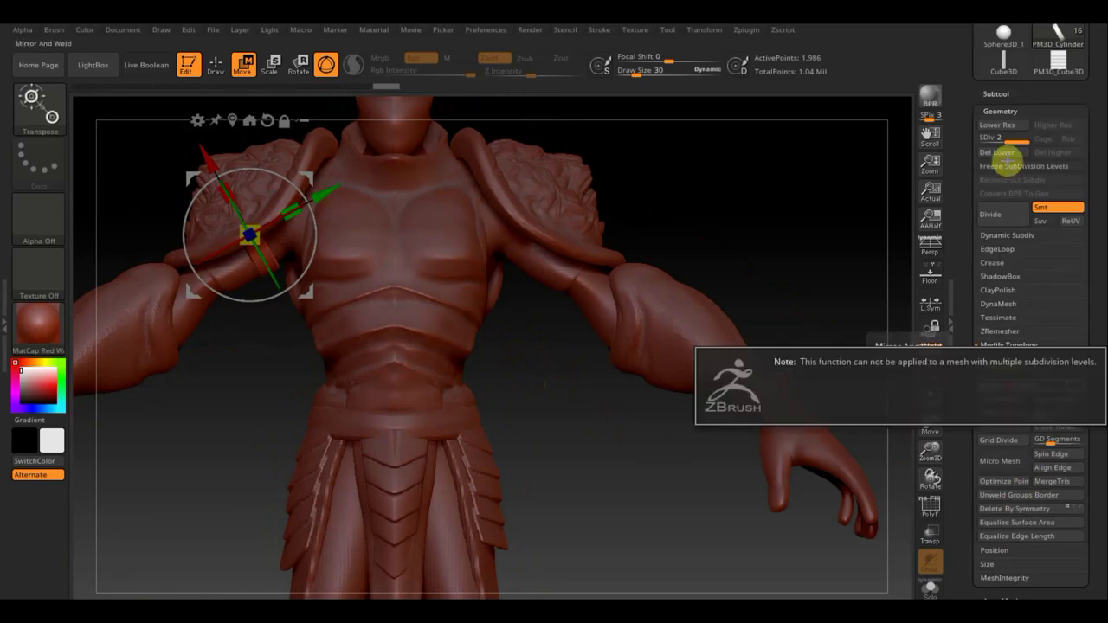
left_click(997, 152)
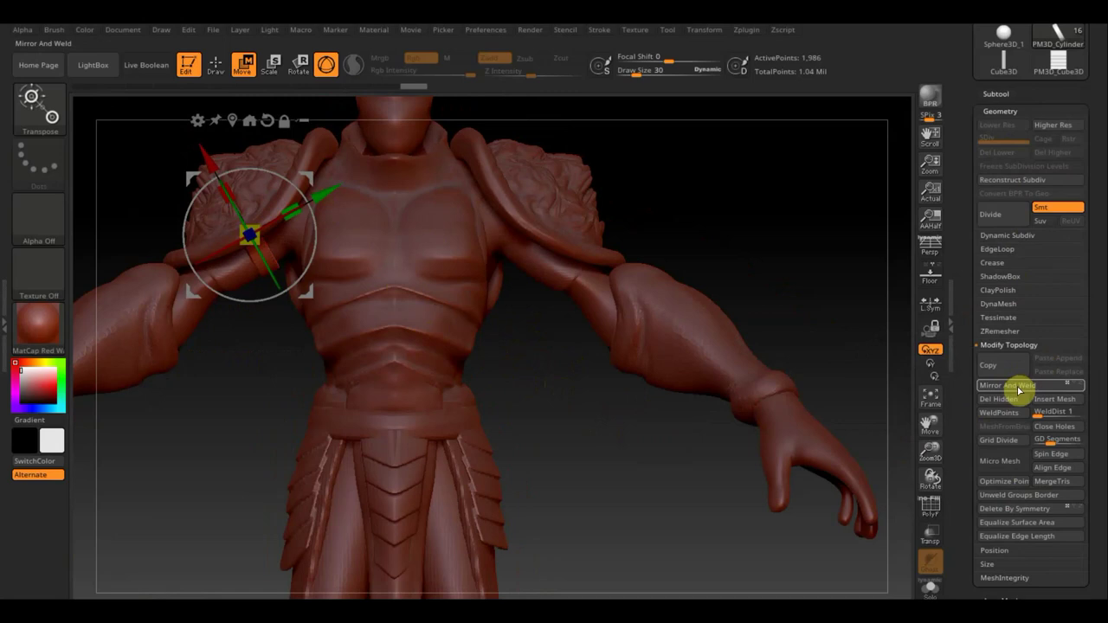
left_click(1019, 387)
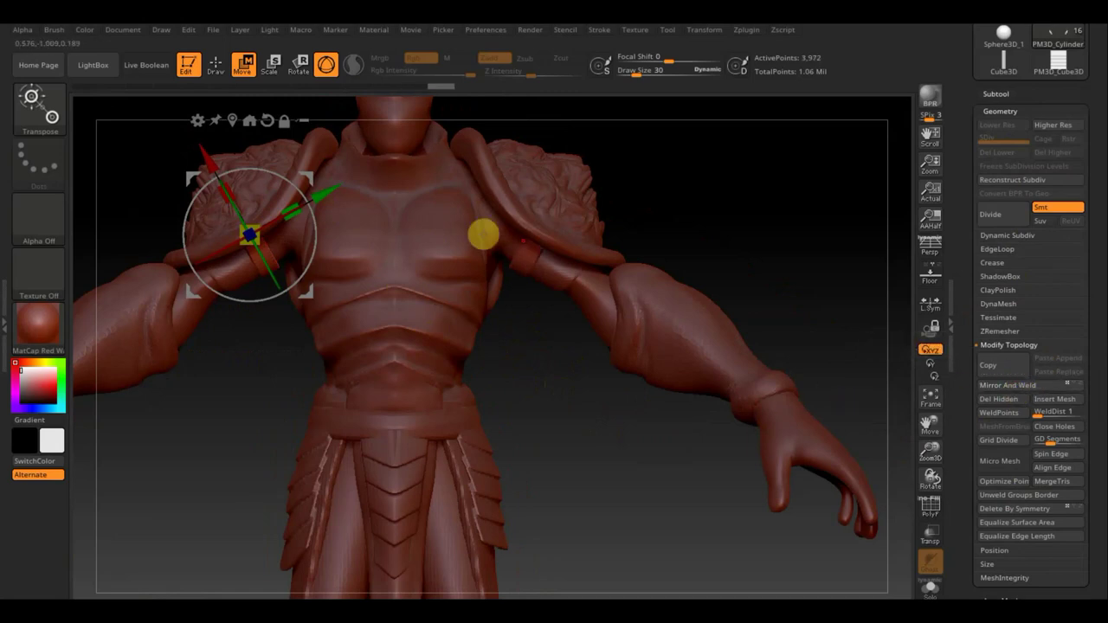
mouse_move(574, 468)
left_mouse_down("alt")
mouse_move(547, 395)
mouse_move(499, 418)
mouse_move(626, 420)
mouse_move(601, 403)
mouse_move(595, 426)
left_mouse_up("alt")
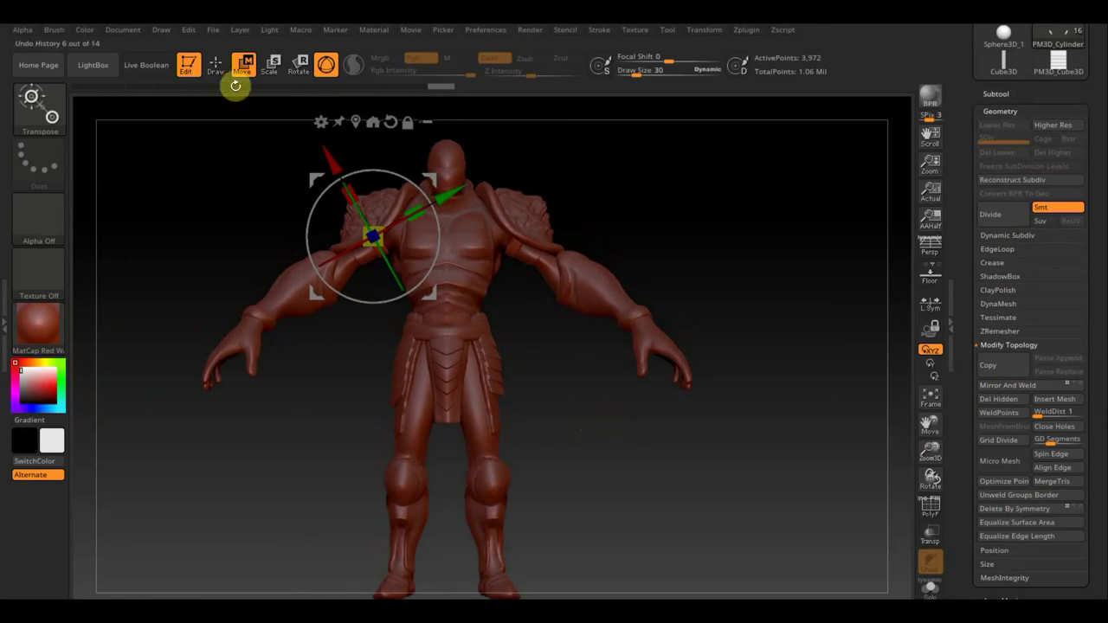
left_click(215, 64)
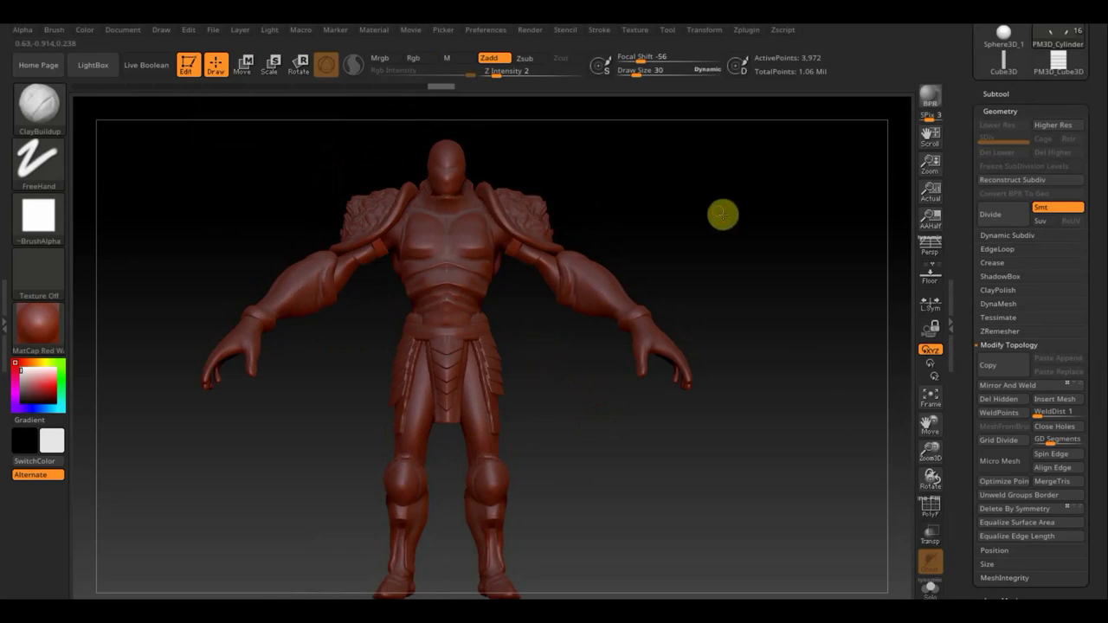
Step: Select Extract3 from the subtool popup on the armored character
left_click_drag(722, 215, 694, 257, "shift")
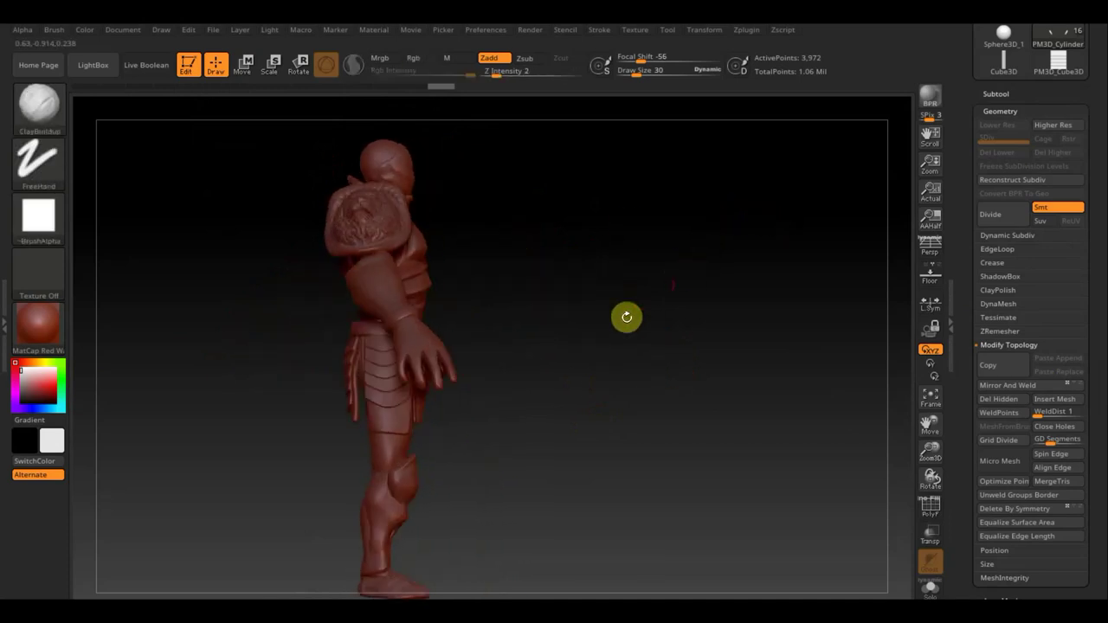
mouse_move(626, 316)
left_mouse_down("alt")
mouse_move(631, 368)
mouse_move(603, 341)
left_mouse_up("alt")
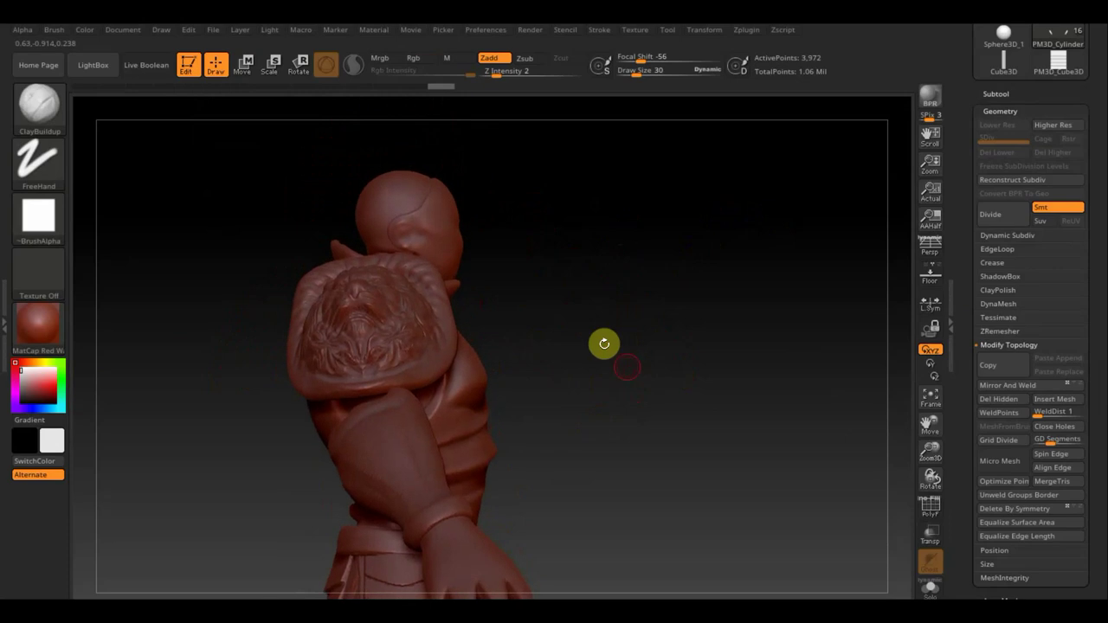
key("n")
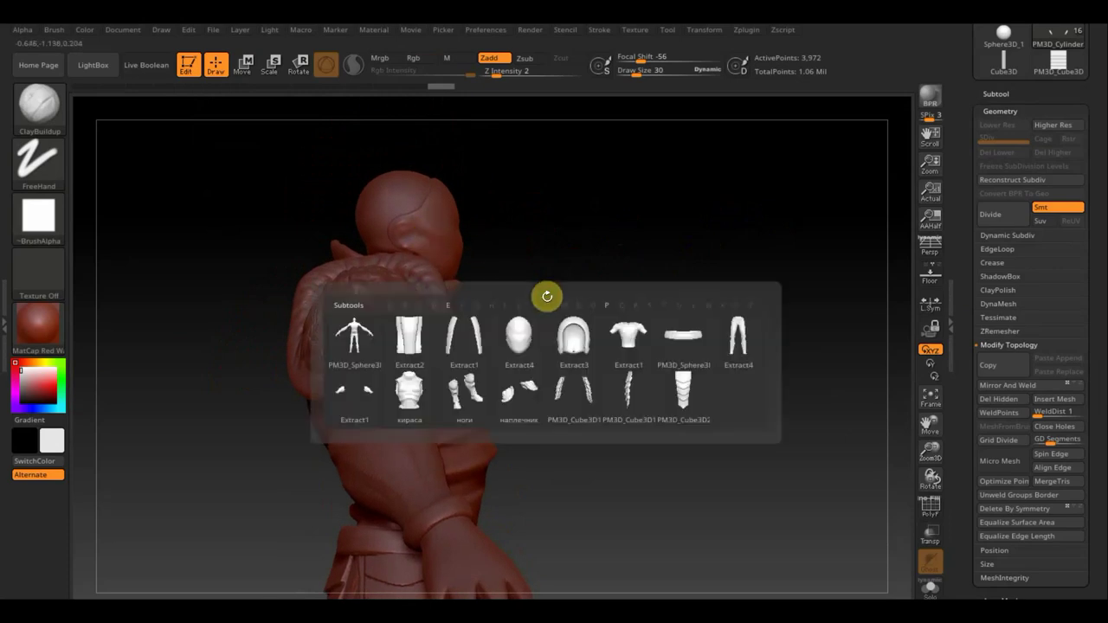
left_click(570, 349)
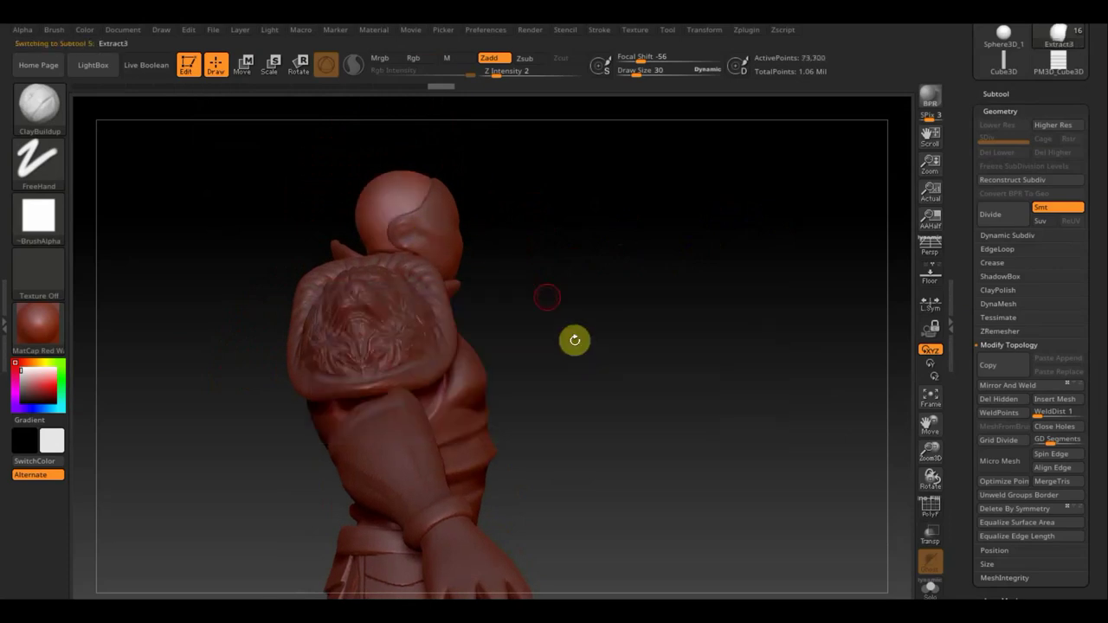
left_click(437, 230)
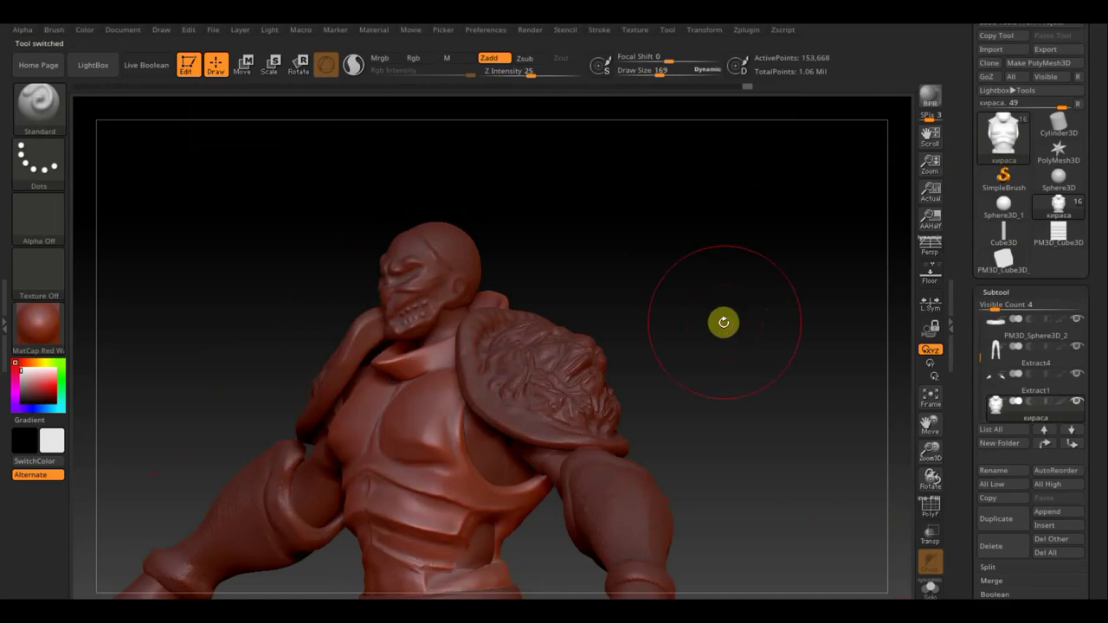
Step: Set Draw Size to 21 and orbit around the helmet mask's face
left_click_drag(724, 321, 759, 395)
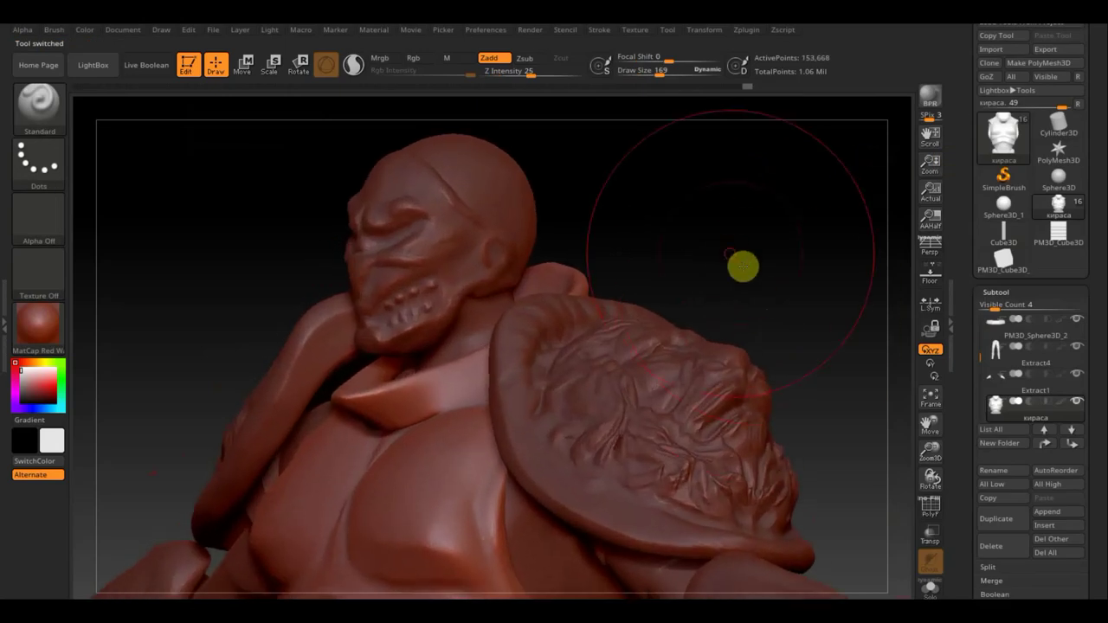
left_click_drag(655, 75, 635, 75)
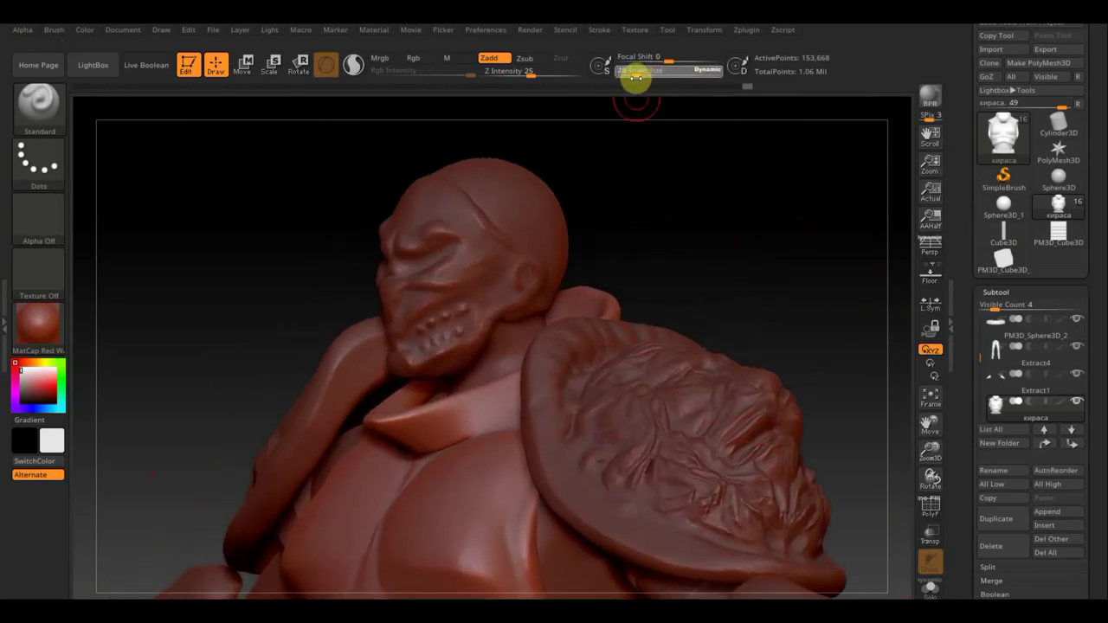
mouse_move(667, 262)
left_mouse_down("shift")
mouse_move(704, 255)
mouse_move(719, 220)
mouse_move(749, 238)
mouse_move(732, 230)
left_mouse_up("shift")
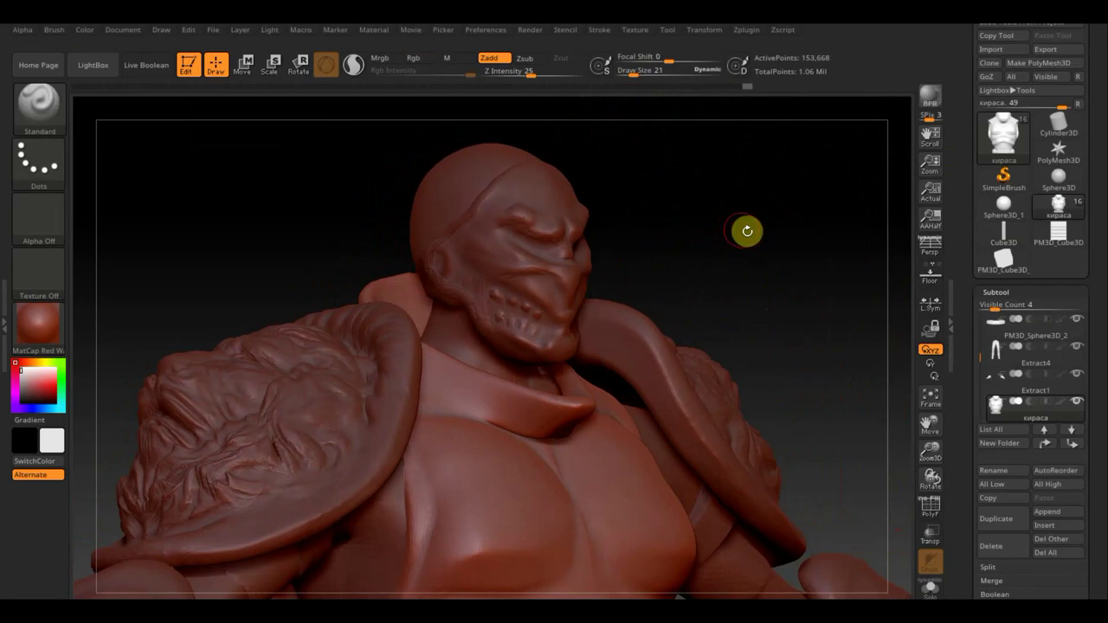
left_click_drag(752, 242, 520, 240)
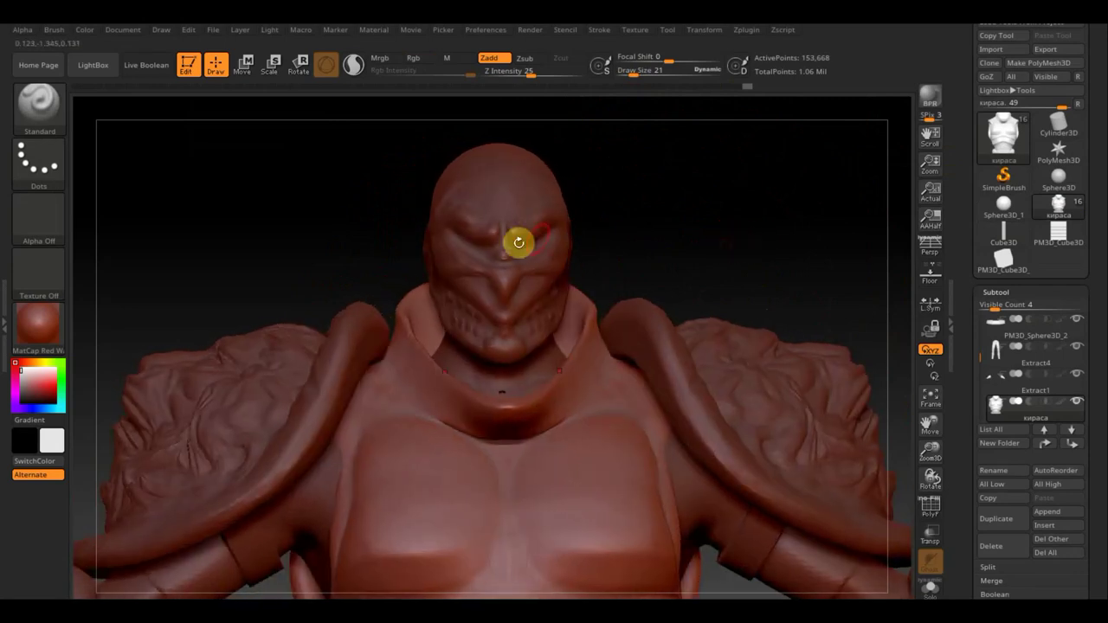
mouse_move(685, 262)
left_mouse_down()
mouse_move(663, 264)
mouse_move(739, 252)
mouse_move(721, 263)
mouse_move(709, 265)
mouse_move(759, 249)
mouse_move(902, 354)
left_mouse_up()
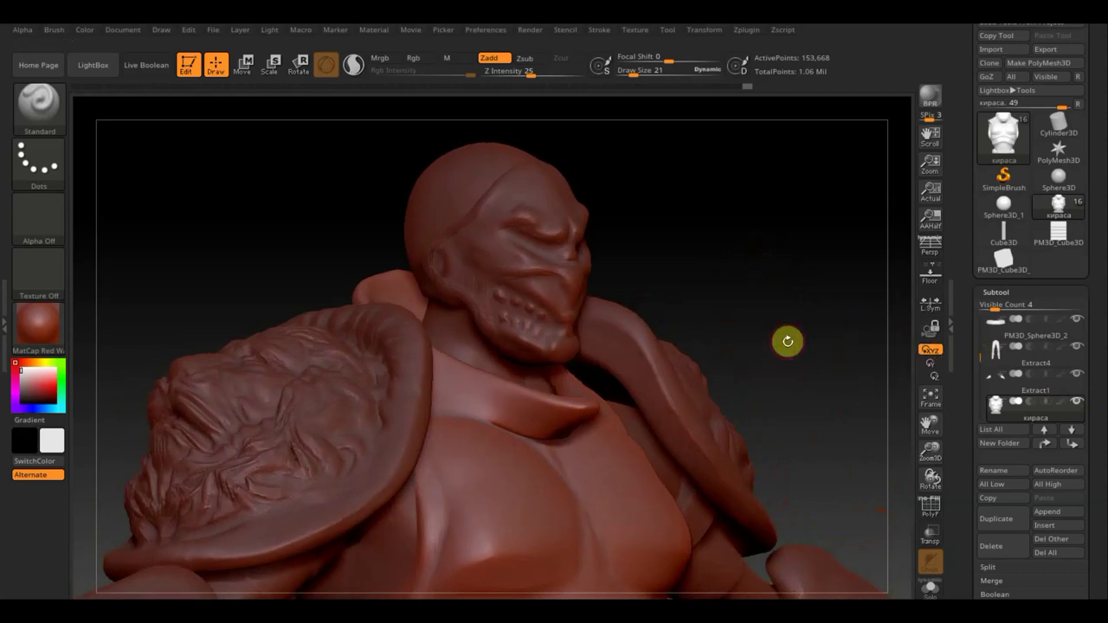
Step: Select PM3D_Sphere3D_3 and turn on Solo to view the body alone
left_click(569, 383)
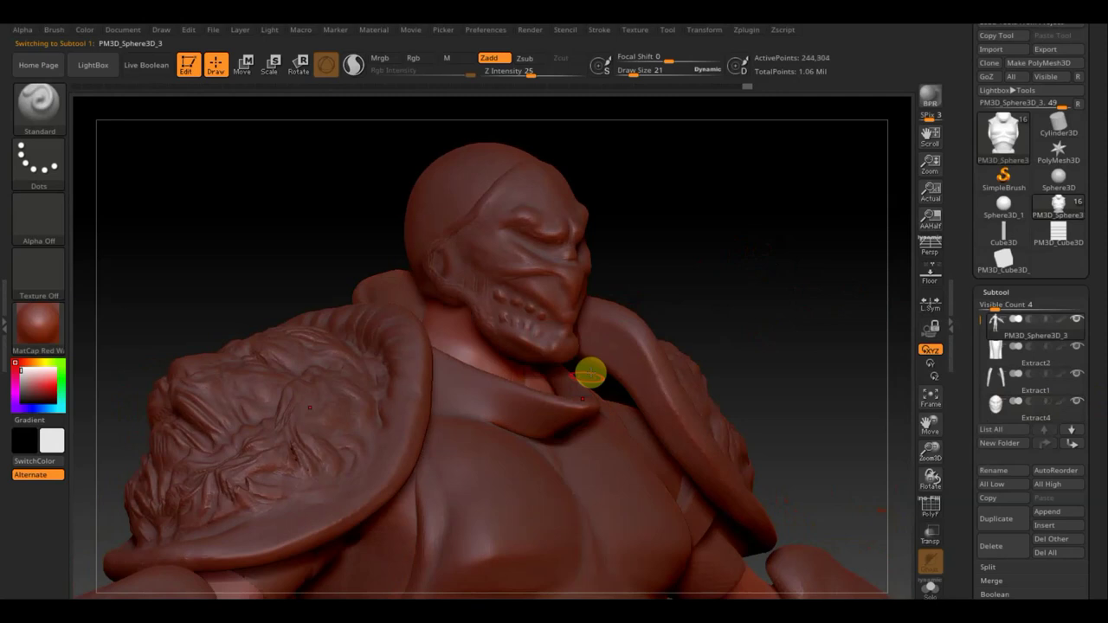
left_click(1077, 321, "shift")
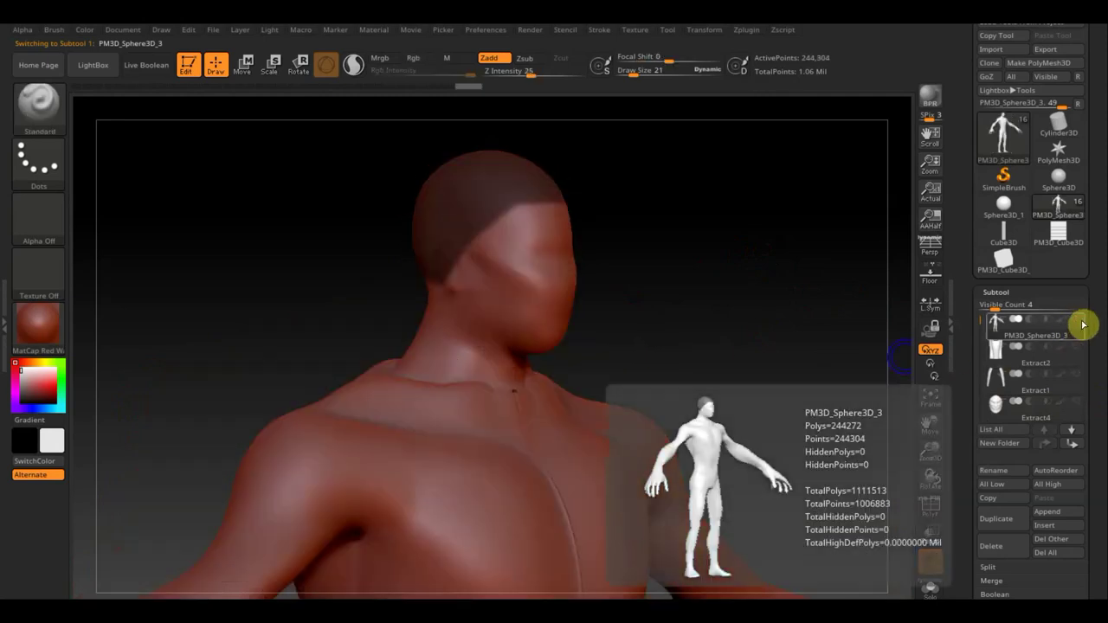
left_click_drag(750, 267, 769, 259)
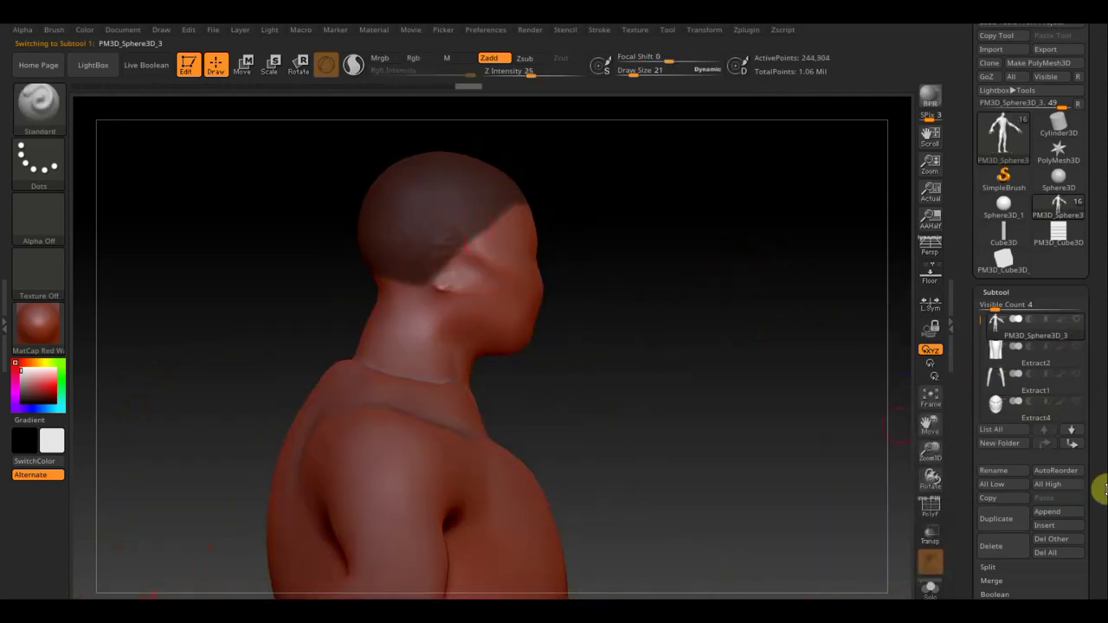
left_click_drag(1101, 462, 1090, 423)
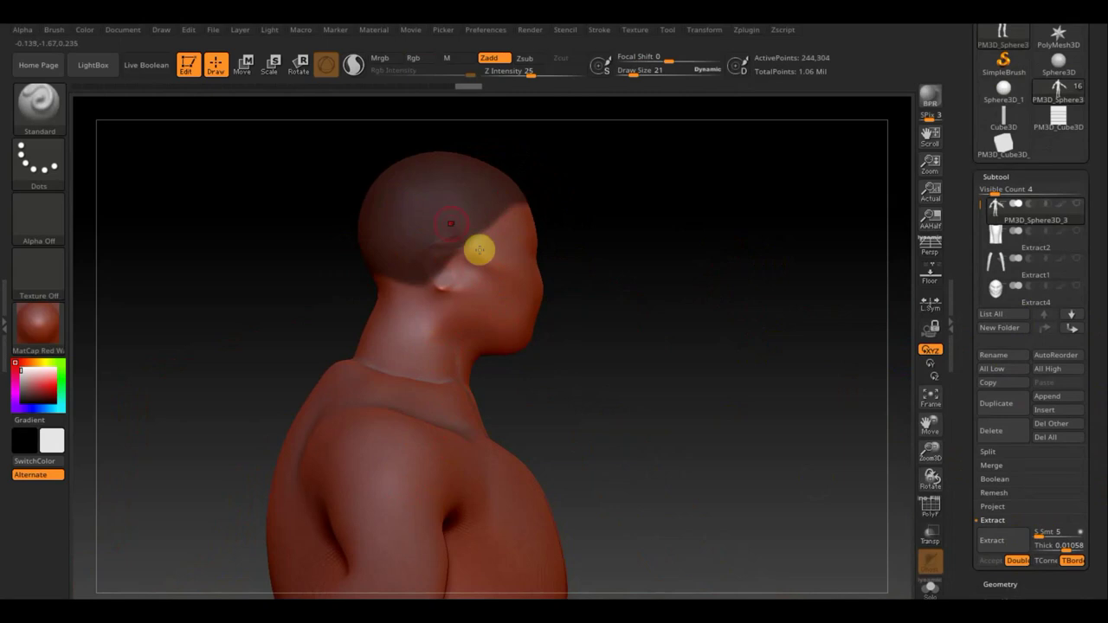
mouse_move(1035, 411)
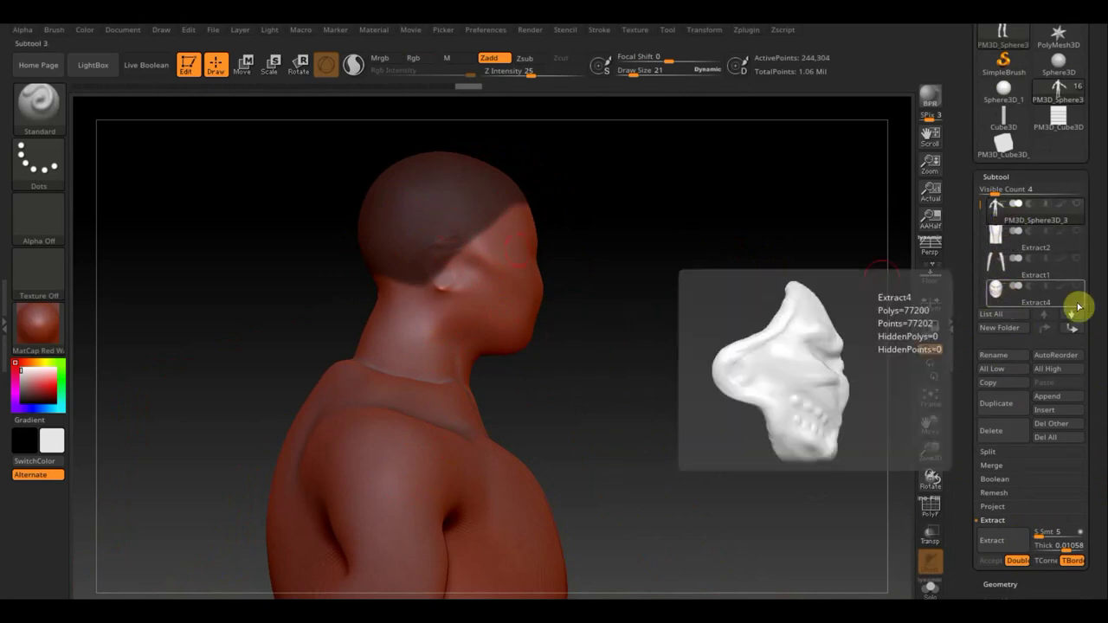
Step: Step through Extract2 and Extract3 in solo view, ending on the Extract4 mask
left_click(1073, 317)
left_click(1075, 316)
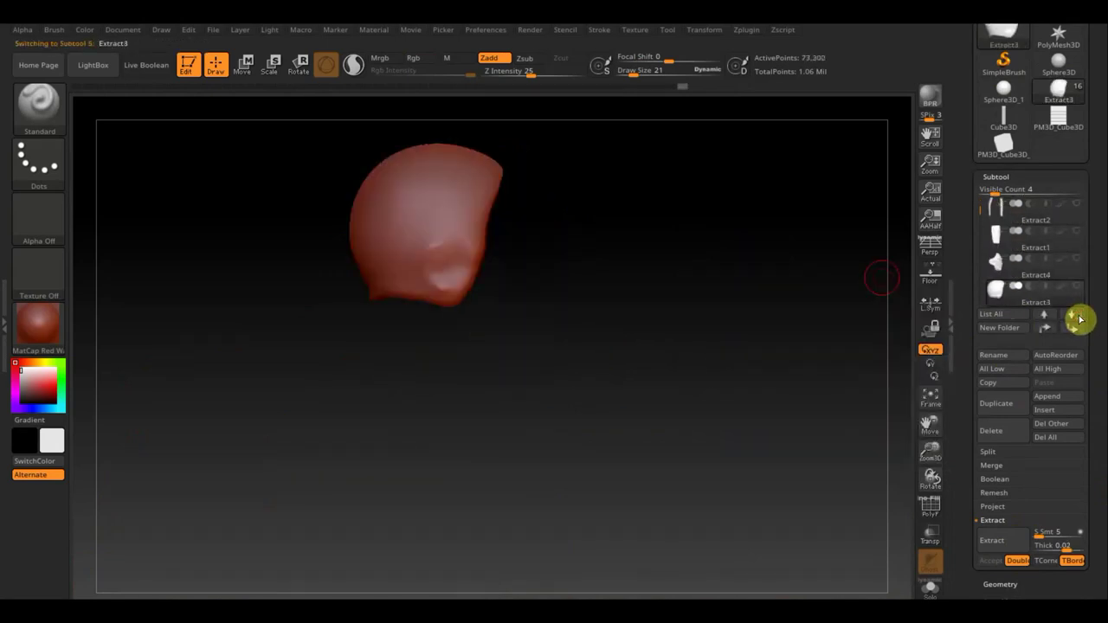
left_click_drag(583, 245, 513, 260)
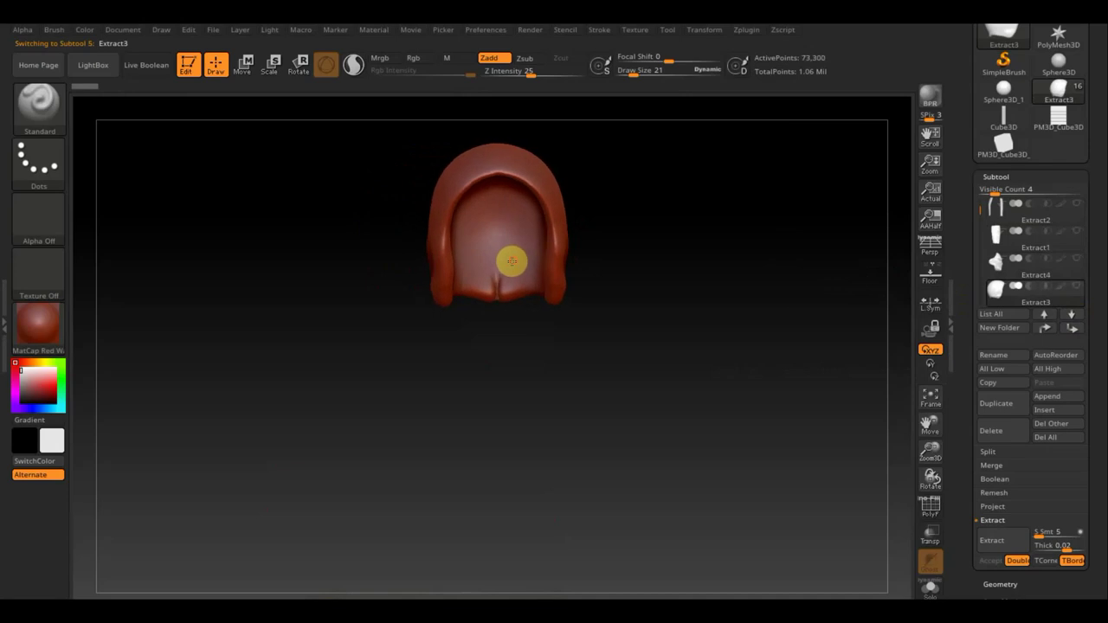
key("shift")
left_click_drag(543, 304, 631, 317)
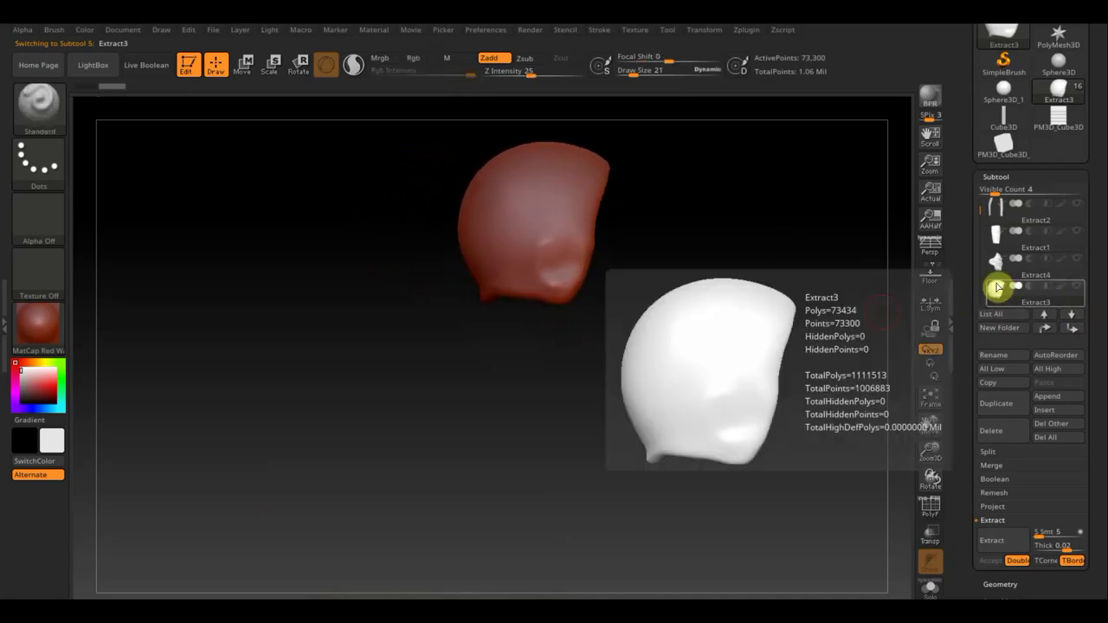
left_click(1010, 274)
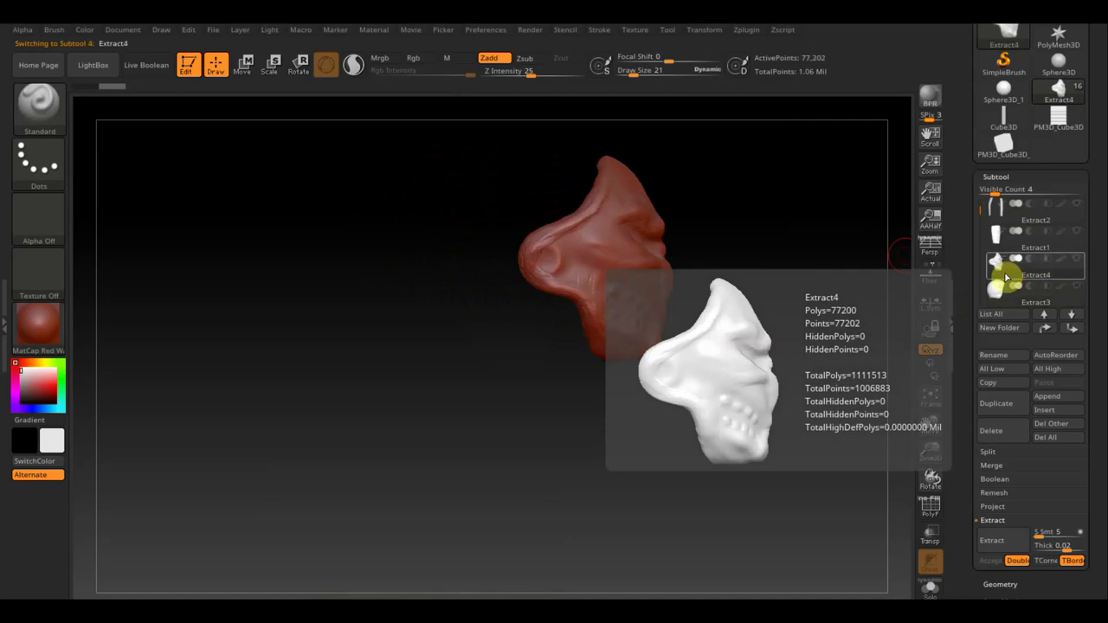
mouse_move(767, 346)
left_mouse_down()
mouse_move(691, 352)
mouse_move(704, 359)
left_mouse_up()
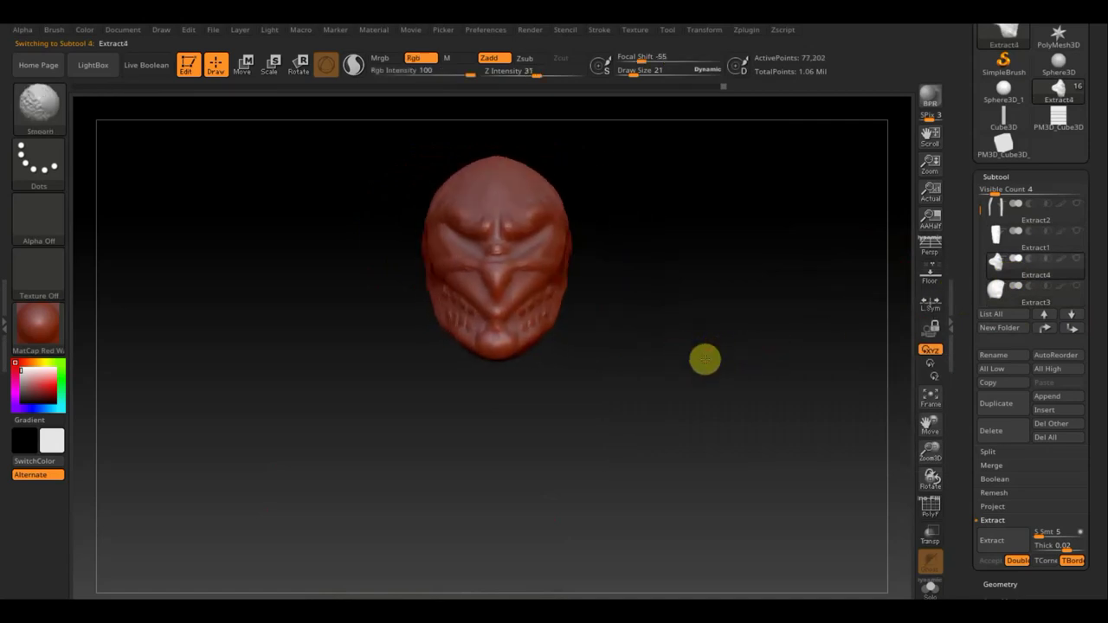
Step: Switch to ClayBuildup and smooth the seam across the mask's head top and cheek
mouse_move(692, 289)
left_mouse_down("alt")
mouse_move(704, 404)
mouse_move(739, 287)
mouse_move(715, 358)
left_mouse_up("alt")
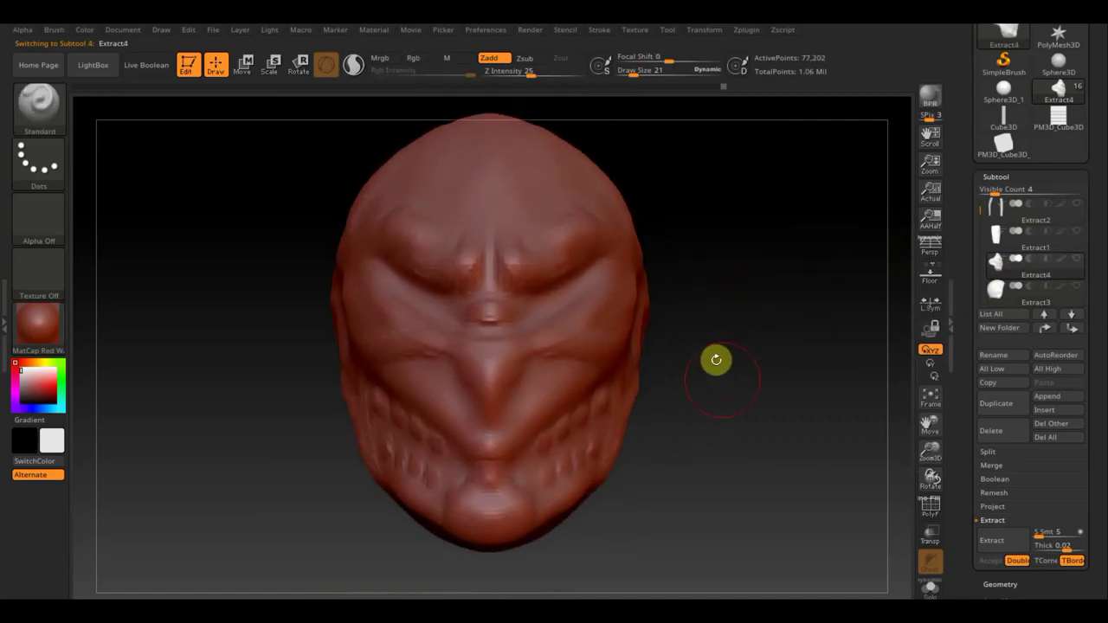
left_click(42, 122)
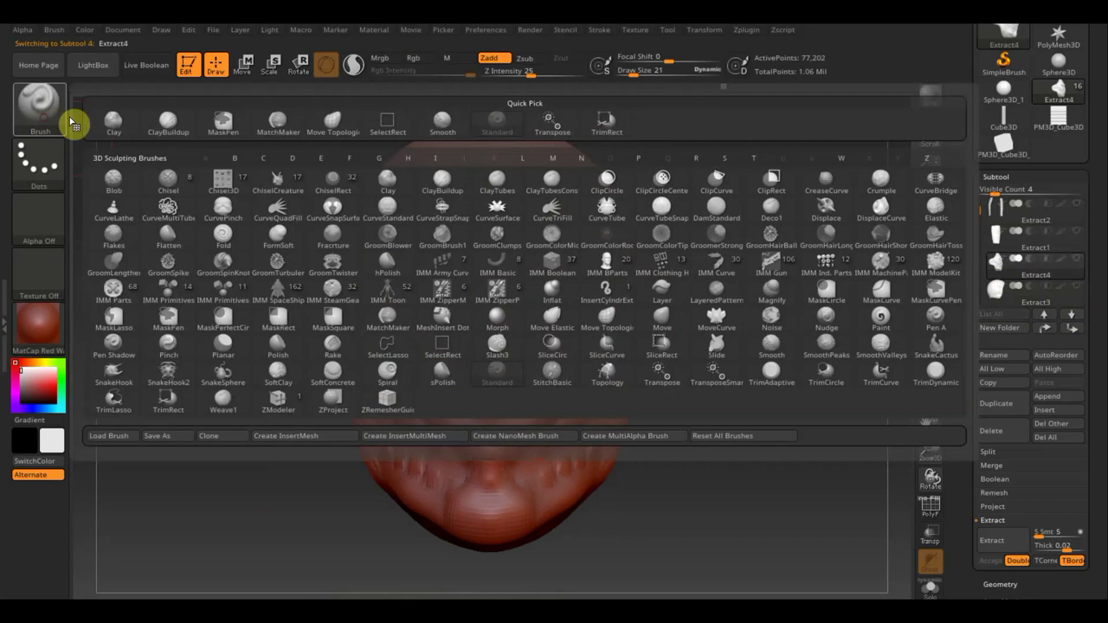
left_click(165, 124)
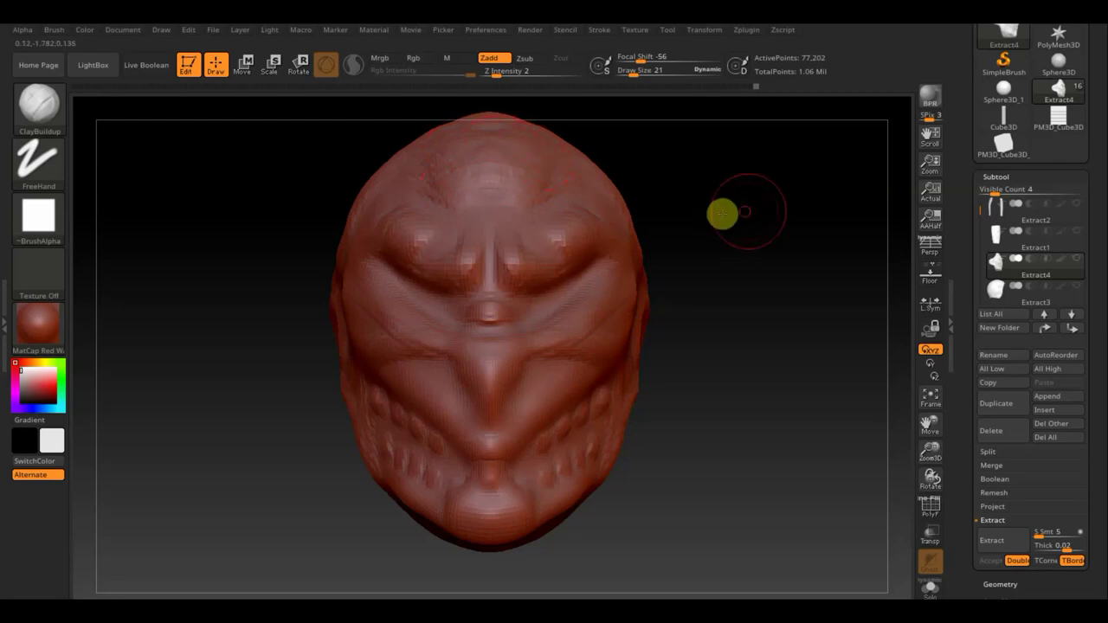
left_click_drag(722, 213, 700, 217)
key("shift")
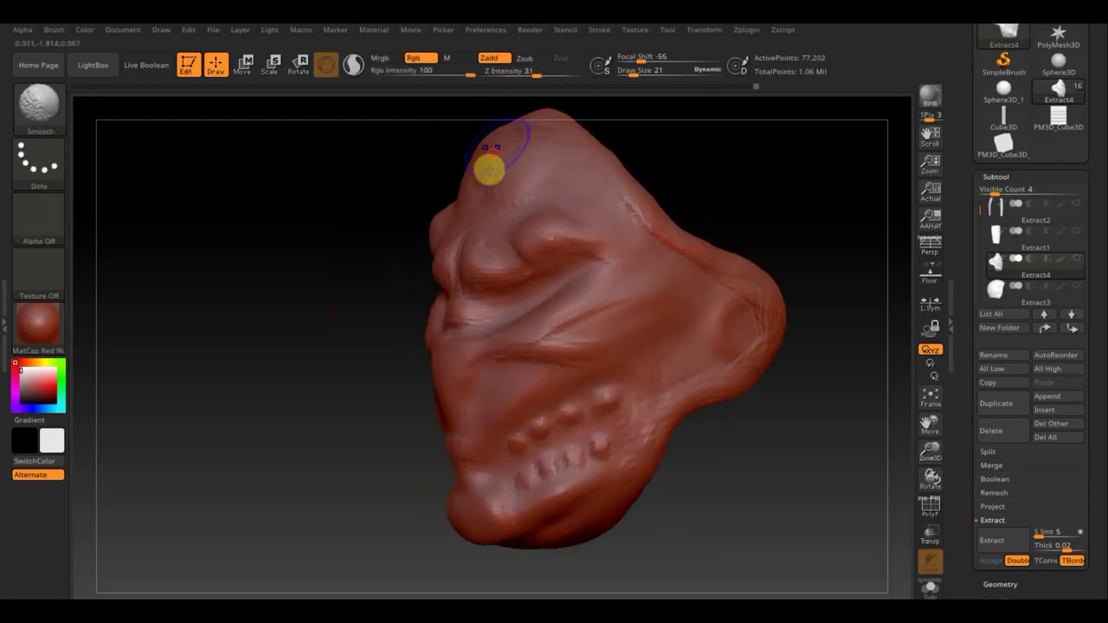
left_click_drag(489, 167, 755, 333, "shift")
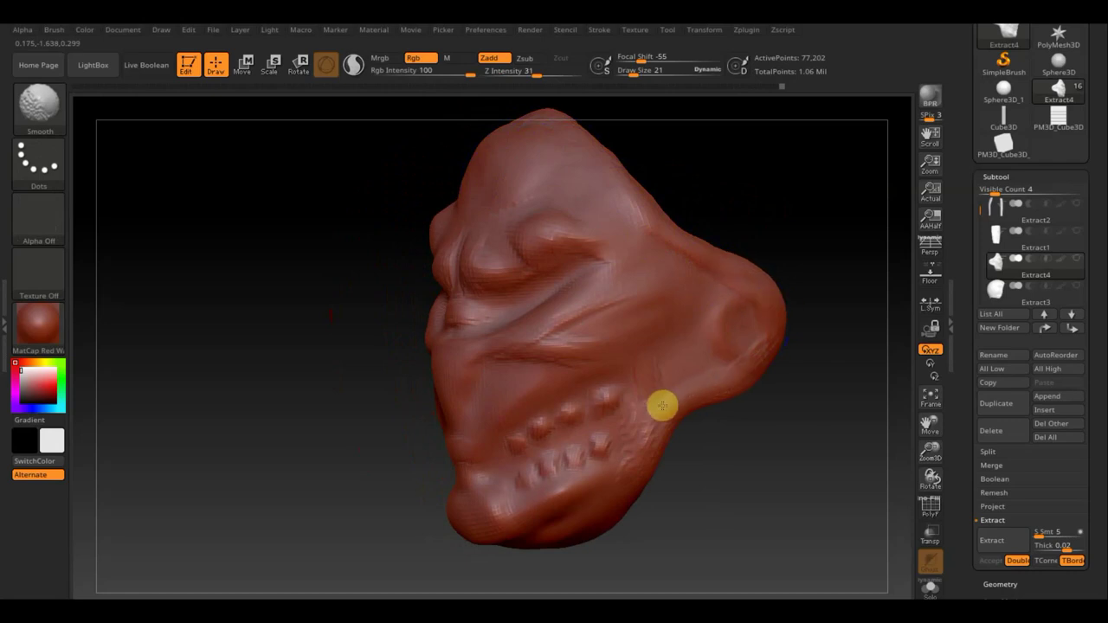
left_click_drag(634, 471, 500, 357, "shift")
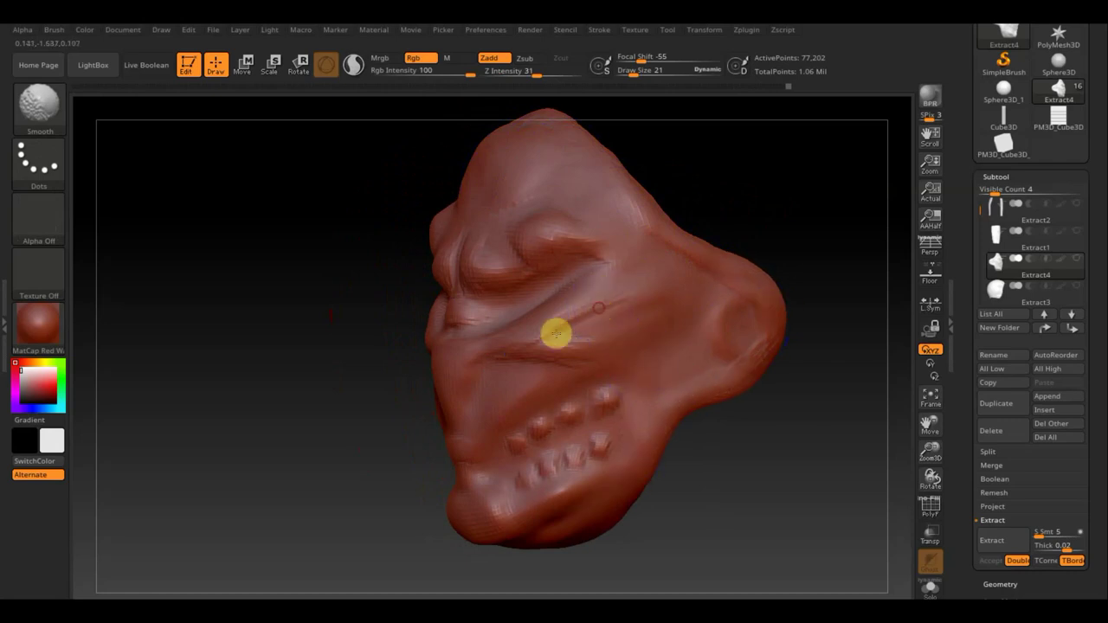
Step: Smooth along the mask's lower jaw rim
left_click_drag(341, 398, 705, 383, "shift")
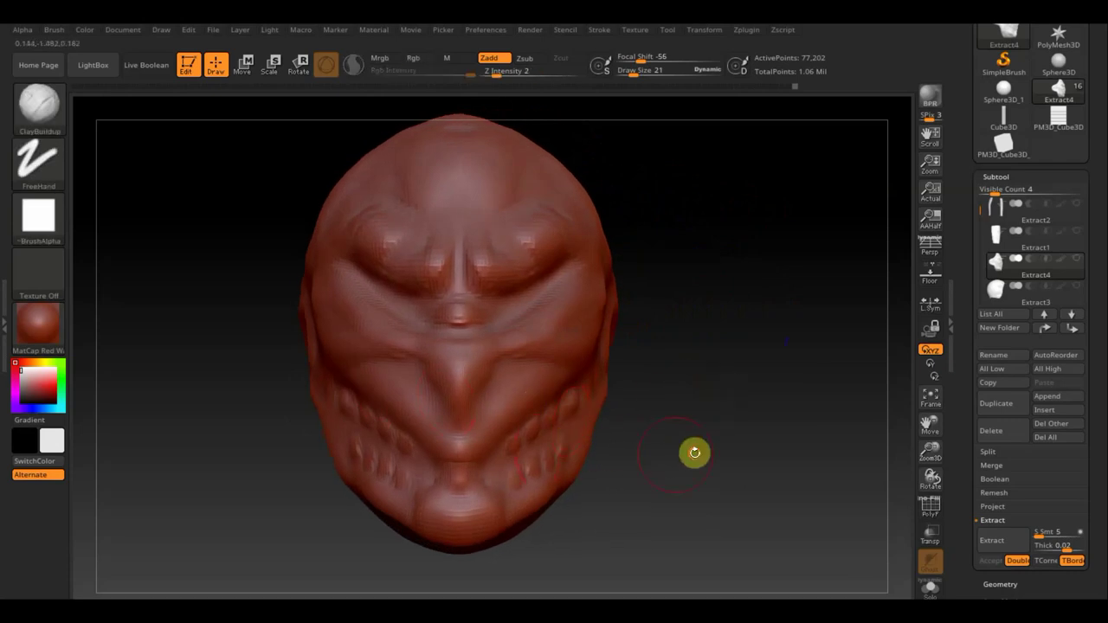
left_click_drag(694, 451, 836, 461)
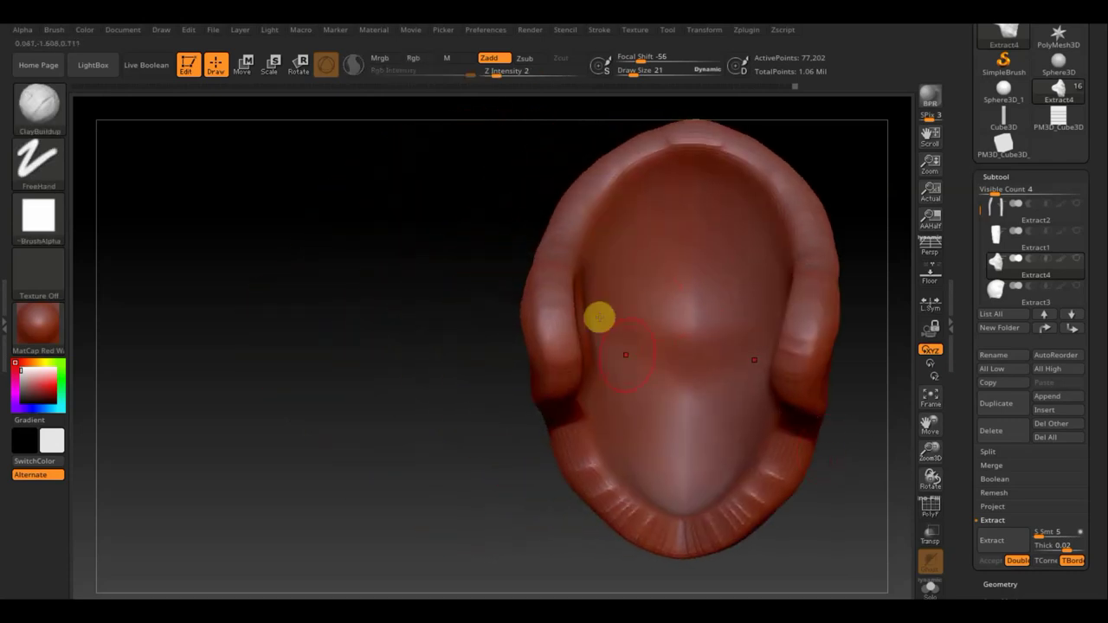
key("shift")
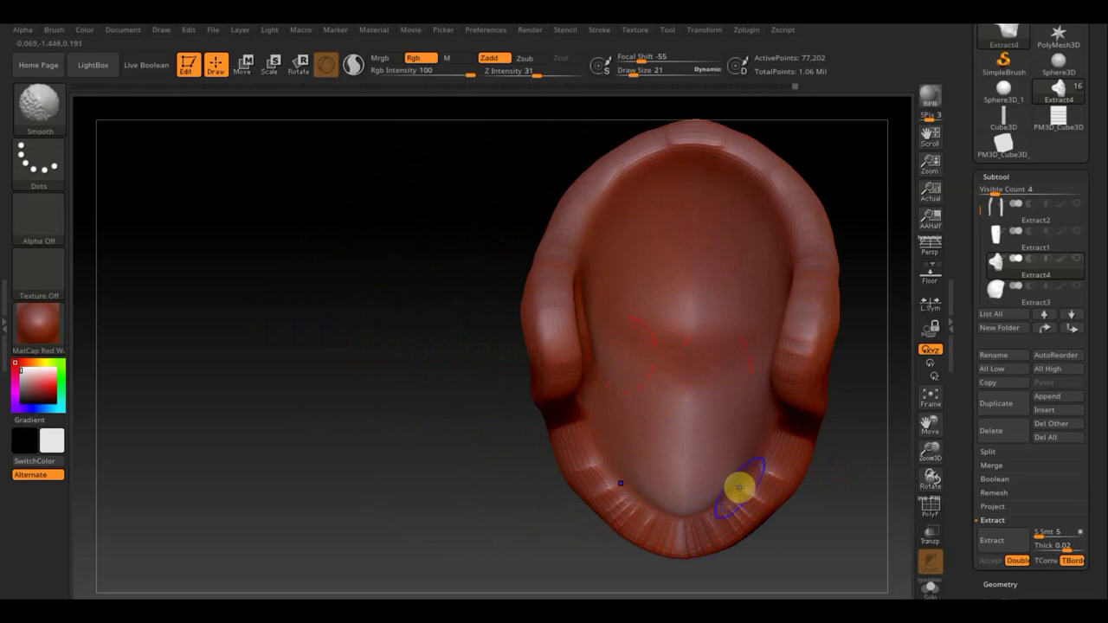
left_click_drag(739, 487, 729, 513, "shift")
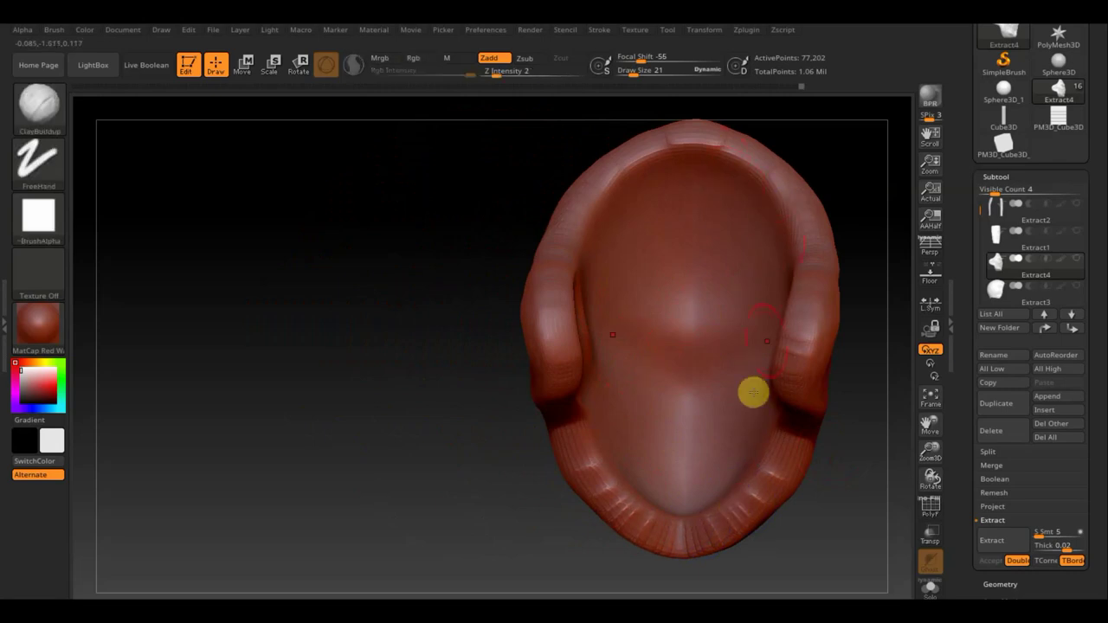
Step: Orbit around the mask to inspect its hollow back and side profile
mouse_move(494, 351)
left_mouse_down()
mouse_move(242, 344)
mouse_move(322, 346)
left_mouse_up()
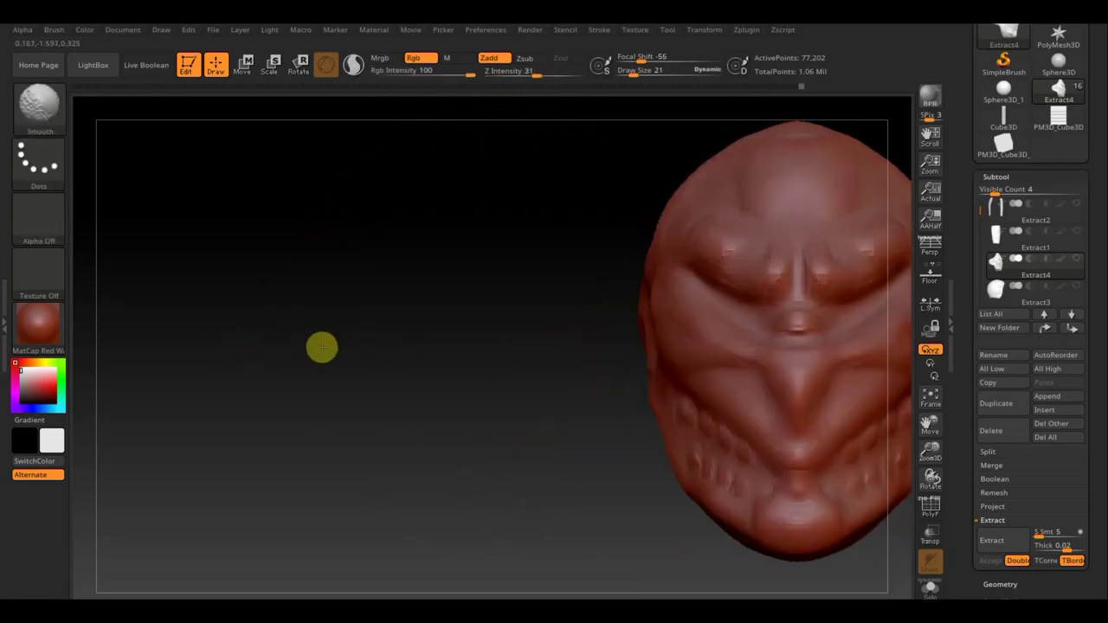
left_click_drag(410, 341, 105, 348, "alt")
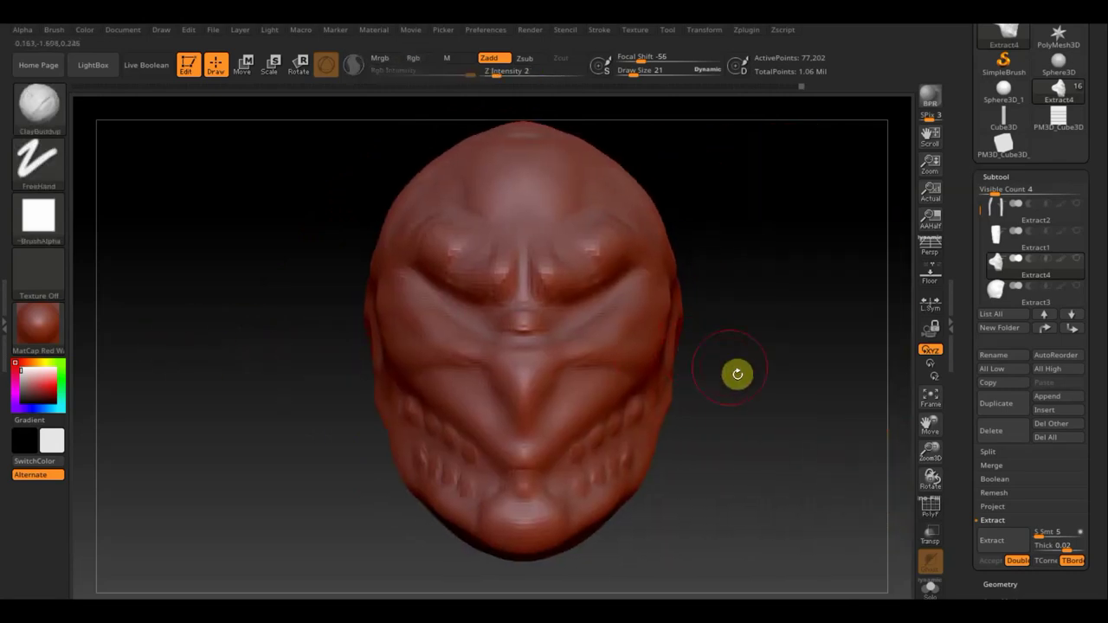
left_click_drag(737, 373, 796, 381)
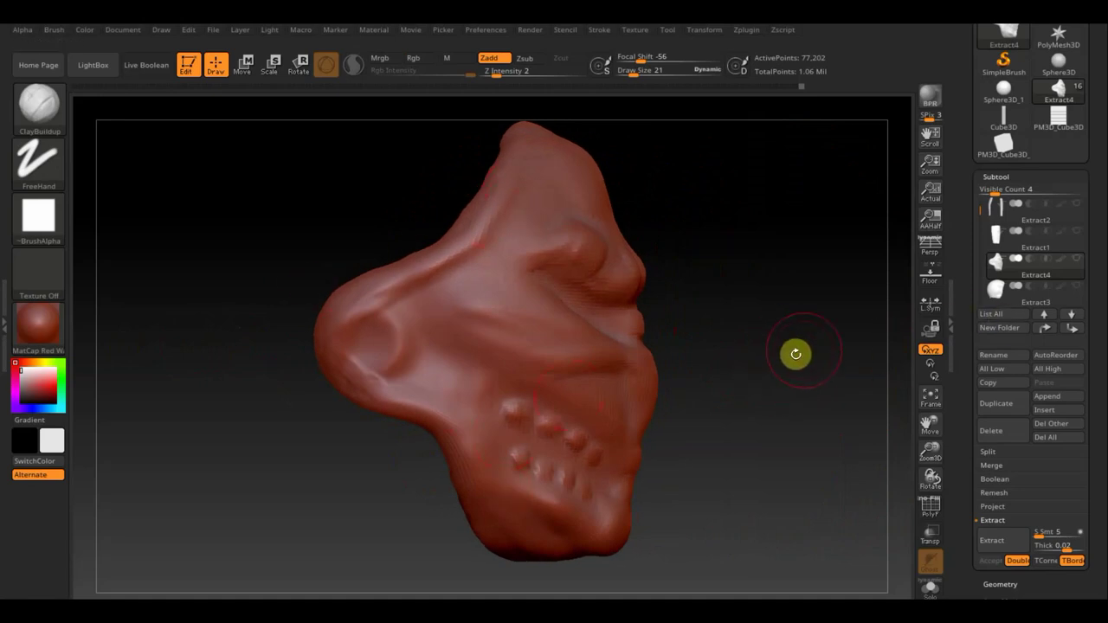
left_click_drag(795, 353, 828, 348)
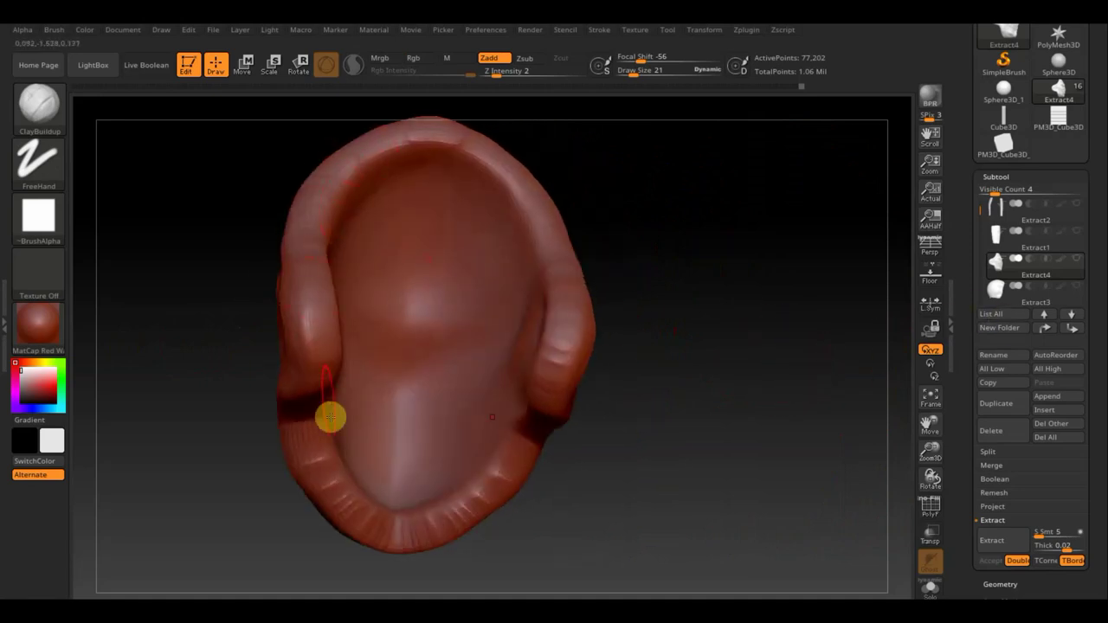
left_click_drag(699, 462, 697, 465)
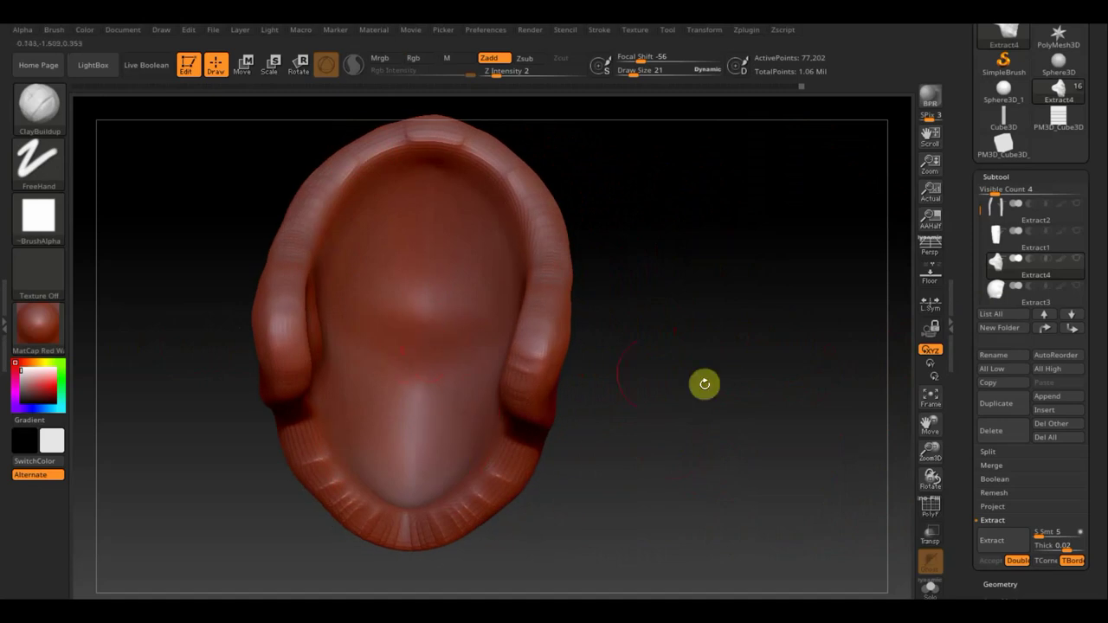
mouse_move(705, 383)
left_mouse_down("shift")
mouse_move(747, 382)
mouse_move(678, 402)
mouse_move(687, 418)
mouse_move(700, 407)
mouse_move(689, 359)
mouse_move(692, 388)
mouse_move(631, 400)
left_mouse_up("shift")
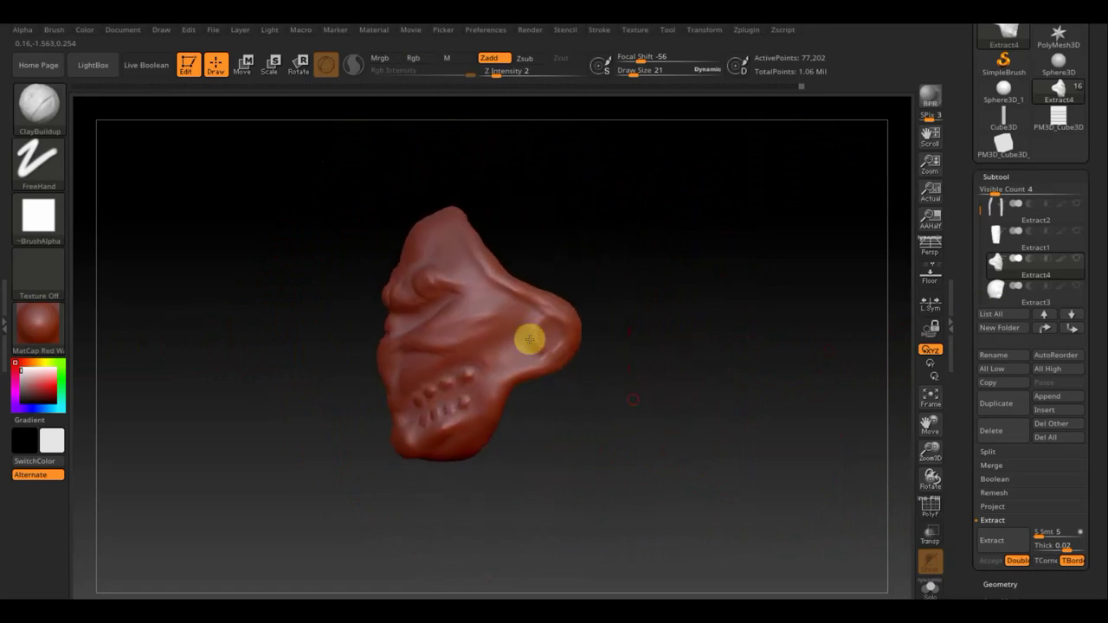
mouse_move(710, 406)
left_mouse_down()
mouse_move(756, 404)
mouse_move(770, 418)
left_mouse_up()
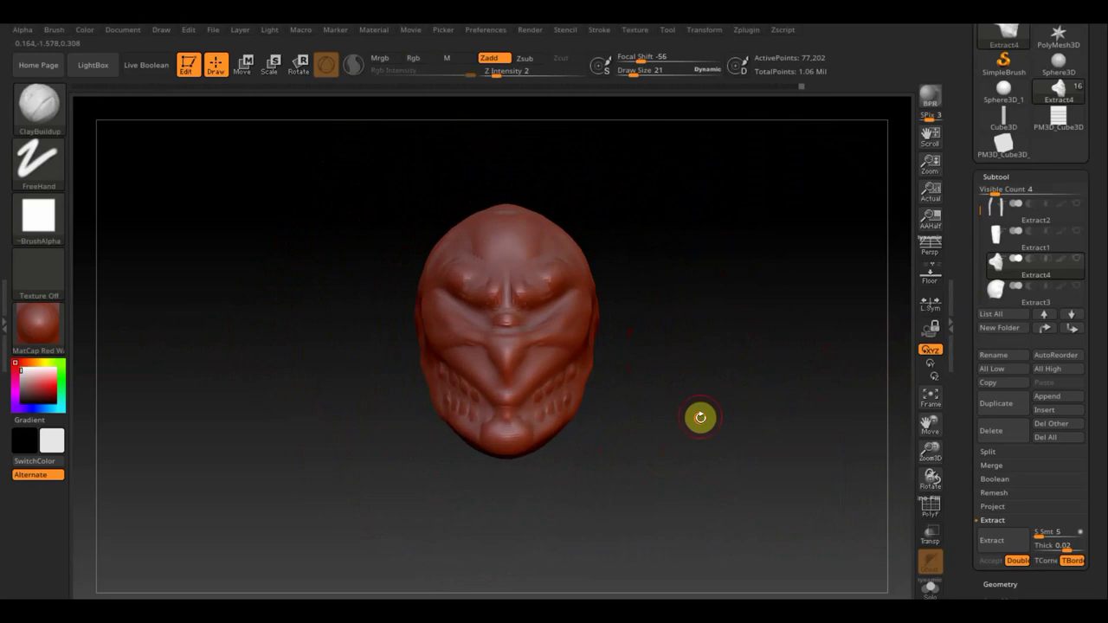
mouse_move(700, 418)
left_mouse_down()
mouse_move(782, 420)
mouse_move(691, 434)
mouse_move(715, 425)
mouse_move(718, 393)
mouse_move(735, 460)
mouse_move(764, 356)
mouse_move(735, 413)
mouse_move(735, 395)
left_mouse_up()
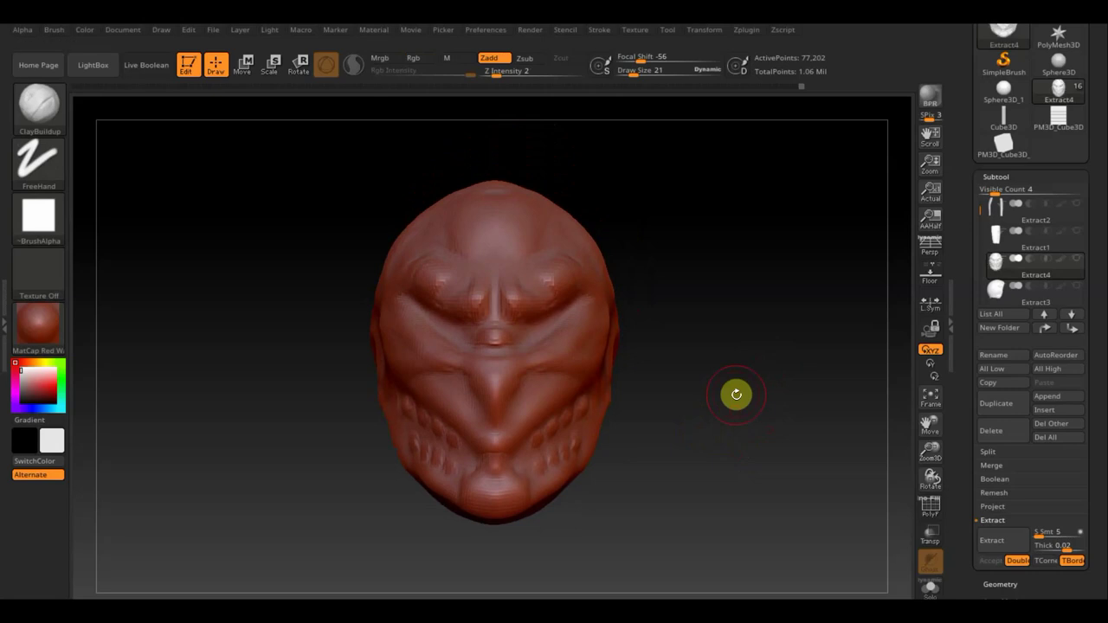
Step: Unhide the body, zoom out to the full figure, and QuickSave with Ctrl+S
left_click(1078, 287)
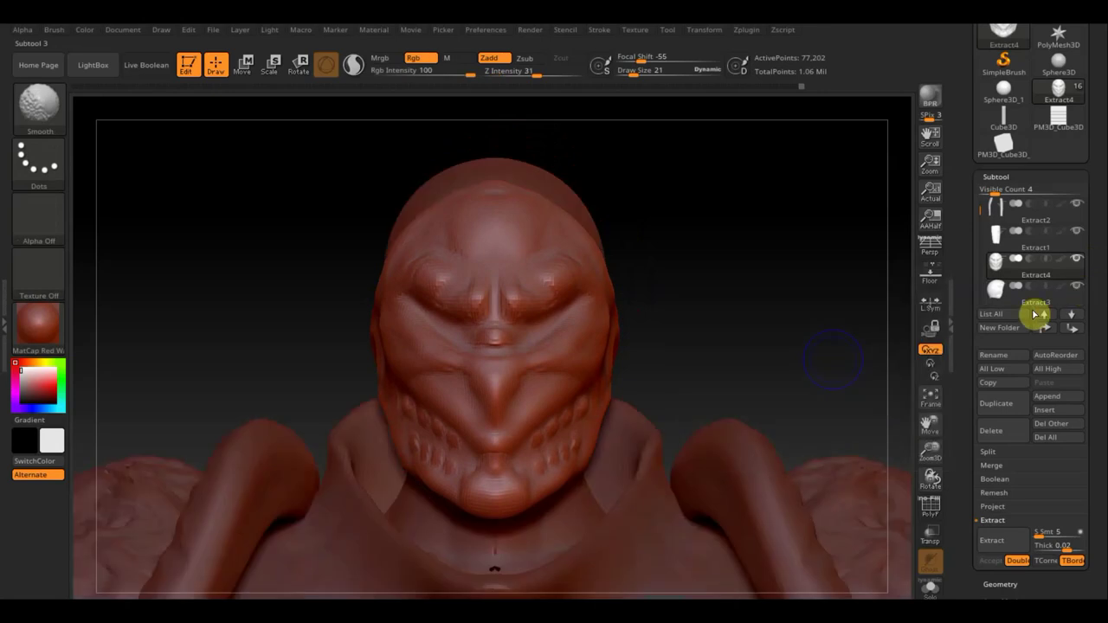
left_click_drag(807, 333, 714, 218, "alt")
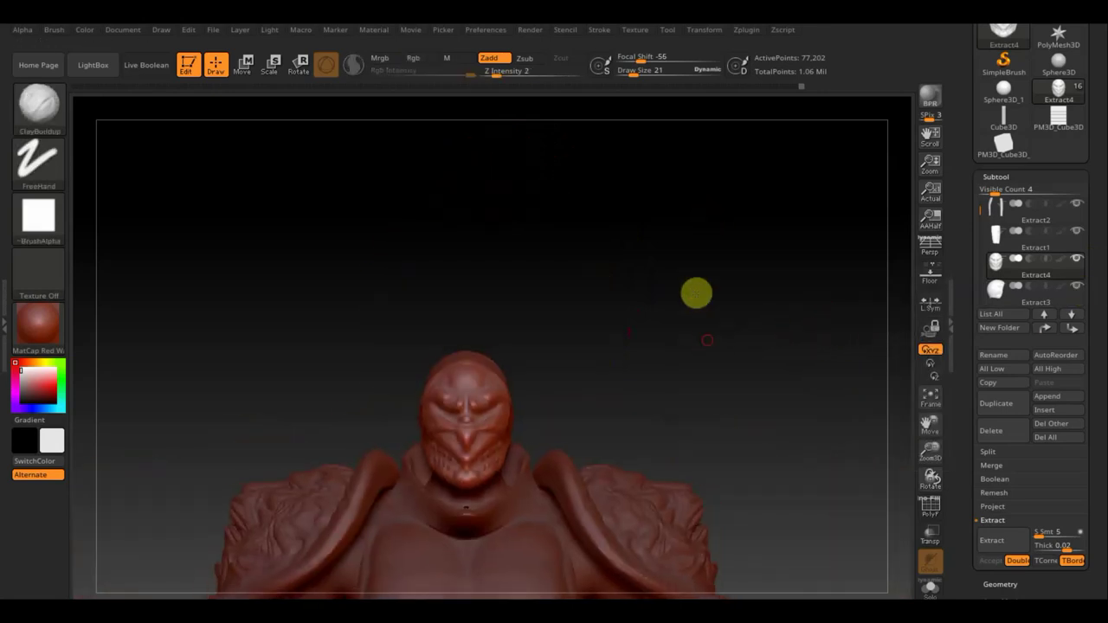
mouse_move(695, 292)
left_mouse_down("alt")
mouse_move(712, 228)
mouse_move(698, 403)
left_mouse_up("alt")
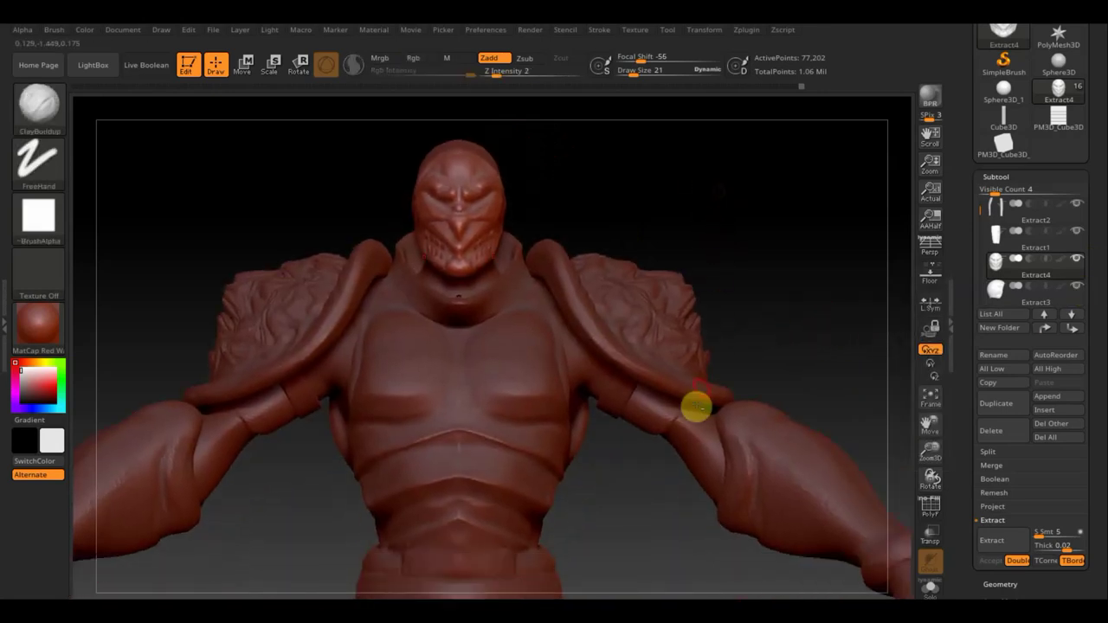
left_click_drag(635, 495, 573, 360, "alt")
left_click_drag(562, 447, 608, 413, "alt")
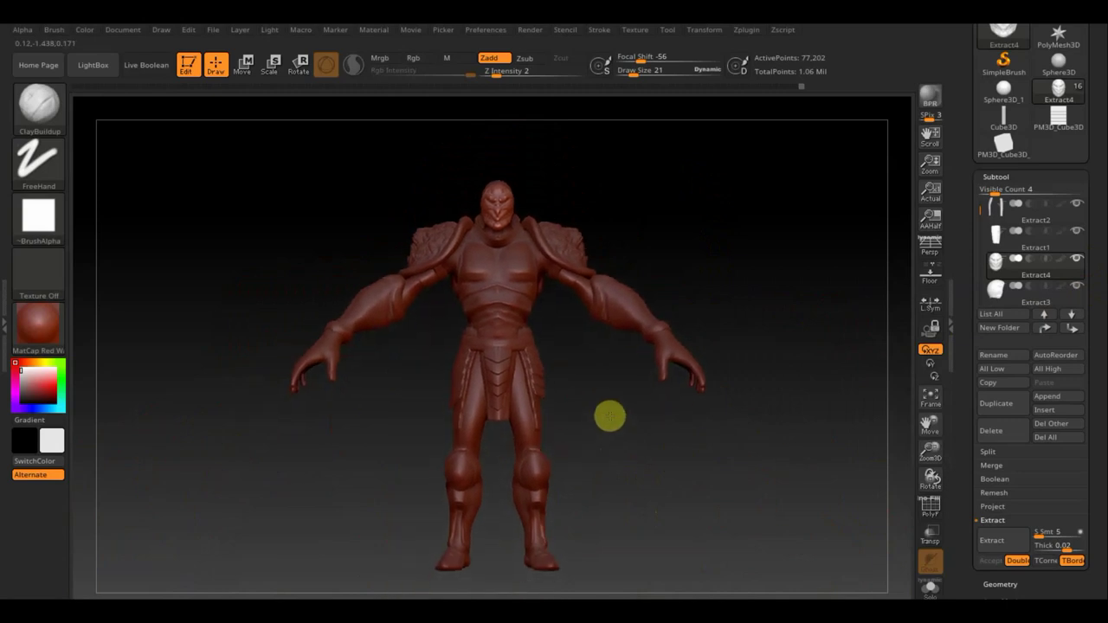
mouse_move(624, 461)
left_mouse_down()
mouse_move(610, 442)
mouse_move(596, 470)
mouse_move(476, 475)
mouse_move(626, 473)
left_mouse_up()
key("ctrl+s")
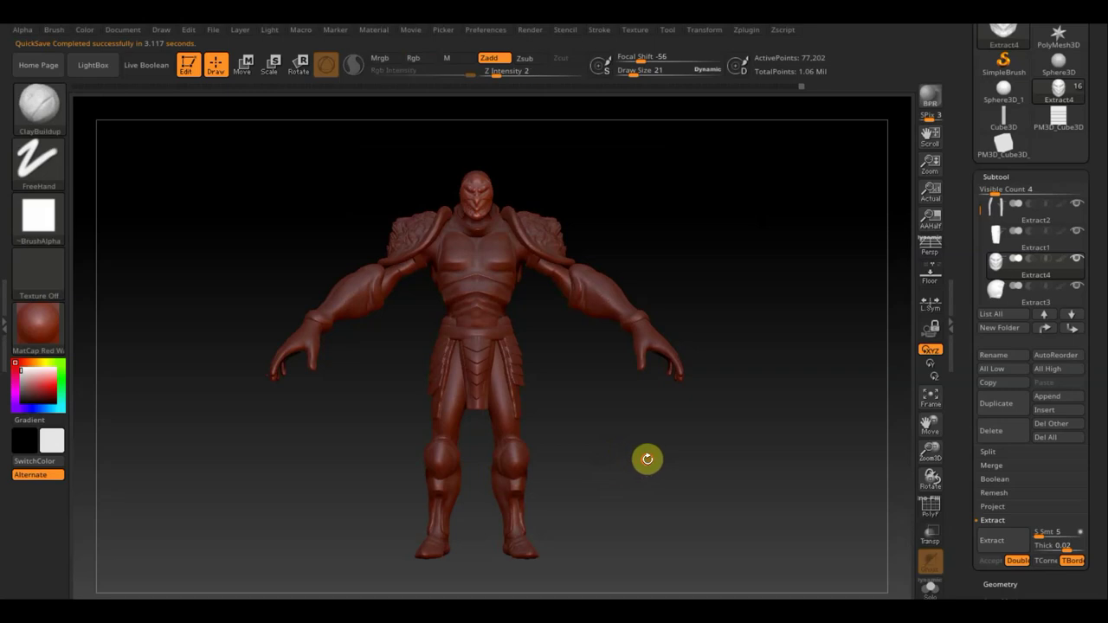
Step: Orbit the figure to view its side profile and back
mouse_move(646, 459)
left_mouse_down()
mouse_move(569, 463)
mouse_move(477, 141)
left_mouse_up()
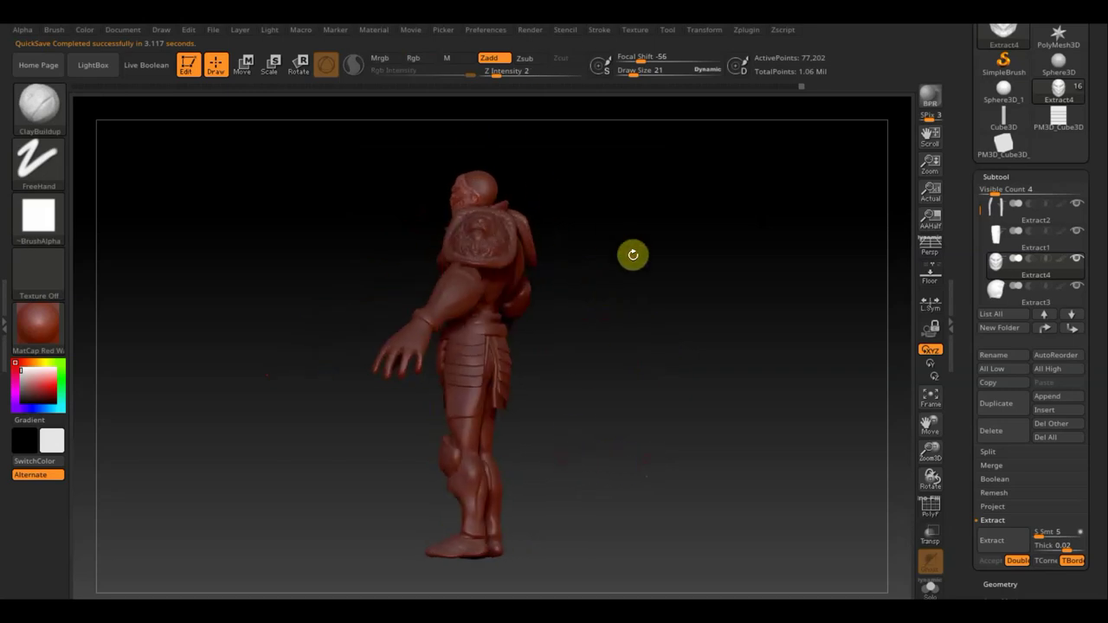
left_click_drag(632, 254, 517, 219)
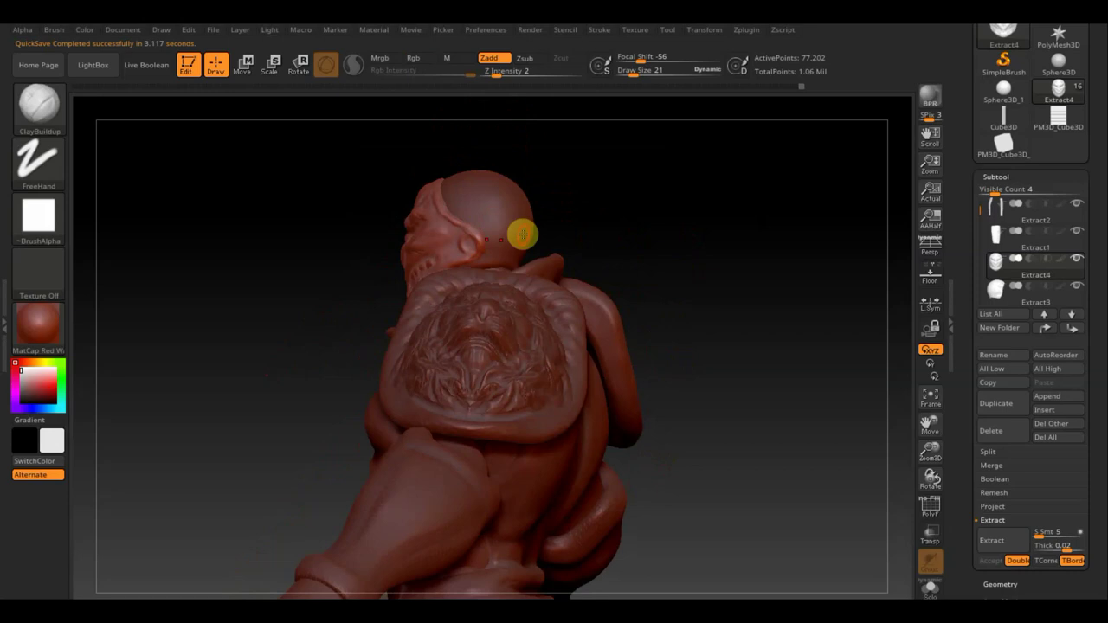
mouse_move(685, 248)
left_mouse_down("shift")
mouse_move(740, 264)
mouse_move(744, 319)
mouse_move(714, 260)
left_mouse_up("shift")
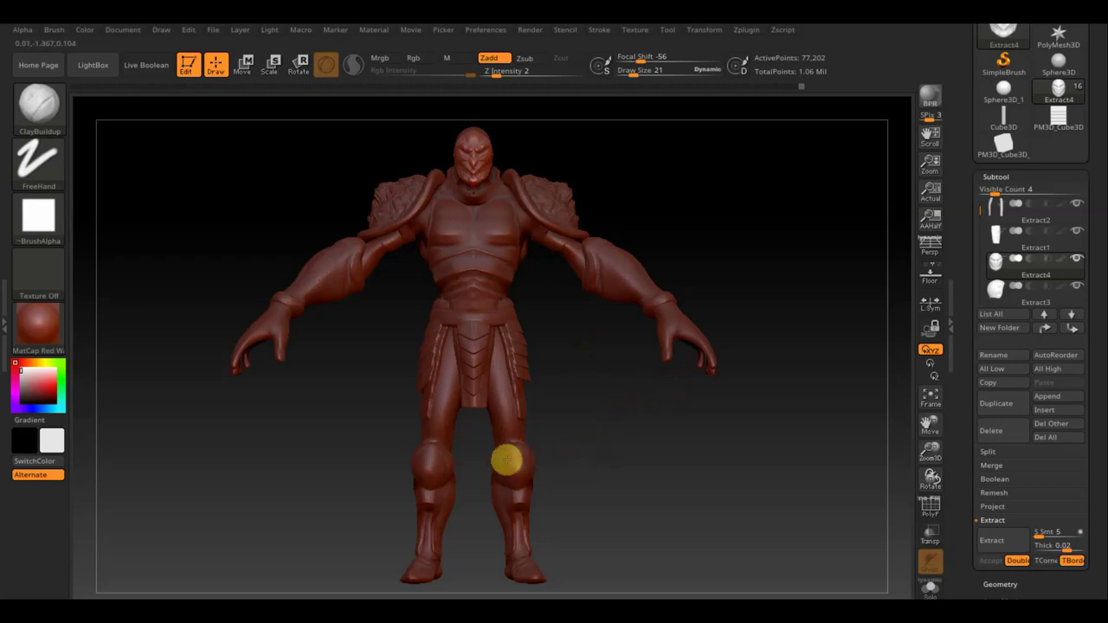
mouse_move(594, 467)
left_mouse_down()
mouse_move(440, 472)
mouse_move(444, 492)
left_mouse_up()
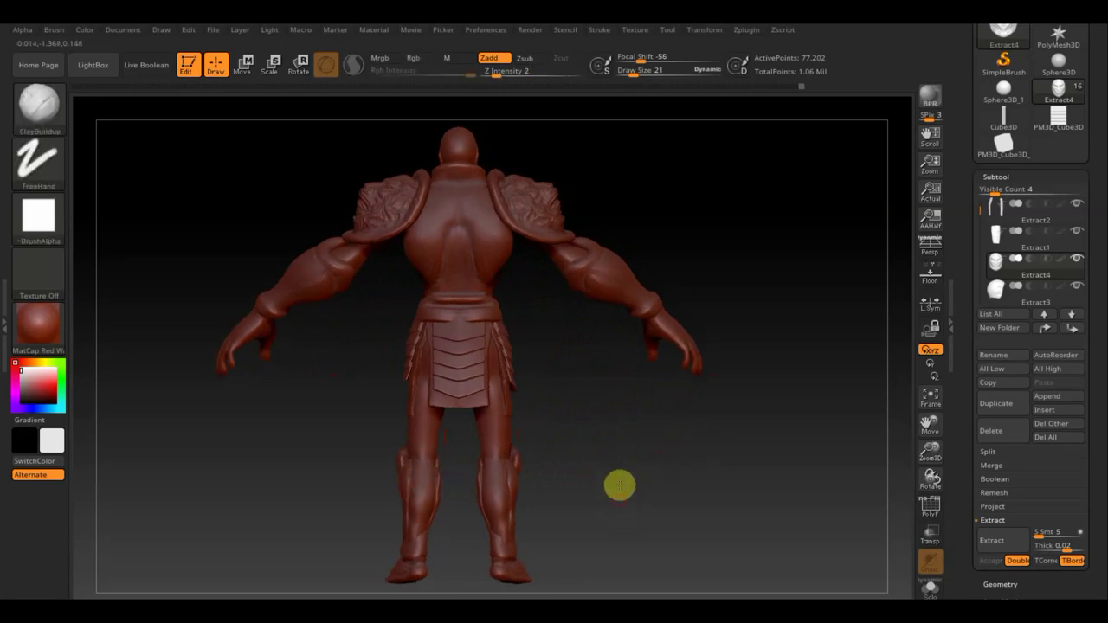
mouse_move(618, 485)
left_mouse_down("alt")
mouse_move(649, 569)
mouse_move(628, 250)
left_mouse_up("alt")
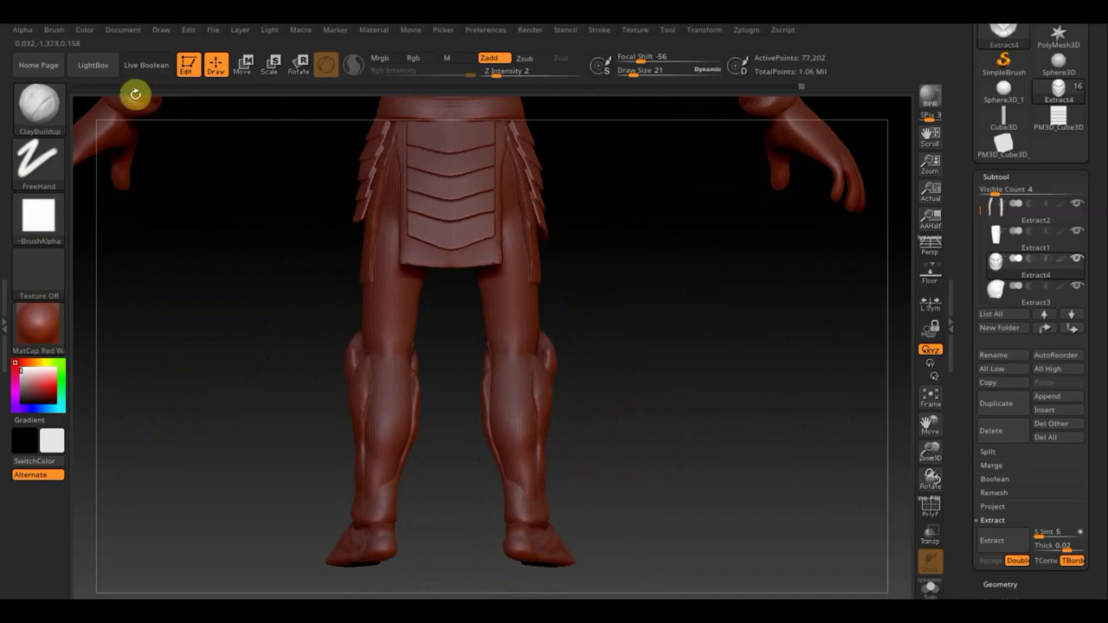
Step: Choose the CurveStrapSnap brush and make the ноги legs subtool active
left_click(52, 124)
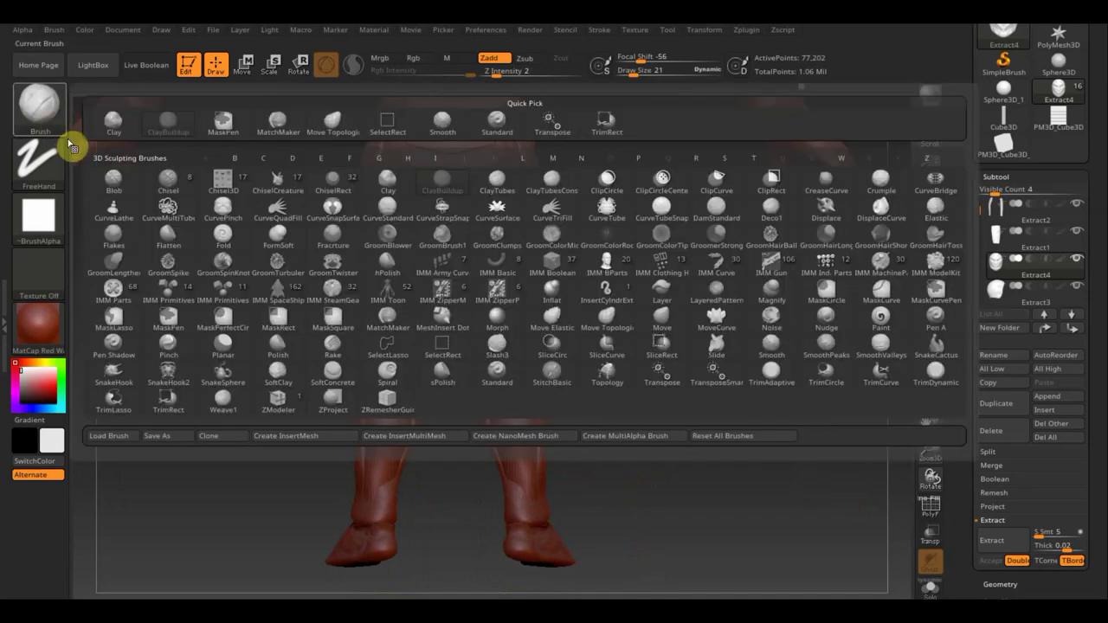
left_click(438, 207)
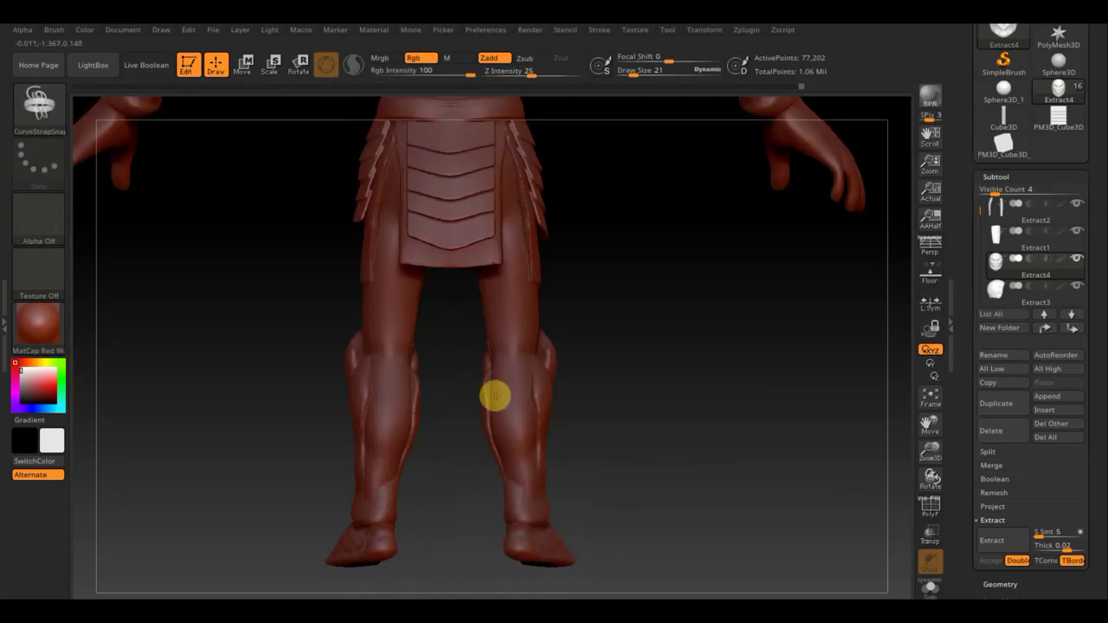
key("n")
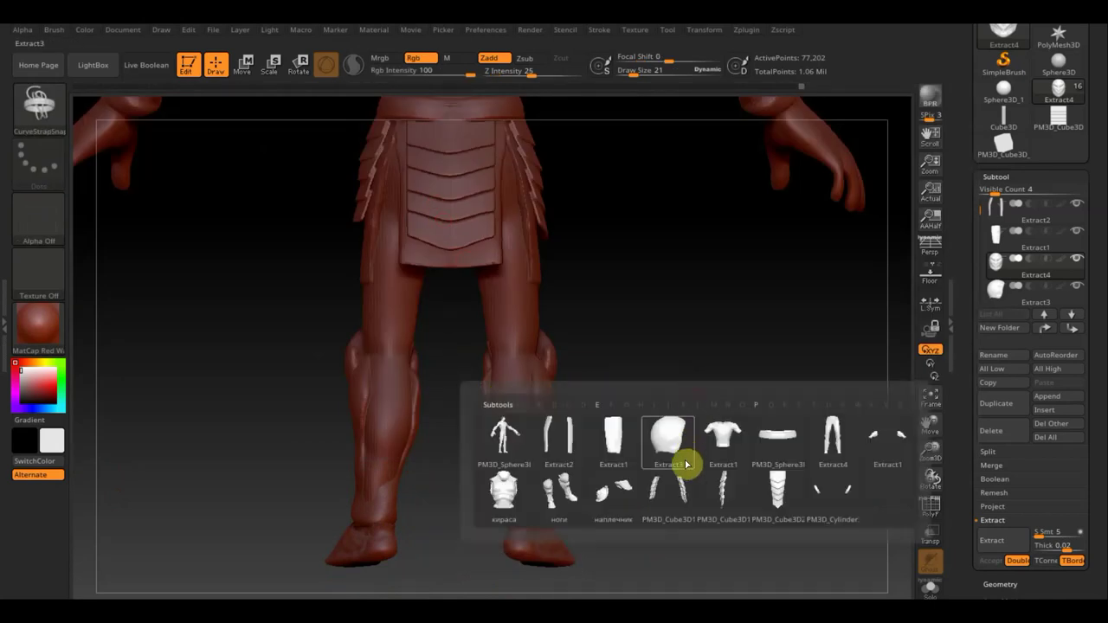
left_click(561, 497)
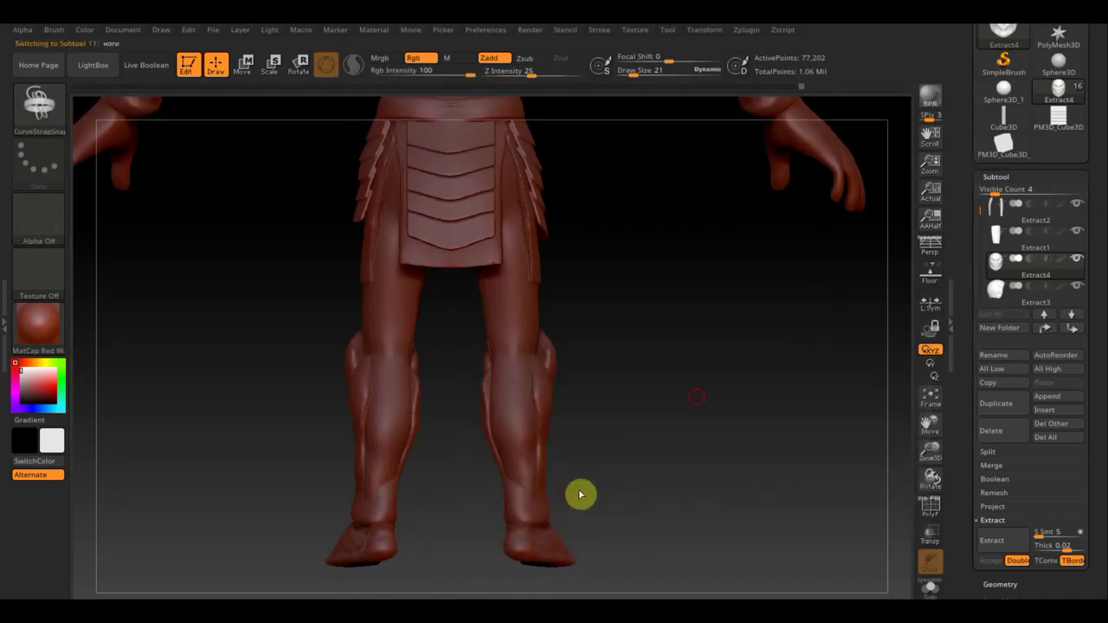
Step: Duplicate ноги into ноги1, briefly solo it, then show all subtools
left_click(1004, 404)
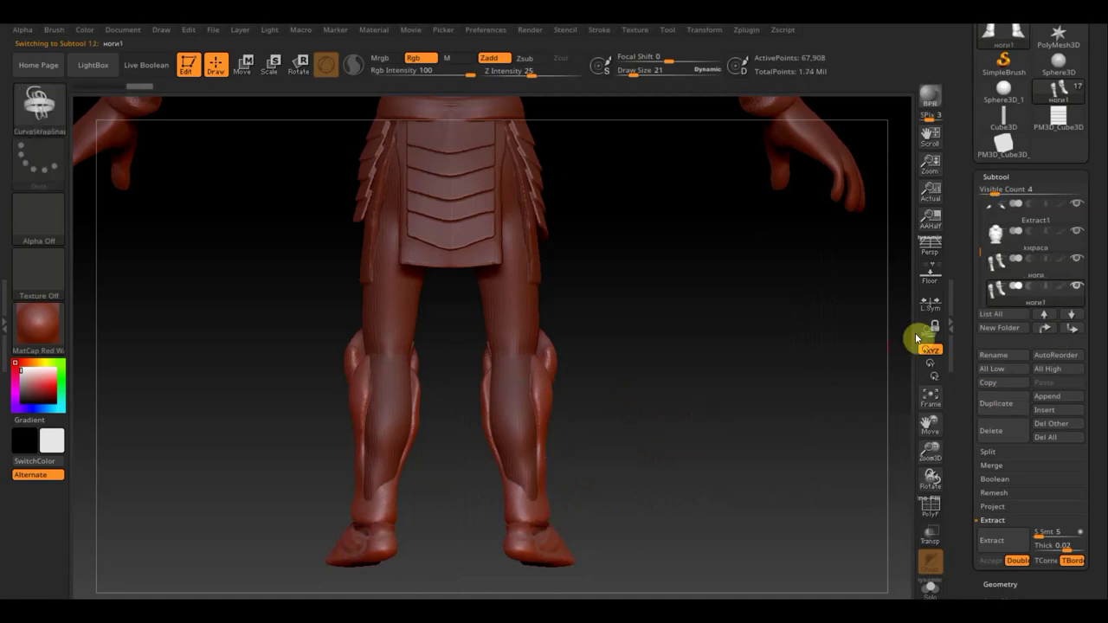
key("shift")
left_click(1078, 260, "shift")
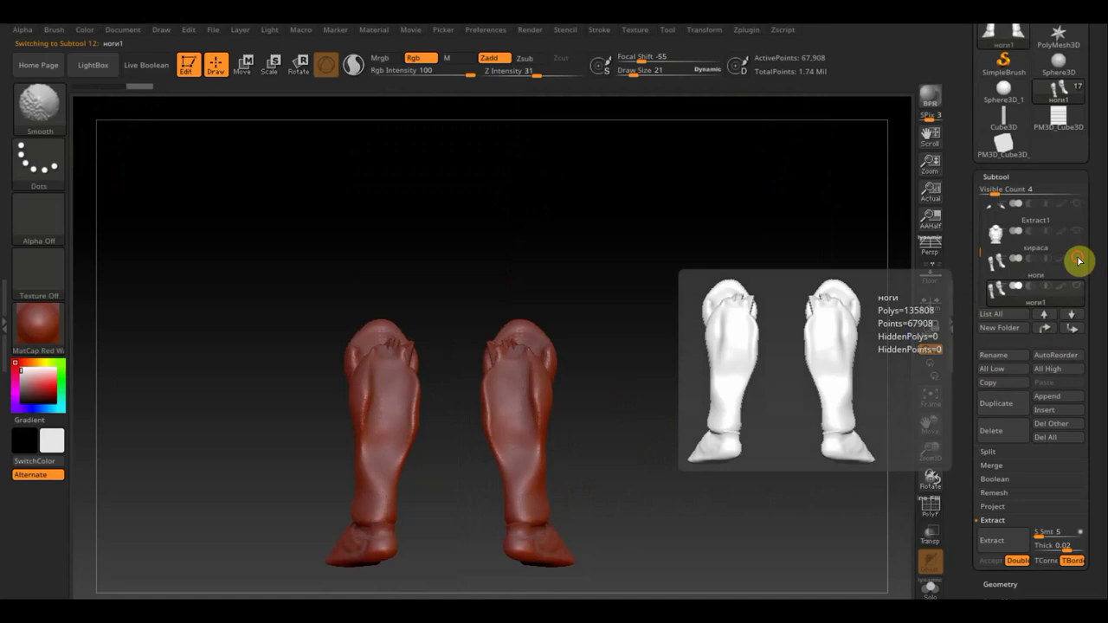
left_click(1078, 259, "shift")
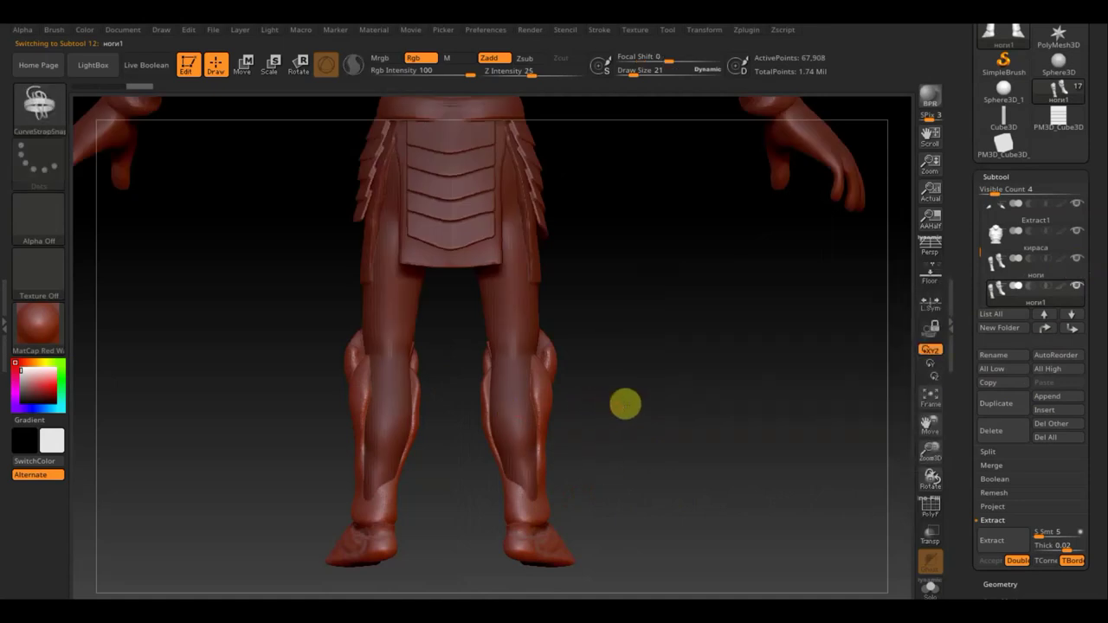
Step: Draw two CurveStrapSnap straps around the right lower leg, one higher and one lower
left_click_drag(625, 403, 500, 403)
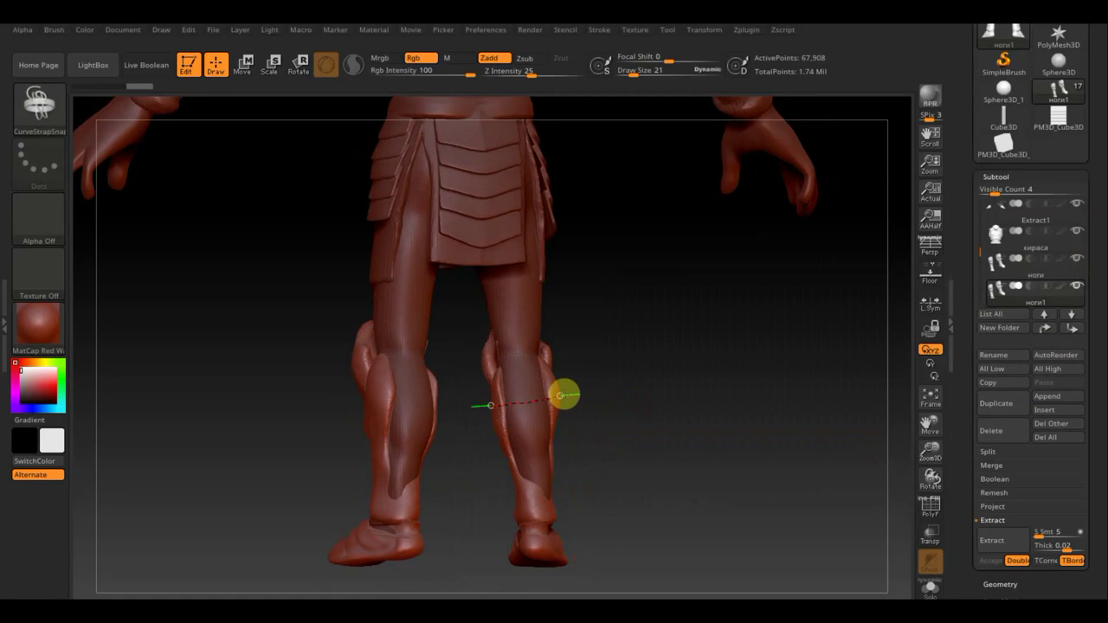
left_click_drag(564, 394, 568, 397)
mouse_move(652, 440)
left_mouse_down()
mouse_move(610, 462)
mouse_move(660, 457)
left_mouse_up()
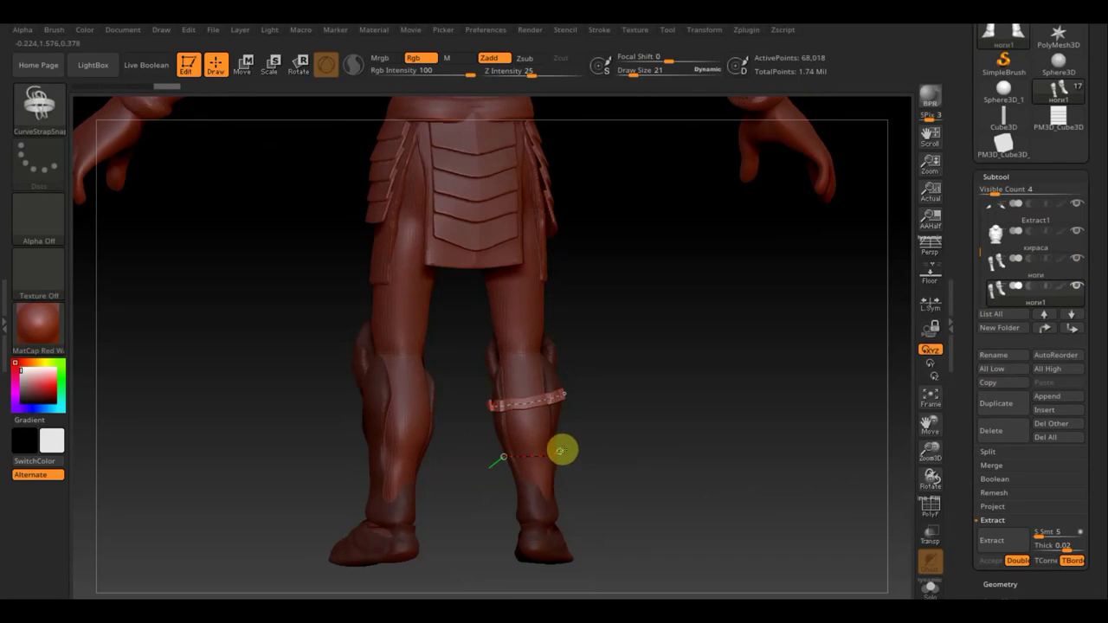
mouse_move(561, 450)
left_mouse_down()
mouse_move(633, 467)
mouse_move(583, 470)
mouse_move(675, 465)
mouse_move(540, 477)
mouse_move(614, 475)
mouse_move(598, 464)
mouse_move(646, 458)
mouse_move(675, 542)
mouse_move(727, 499)
left_mouse_up()
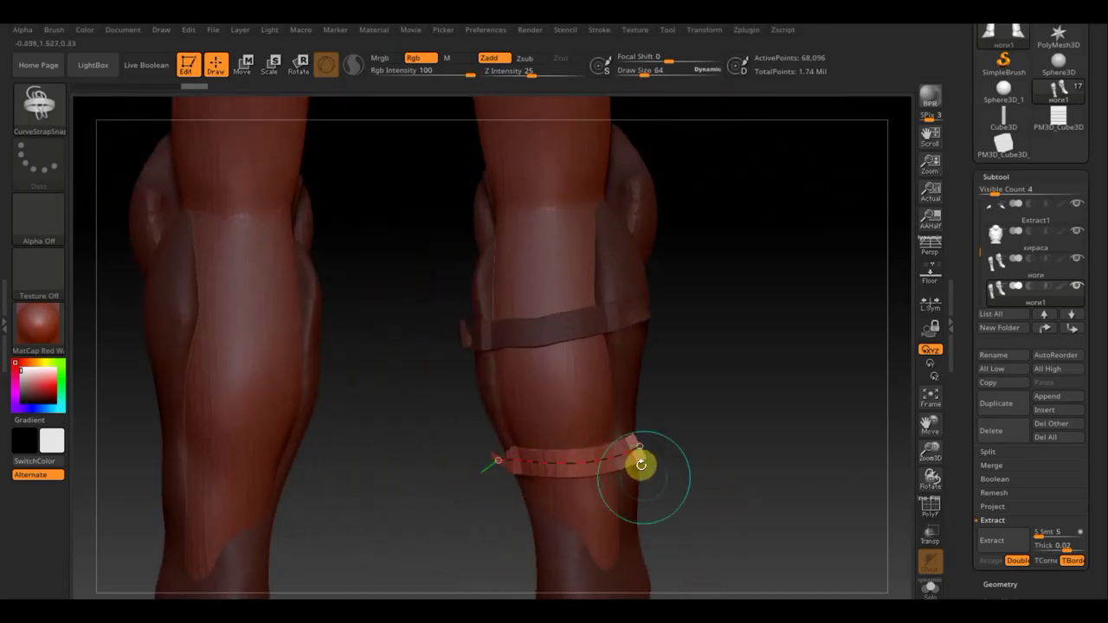
left_click_drag(640, 465, 642, 464)
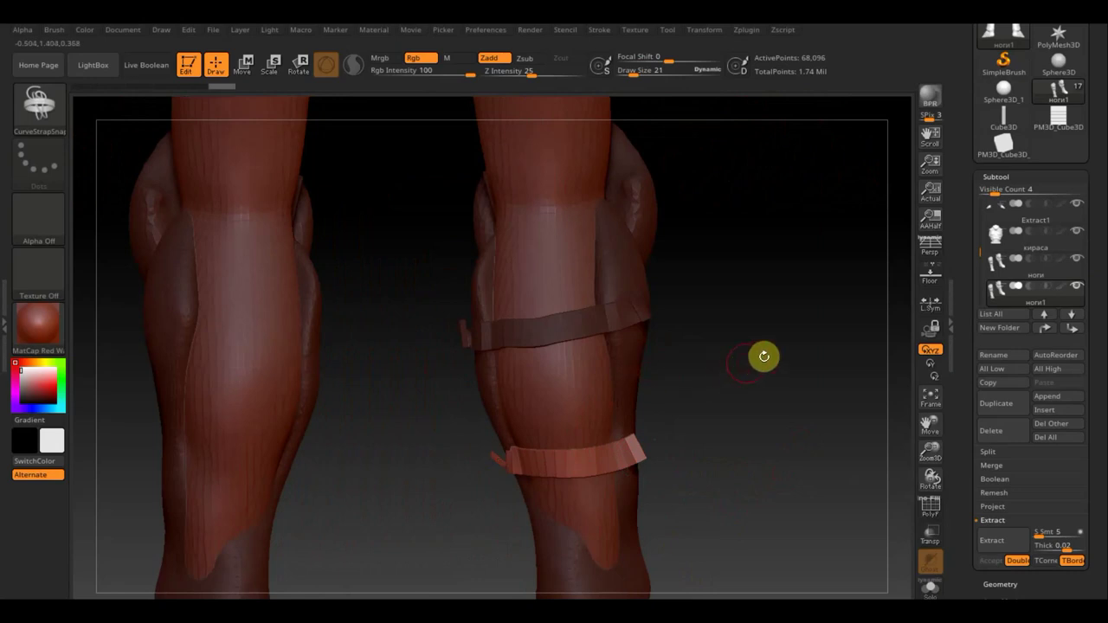
Step: Isolate each strap in turn to check it, then show all straps again
key("ctrl")
left_click(774, 396, "ctrl")
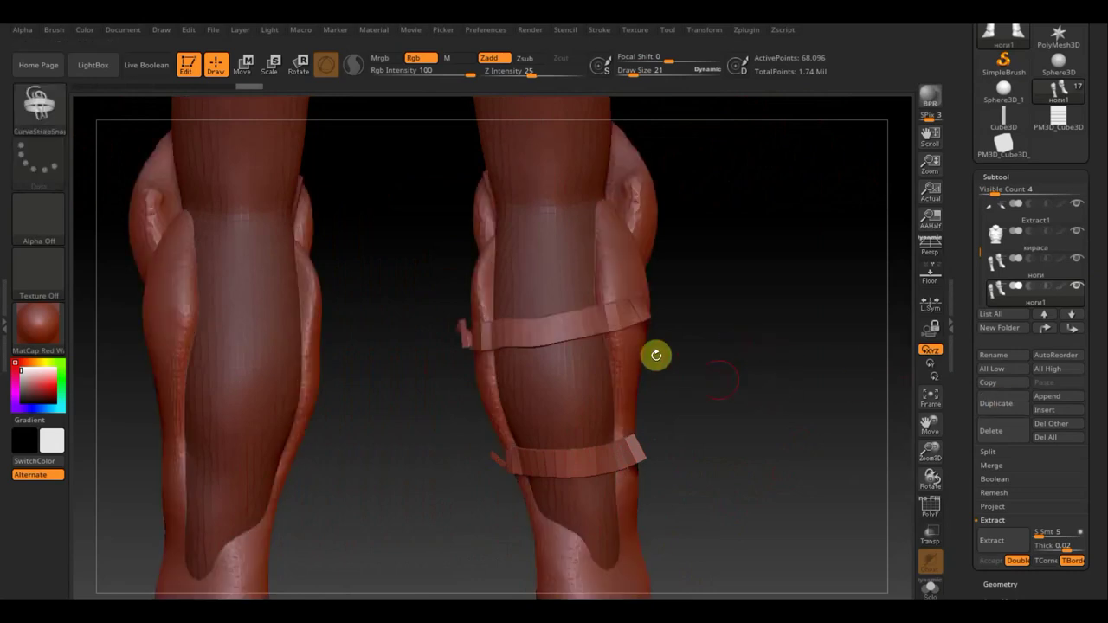
left_click(567, 328, "ctrl+shift")
left_click(567, 329, "ctrl+shift")
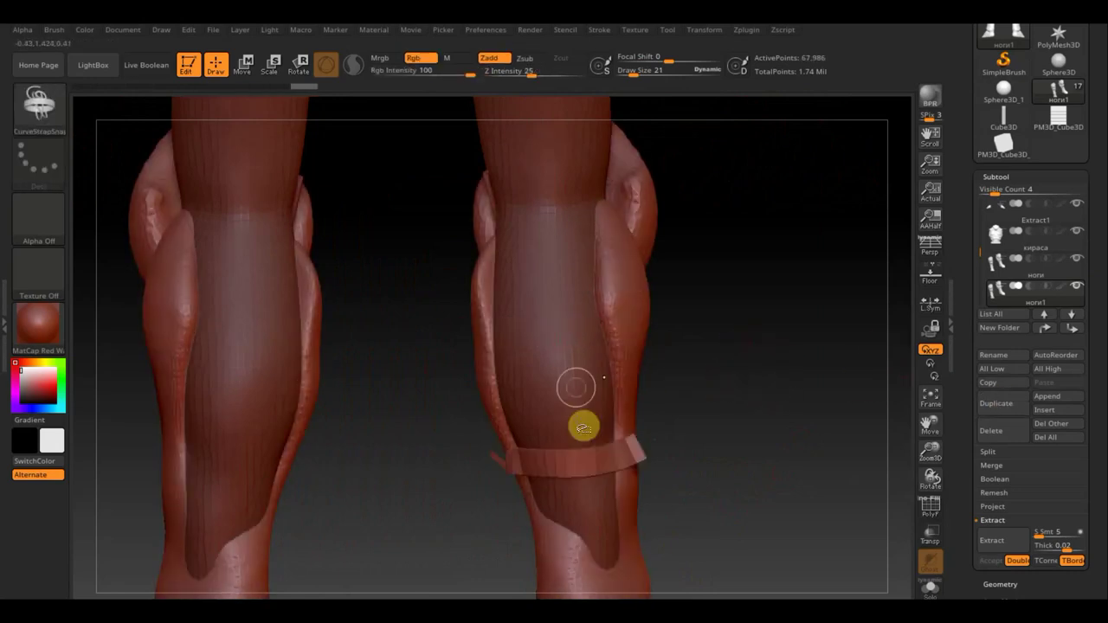
left_click(696, 424, "ctrl+shift")
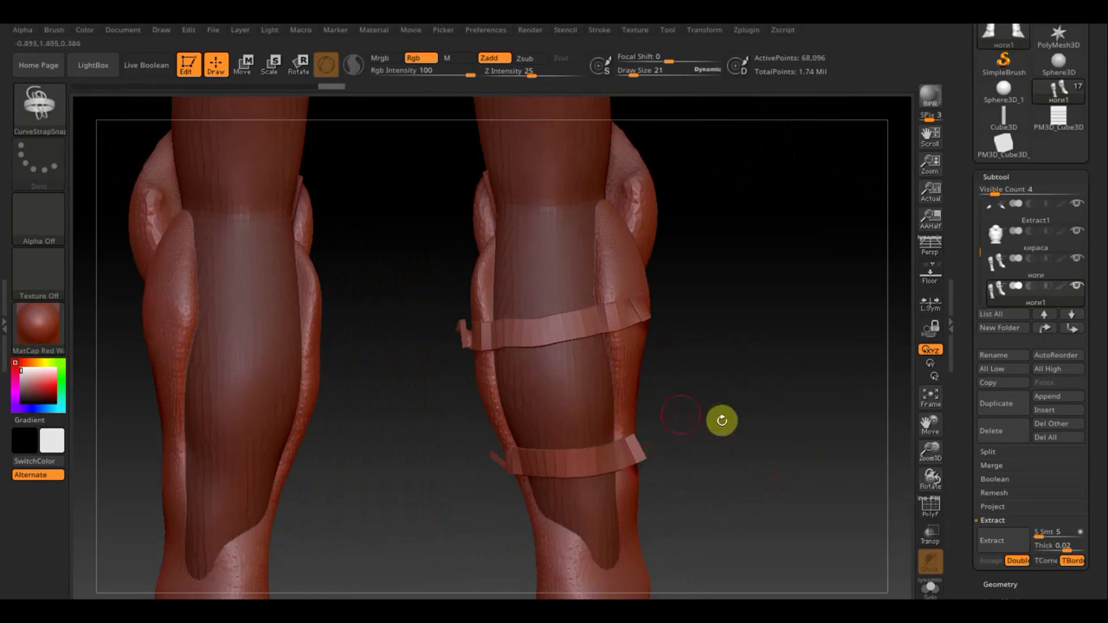
Step: Groups Split the straps into separate subtools and delete the leftover ноги3
left_click(995, 452)
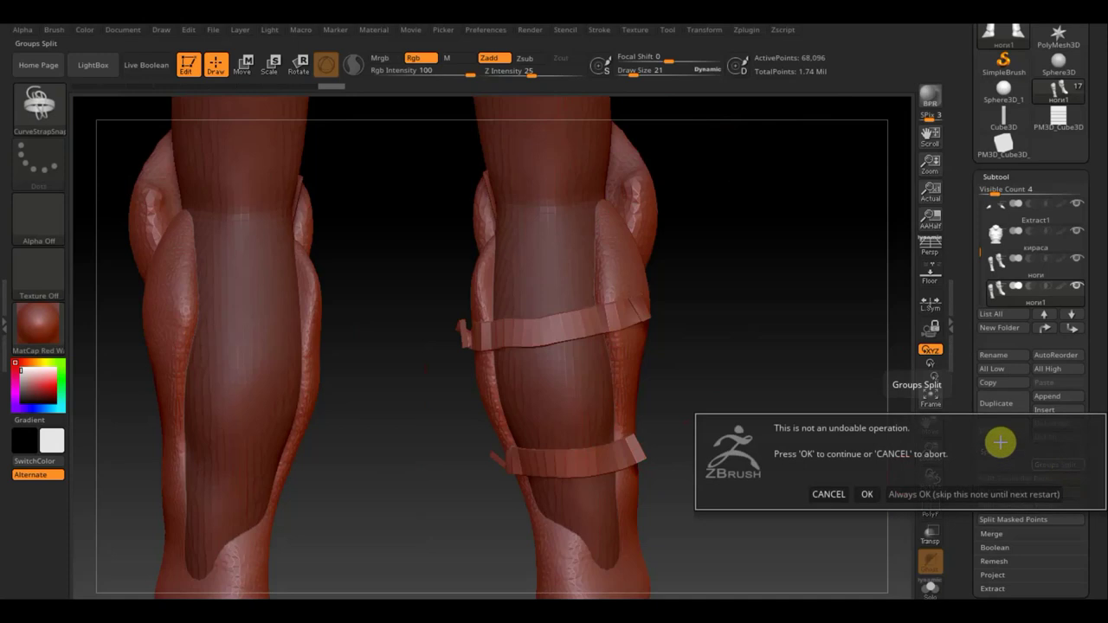
left_click(868, 493)
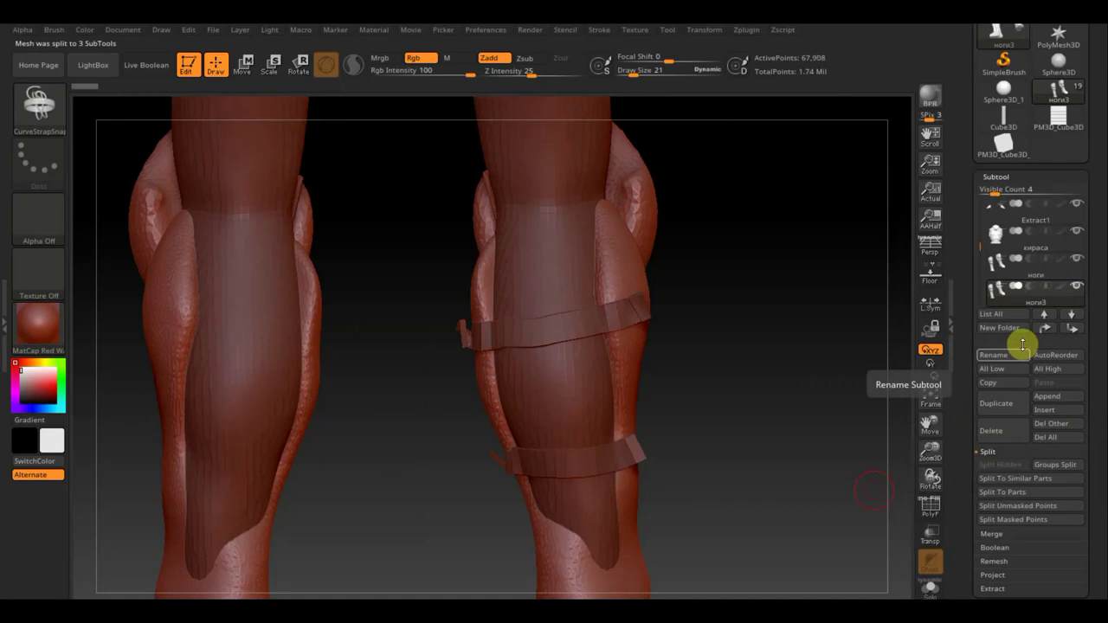
left_click(1006, 433)
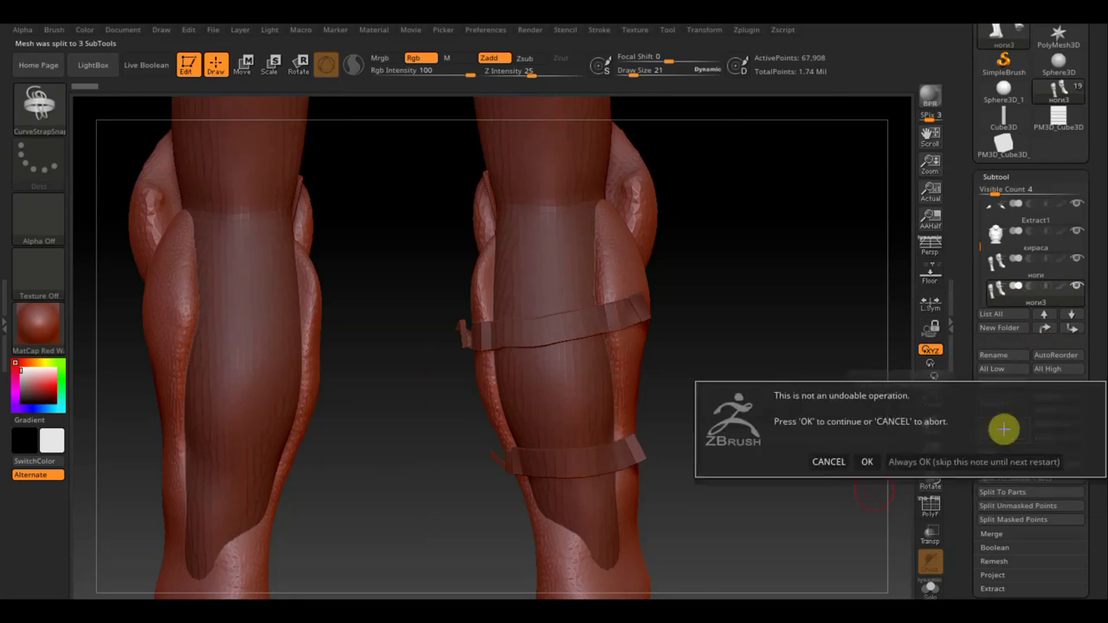
left_click(868, 460)
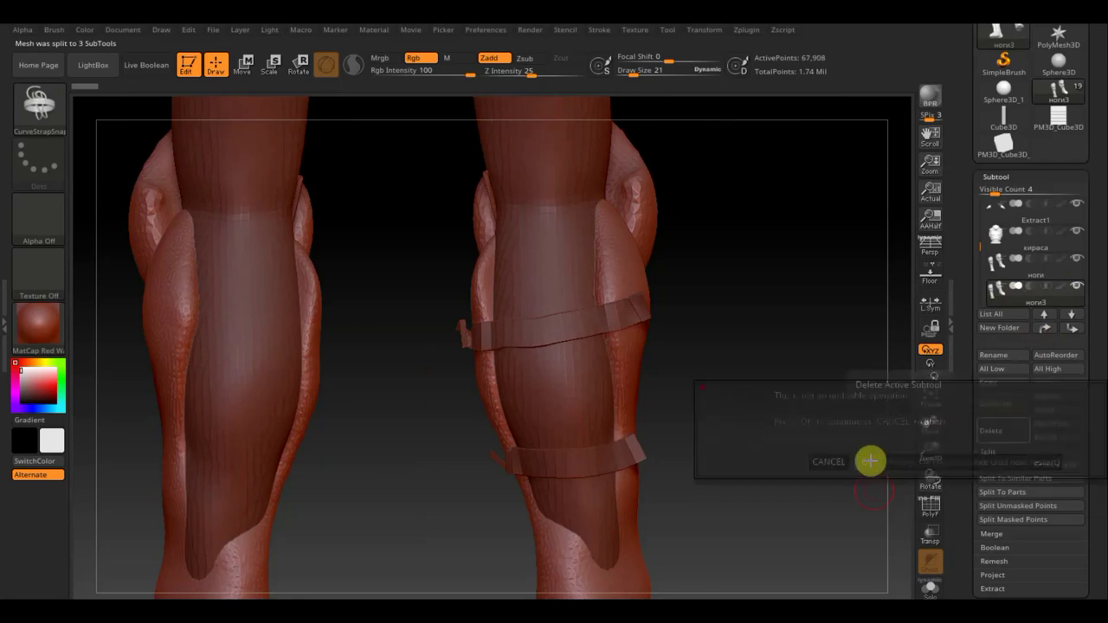
Step: Move ноги2 to the bottom of the subtool list, then select ноги1
left_click(1073, 314)
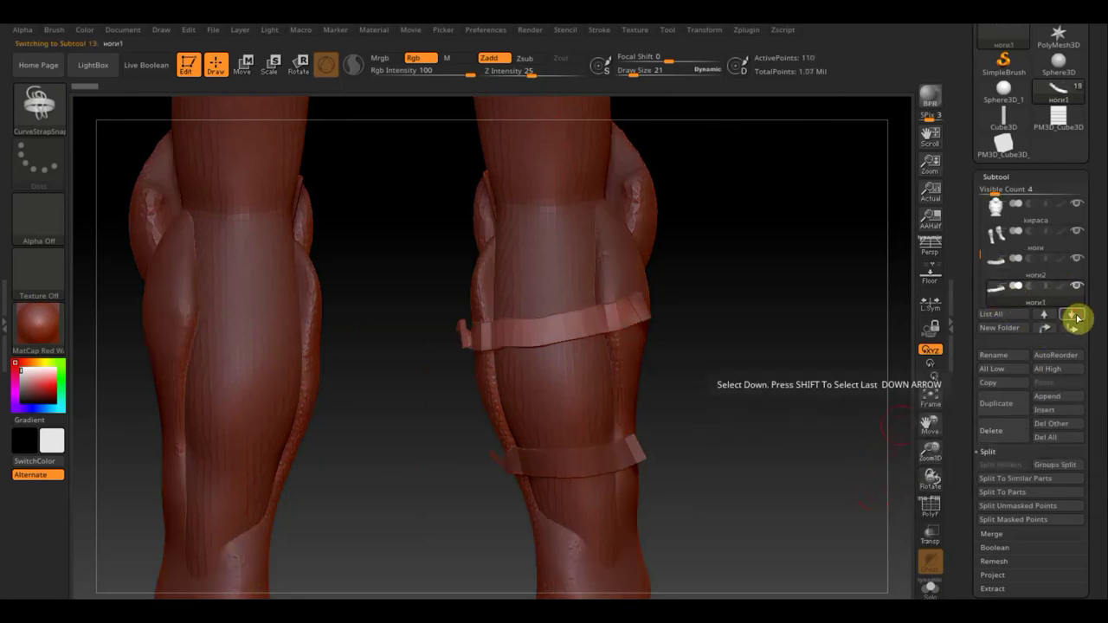
left_click(1073, 314)
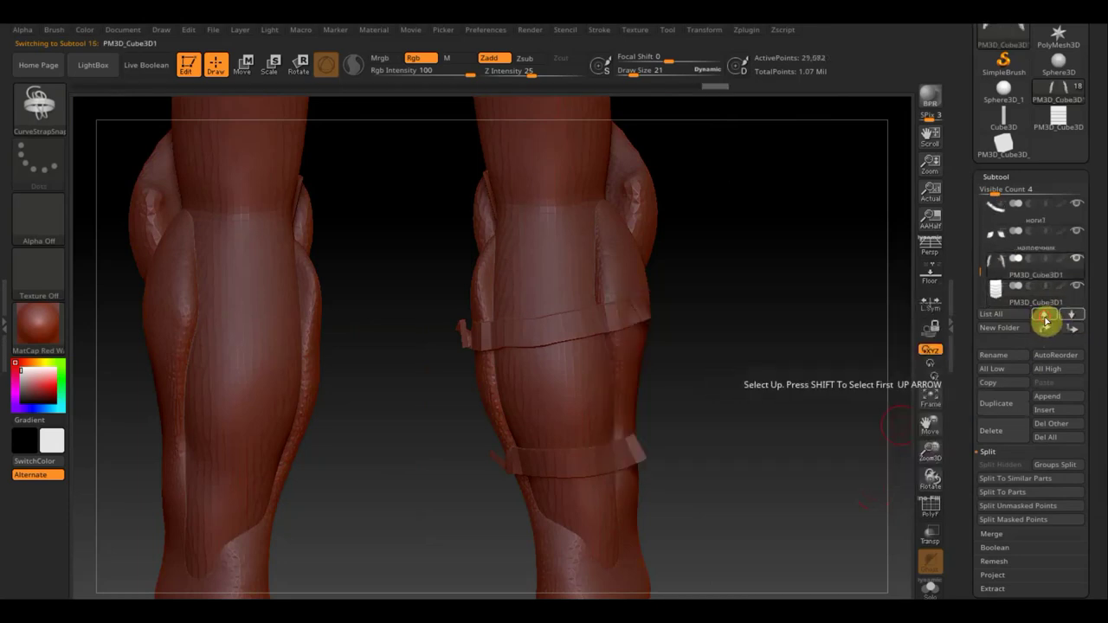
left_click(1041, 317)
left_click(1042, 317)
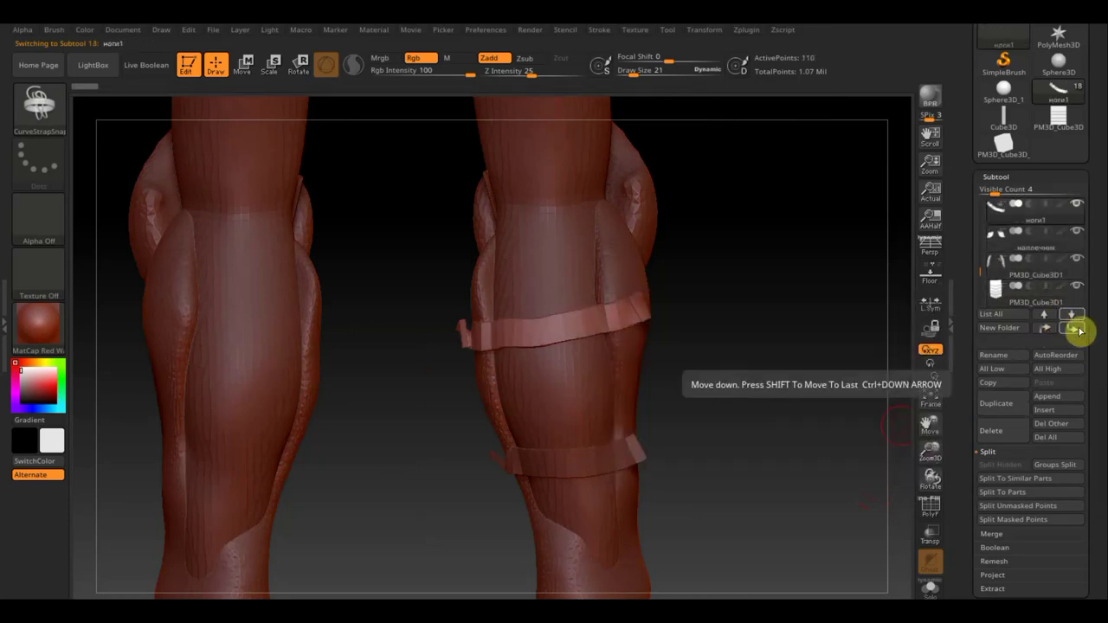
left_click(1047, 315)
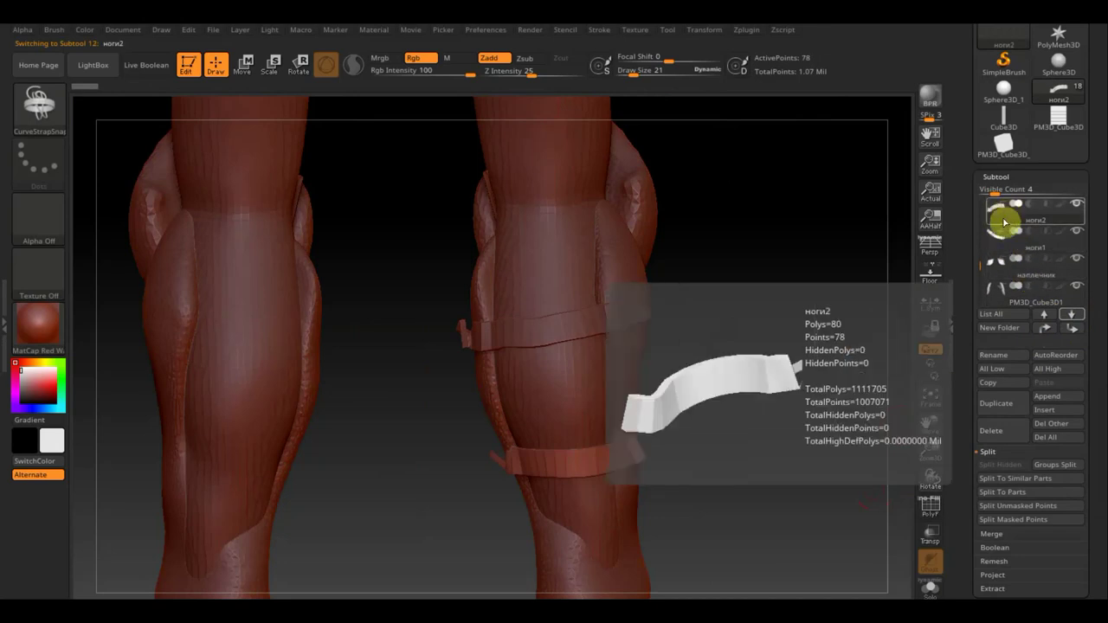
left_click(1071, 314)
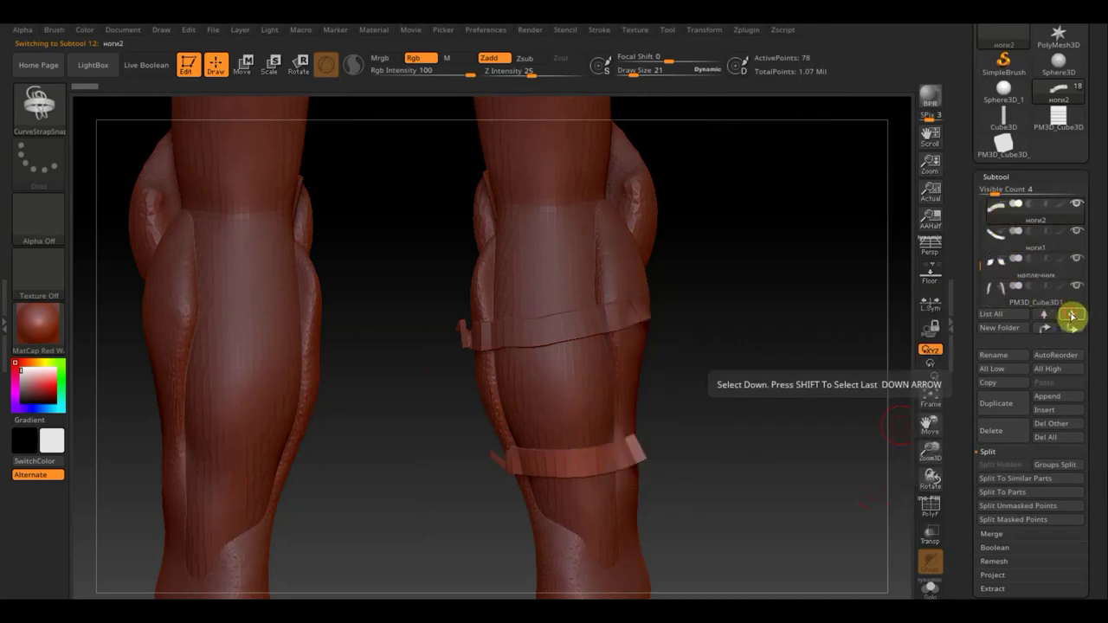
left_click(1072, 314)
mouse_move(997, 208)
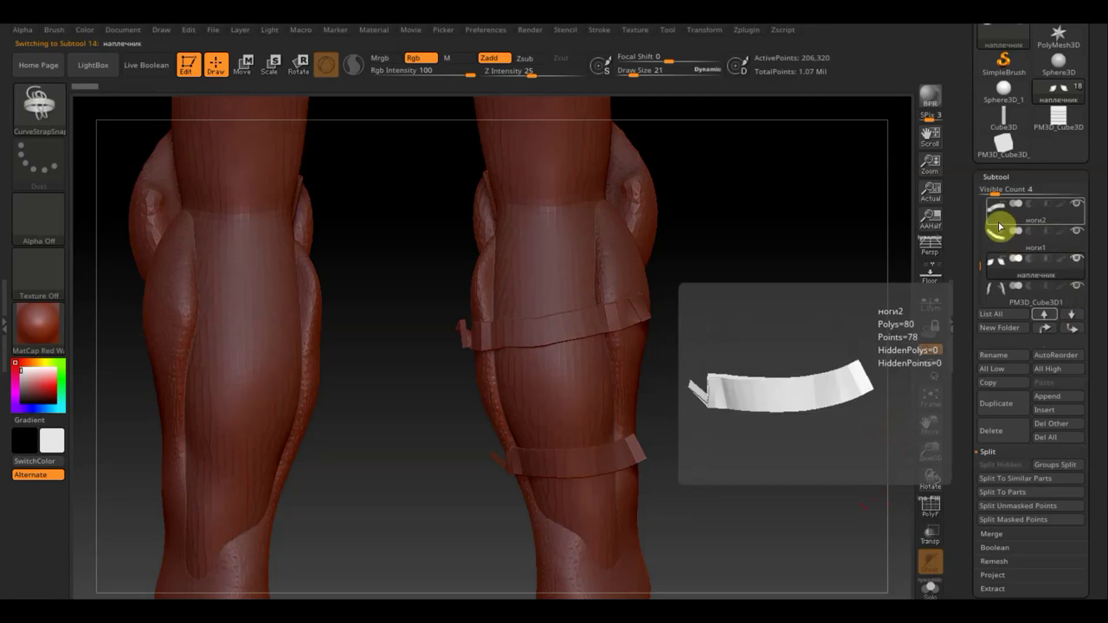
left_click(1000, 223)
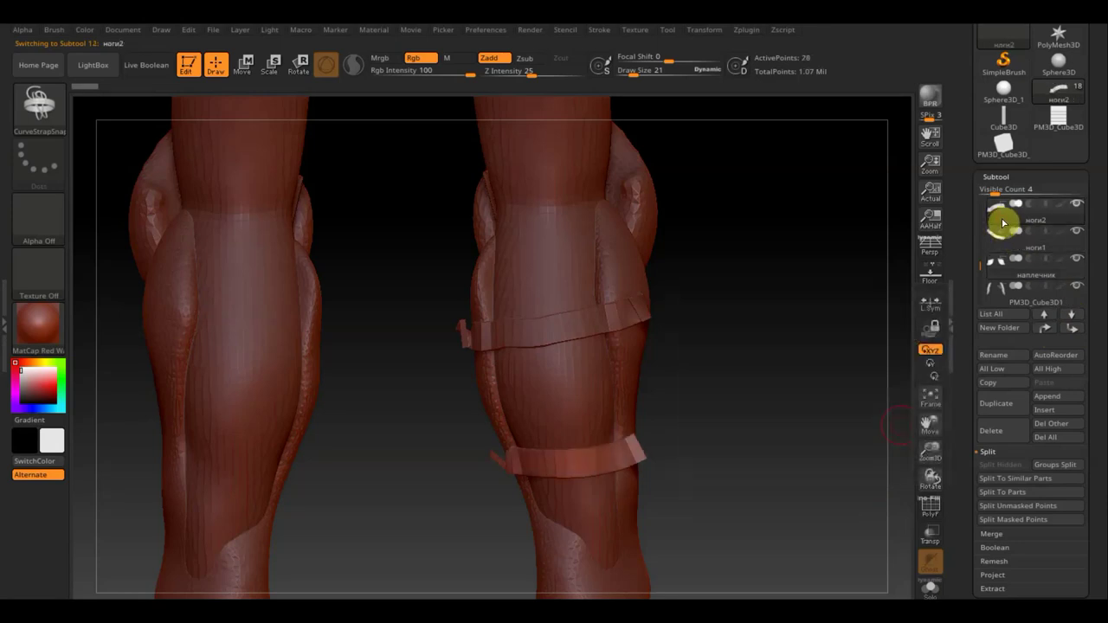
left_click(1076, 329)
left_click(1075, 329)
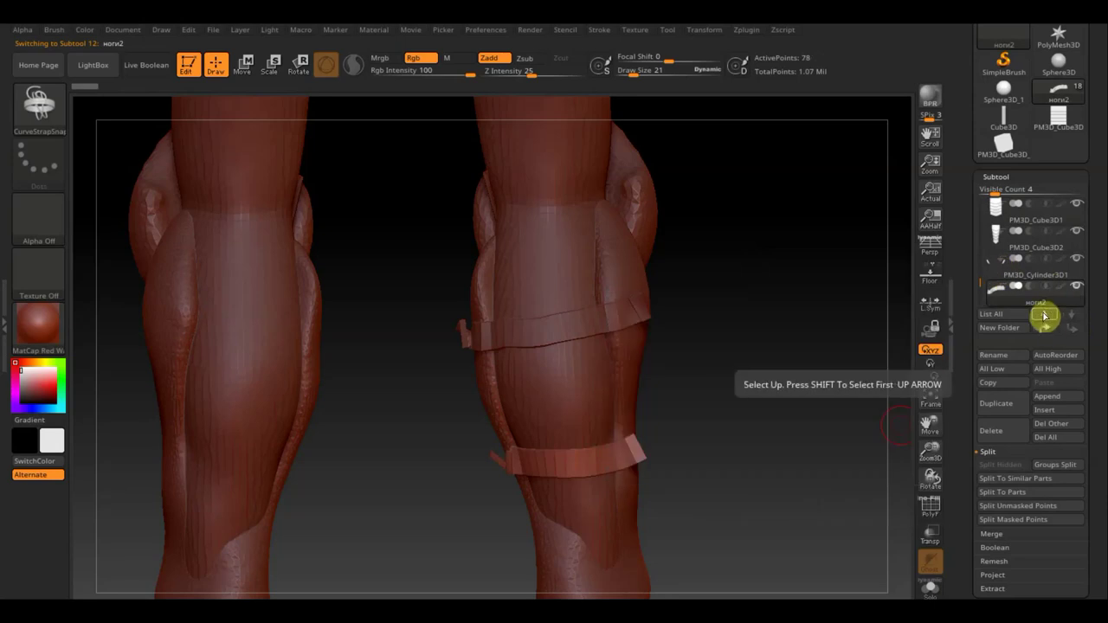
mouse_move(1035, 267)
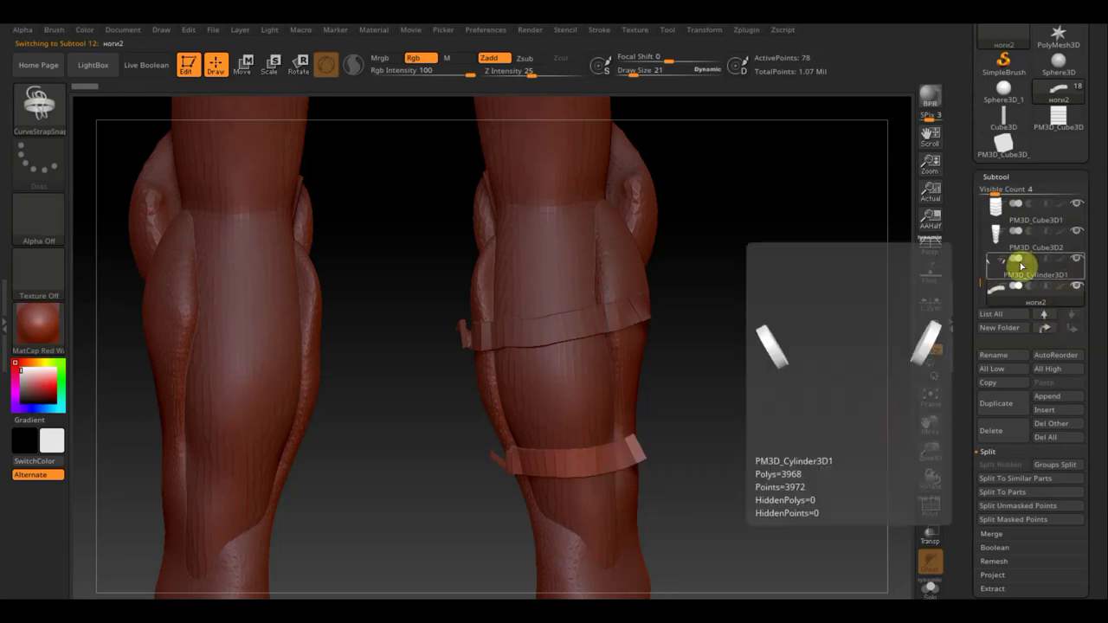
left_click(1020, 266)
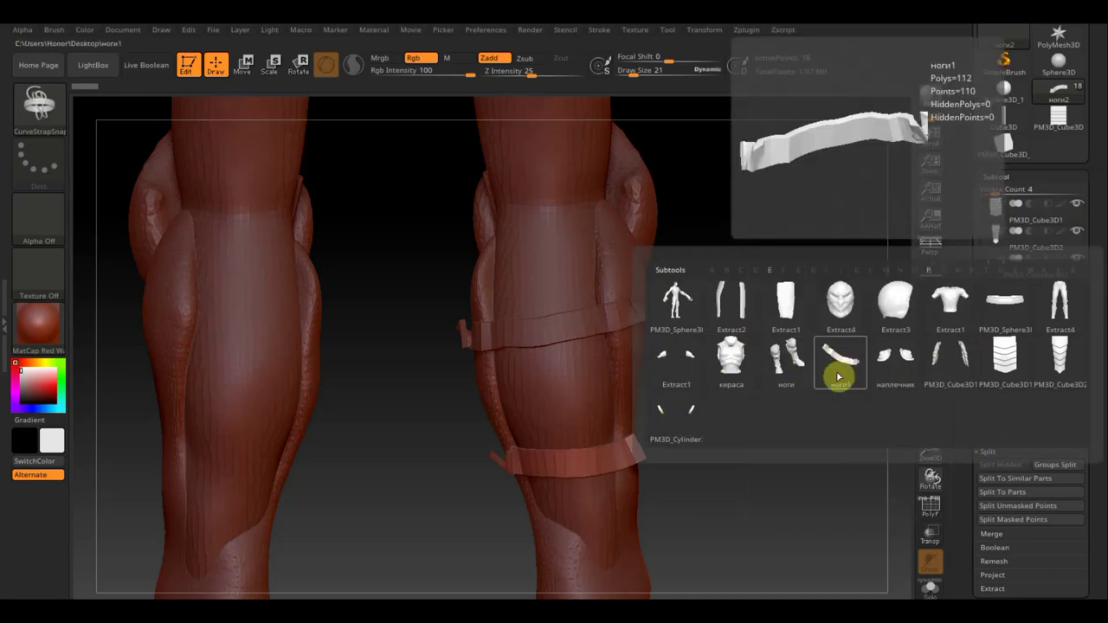
left_click(837, 377)
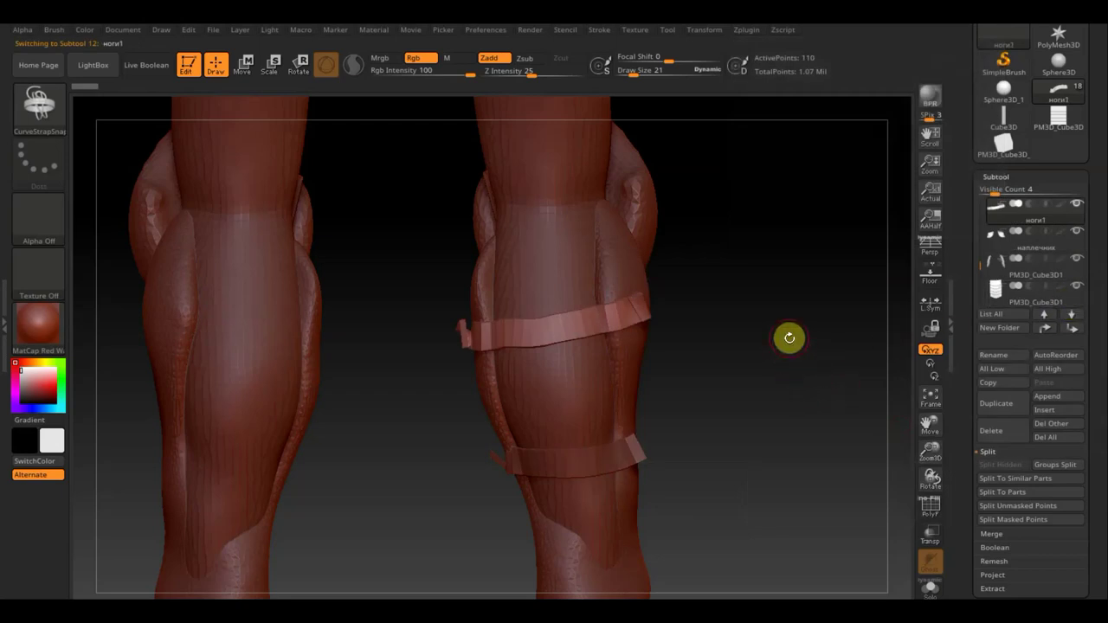
Step: Clear the mask from the upper strap on the right lower leg
key("ctrl")
left_click(789, 345, "ctrl")
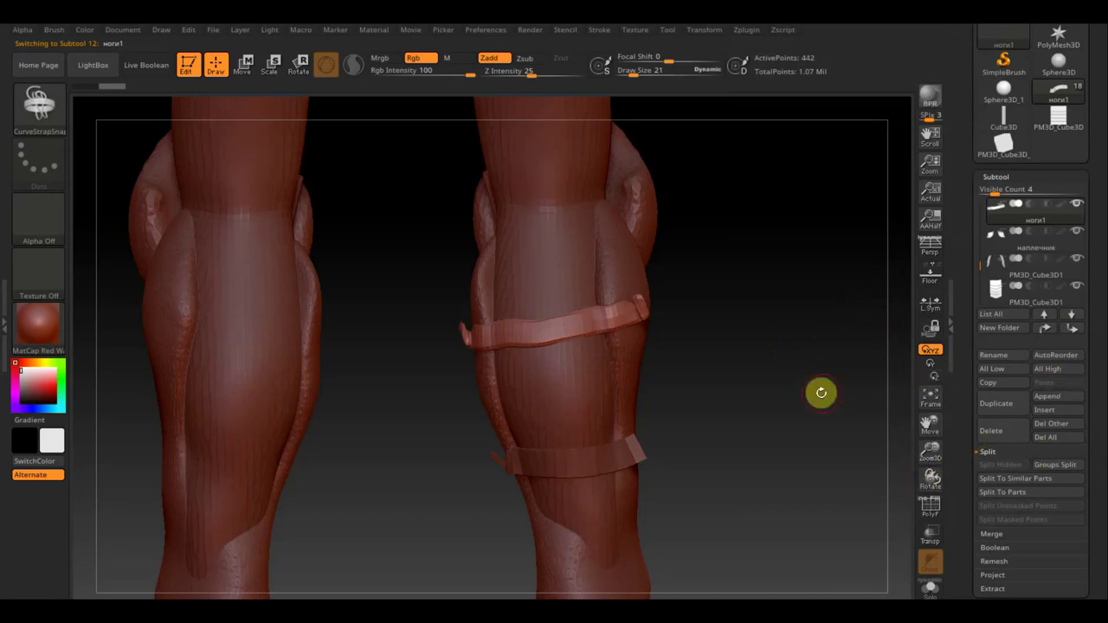
mouse_move(819, 390)
left_mouse_down()
mouse_move(791, 404)
mouse_move(814, 390)
left_mouse_up()
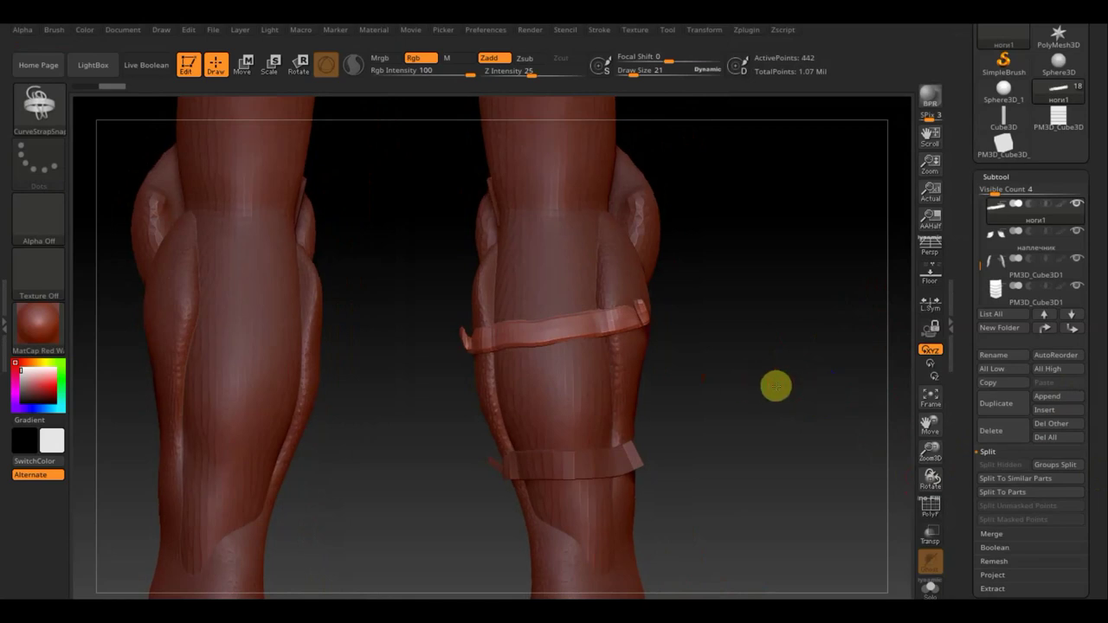
Step: Smooth the upper strap's edges into a rounded band, checking it from side and back views
mouse_move(774, 383)
left_mouse_down()
mouse_move(789, 383)
mouse_move(583, 364)
left_mouse_up()
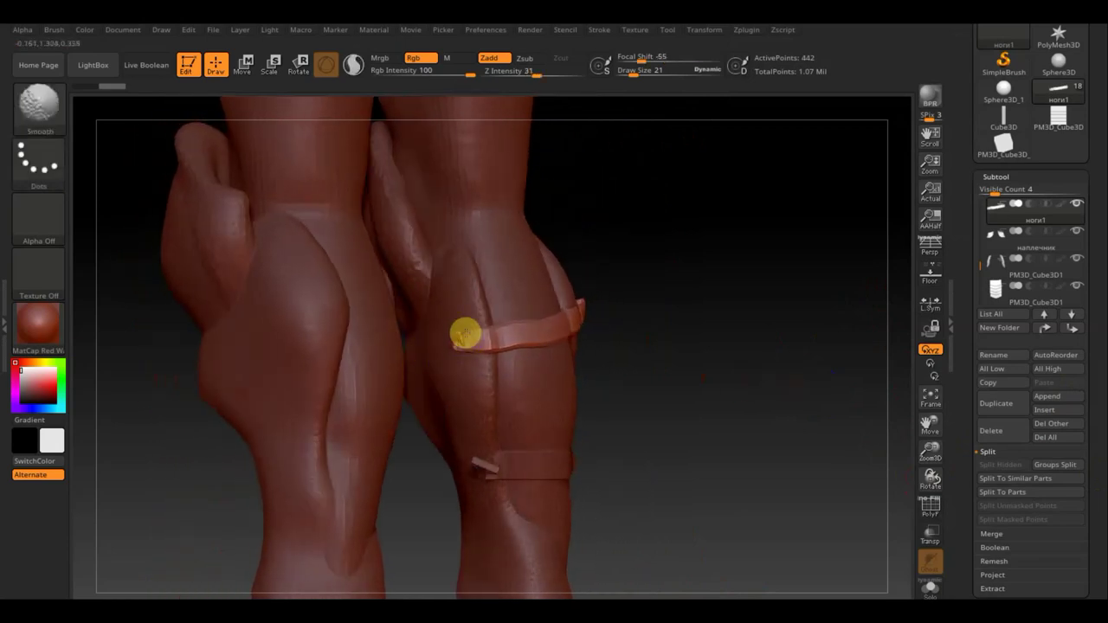
left_click_drag(675, 341, 638, 331)
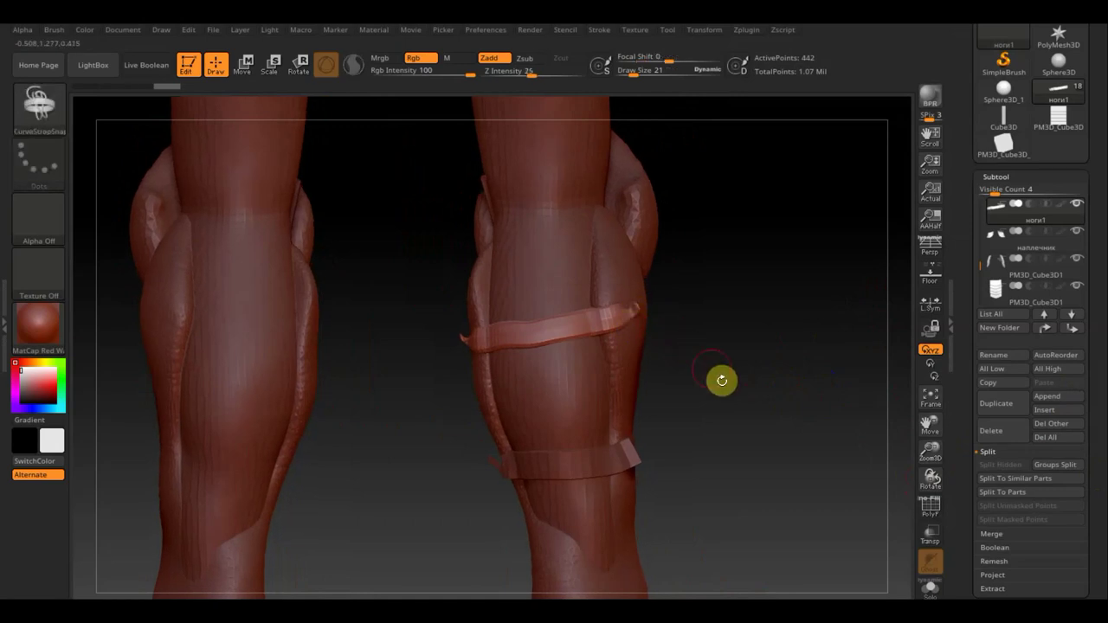
left_click_drag(735, 409, 612, 277, "ctrl+shift")
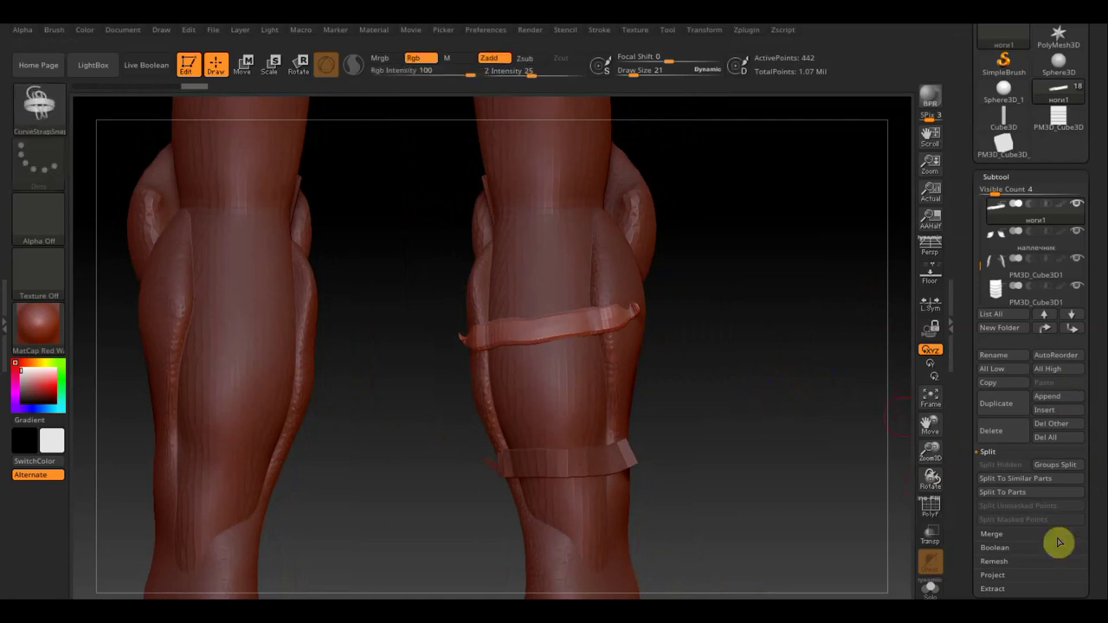
left_click_drag(1101, 541, 1088, 440)
Step: Open the Geometry settings and trim away part of the upper strap near the knee
left_click(990, 389)
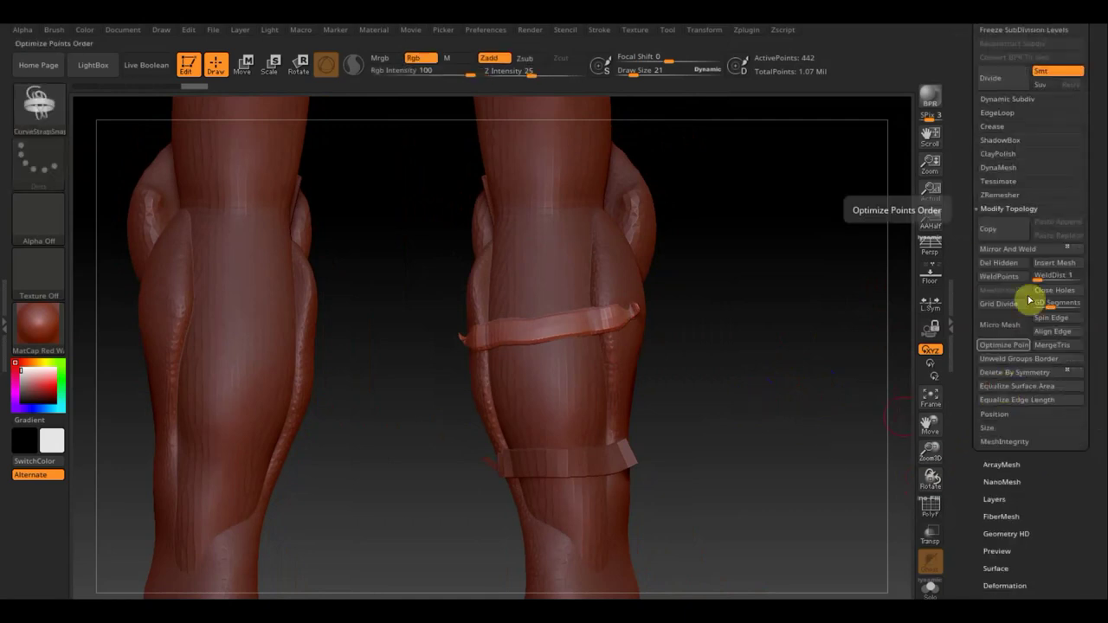
left_click_drag(1079, 127, 1073, 294)
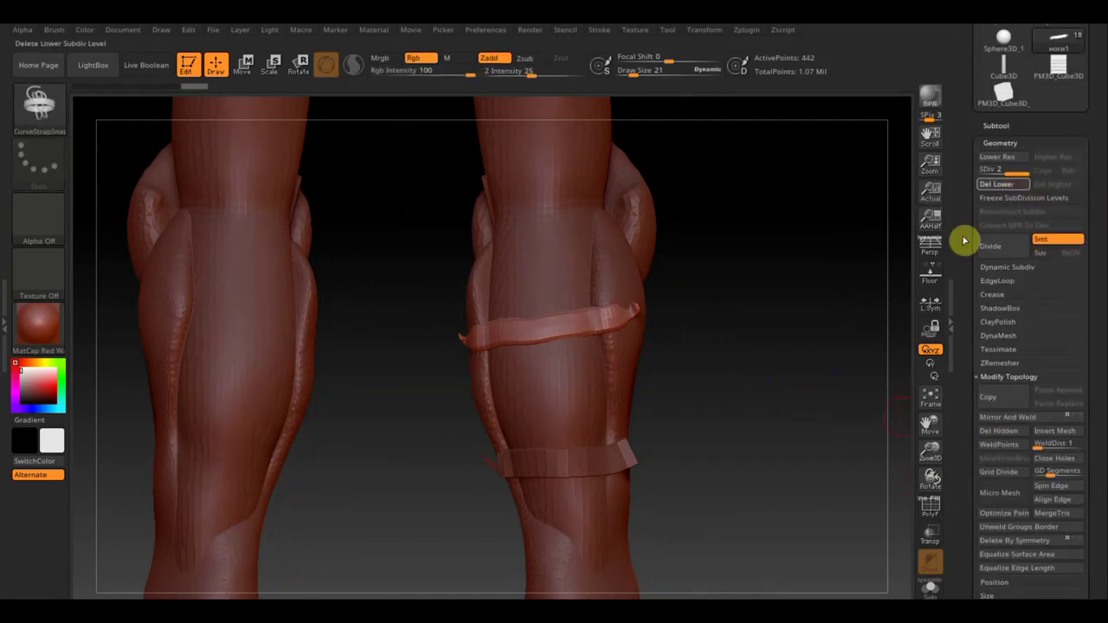
left_click_drag(693, 354, 611, 282)
left_click_drag(434, 314, 470, 369)
left_click_drag(701, 356, 641, 341)
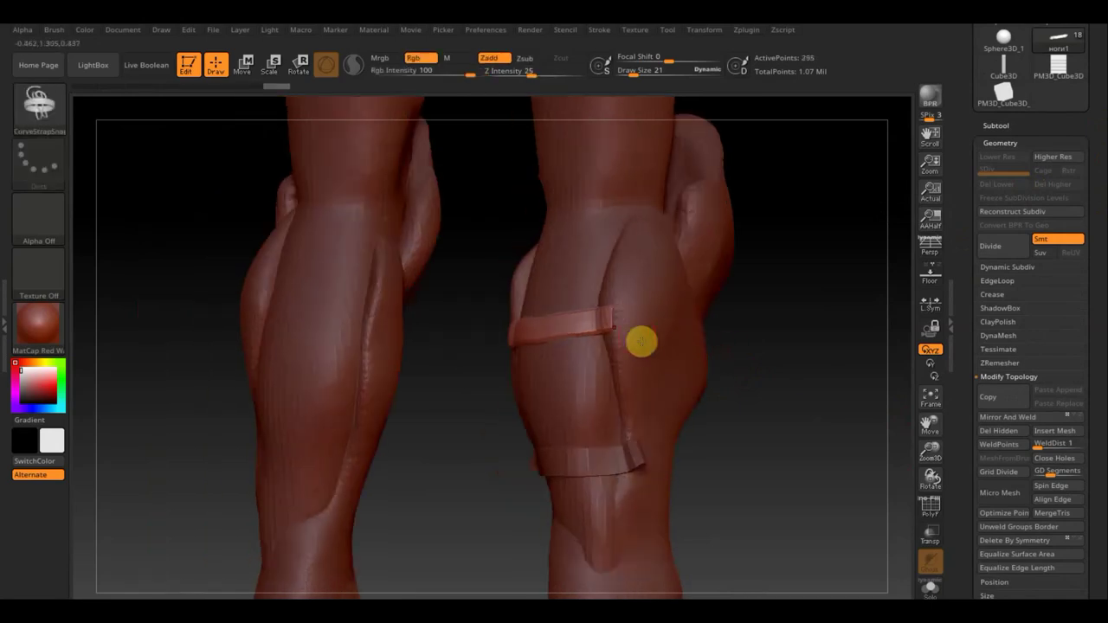
left_click(903, 397, "ctrl+shift")
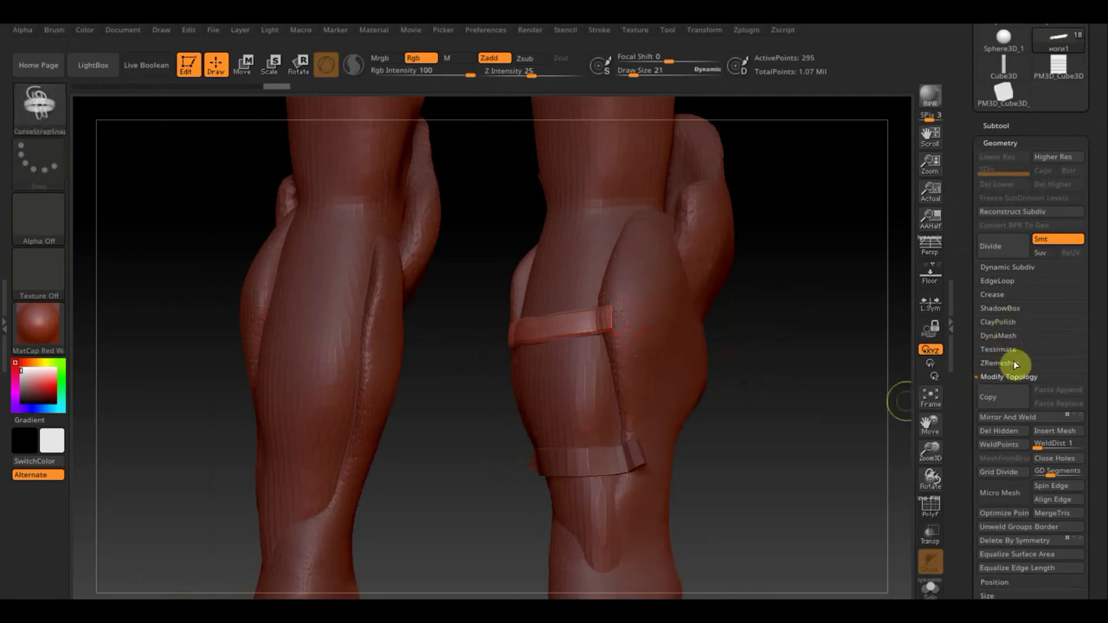
Step: DynaMesh the strap, undo the low-resolution result, and remesh it at resolution 432
left_click(1000, 337)
left_click(1004, 357)
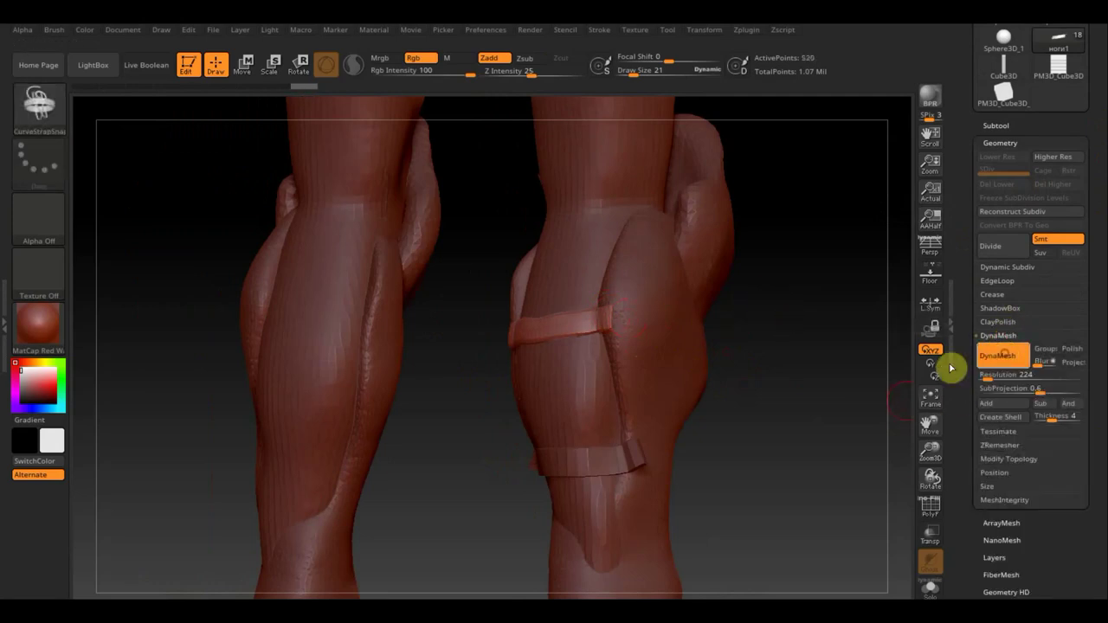
left_click_drag(780, 393, 820, 390)
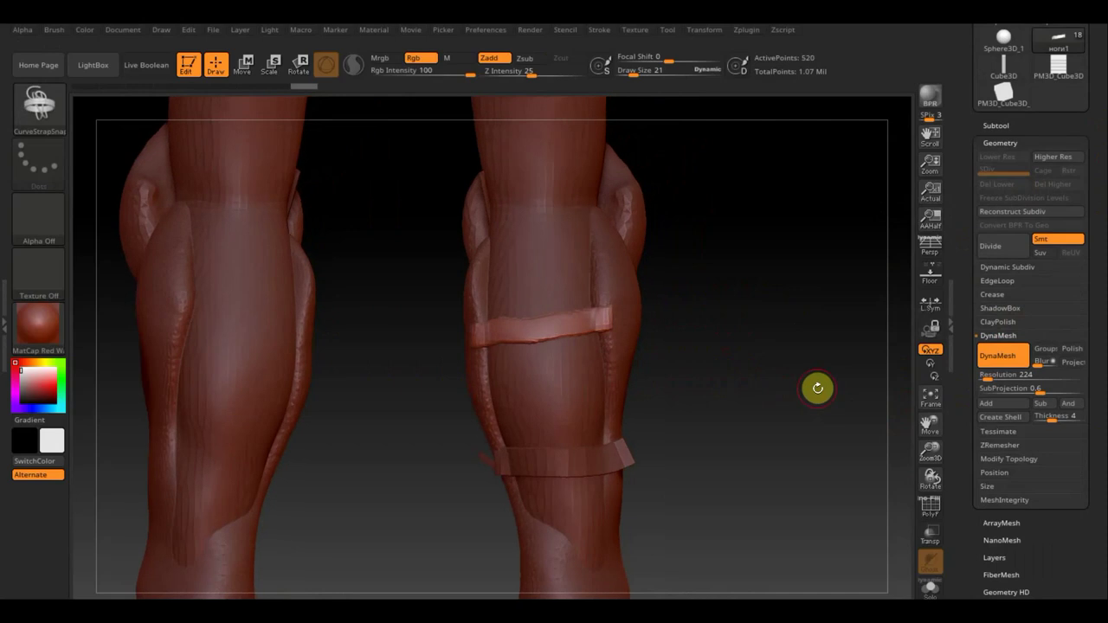
key("ctrl+z")
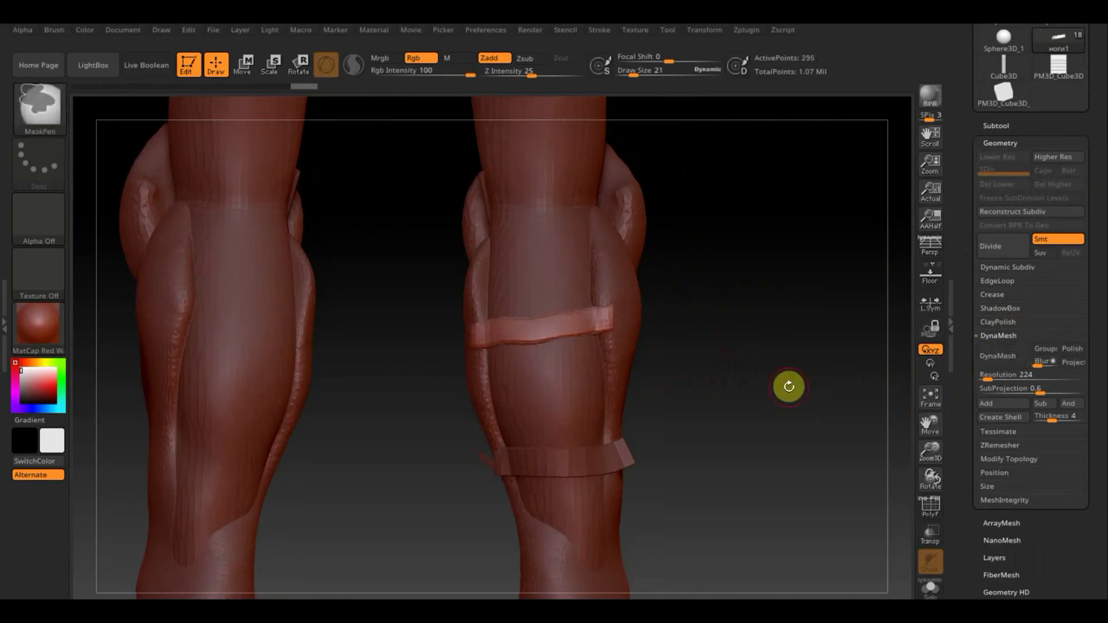
left_click(1031, 374)
type("432")
left_click(997, 356)
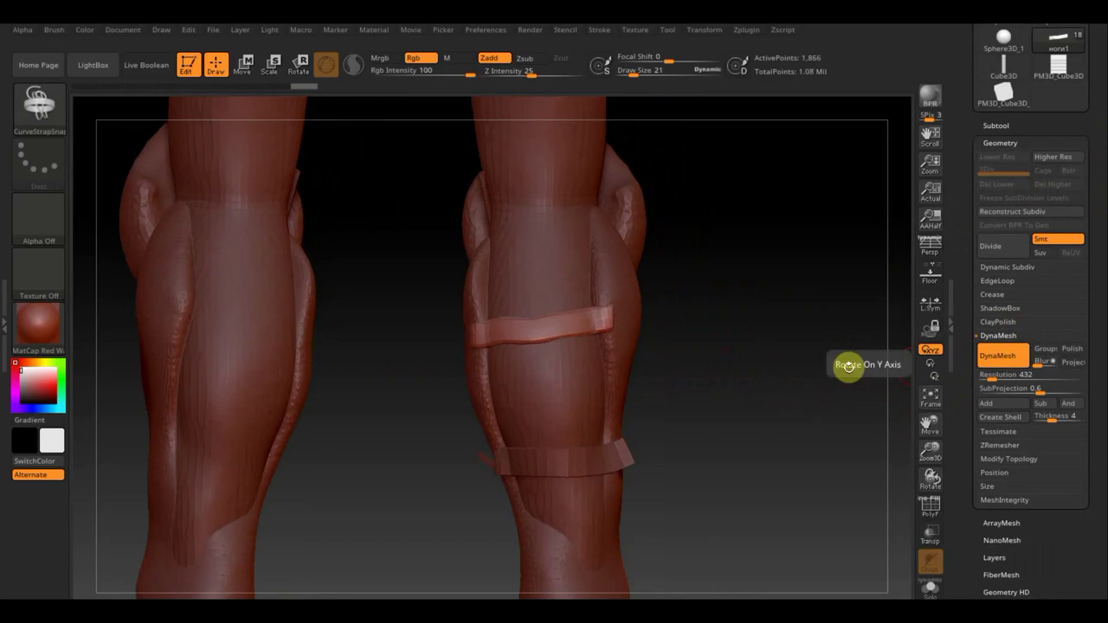
Step: Switch to the Move Topological brush and adjust its Draw Size while orbiting the legs
left_click(61, 107)
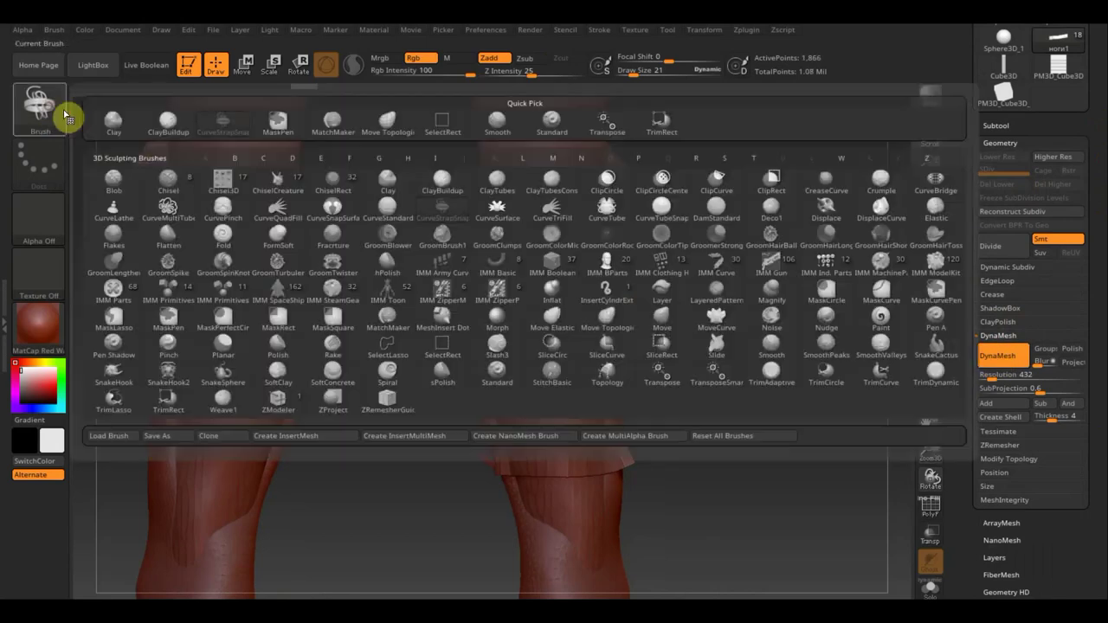
left_click(393, 123)
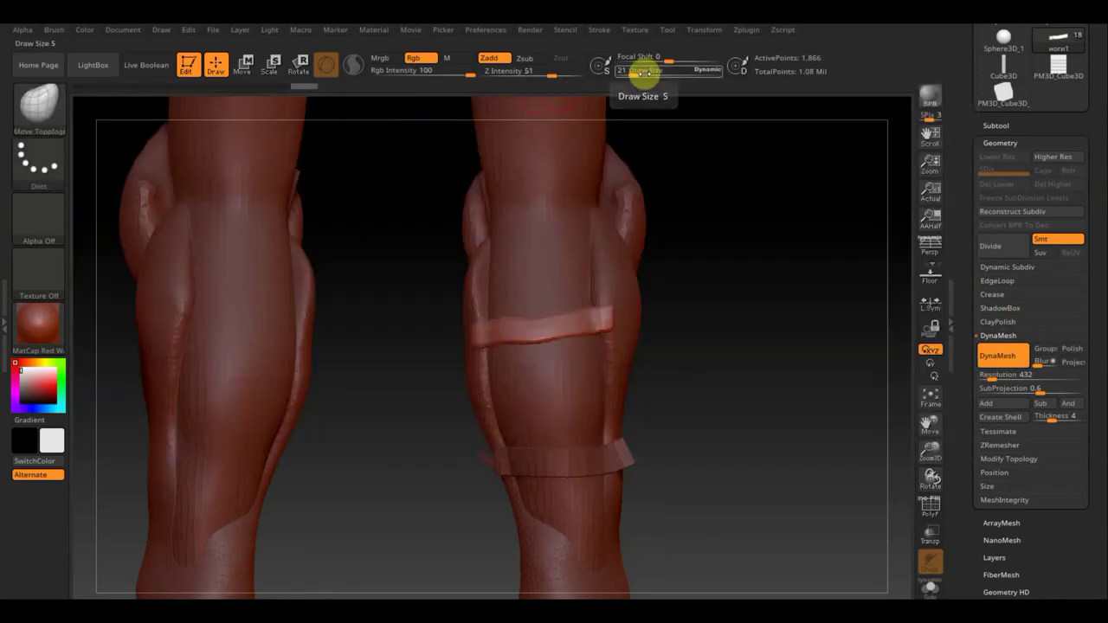
left_click_drag(643, 75, 650, 75)
left_click_drag(735, 306, 617, 328)
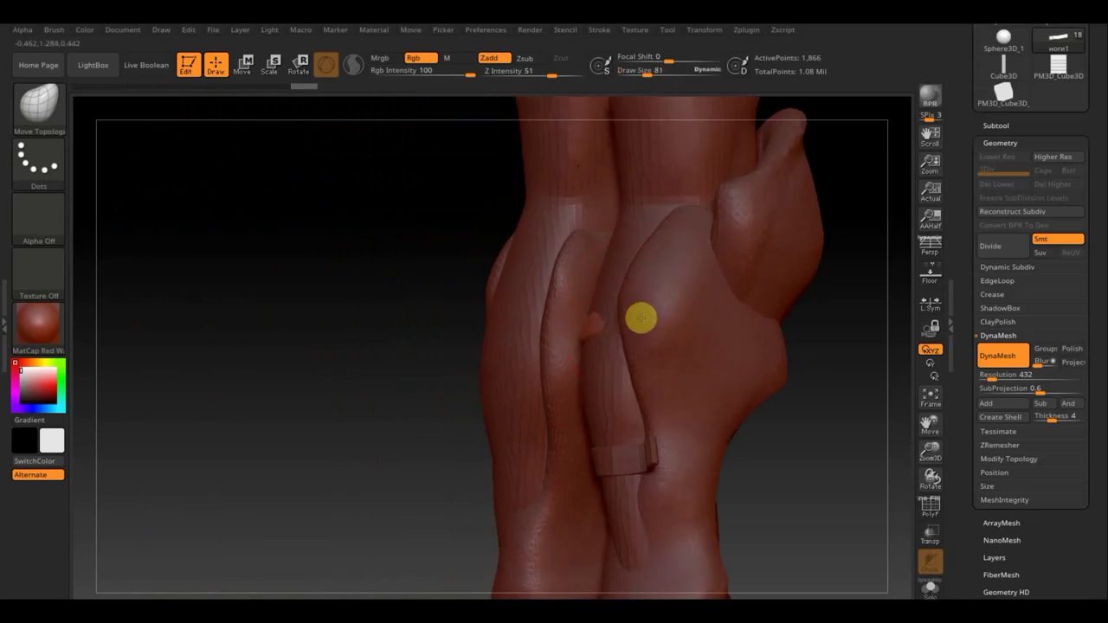
left_click_drag(787, 354, 686, 348)
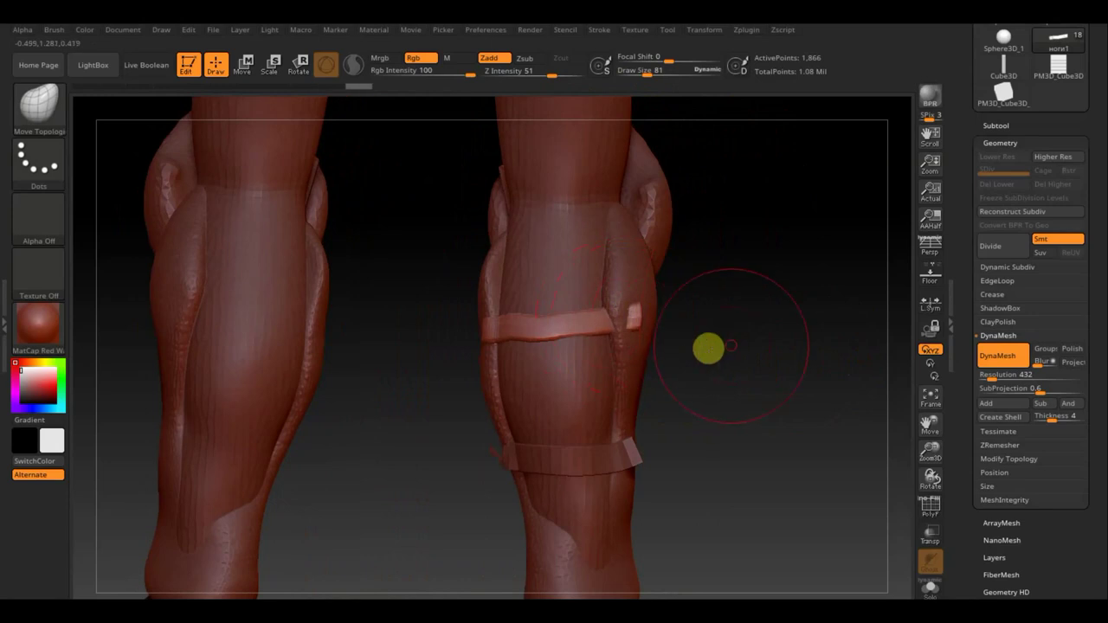
mouse_move(707, 346)
left_mouse_down()
mouse_move(667, 354)
mouse_move(624, 323)
left_mouse_up()
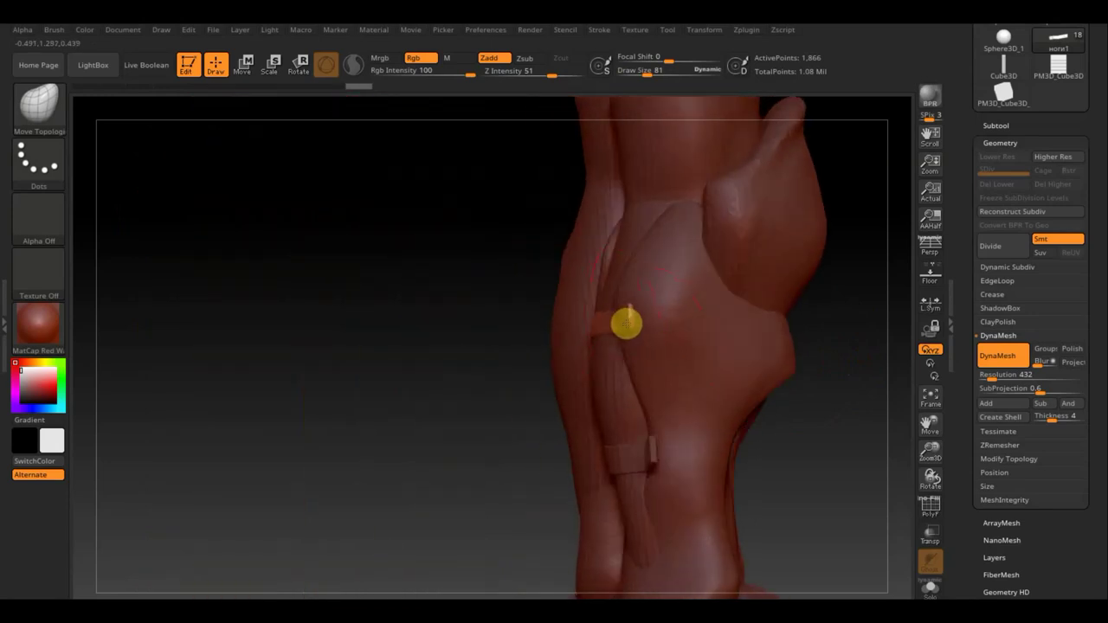
left_click_drag(504, 309, 631, 304)
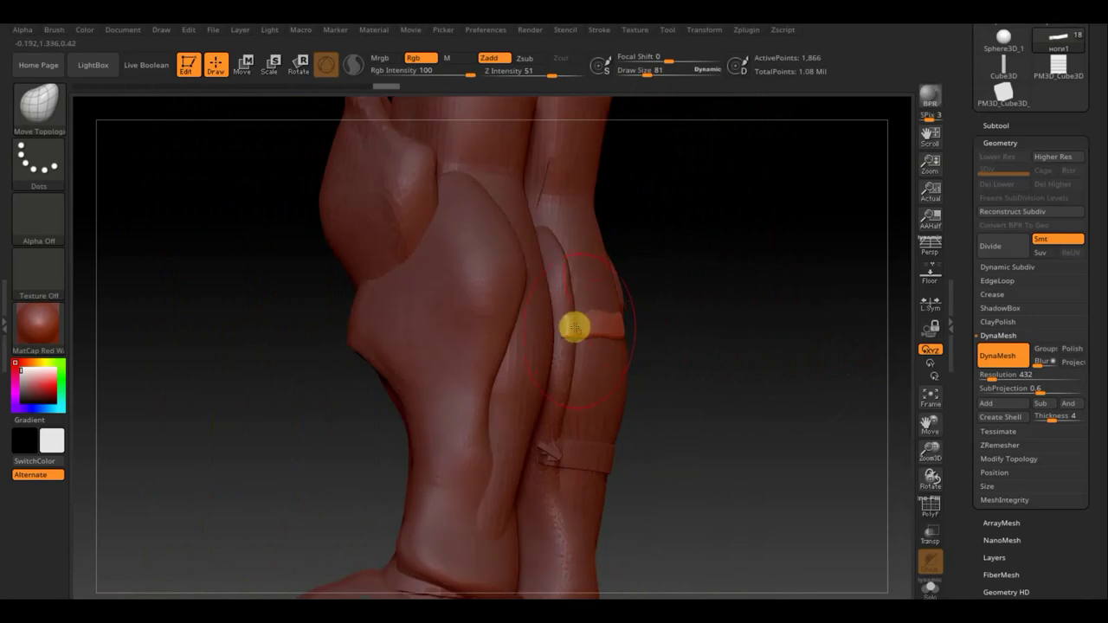
left_click_drag(648, 76, 636, 76)
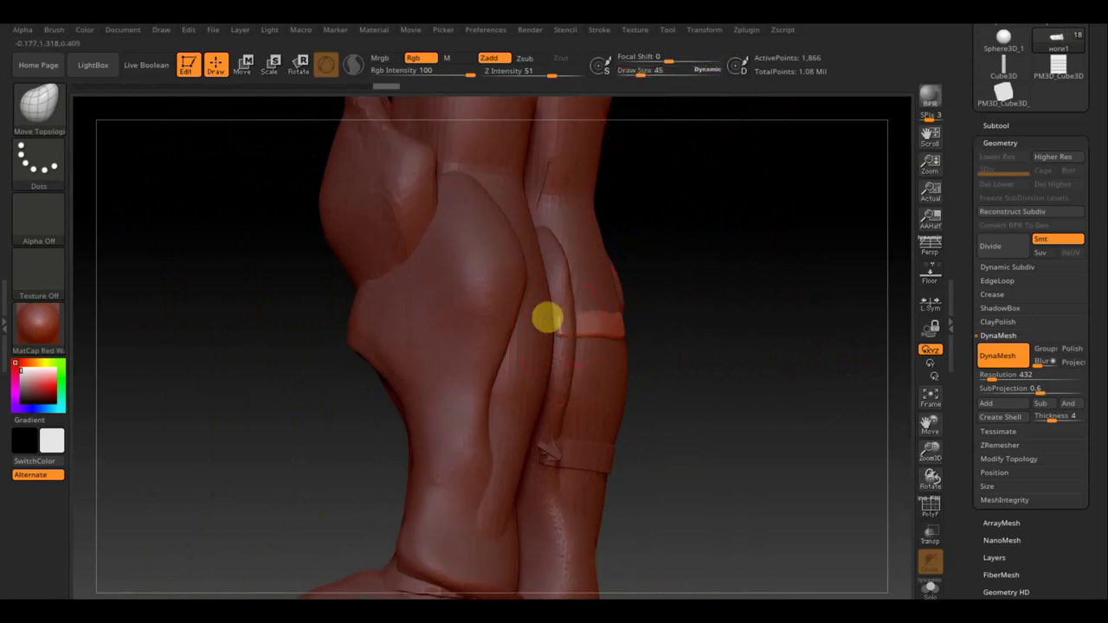
Step: Pull the upper strap snugly against the right calf, checking it from several angles
left_click_drag(734, 344, 630, 341)
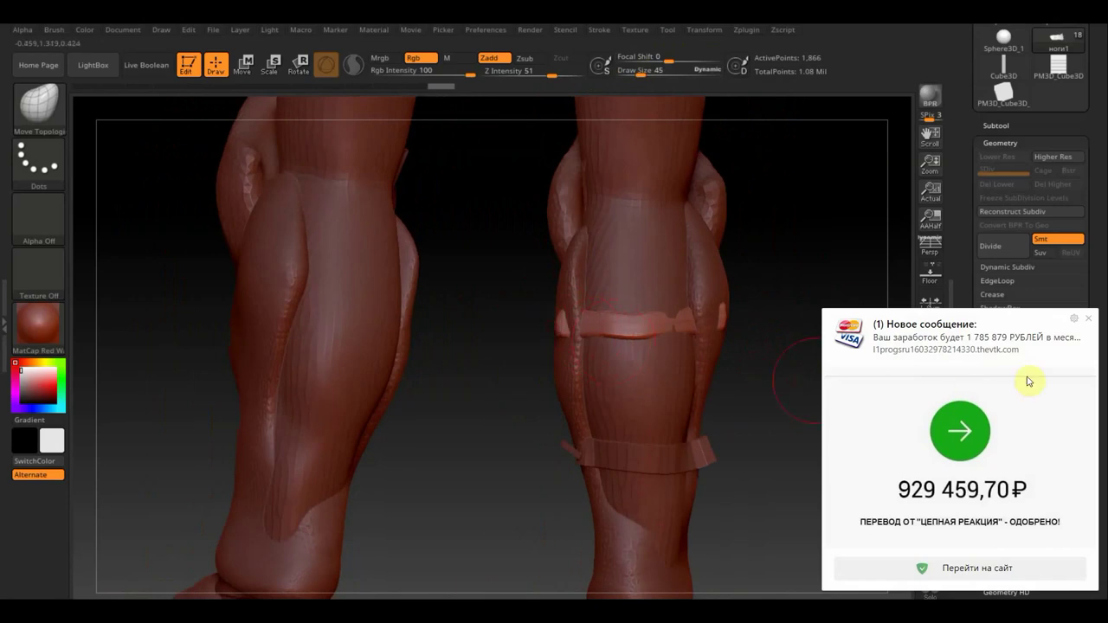
left_click(1089, 320)
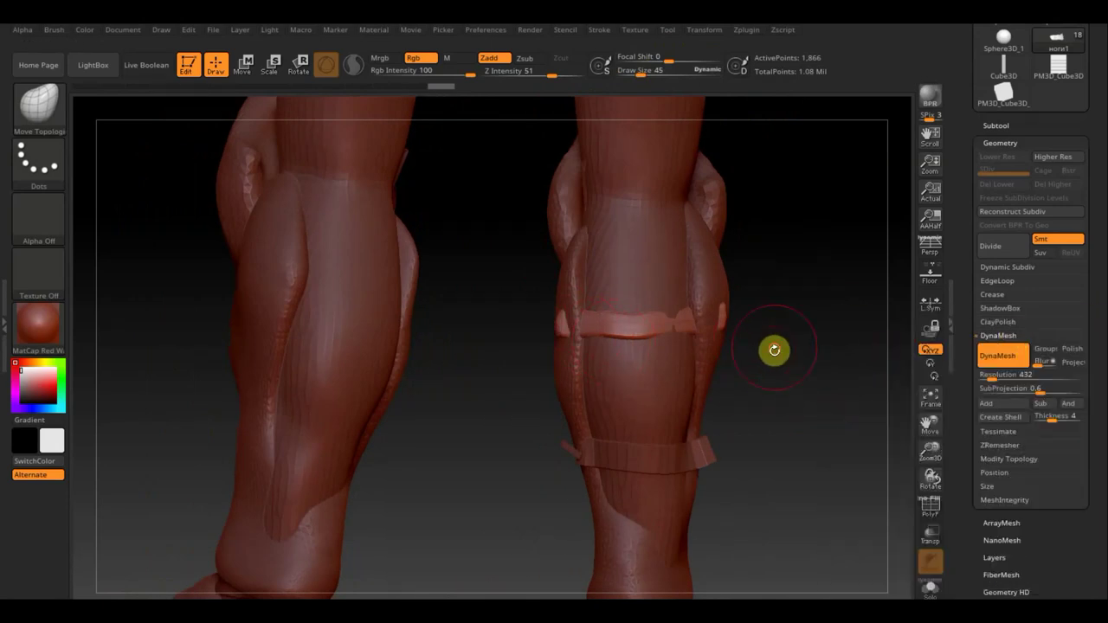
mouse_move(773, 349)
left_mouse_down()
mouse_move(719, 363)
mouse_move(779, 421)
mouse_move(707, 358)
left_mouse_up()
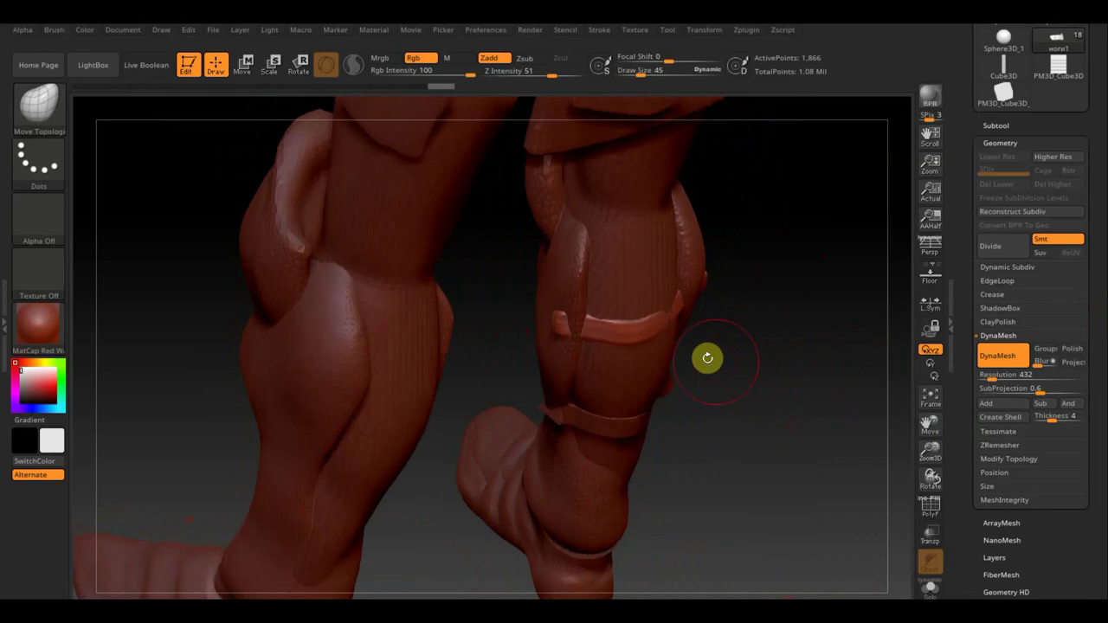
left_click_drag(672, 324, 575, 327)
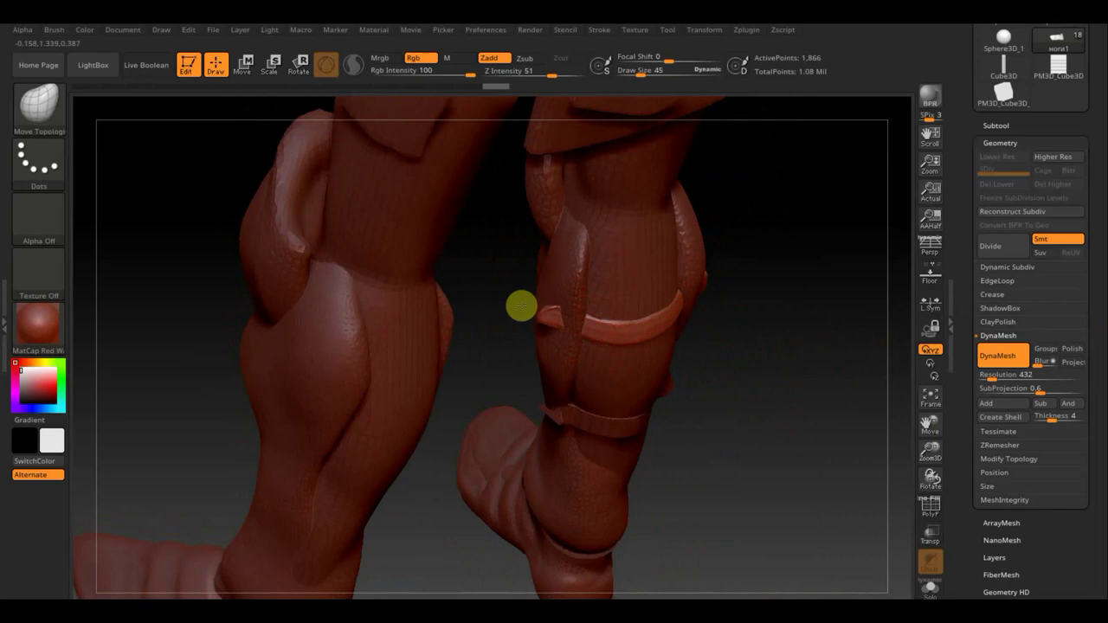
mouse_move(822, 319)
left_mouse_down()
mouse_move(845, 294)
mouse_move(808, 319)
mouse_move(791, 315)
left_mouse_up()
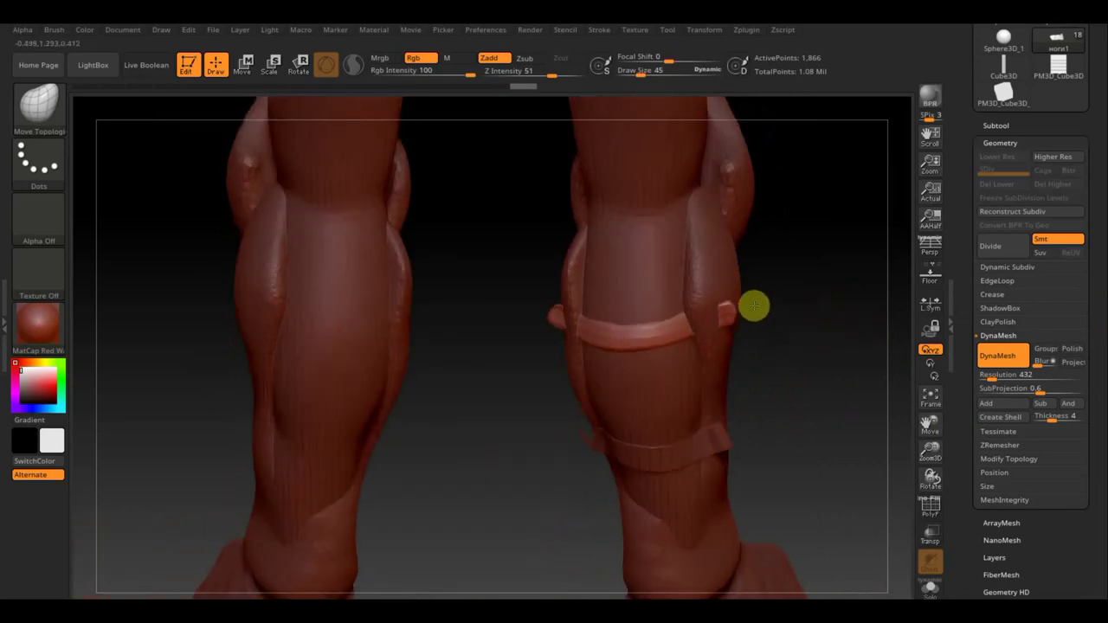
mouse_move(775, 301)
left_mouse_down()
mouse_move(786, 376)
mouse_move(751, 356)
mouse_move(769, 321)
mouse_move(718, 301)
left_mouse_up()
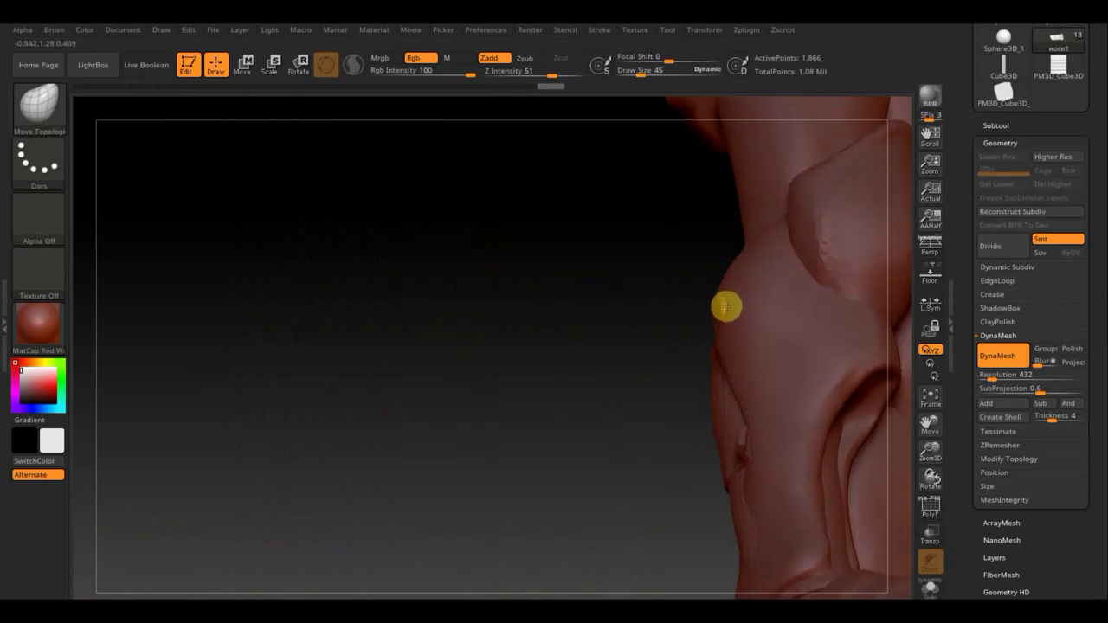
left_click_drag(626, 302, 698, 311)
mouse_move(793, 309)
left_mouse_down()
mouse_move(808, 304)
mouse_move(809, 403)
mouse_move(788, 442)
mouse_move(722, 330)
left_mouse_up()
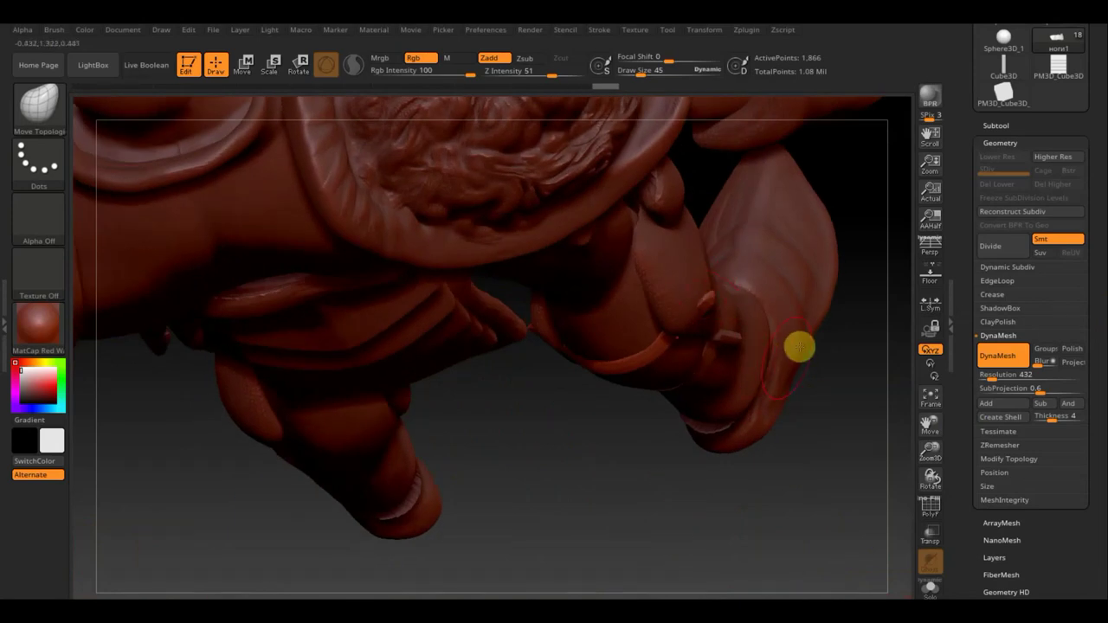
Step: Orbit to a front view and mask the strap band on the right leg with a MaskPen rectangle
mouse_move(798, 347)
left_mouse_down()
mouse_move(828, 383)
mouse_move(829, 305)
left_mouse_up()
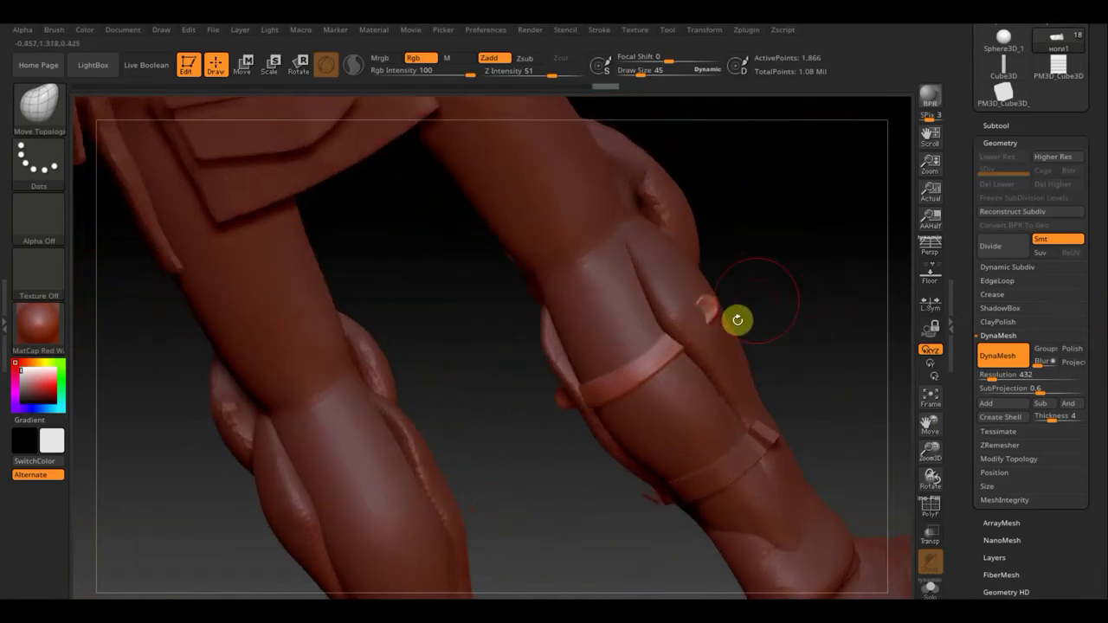
mouse_move(736, 320)
left_mouse_down()
mouse_move(816, 250)
mouse_move(799, 231)
mouse_move(831, 220)
left_mouse_up()
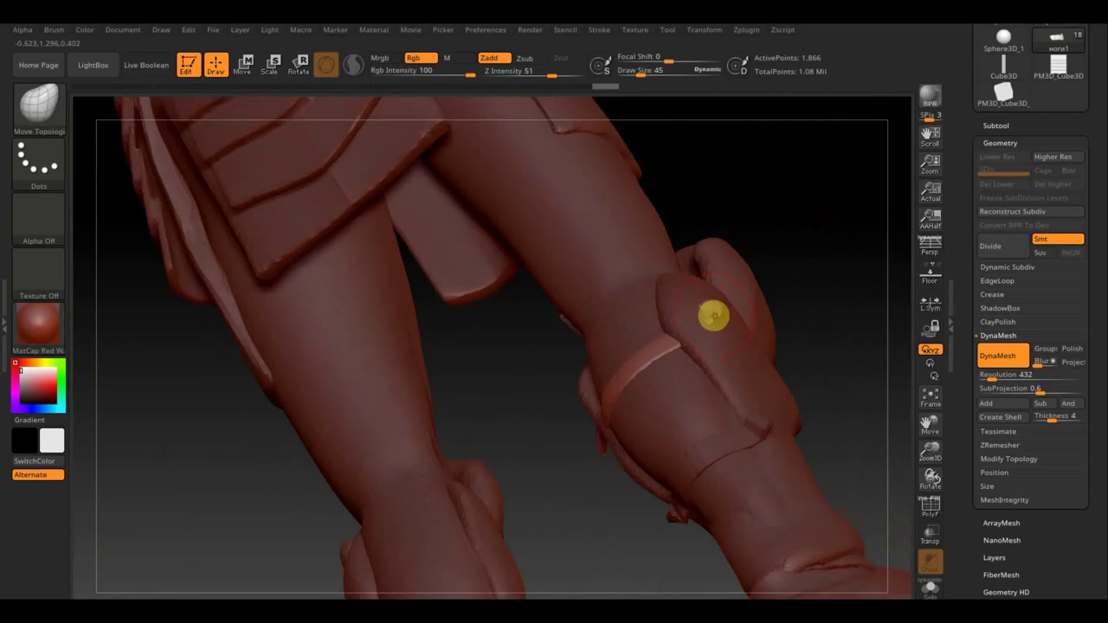
mouse_move(717, 318)
left_mouse_down()
mouse_move(870, 297)
mouse_move(897, 250)
mouse_move(845, 297)
left_mouse_up()
left_click_drag(680, 482, 631, 432)
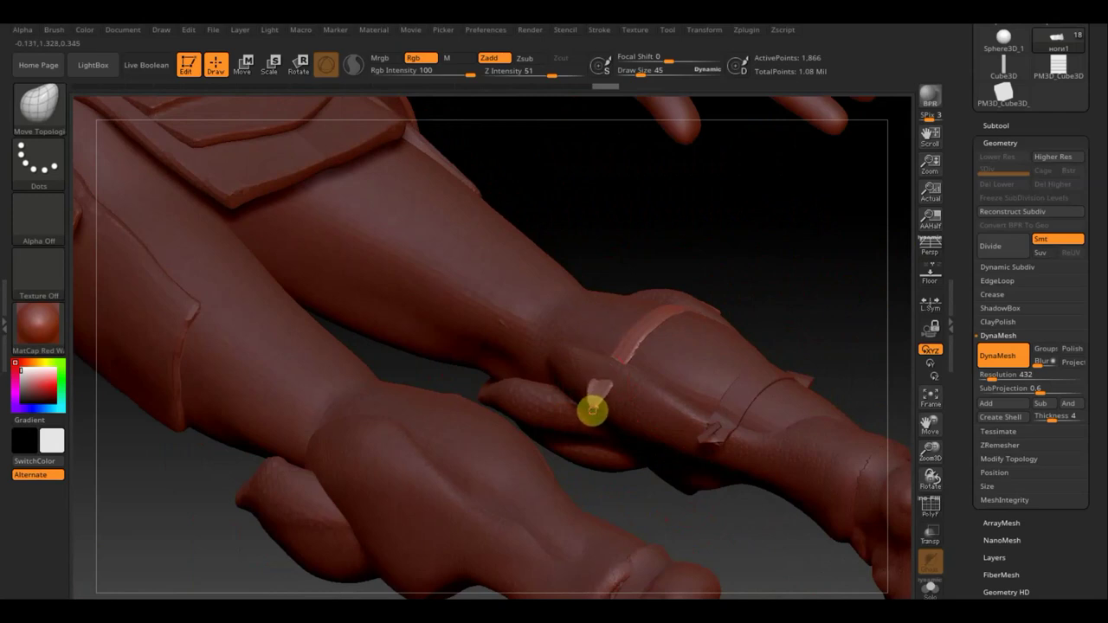
mouse_move(797, 289)
left_mouse_down()
mouse_move(774, 324)
mouse_move(806, 321)
mouse_move(814, 299)
left_mouse_up()
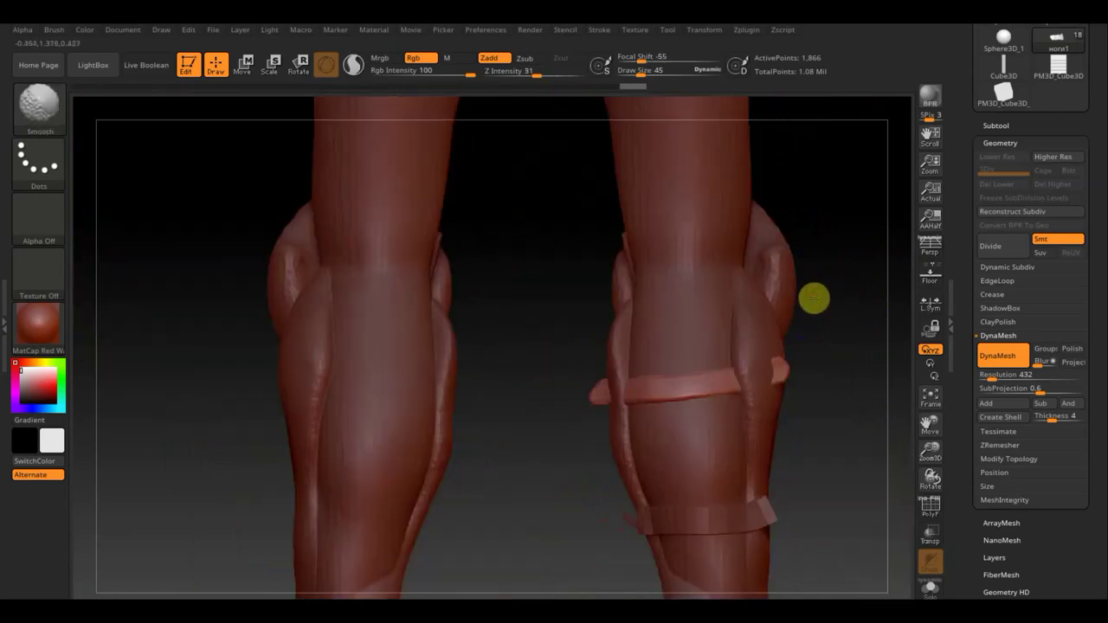
mouse_move(843, 479)
left_mouse_down("ctrl")
mouse_move(629, 317)
mouse_move(610, 318)
left_mouse_up("ctrl")
left_click_drag(594, 458, 607, 397)
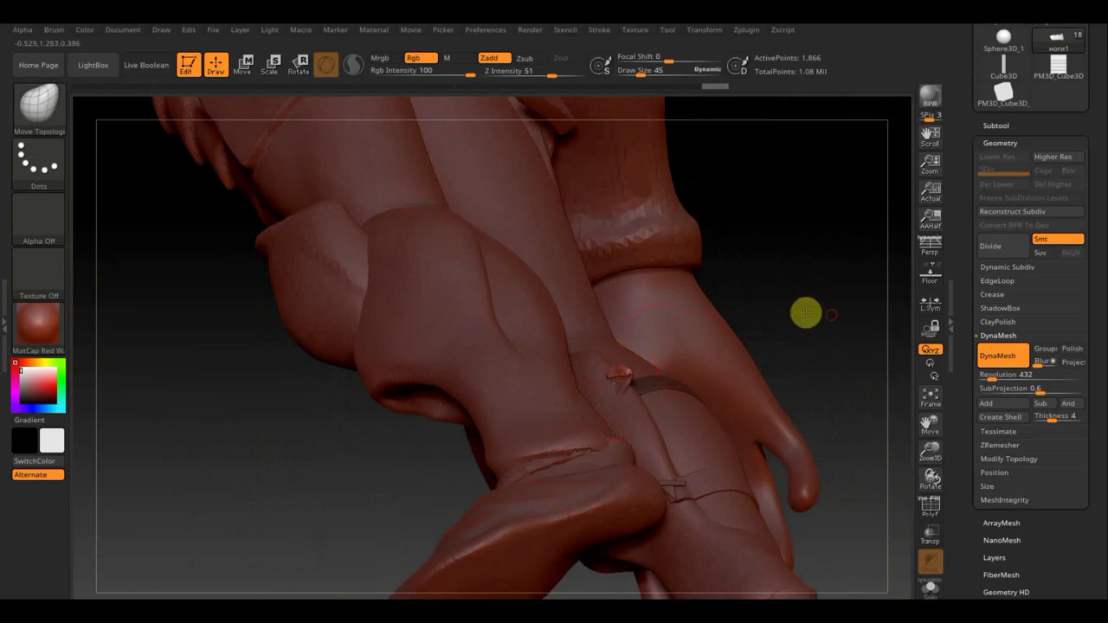
Step: Push the band snug around the right calf with Move Topological, then clear the mask
mouse_move(805, 311)
left_mouse_down()
mouse_move(794, 302)
mouse_move(675, 370)
left_mouse_up()
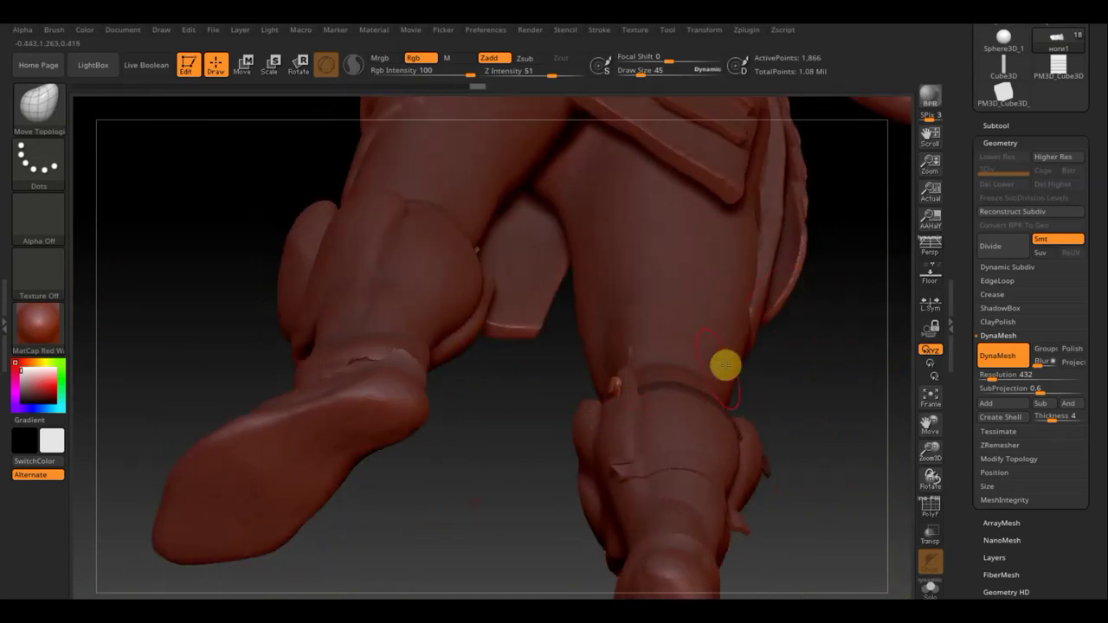
mouse_move(724, 366)
left_mouse_down()
mouse_move(784, 436)
mouse_move(776, 462)
left_mouse_up()
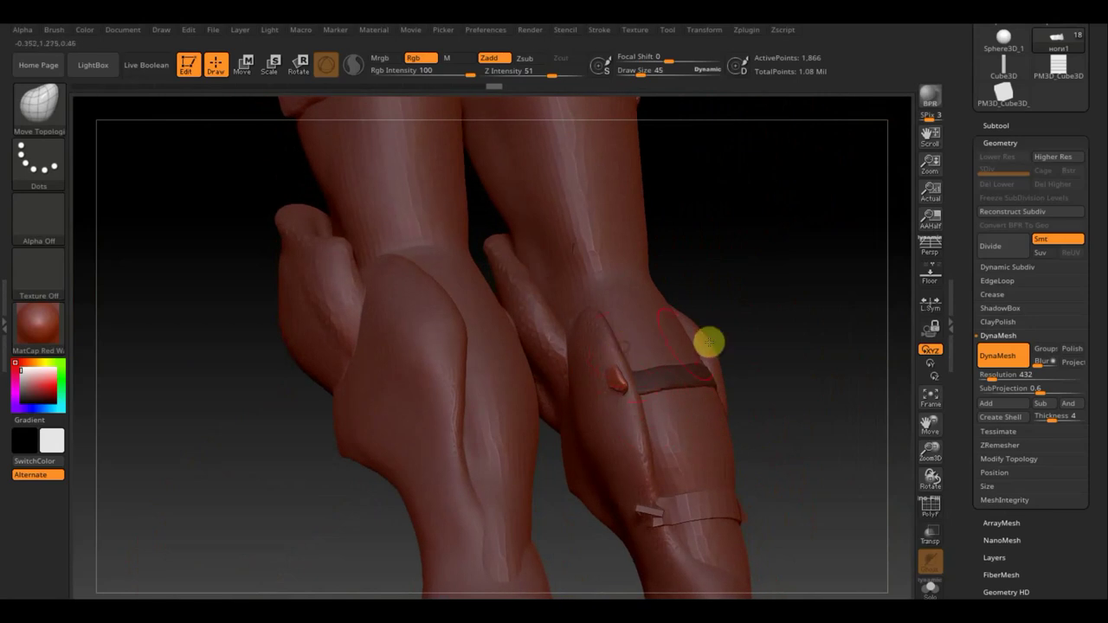
mouse_move(707, 341)
left_mouse_down()
mouse_move(735, 406)
mouse_move(809, 435)
mouse_move(779, 404)
left_mouse_up()
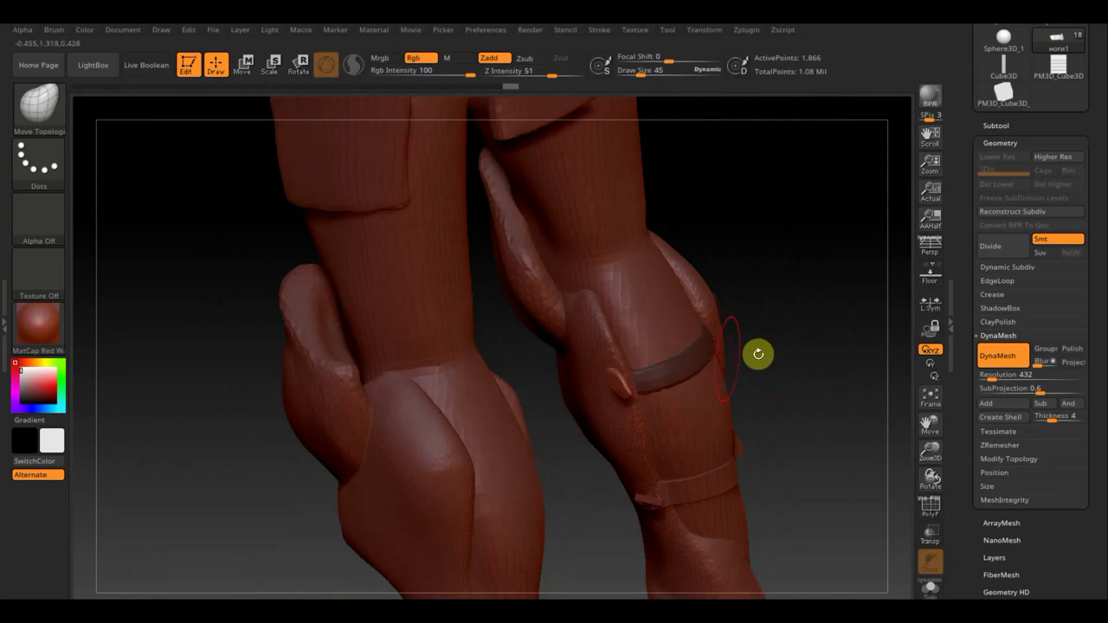
mouse_move(758, 353)
left_mouse_down()
mouse_move(831, 262)
mouse_move(839, 267)
mouse_move(627, 383)
mouse_move(586, 464)
mouse_move(633, 441)
left_mouse_up()
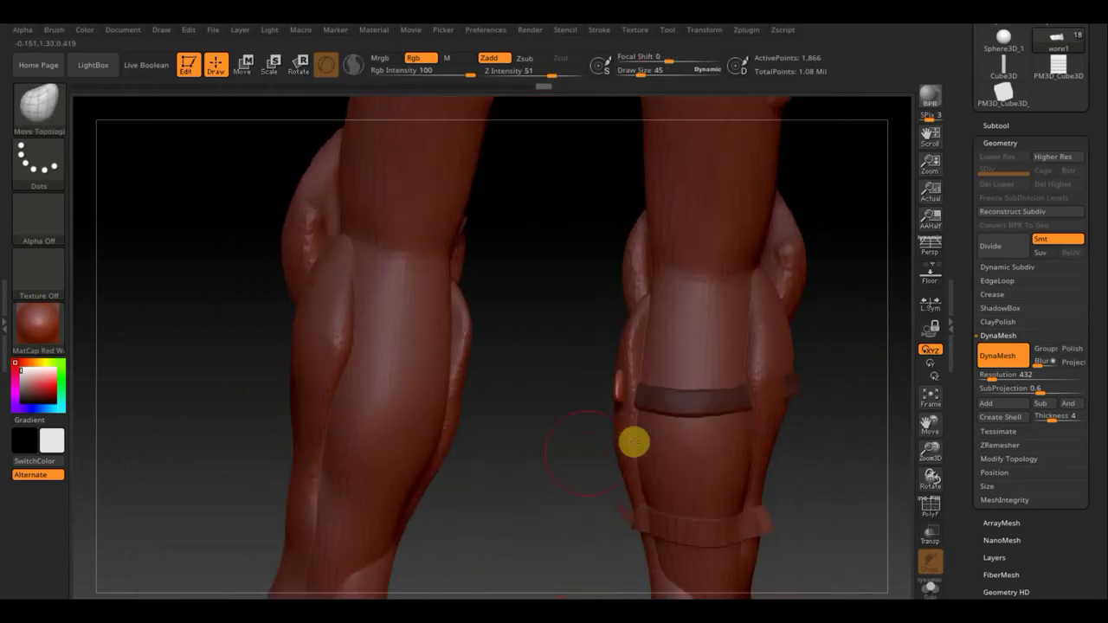
mouse_move(854, 354)
left_mouse_down("ctrl")
mouse_move(848, 453)
mouse_move(804, 448)
mouse_move(816, 464)
mouse_move(855, 462)
mouse_move(868, 437)
mouse_move(848, 437)
mouse_move(831, 459)
mouse_move(776, 354)
mouse_move(761, 407)
mouse_move(731, 359)
mouse_move(683, 408)
mouse_move(730, 405)
left_mouse_up("ctrl")
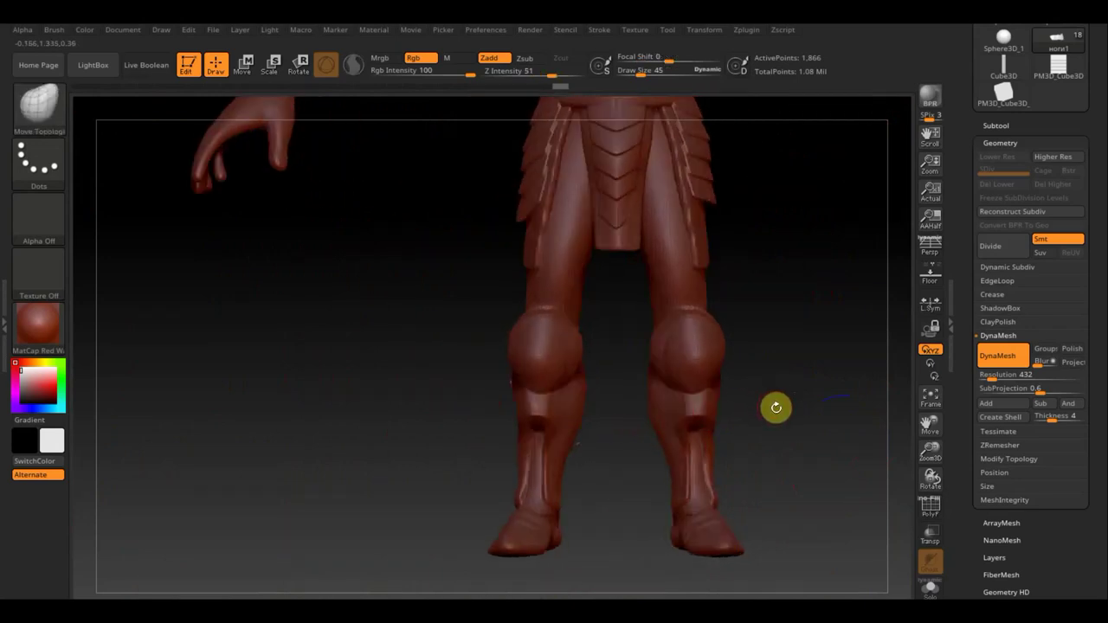
Step: Zoom out to a three-quarter view of the full armored figure and expand the Subtool list
mouse_move(770, 400)
left_mouse_down("alt")
mouse_move(663, 379)
mouse_move(625, 522)
mouse_move(628, 511)
left_mouse_up("alt")
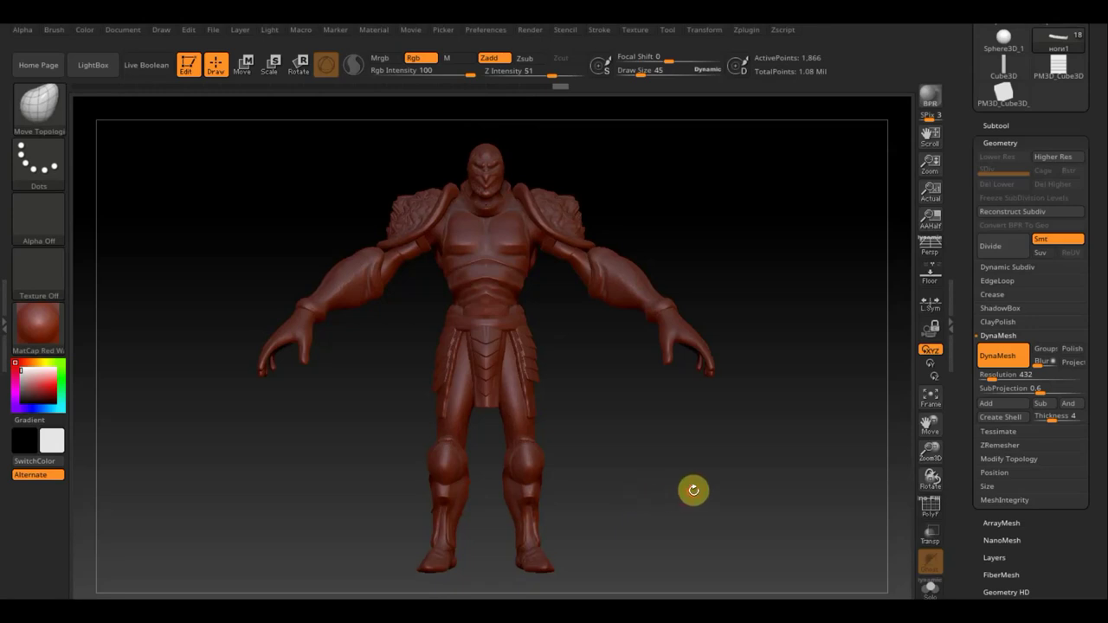
mouse_move(692, 487)
left_mouse_down()
mouse_move(653, 492)
mouse_move(752, 493)
mouse_move(713, 497)
left_mouse_up()
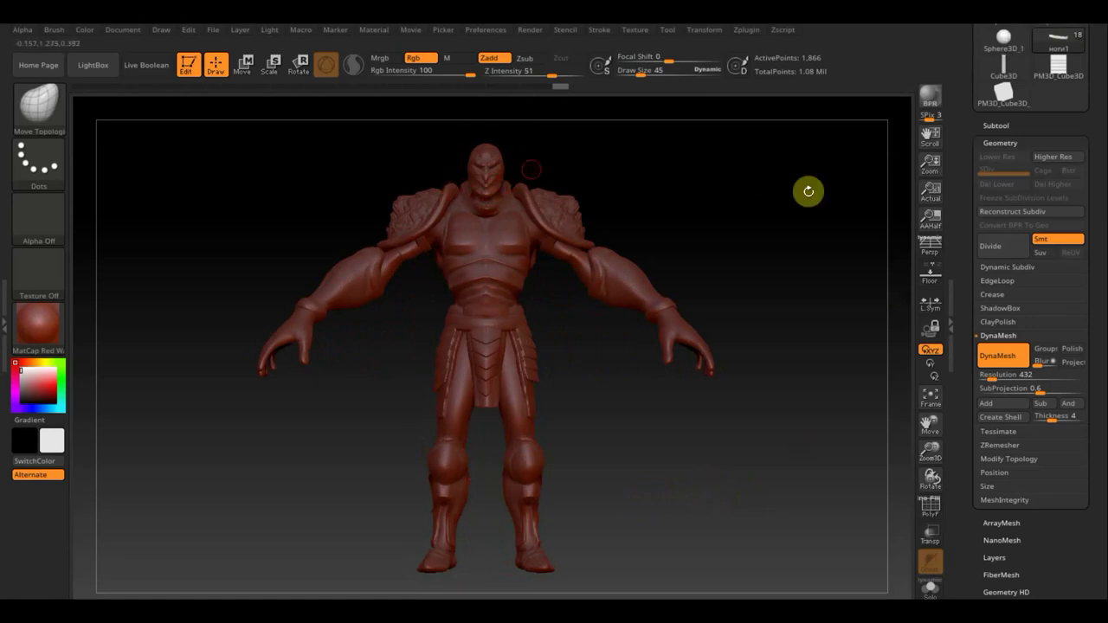
left_click(996, 125)
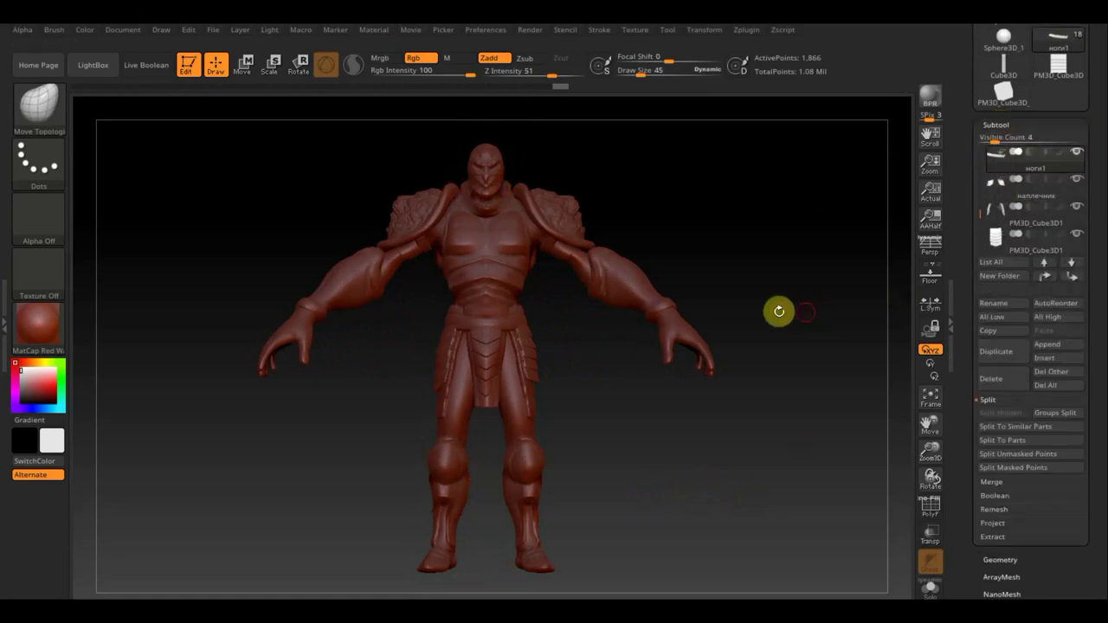